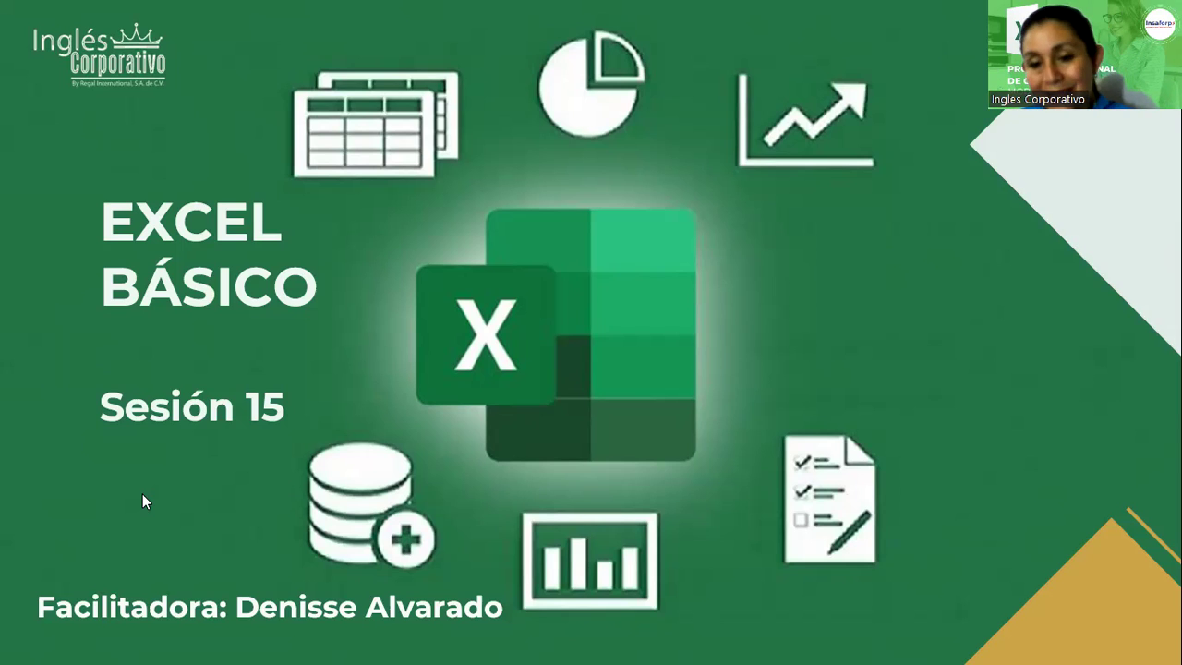
Advance the slideshow two slides, past Validación de Datos Parte II to the Objetivo slide.
left_click(732, 354)
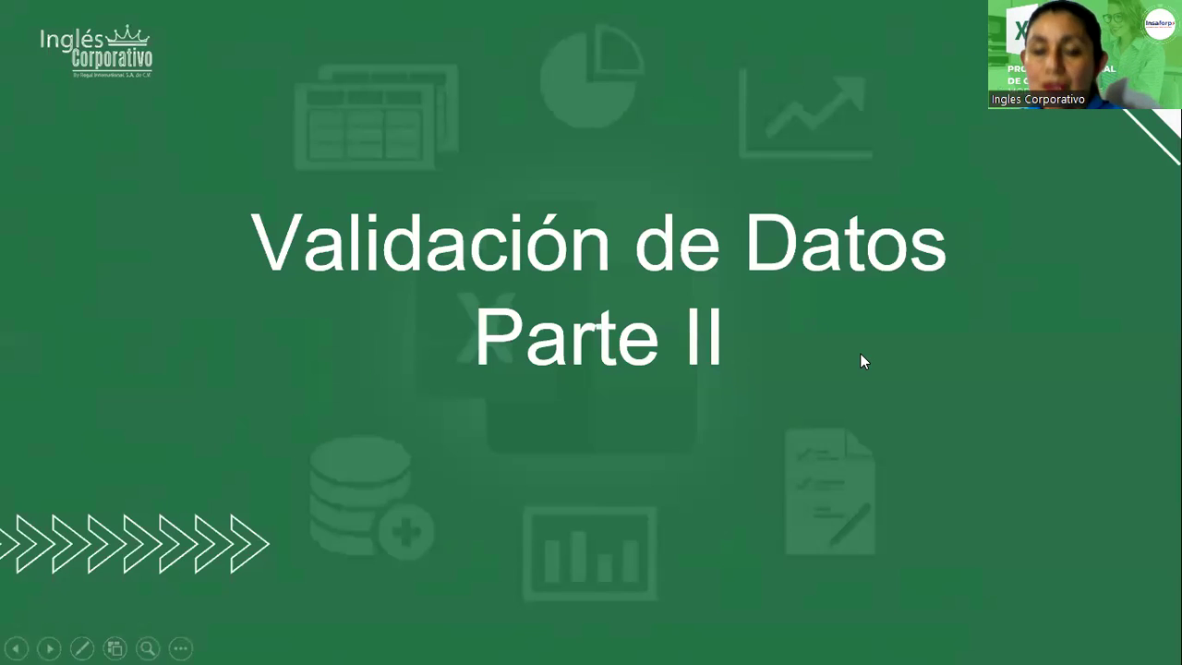
left_click(860, 352)
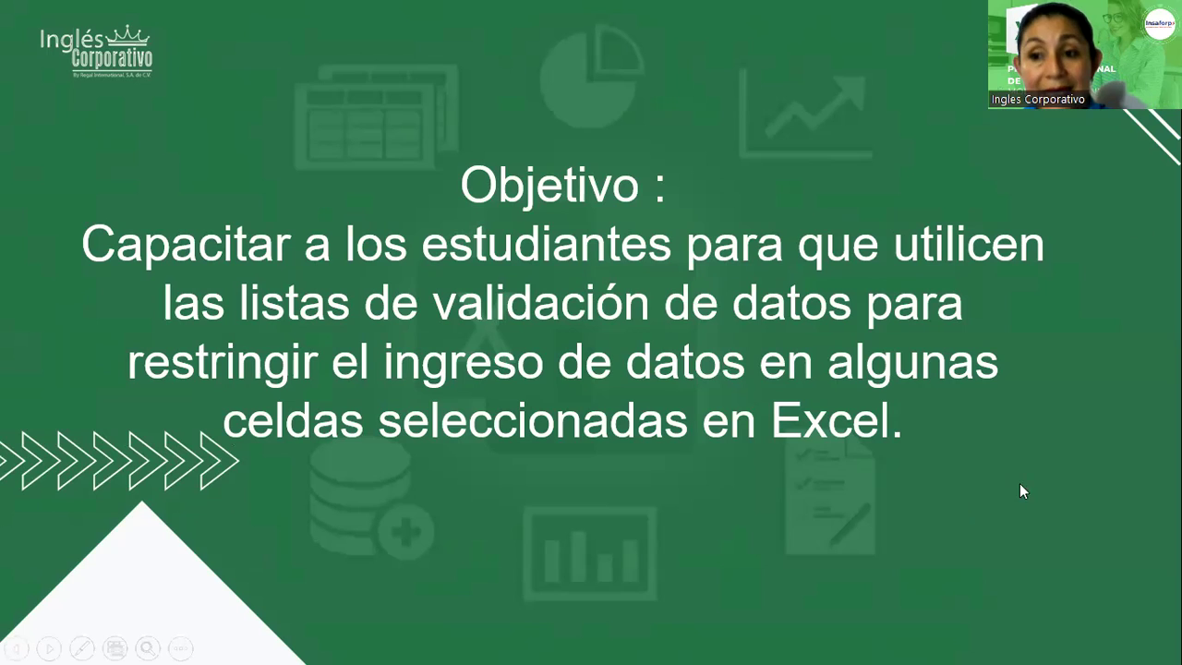
Advance the slideshow to the Validación de datos definition slide.
left_click(1008, 402)
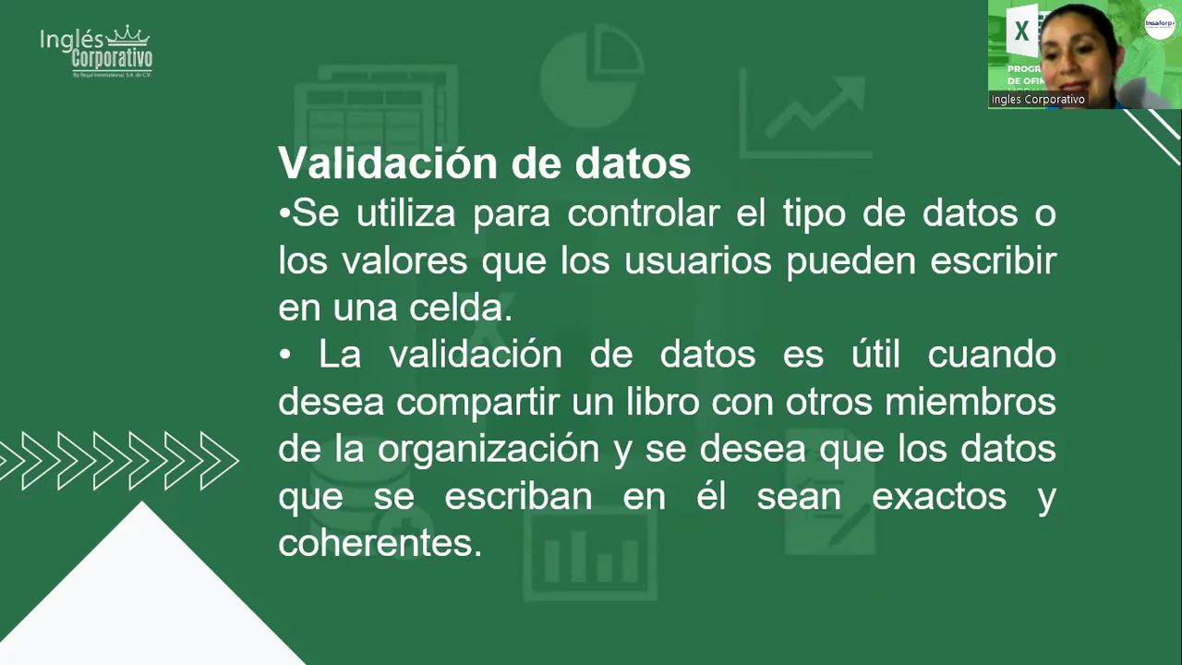
Move through the Lista de validación slide on to the validation criteria slide.
left_click(581, 409)
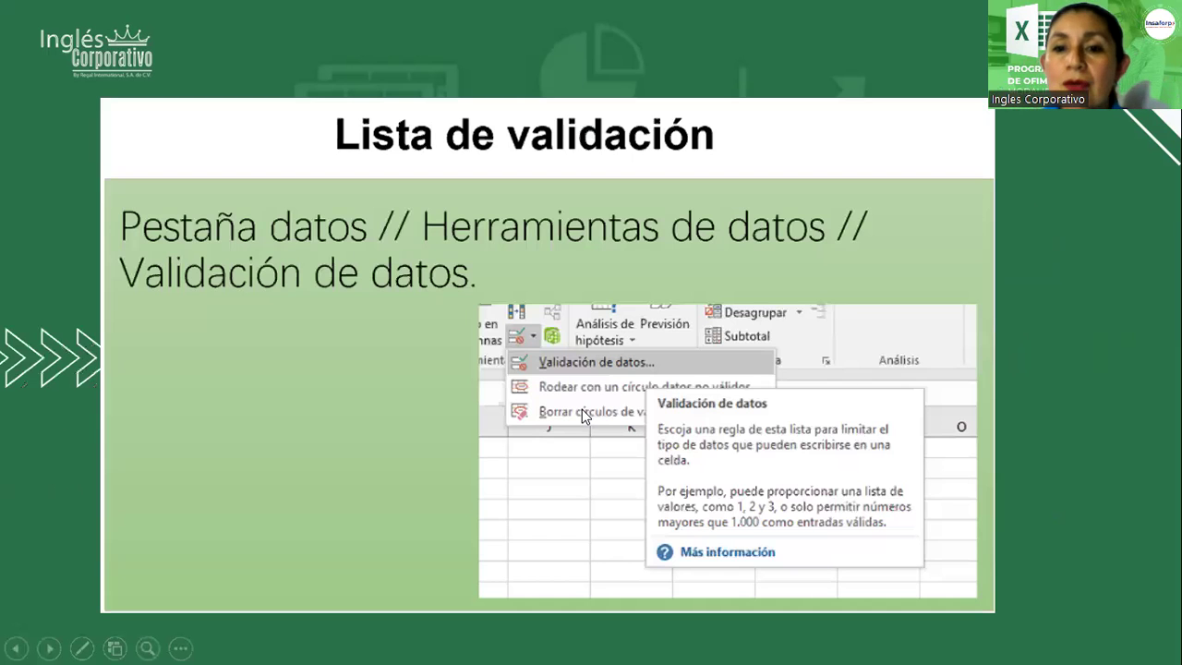
left_click(581, 415)
key("Left")
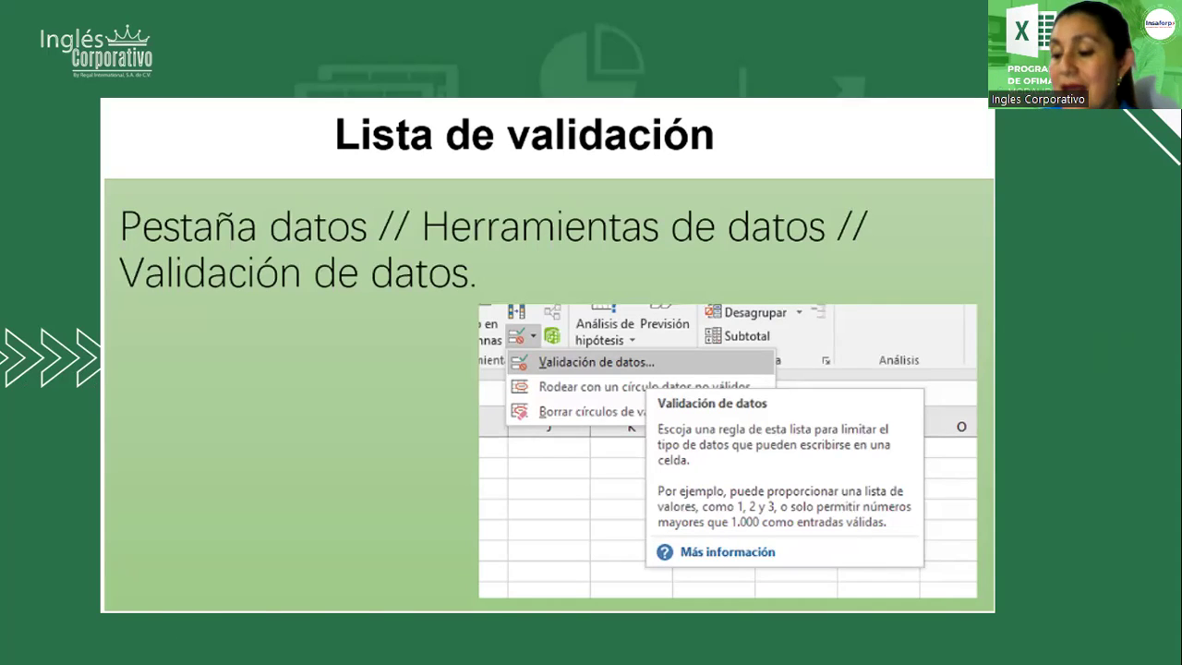
key("Right")
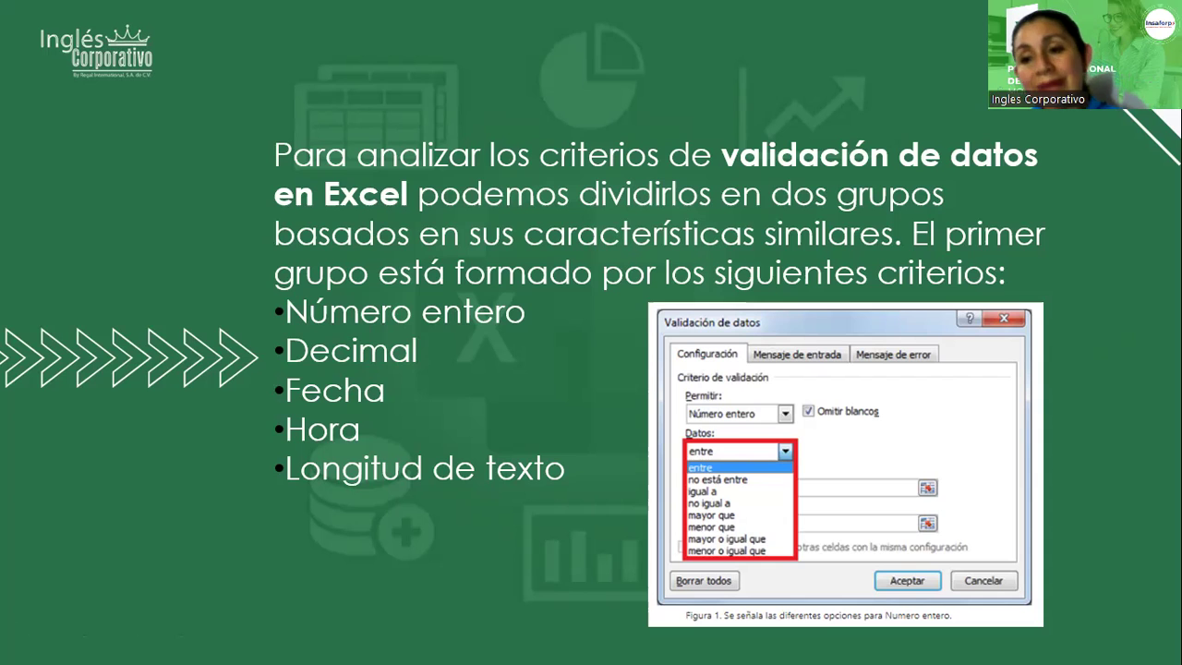
Show the slide on list validation that accepts only sábado and domingo.
key("Right")
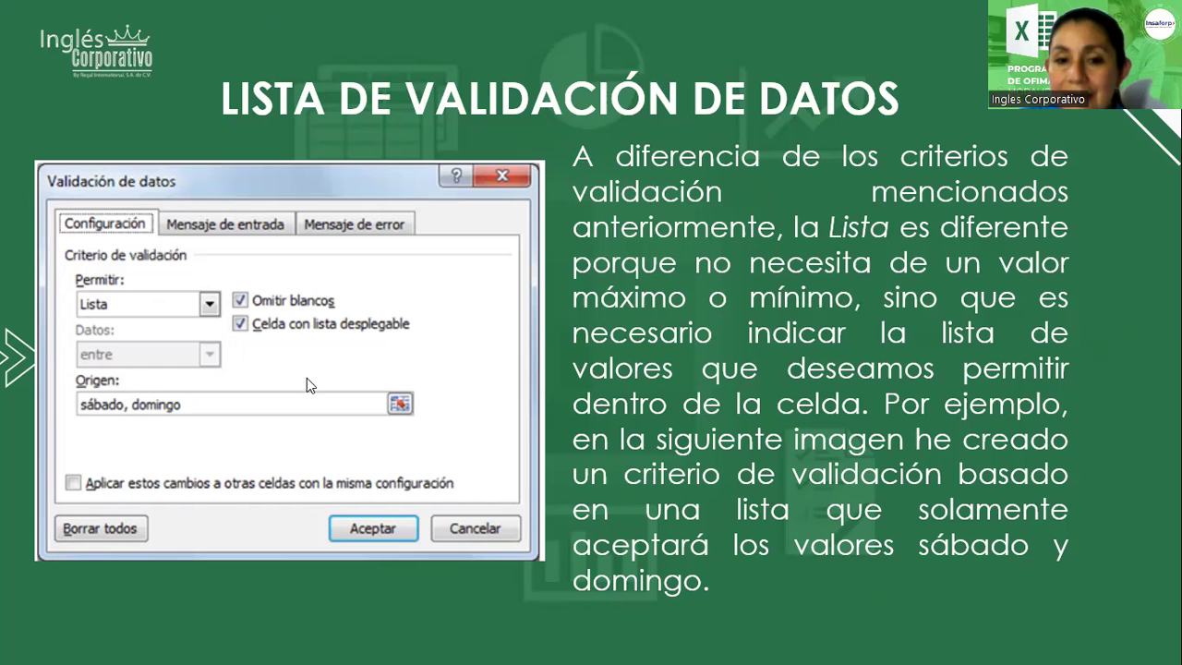
Go through the 'Lista de validación con datos de otra hoja' slide to the slideshow's end.
left_click(930, 419)
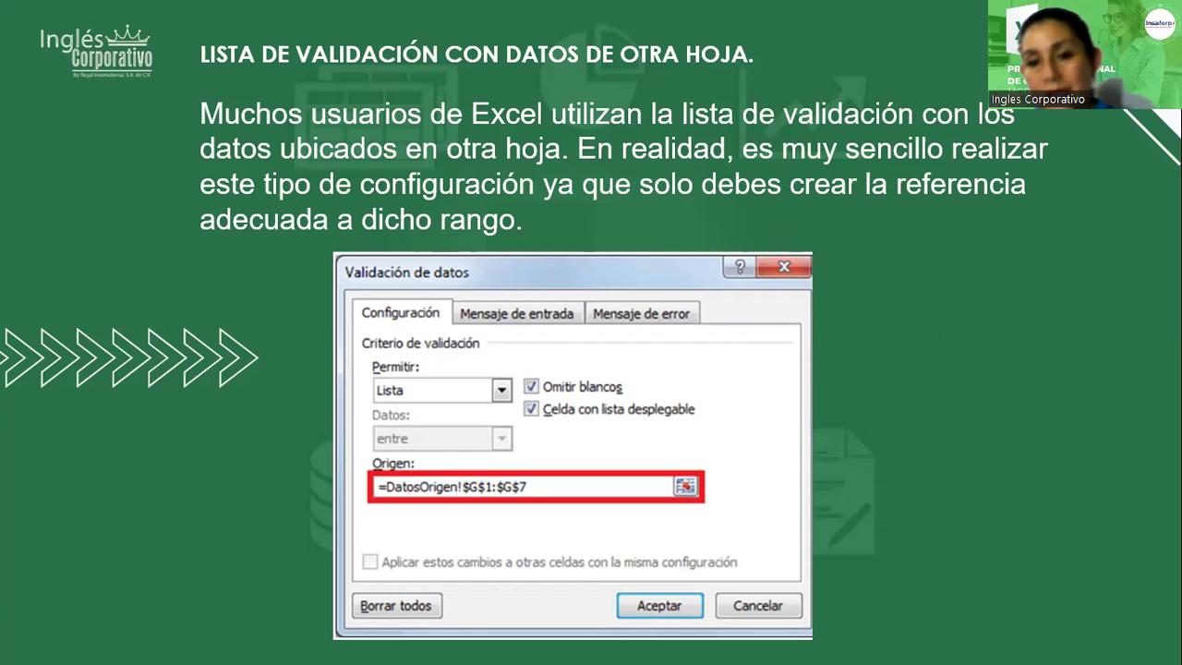
left_click(845, 363)
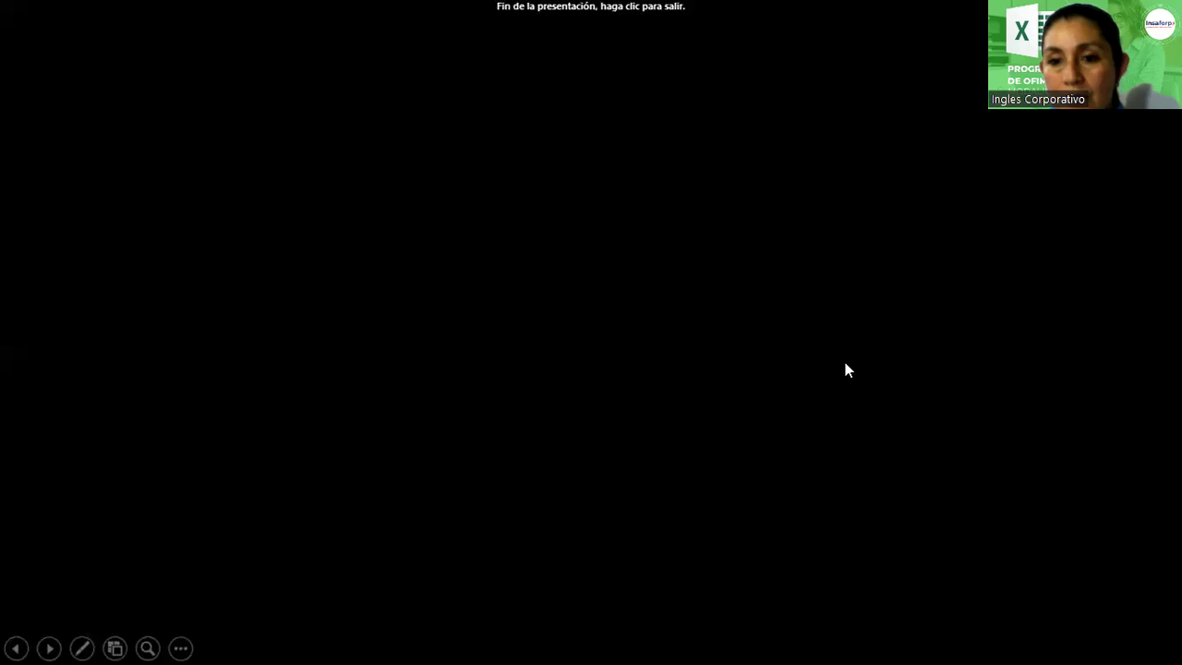
Exit the slideshow, returning to Validación_Ordenar Datos.xlsx on the Ejercicio 1 sheet.
left_click(679, 548)
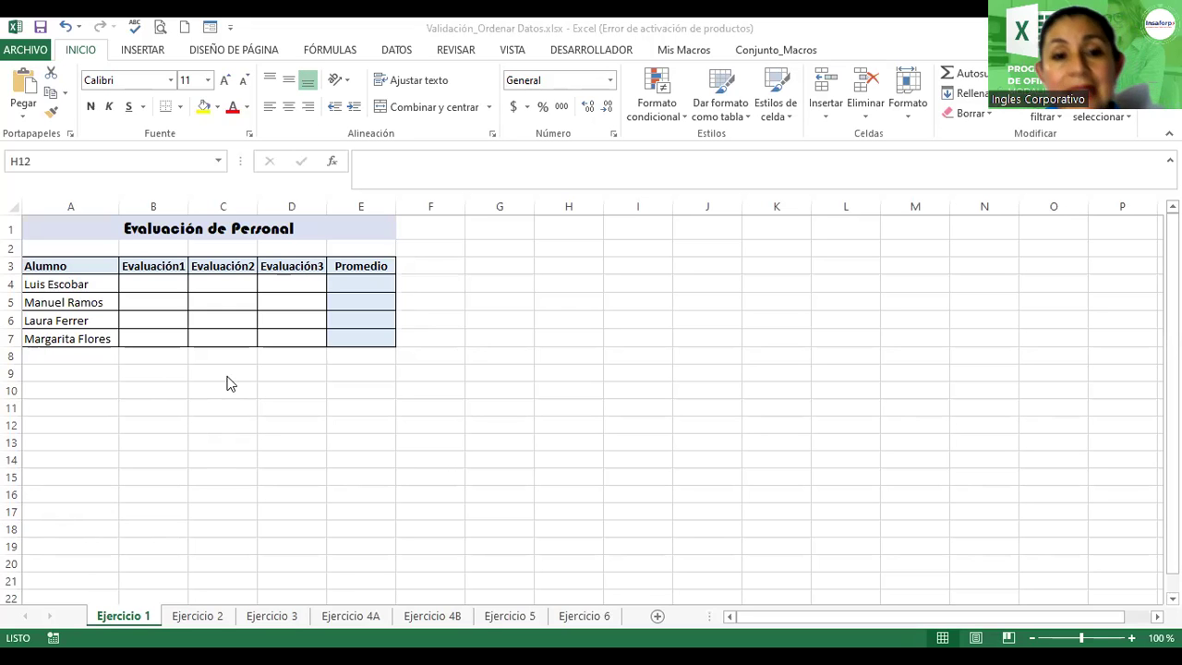
Zoom in and select B4:D7, the three evaluation columns for the four students.
scroll(489, 347, "up", 2, "ctrl")
scroll(489, 347, "up", 1, "ctrl")
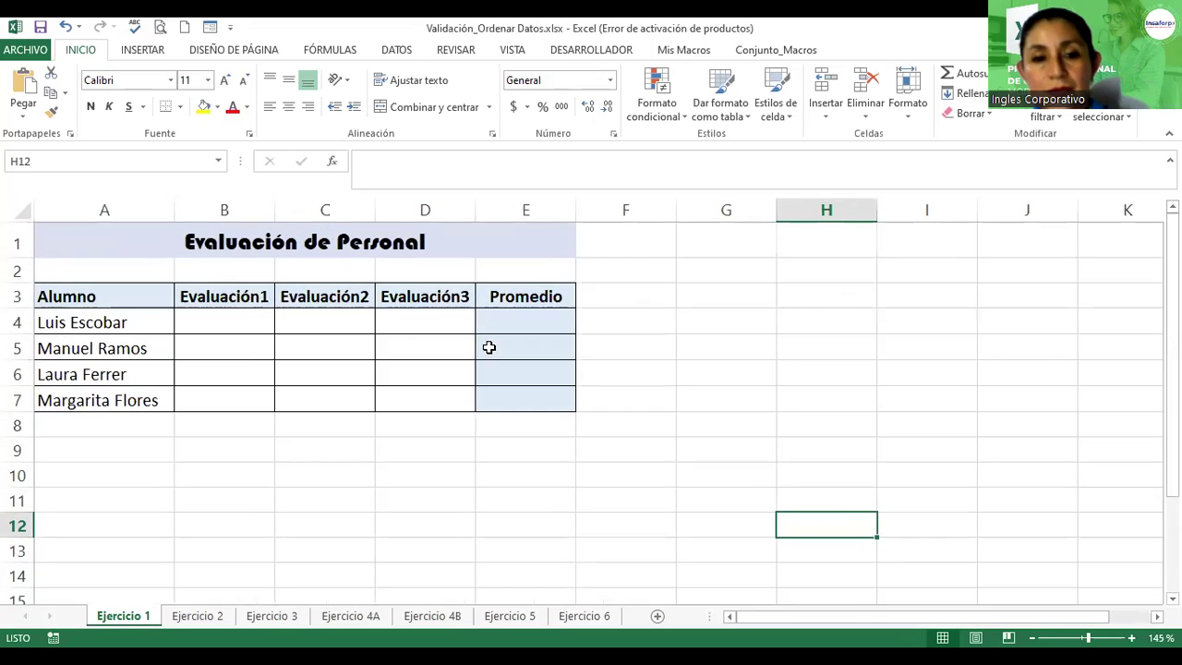
scroll(489, 347, "up", 1, "ctrl")
scroll(489, 347, "up", 1, "ctrl")
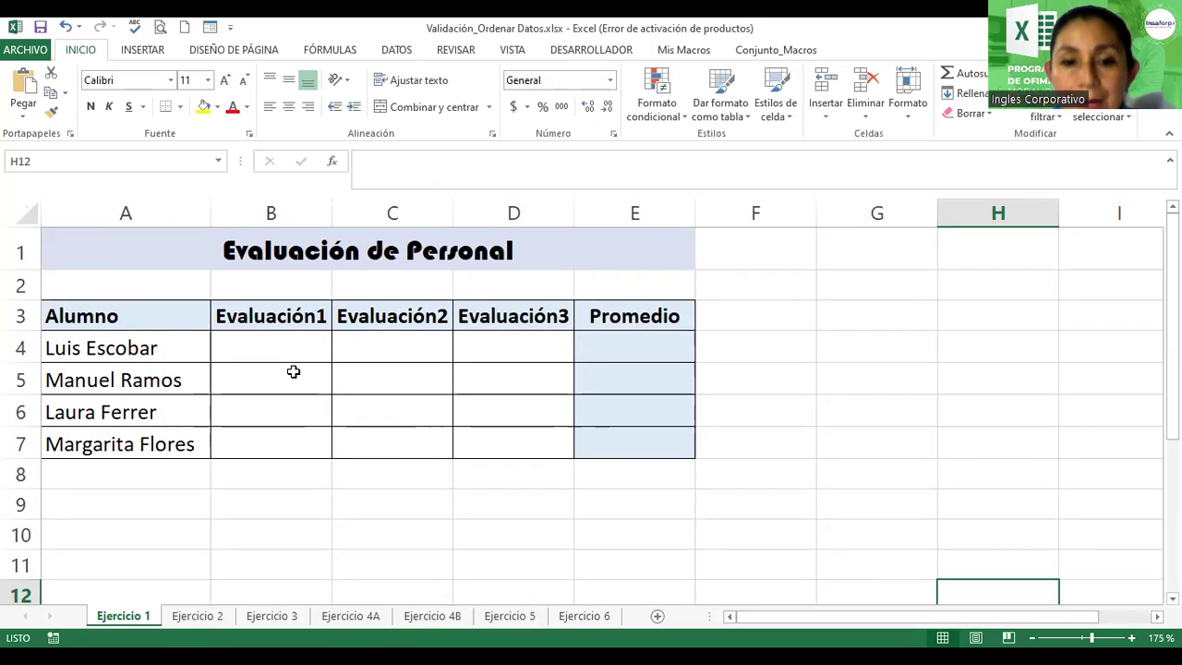
left_click_drag(279, 343, 510, 434)
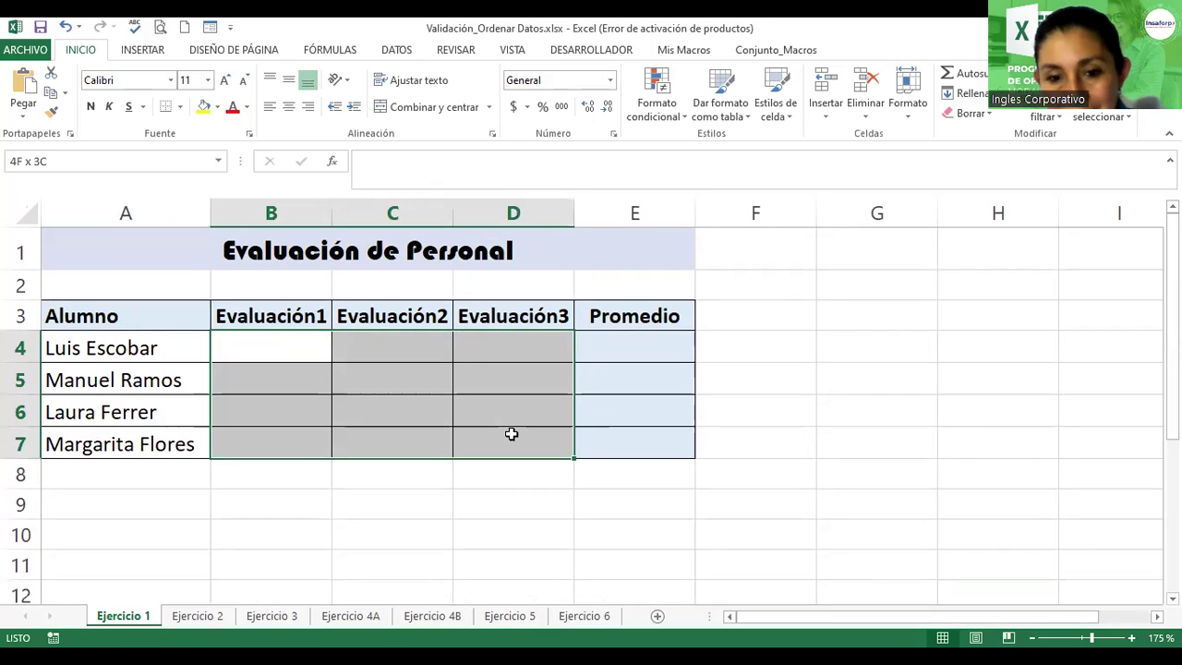
scroll(459, 385, "down", 1)
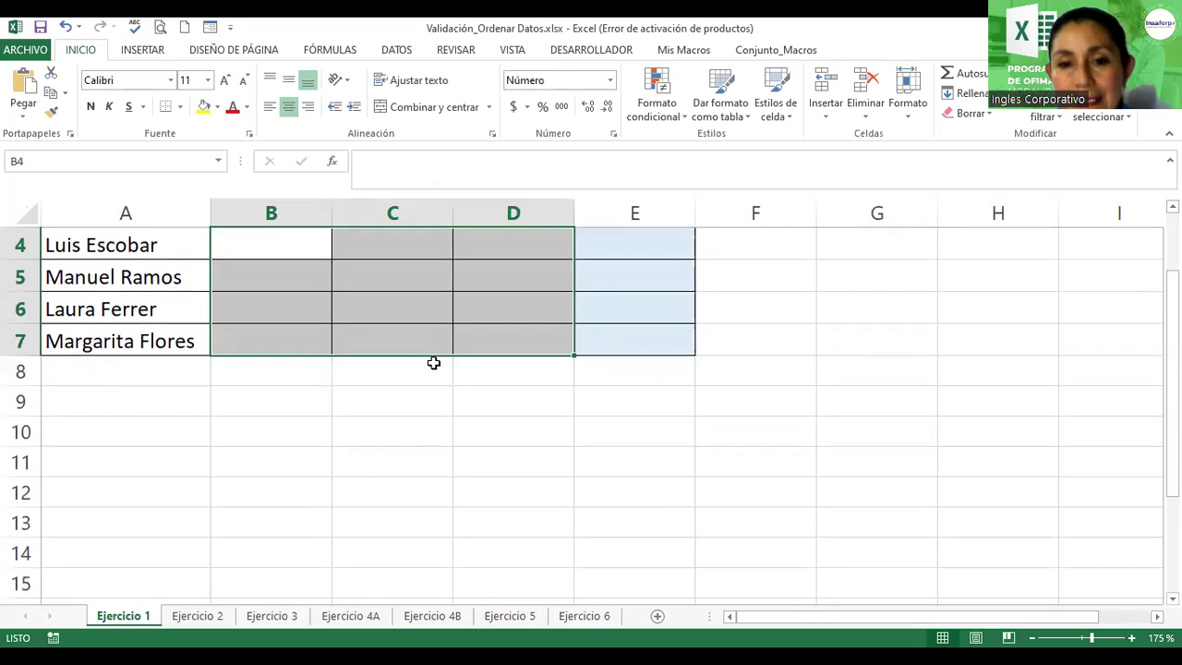
scroll(433, 361, "up", 1)
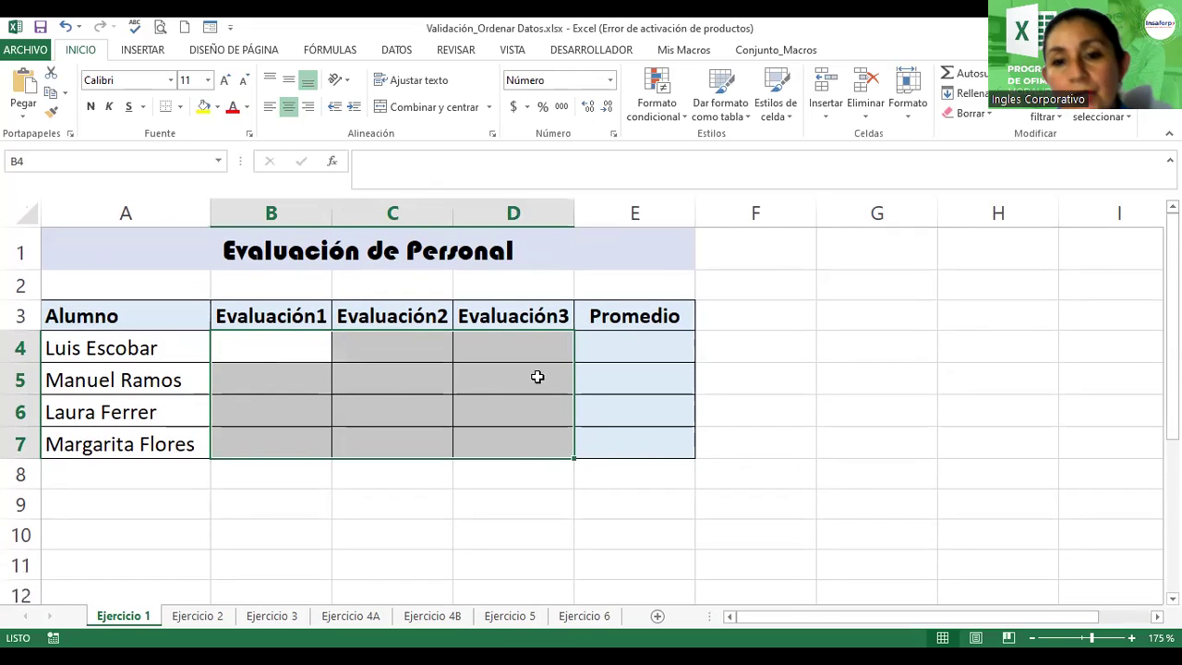
scroll(513, 439, "down", 1)
scroll(512, 344, "up", 1)
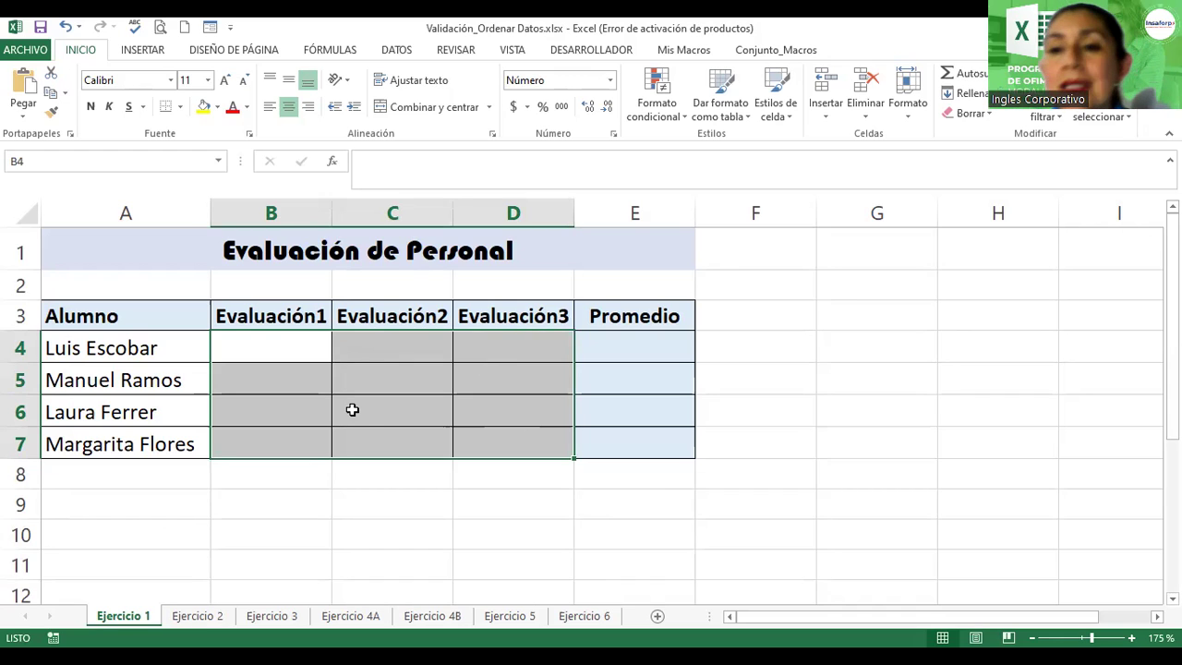
Give B4:D7 a data validation rule allowing Decimal values between 2 and 10.
left_click(399, 52)
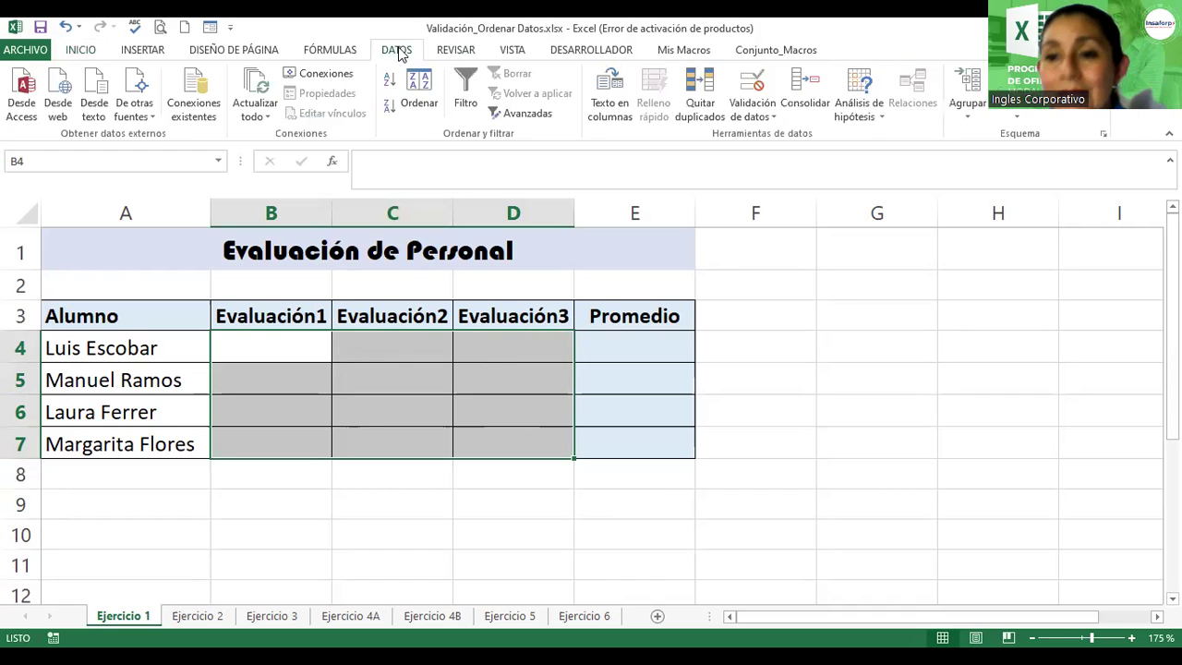
left_click(753, 86)
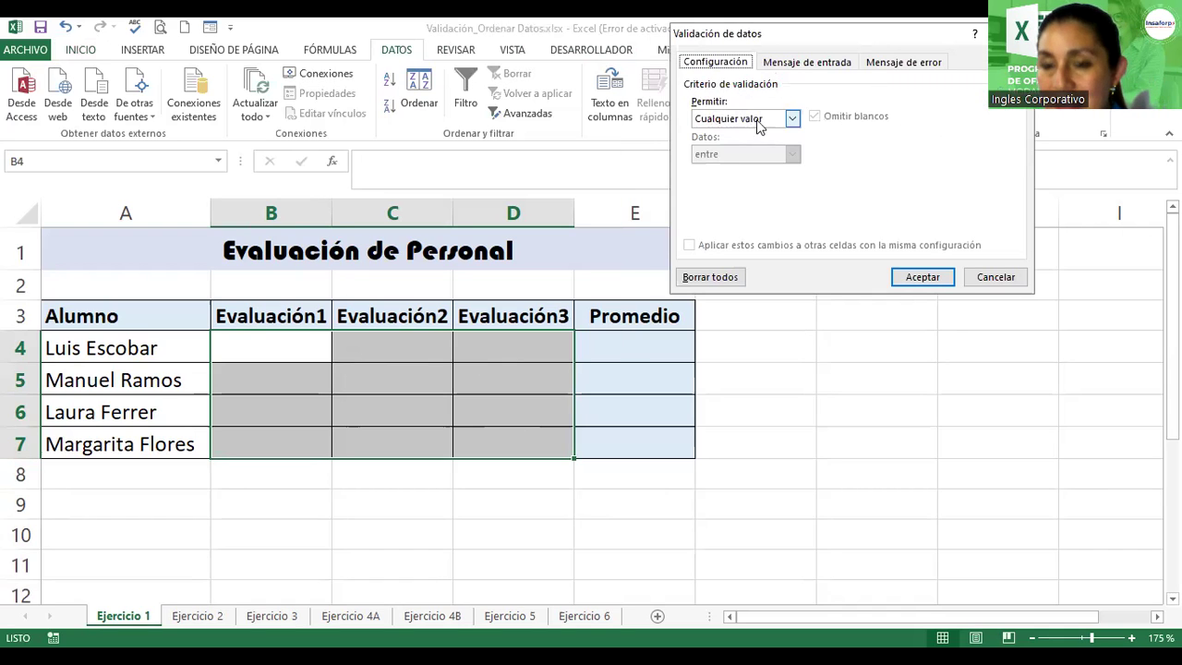
left_click(793, 120)
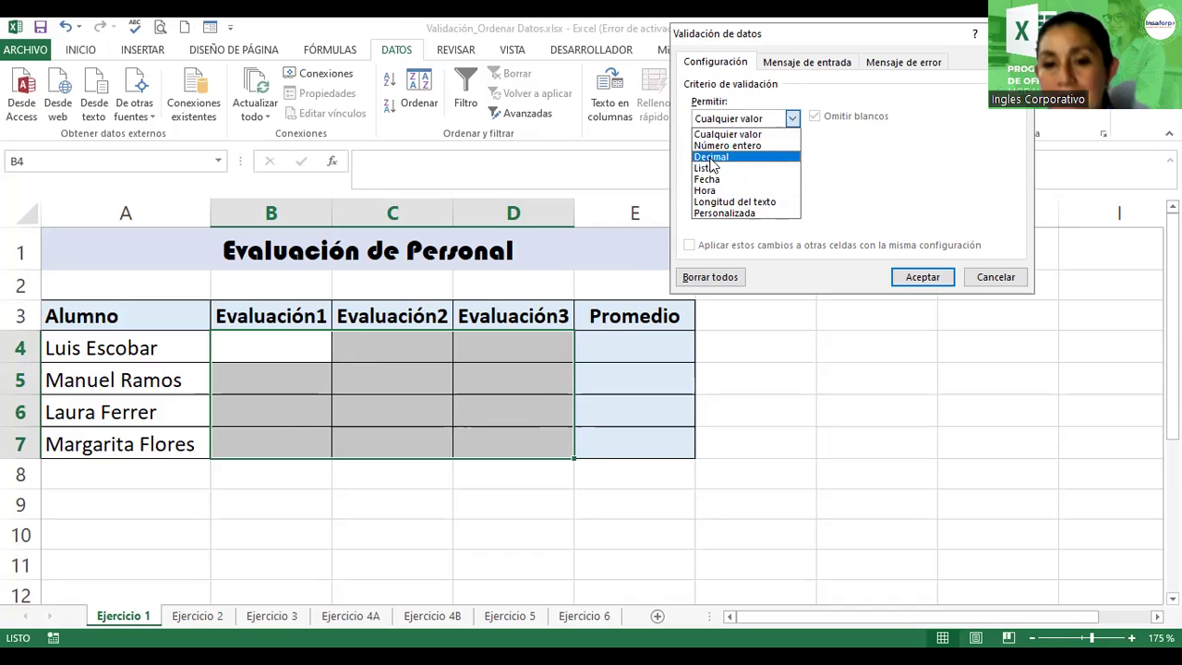
left_click(711, 157)
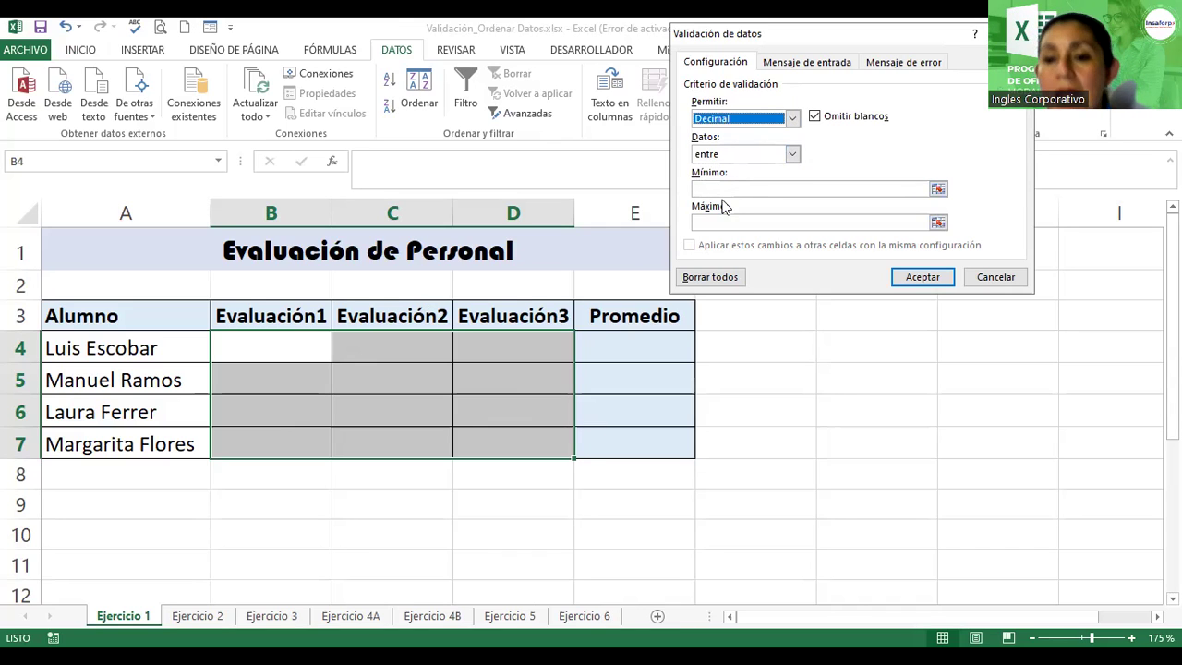
left_click(723, 190)
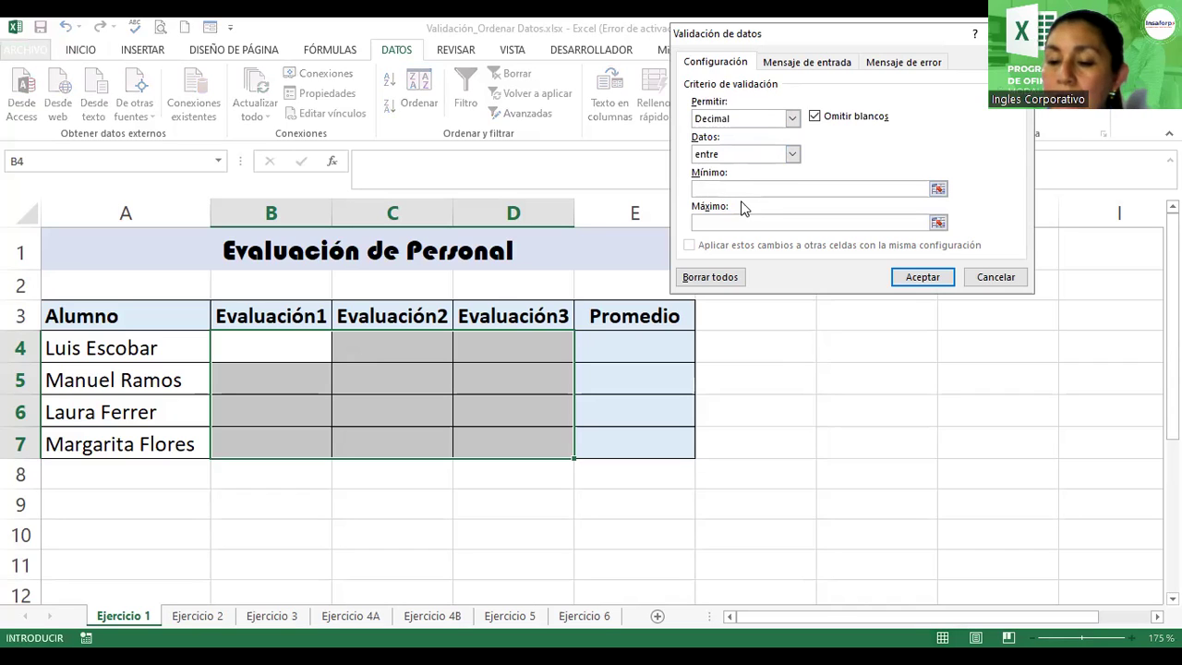
type("2")
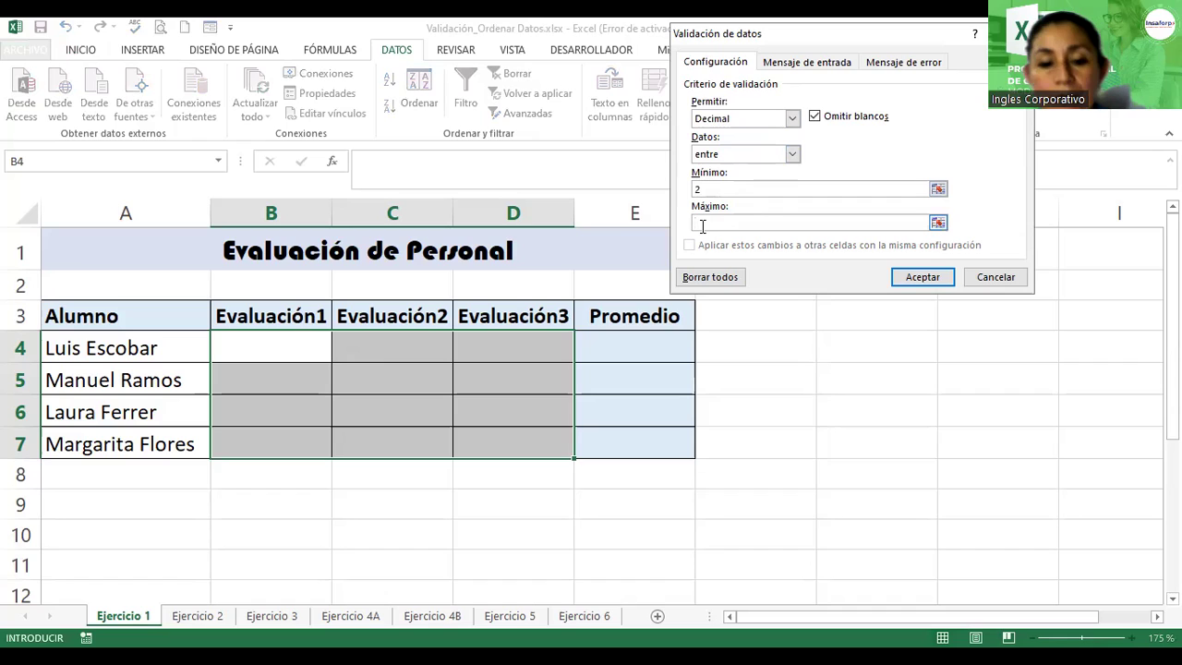
type("10")
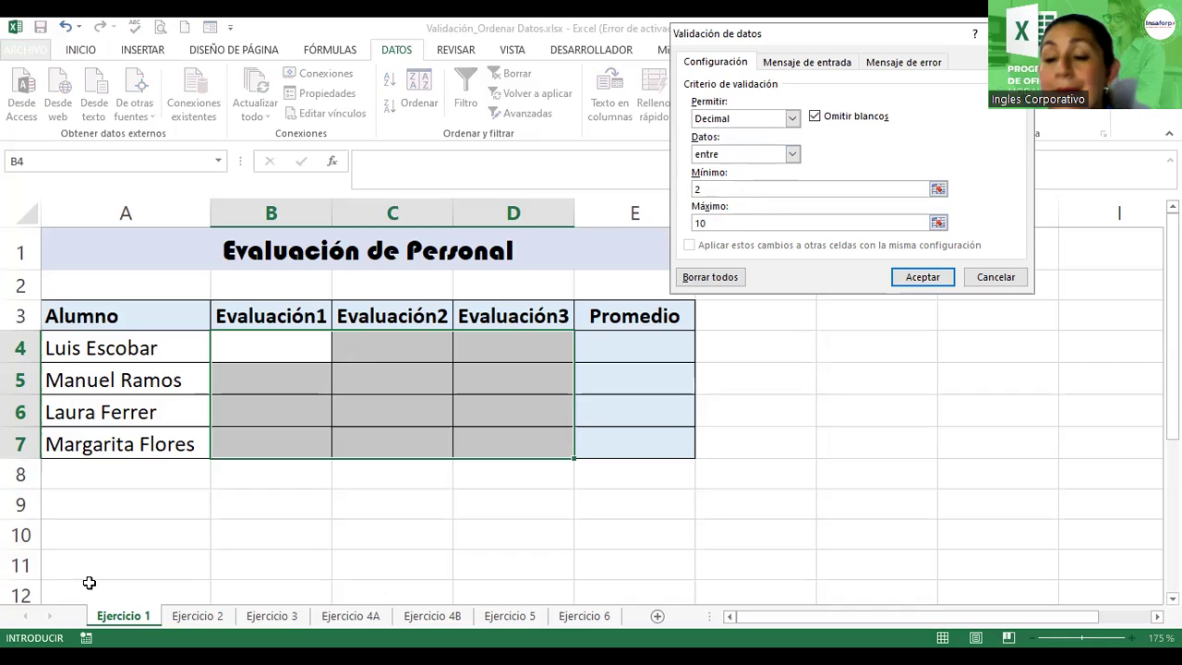
Add the input message titled 'Notas' reading 'Ingrese las notas del período'.
left_click(793, 63)
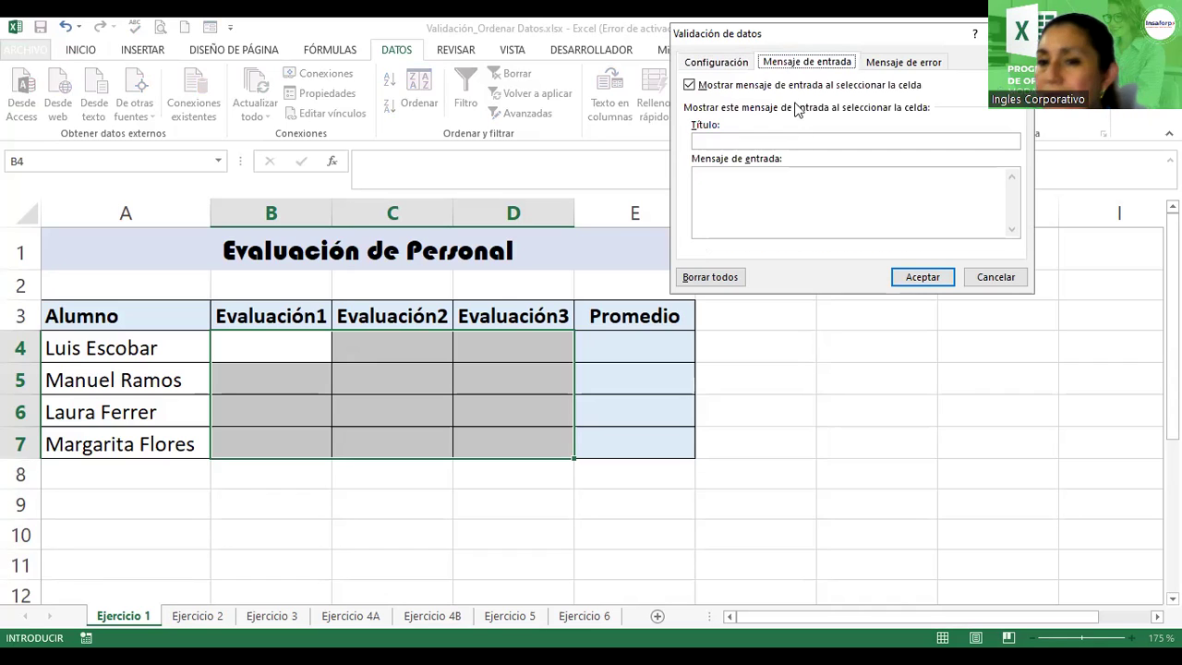
left_click(744, 143)
type("tas")
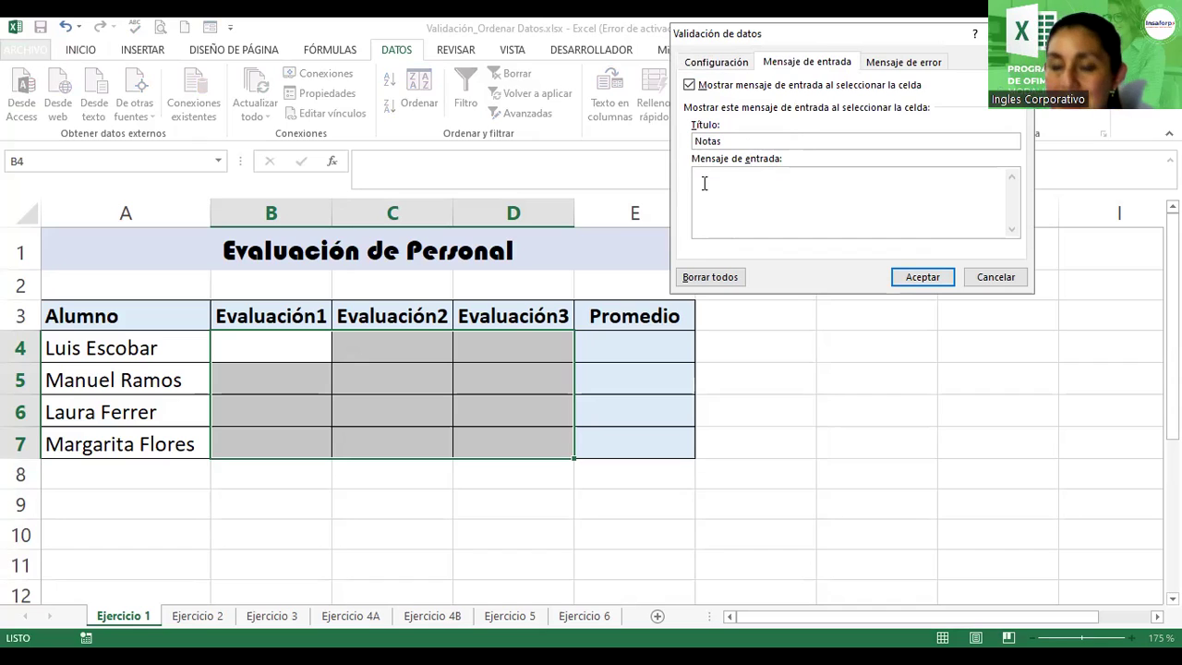
left_click(703, 184)
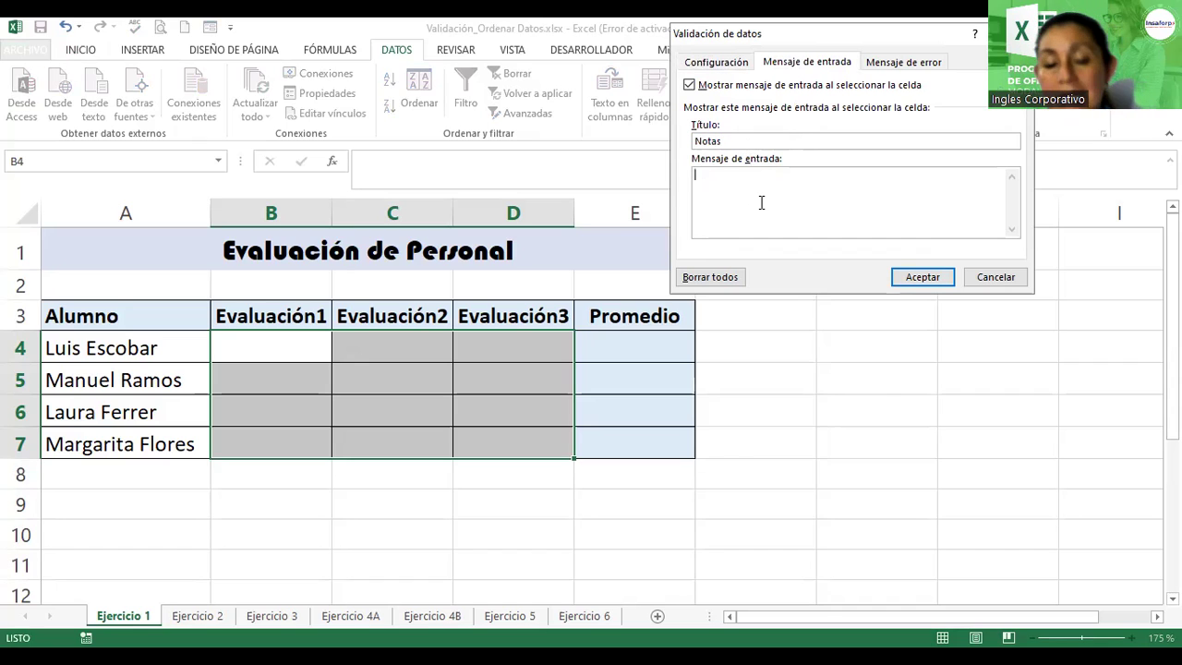
type("Ingrese")
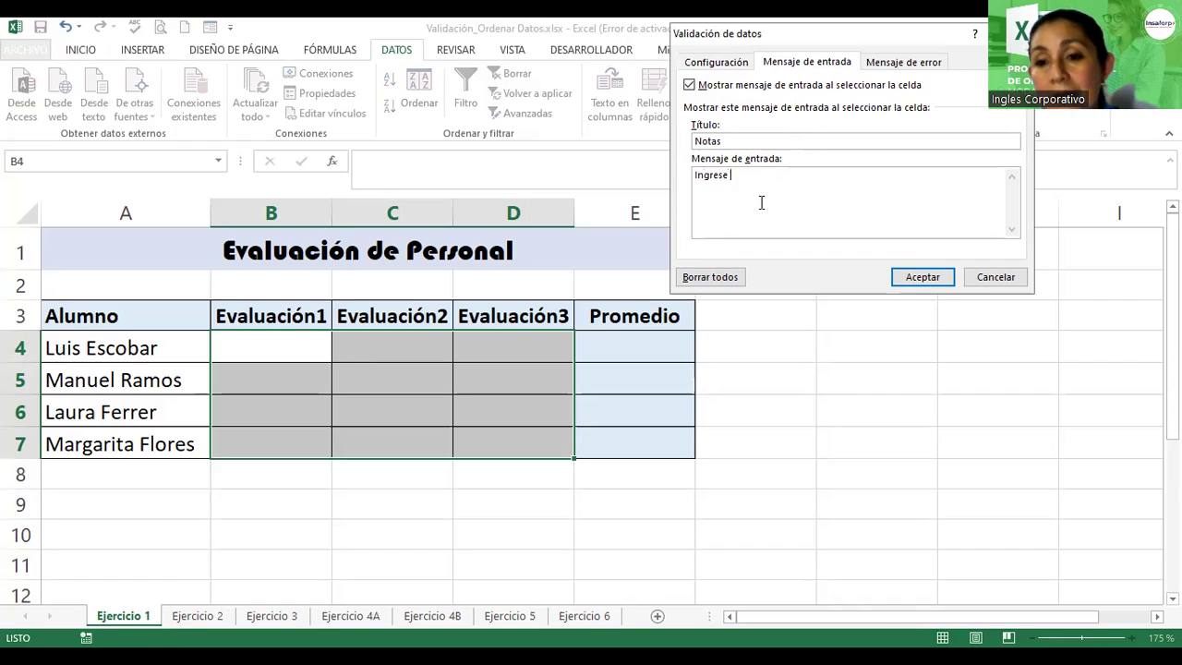
type(" las notas del período")
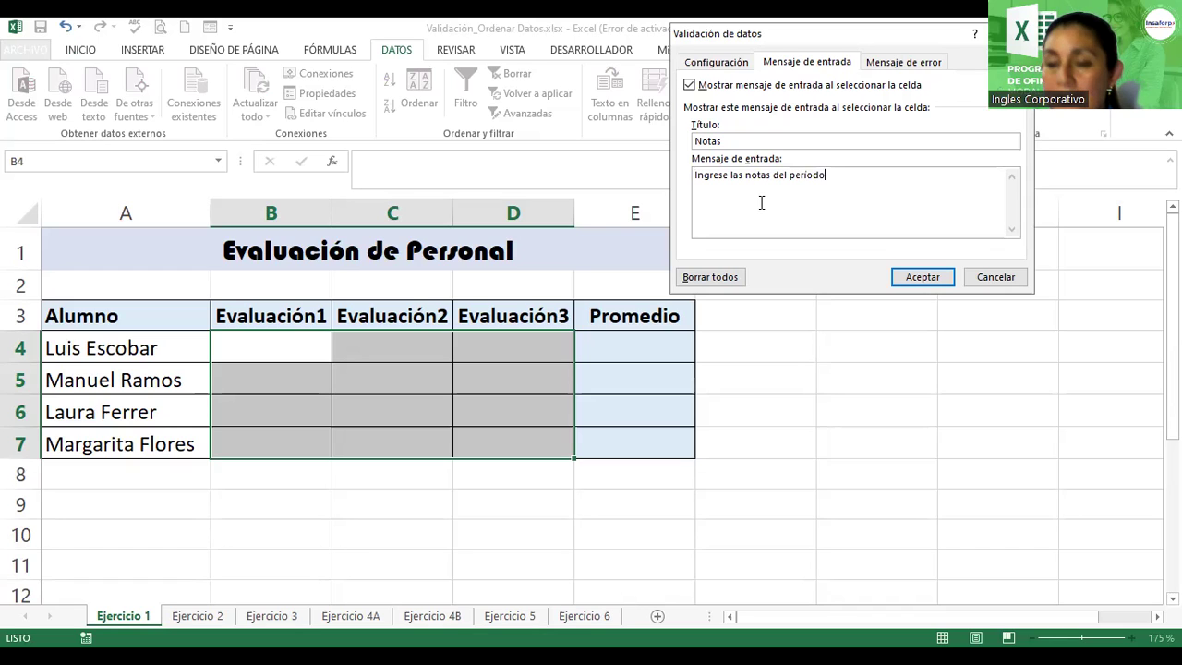
left_click(875, 70)
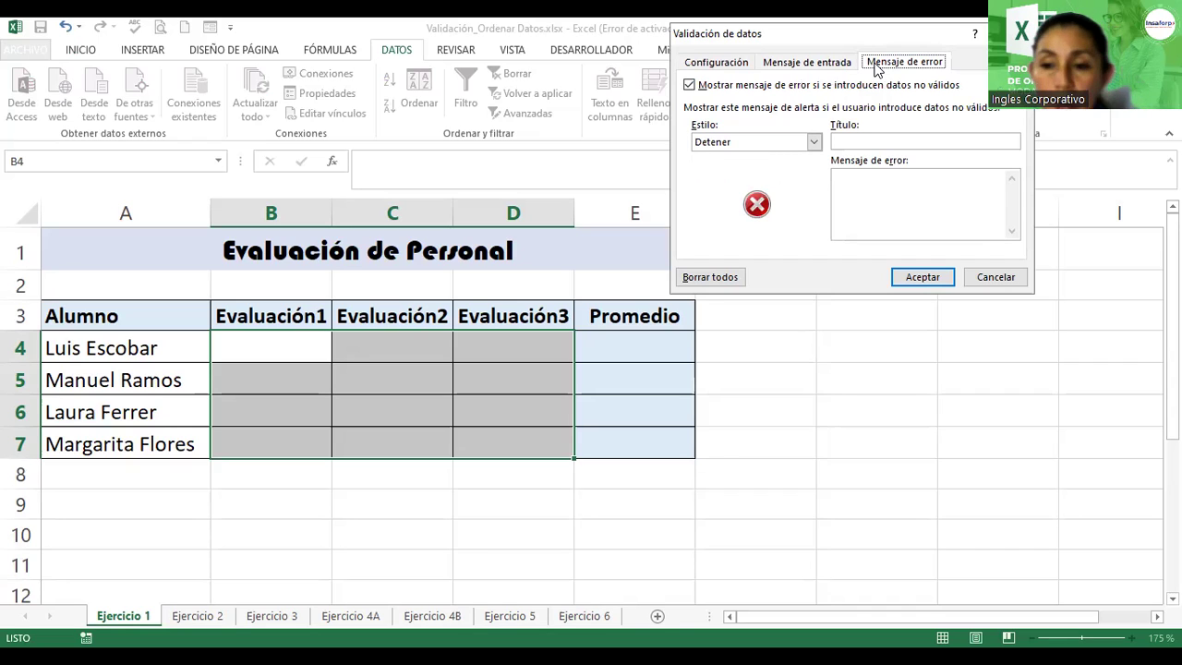
Set an Advertencia error alert titled 'Error de Notas' saying 'La nota ingresa es inválida.'.
left_click(812, 145)
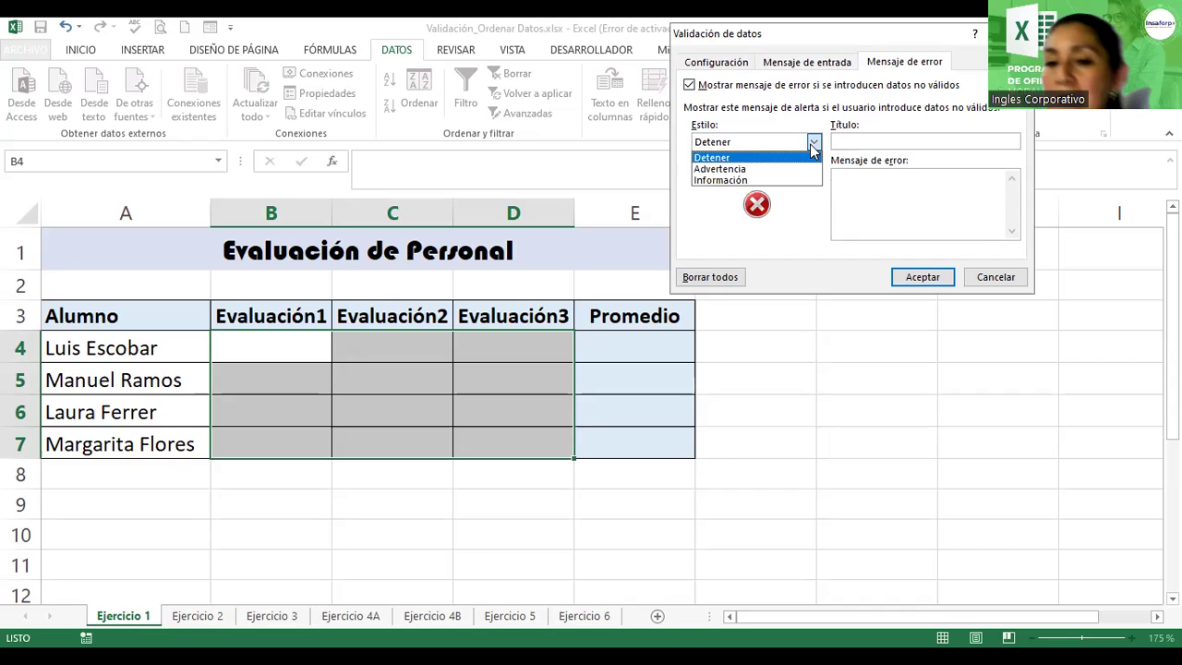
left_click(770, 170)
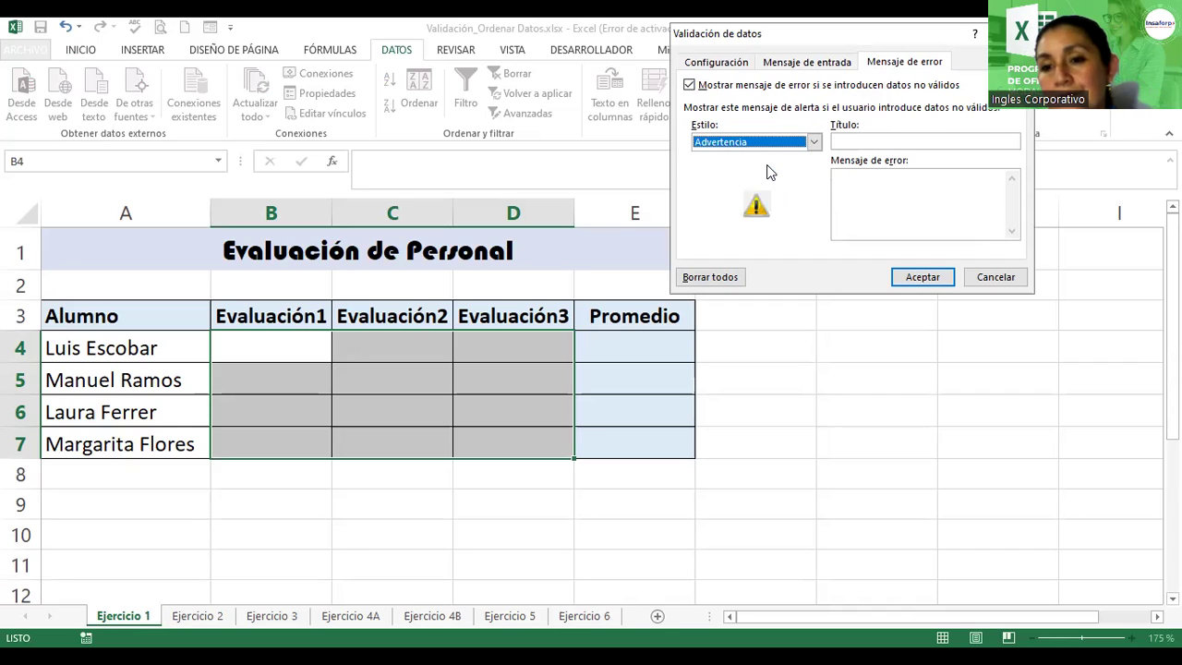
left_click(855, 139)
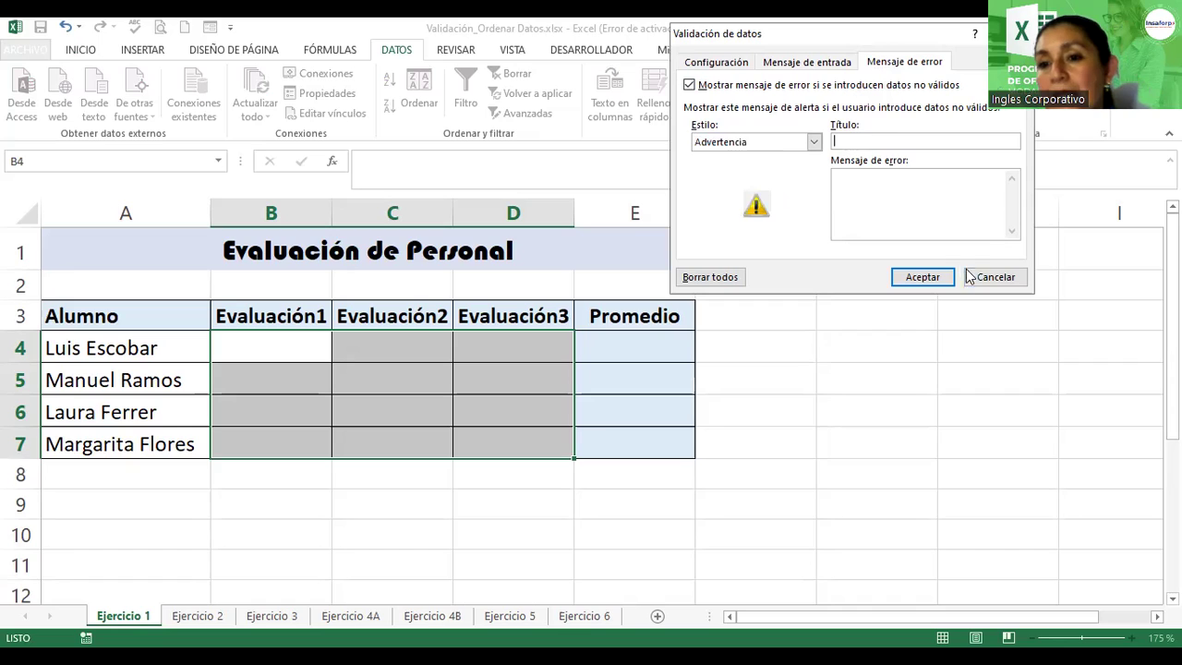
type("Error de Notas")
left_click(857, 181)
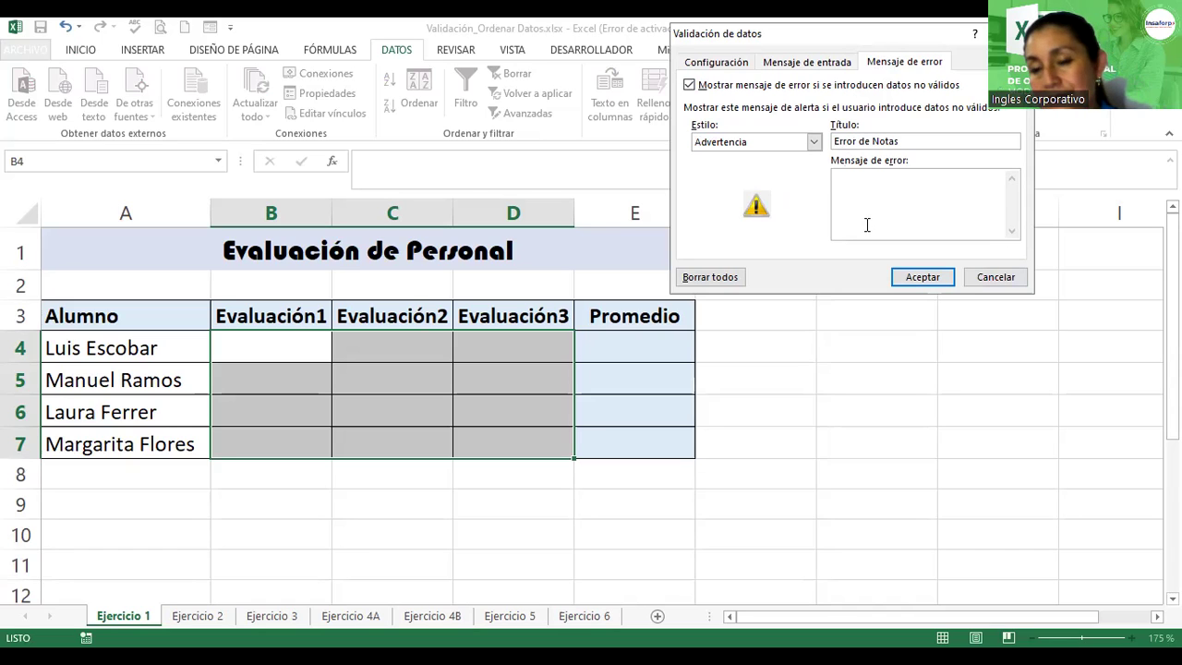
type("Las ")
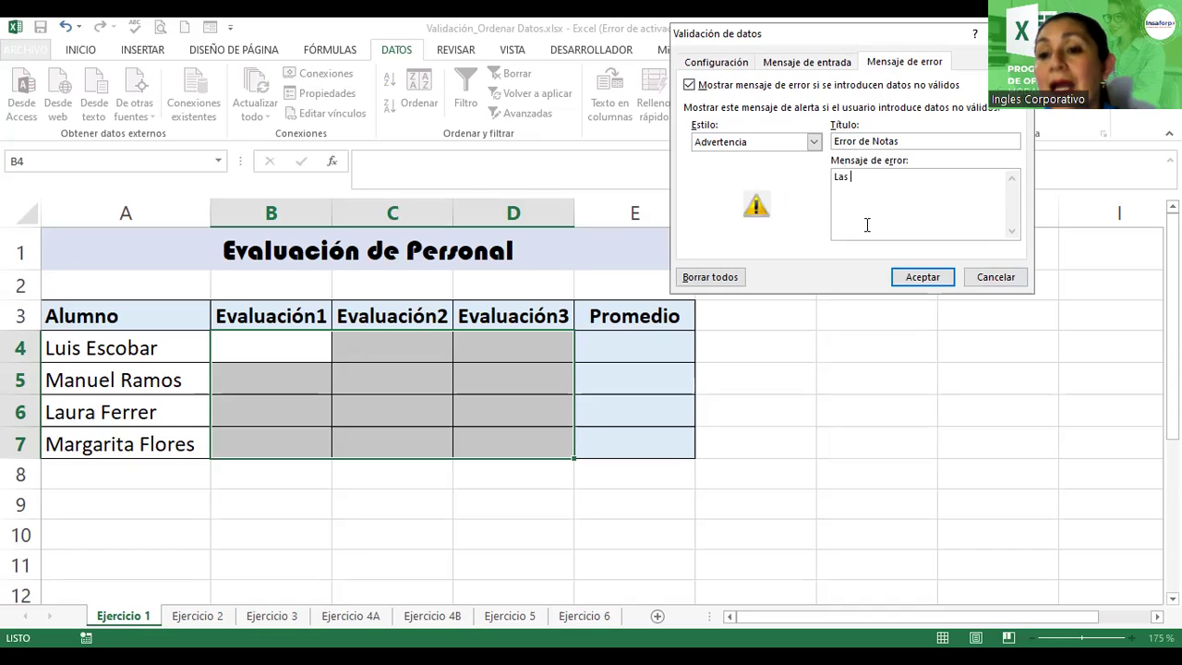
type(" nota ingresa no")
key("BackSpace")
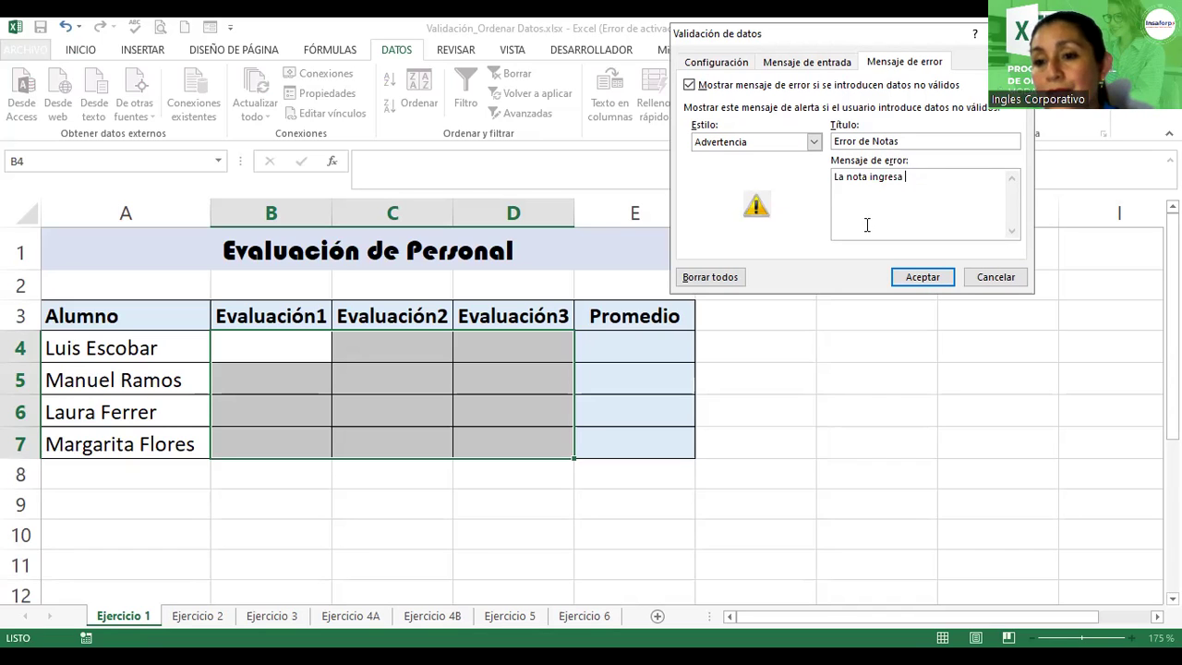
type("es inválida.")
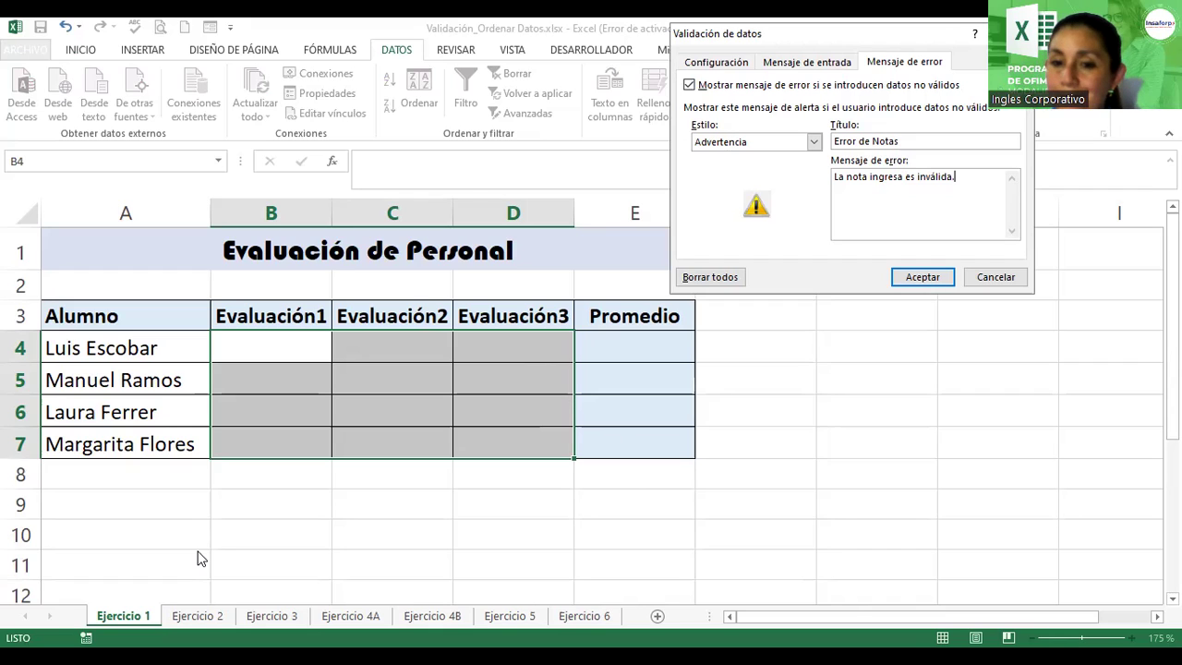
left_click(726, 63)
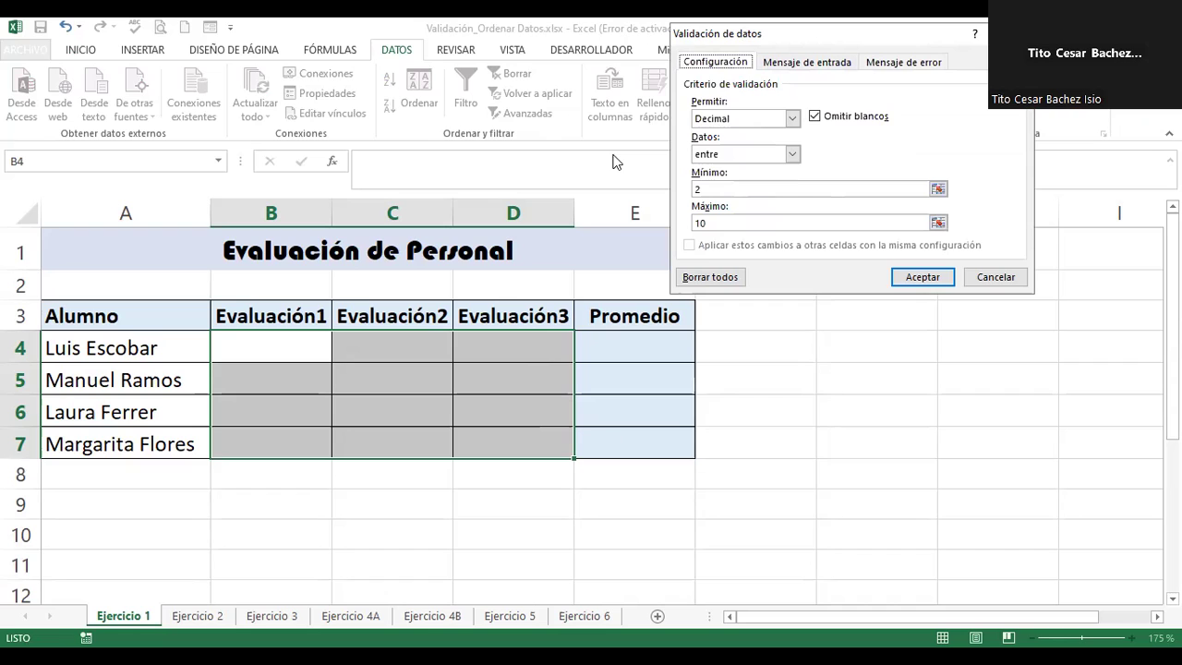
Review the 2–10 decimal rule, the Notas input message and the warning alert, then apply the validation.
left_click_drag(739, 33, 544, 141)
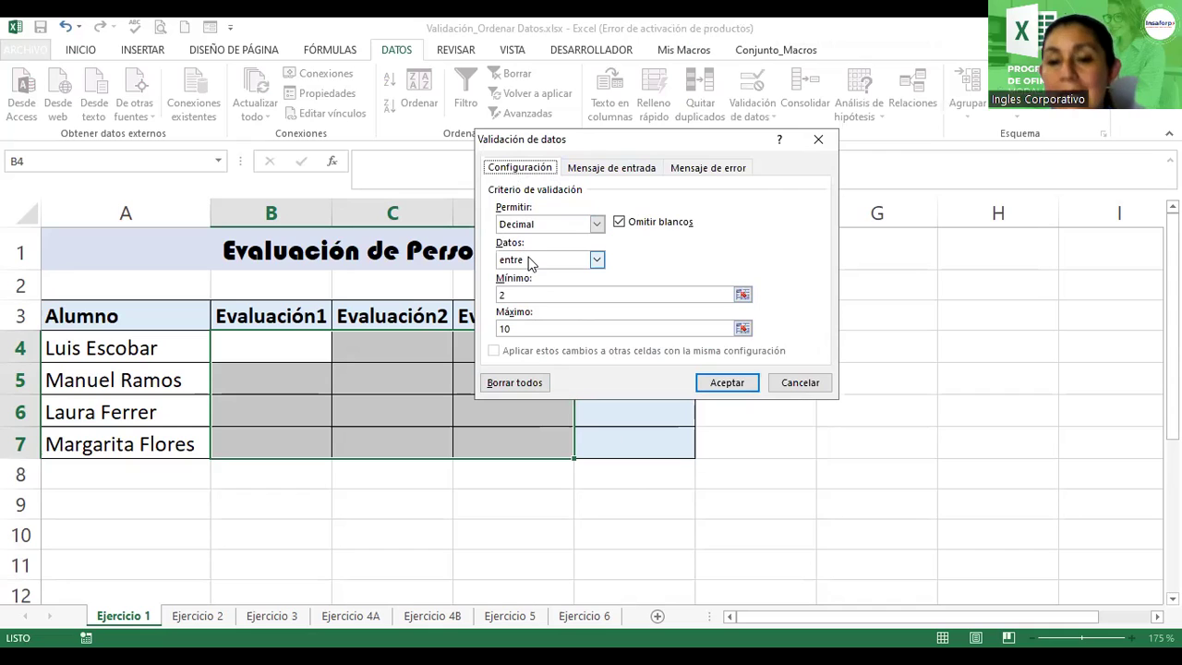
left_click(544, 330)
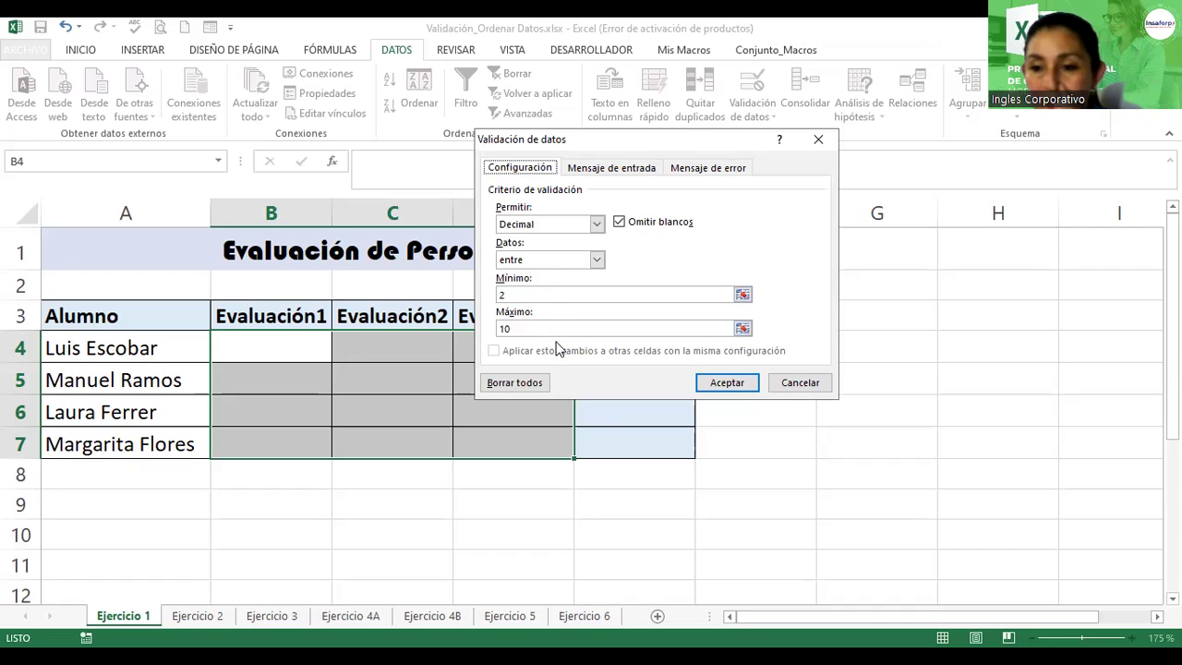
left_click(597, 167)
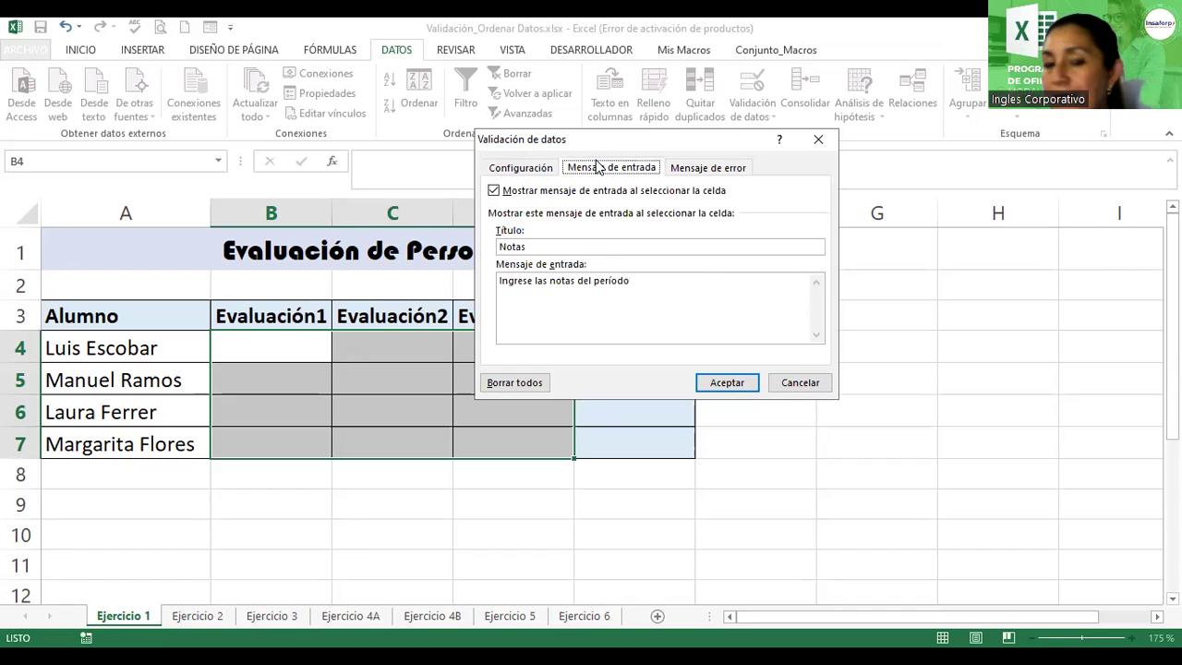
left_click(707, 172)
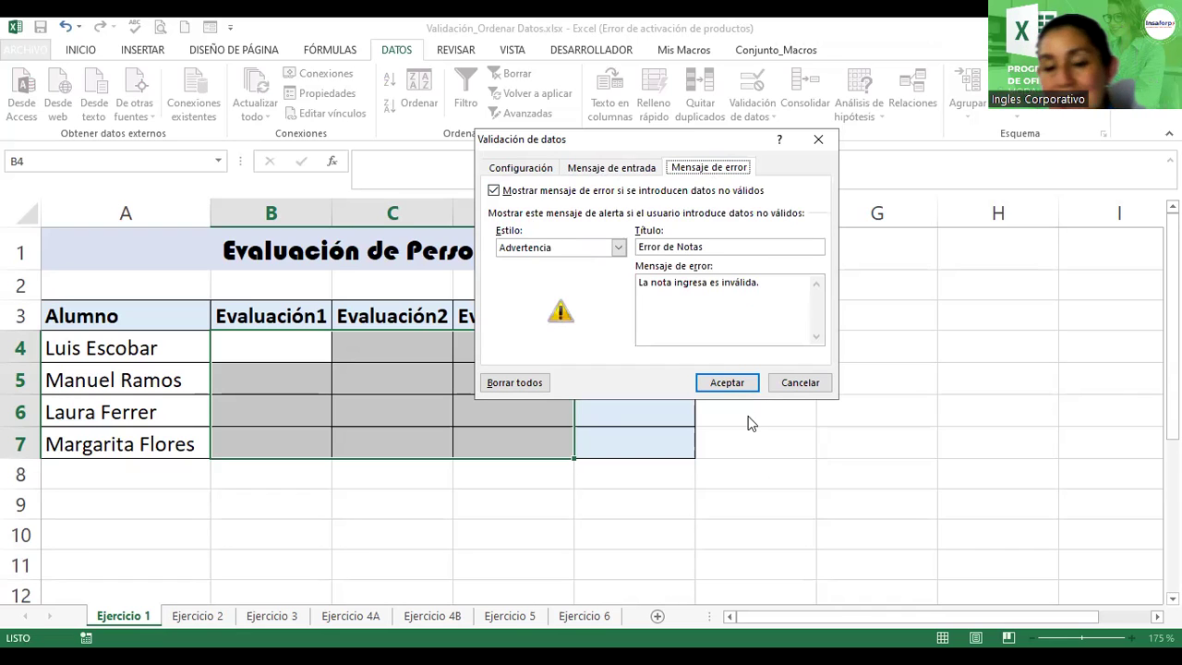
left_click(736, 384)
Step through the grade cells to confirm the Notas prompt appears, but not in Promedio.
left_click(250, 345)
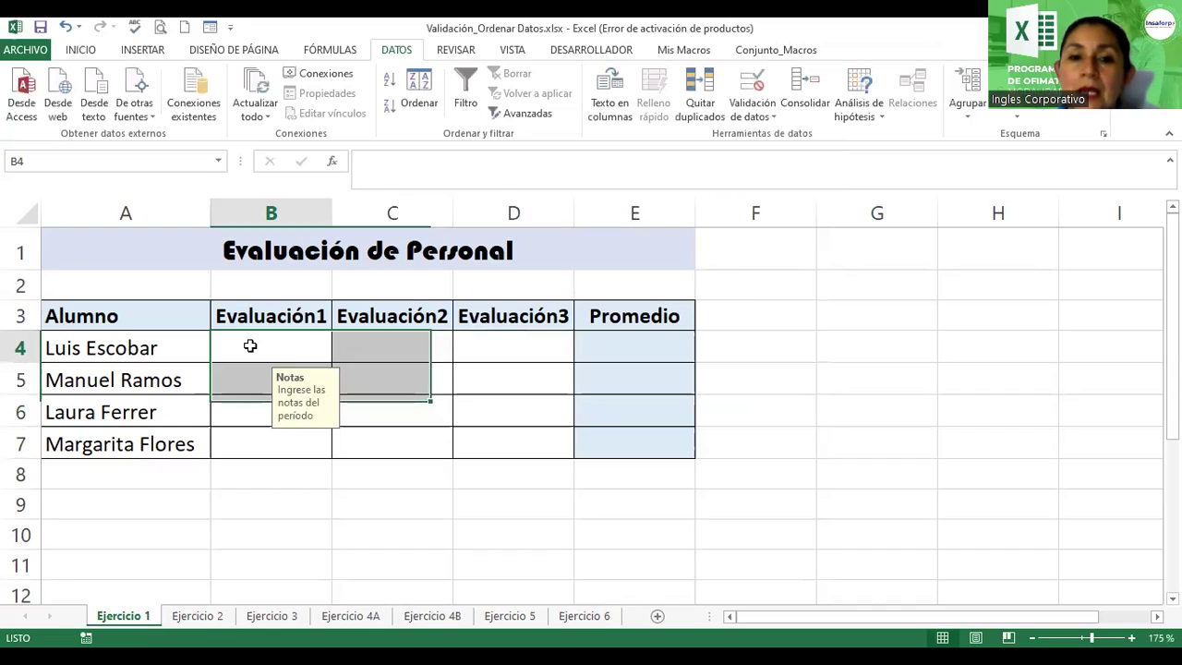
key("Right")
key("Right")
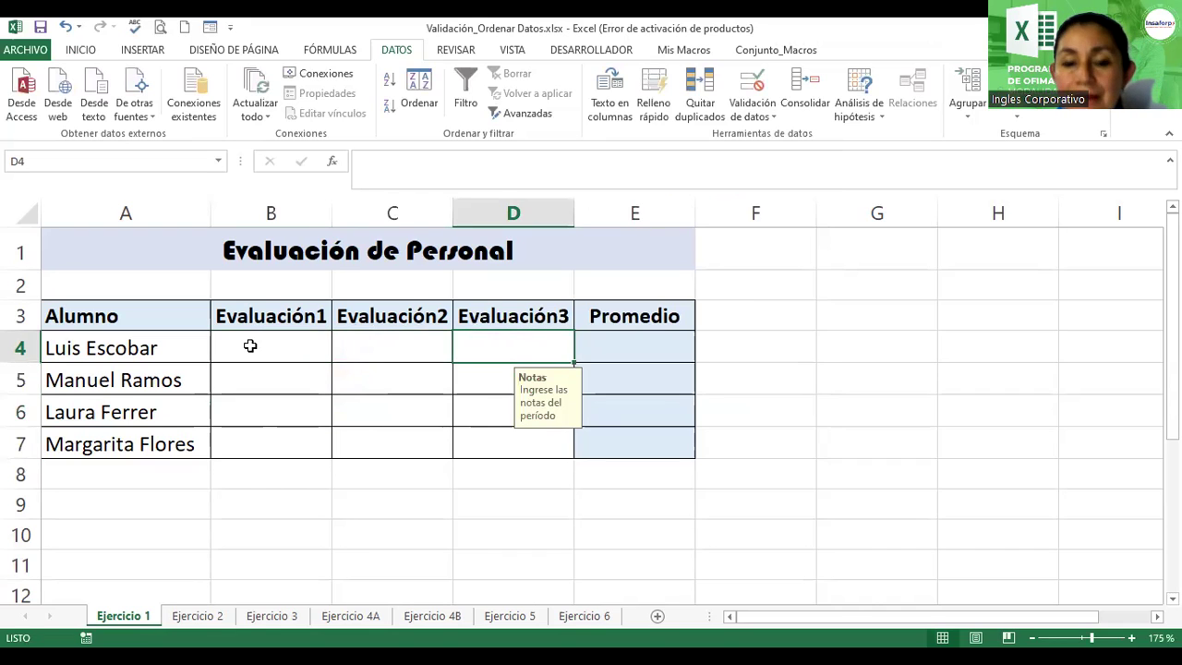
key("Down")
key("Down")
key("Down")
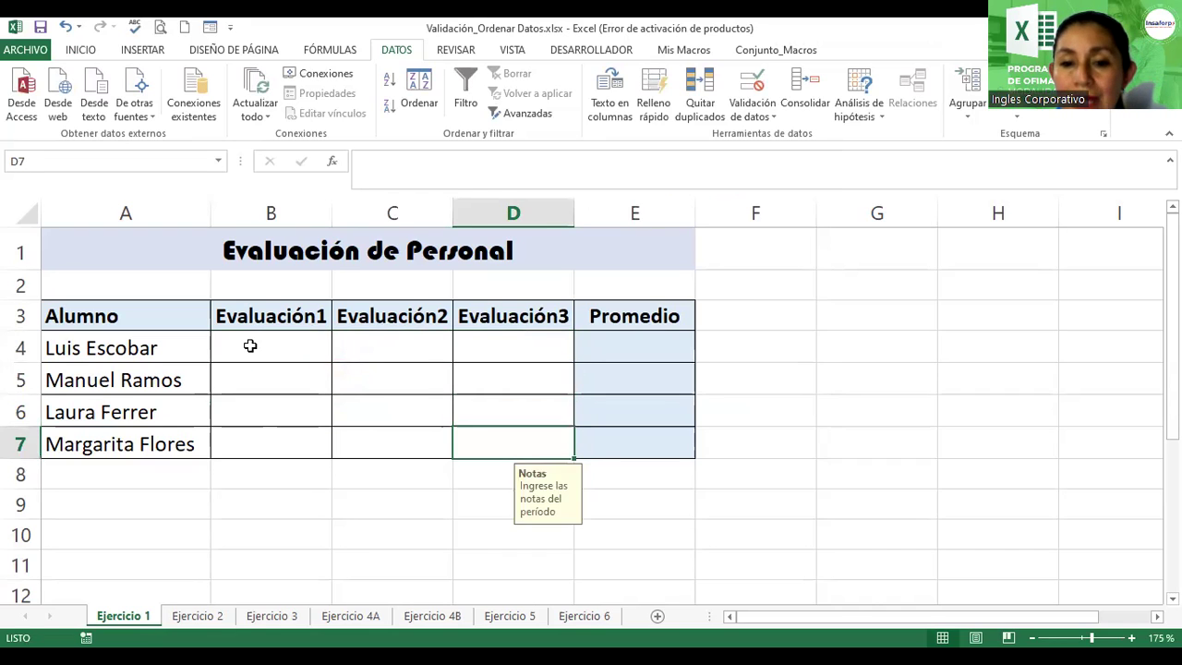
key("Left")
key("Left")
key("Up")
key("Up")
key("Up")
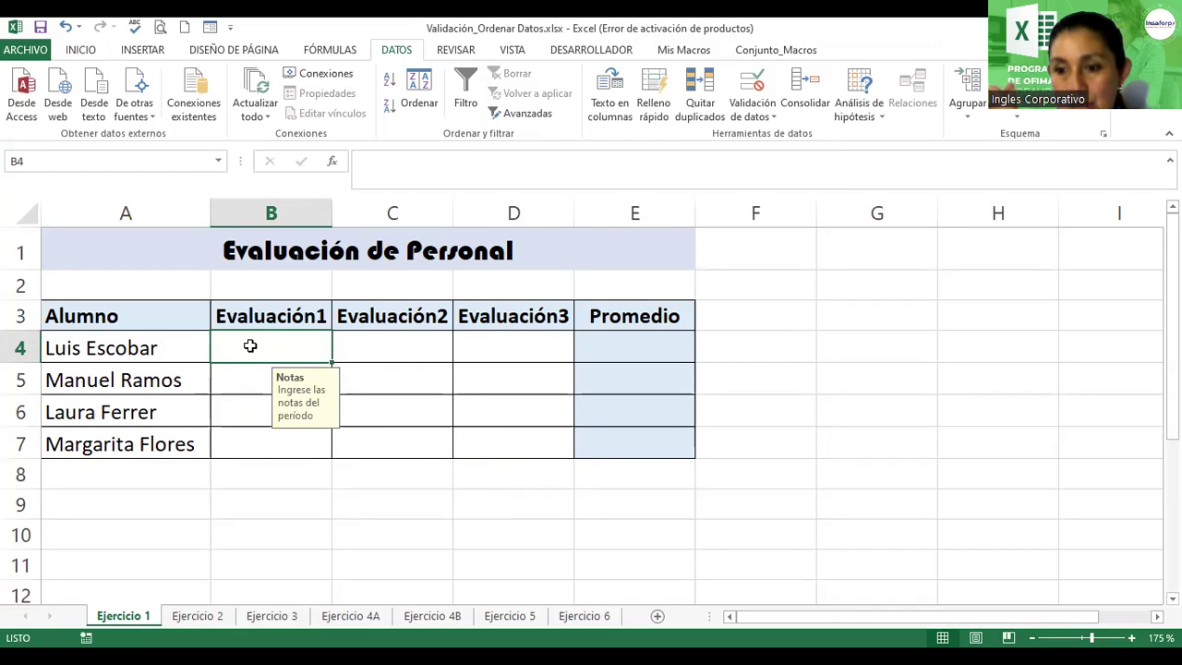
key("Right")
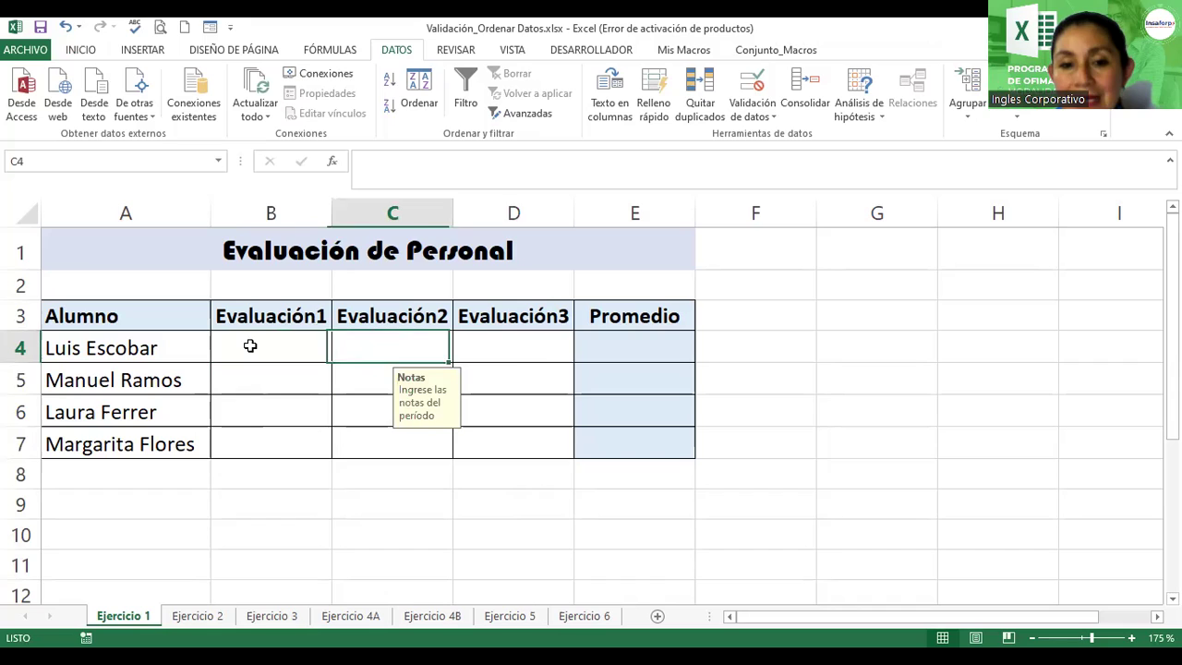
key("Right")
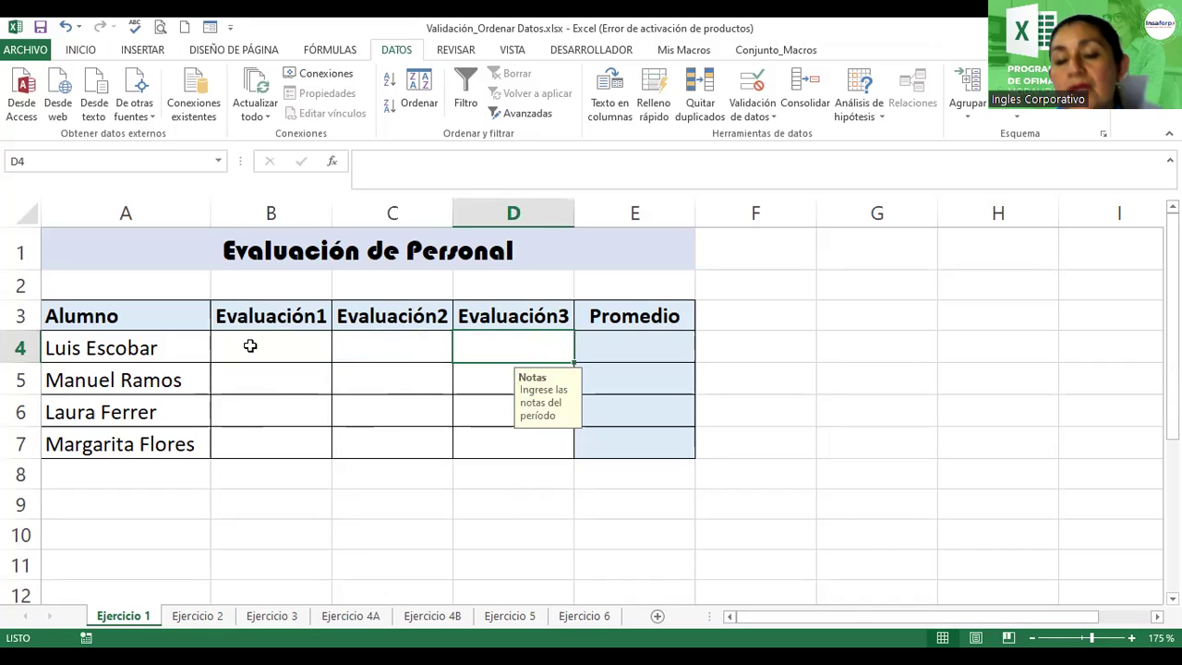
key("Right")
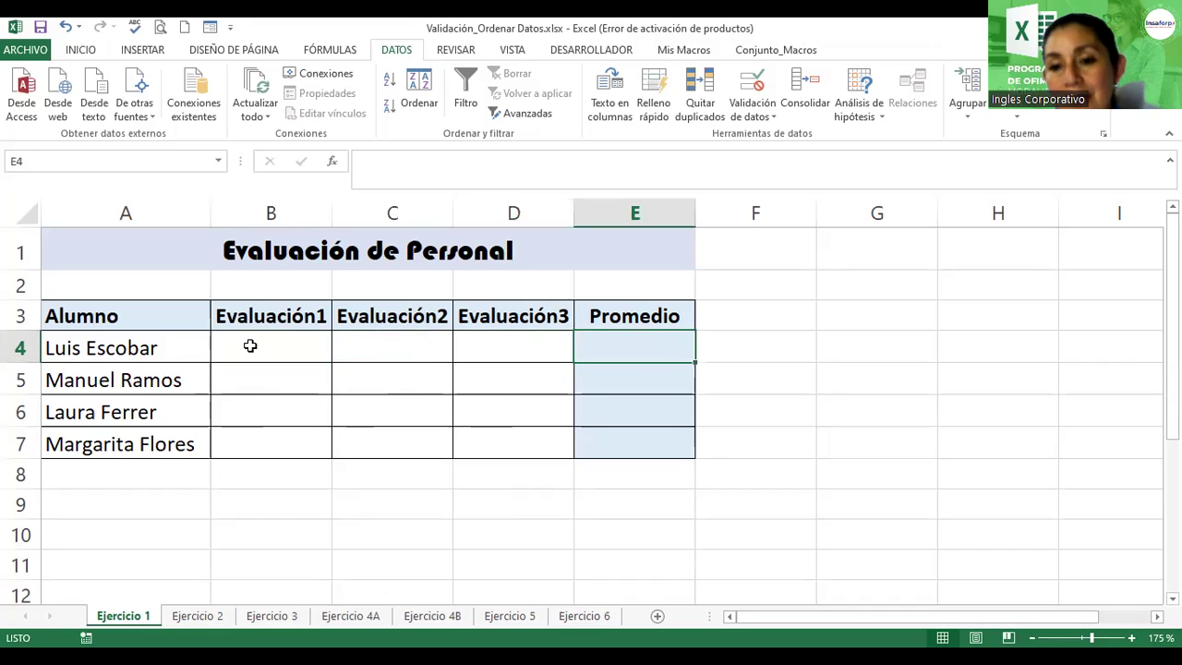
Move through column E and row 5, ending back at cell B4.
key("Down")
key("Down")
key("Down")
key("Down")
key("Down")
key("Down")
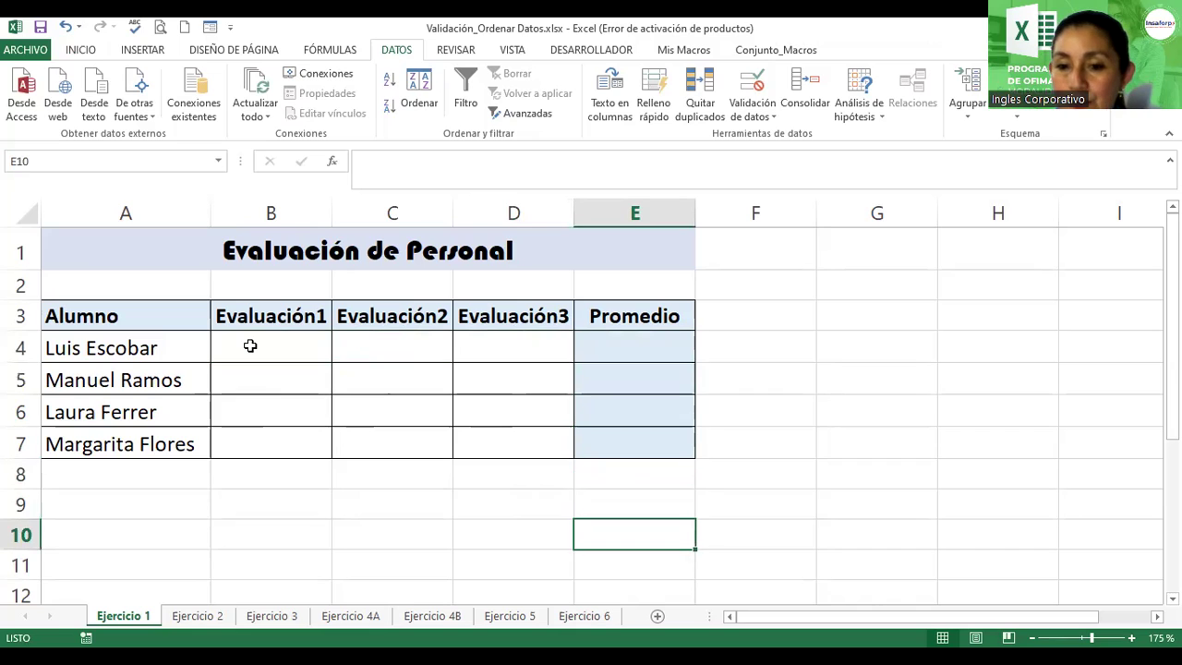
key("Up")
key("Up")
key("Up")
key("Up")
key("Up")
key("Up")
key("Up")
key("Up")
key("Up")
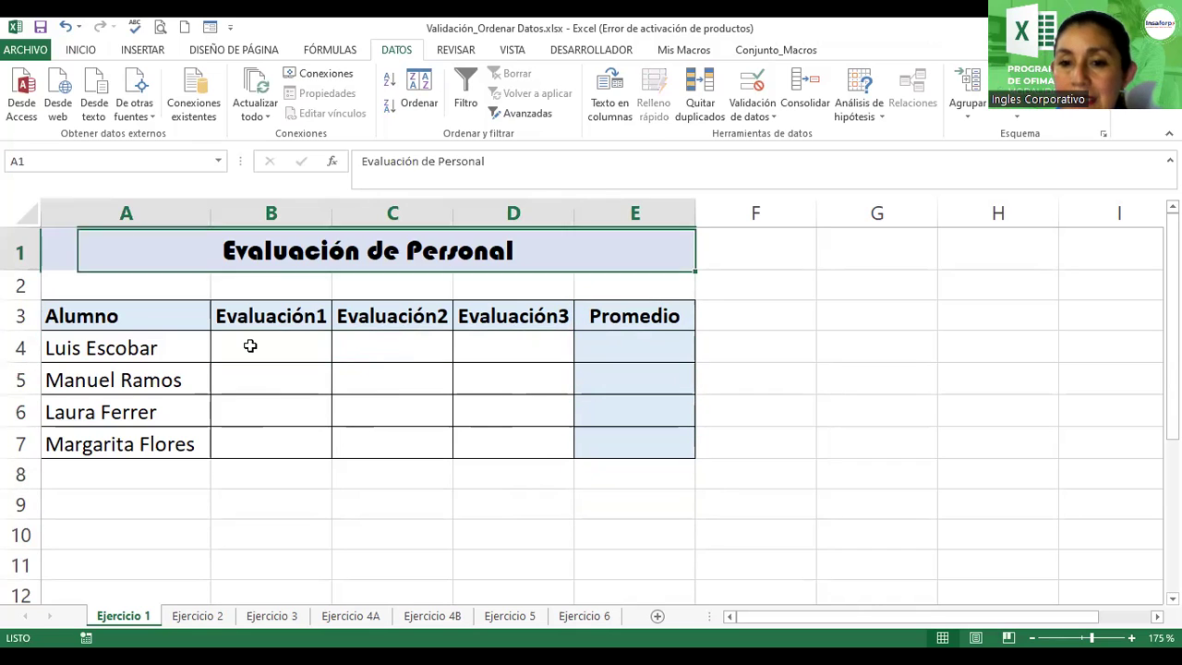
key("Down")
key("Down")
key("Down")
key("Down")
key("Down")
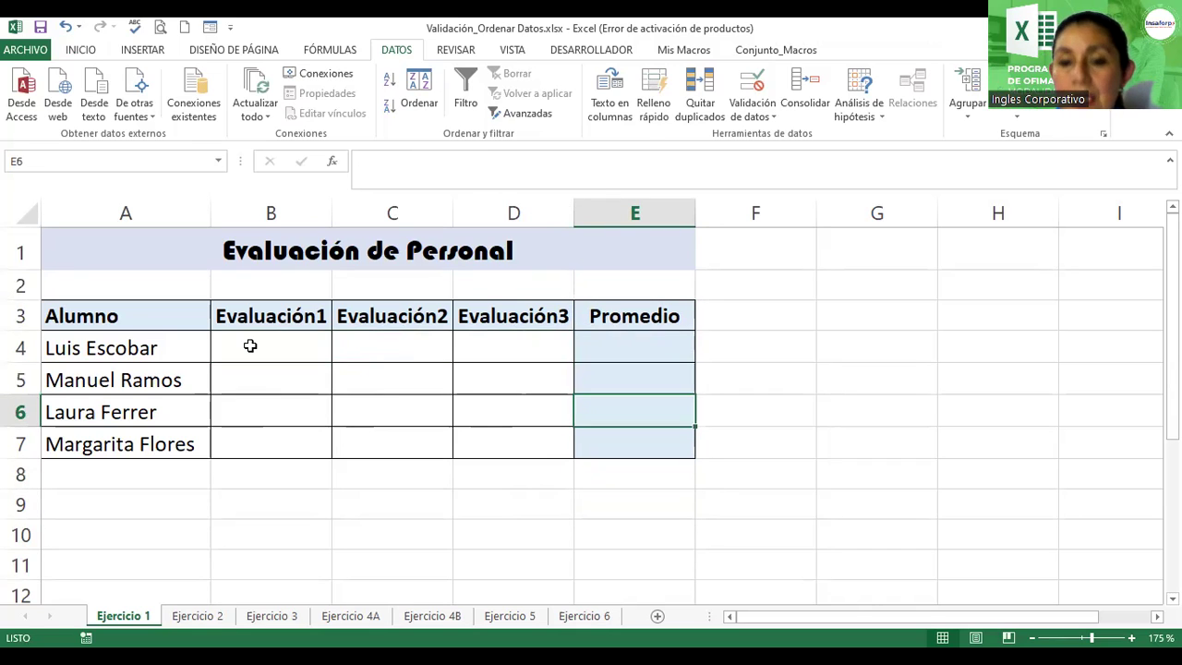
key("Up")
key("Left")
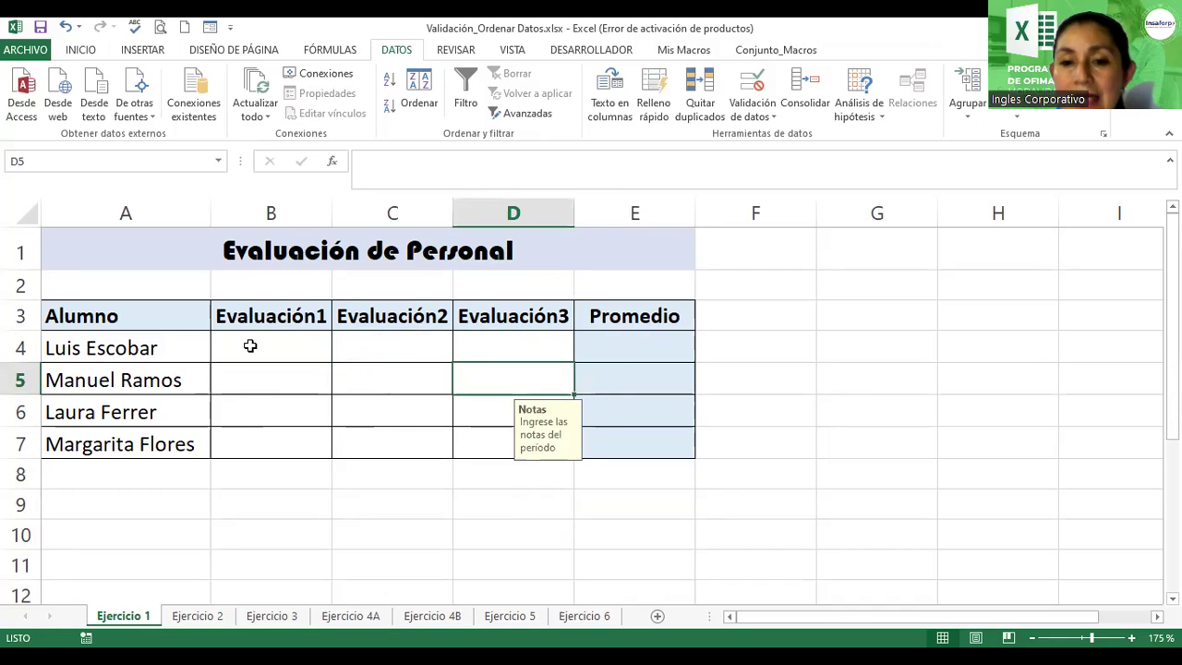
key("Left")
key("Left")
key("Down")
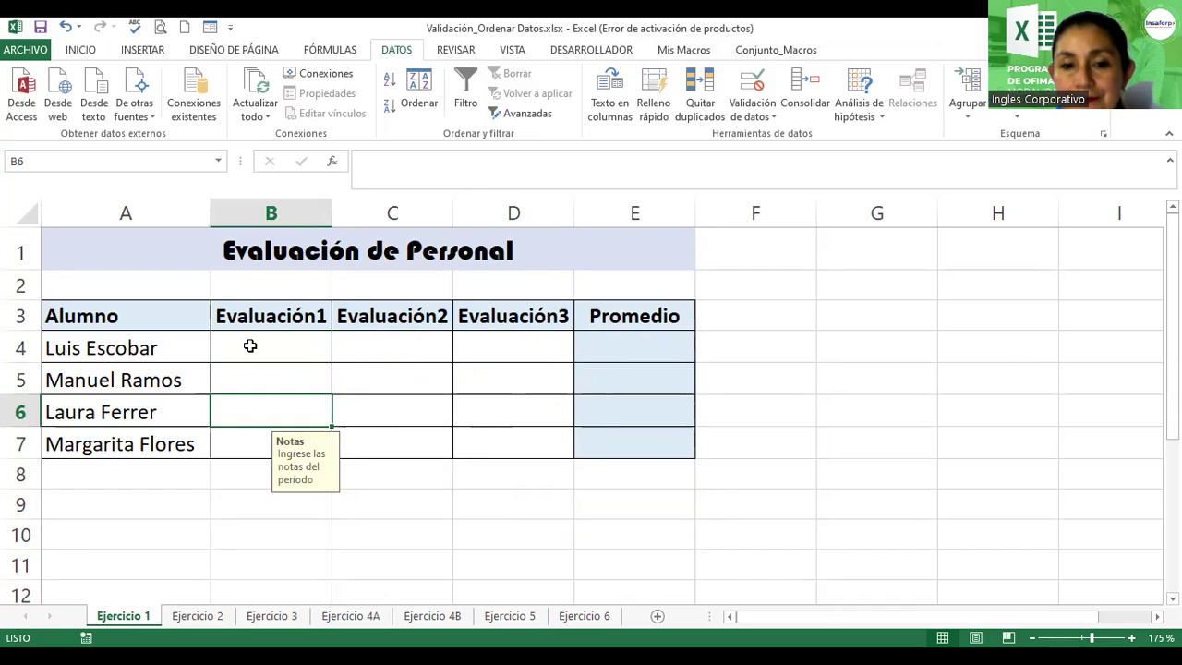
key("Up")
key("Up")
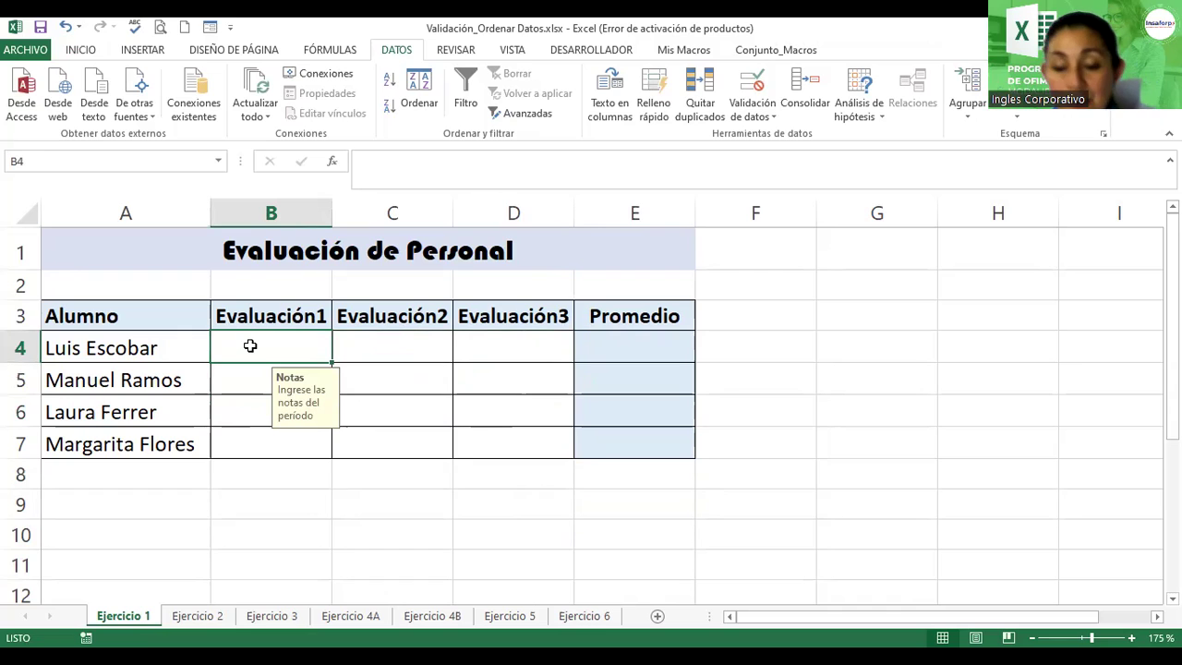
Enter the first student's grades 10, 15 and 6 in row 4, keeping the out-of-range 15.
type("10")
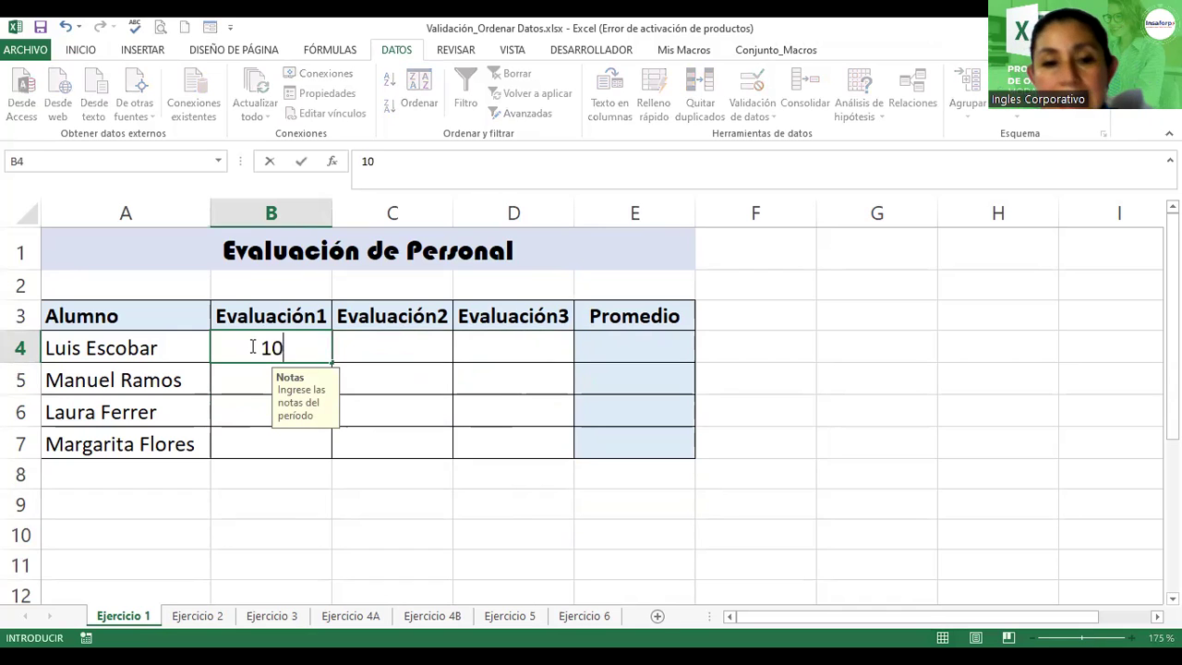
key("Tab")
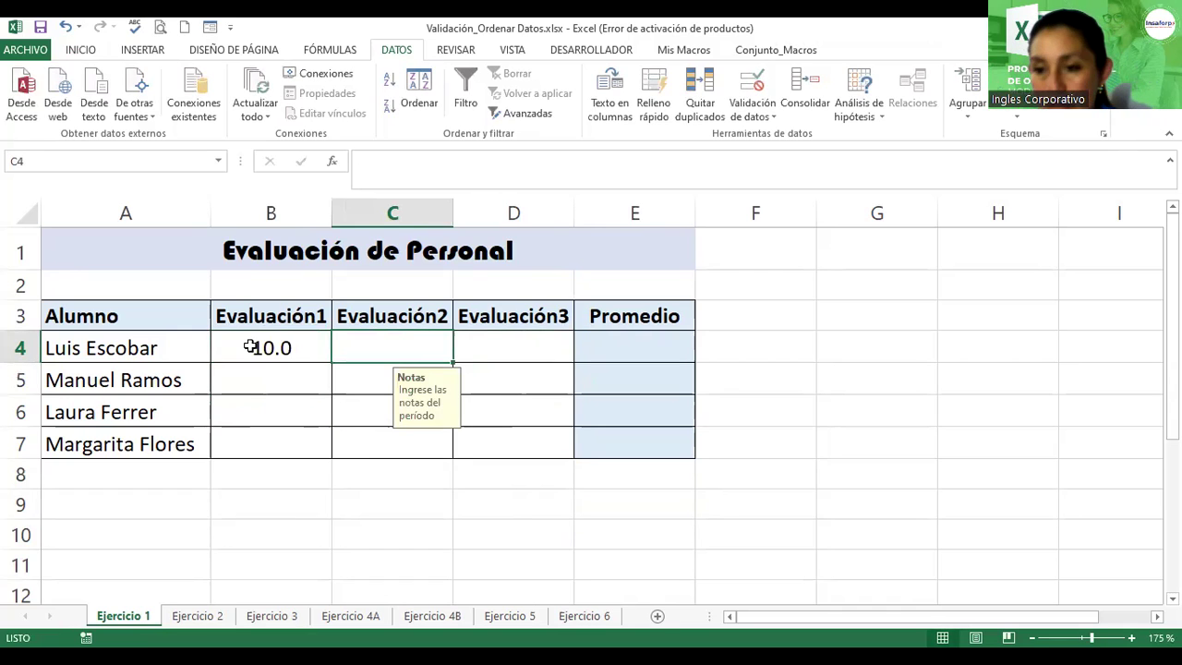
type("15")
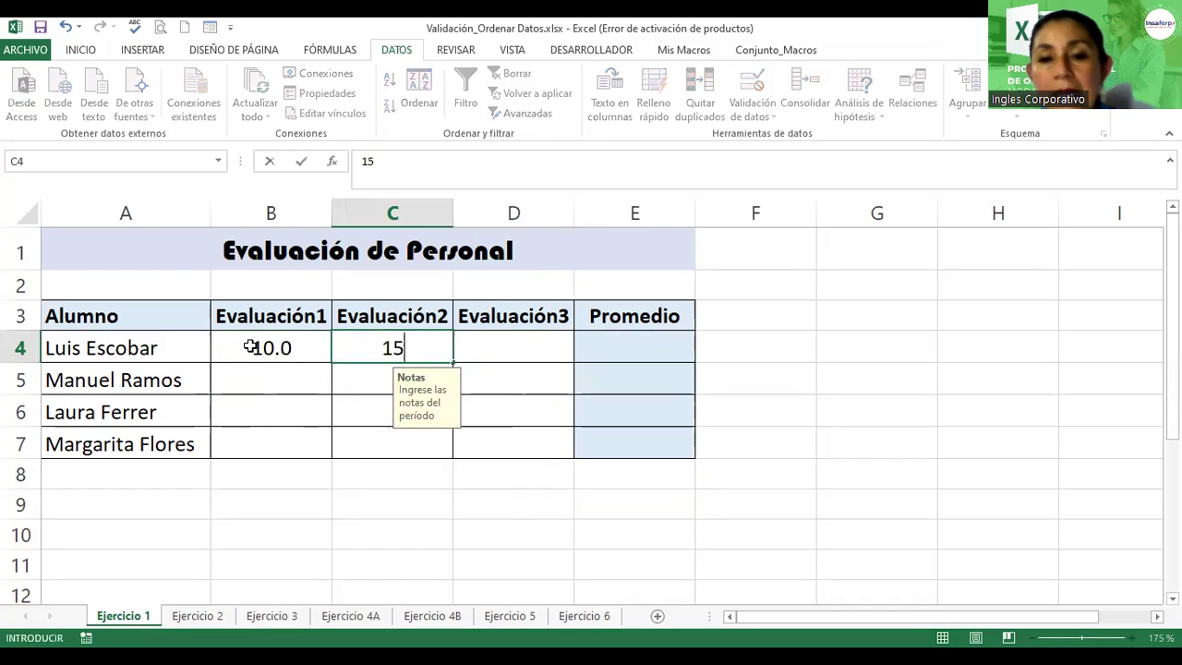
key("Return")
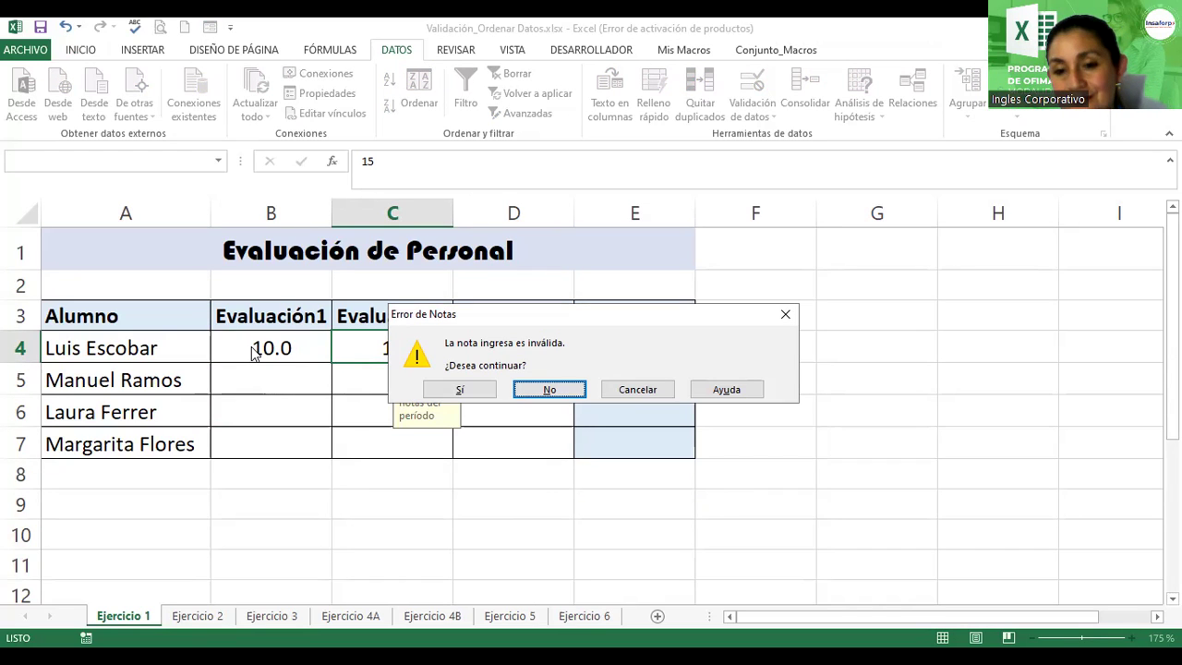
key("Left")
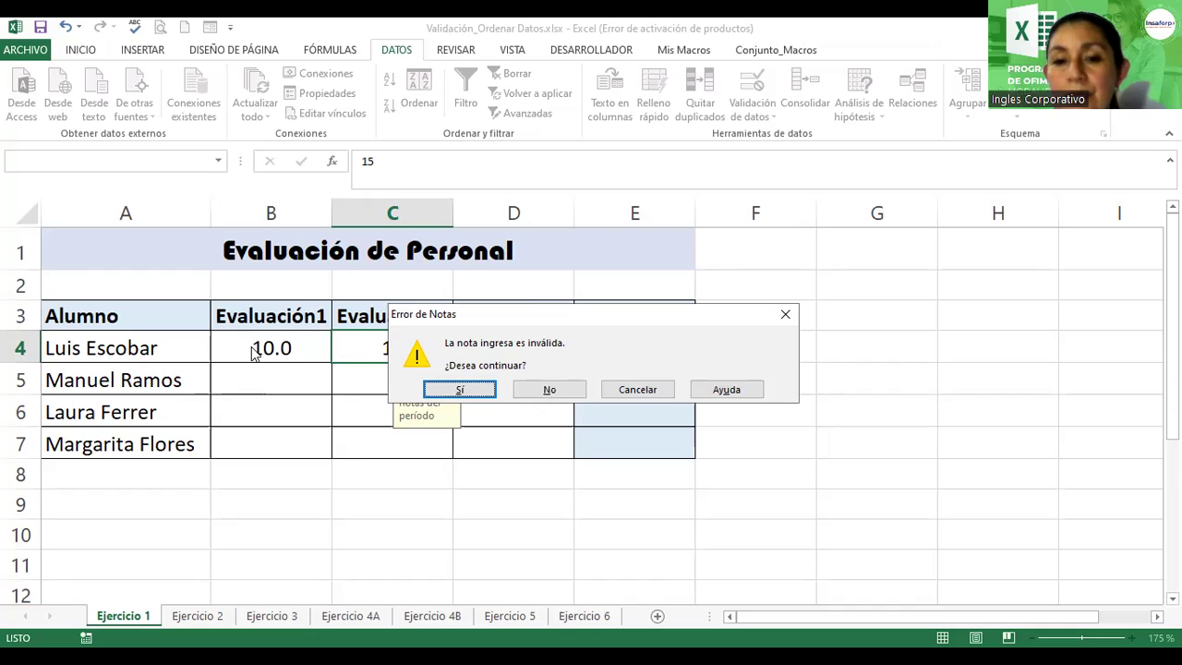
key("Return")
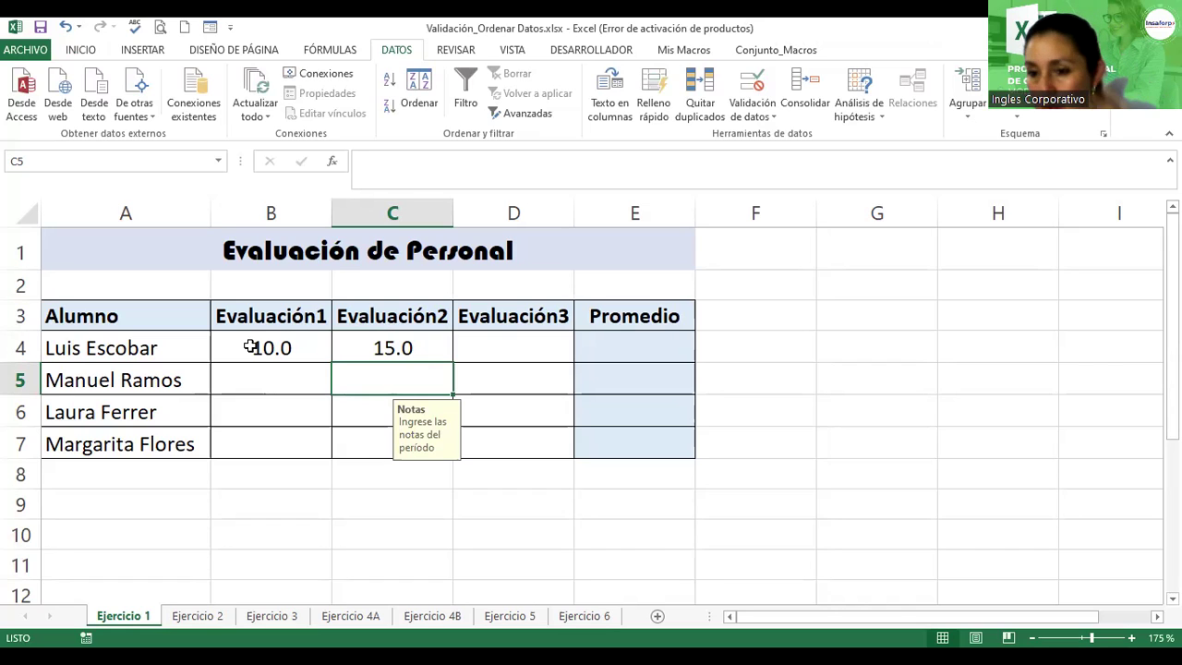
left_click(484, 348)
type("6")
key("Return")
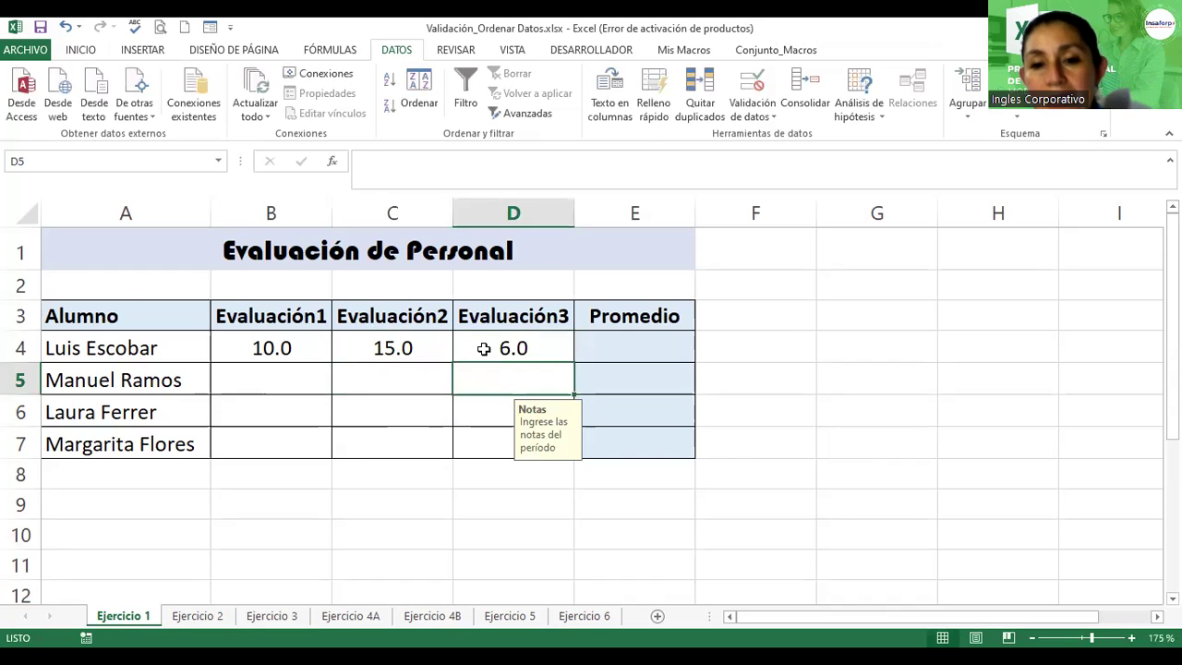
Enter grades 8, 4 and 12 in row 5, keeping the out-of-range 12.
left_click(267, 380)
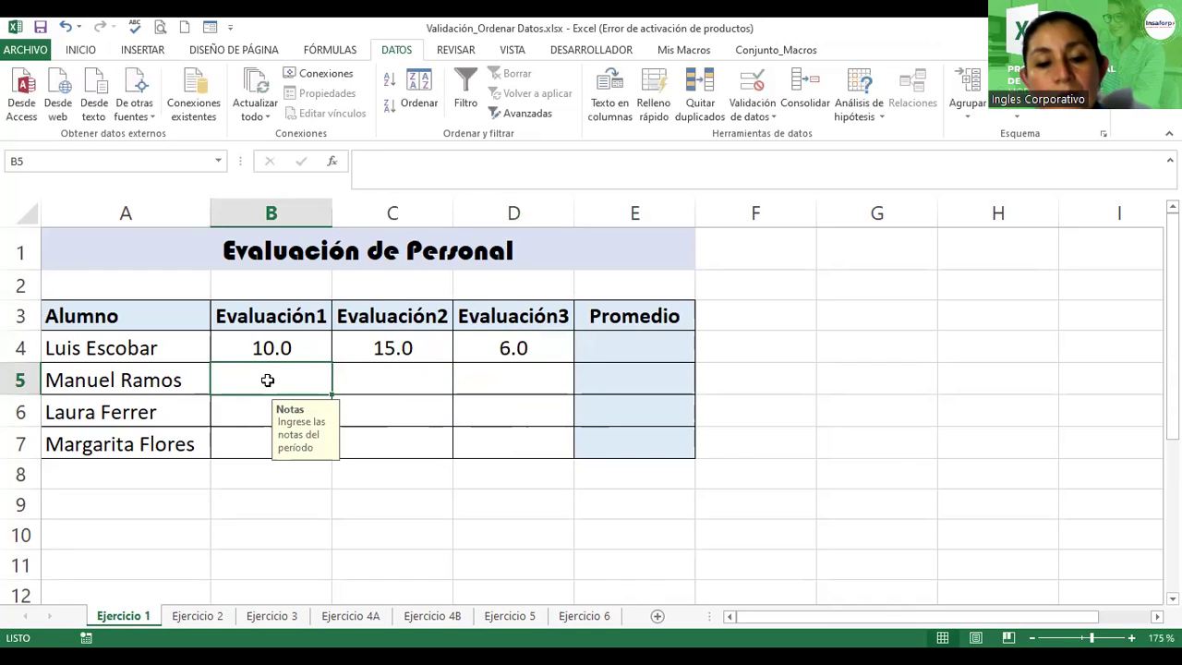
type("8")
key("Tab")
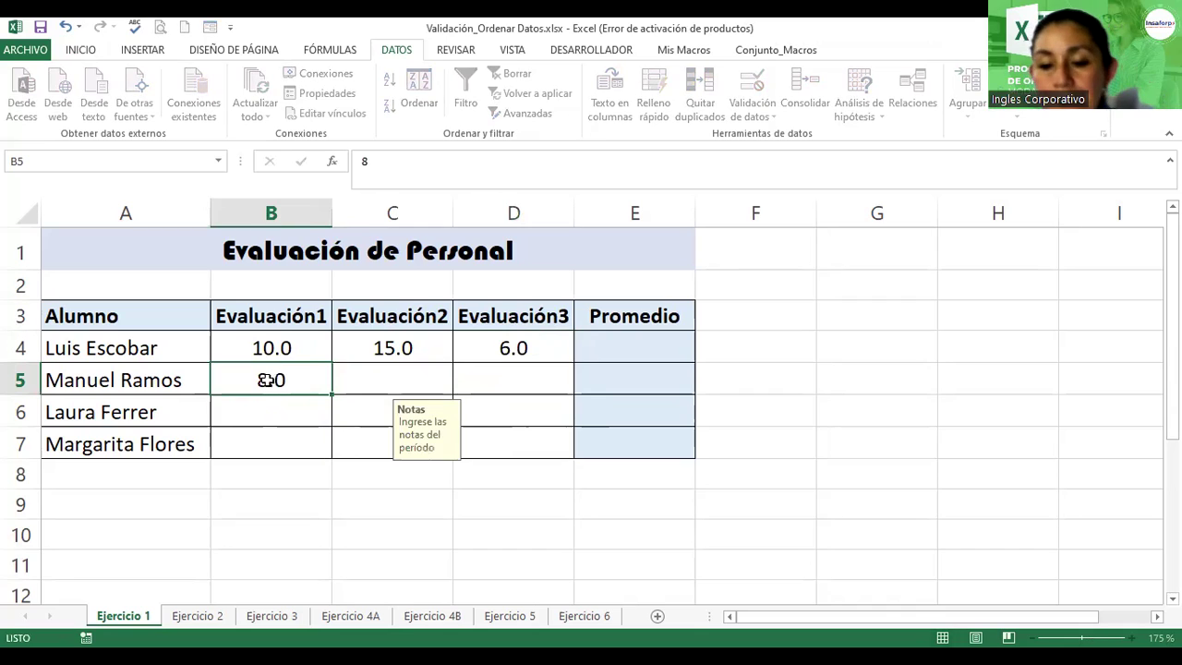
type("4")
key("Tab")
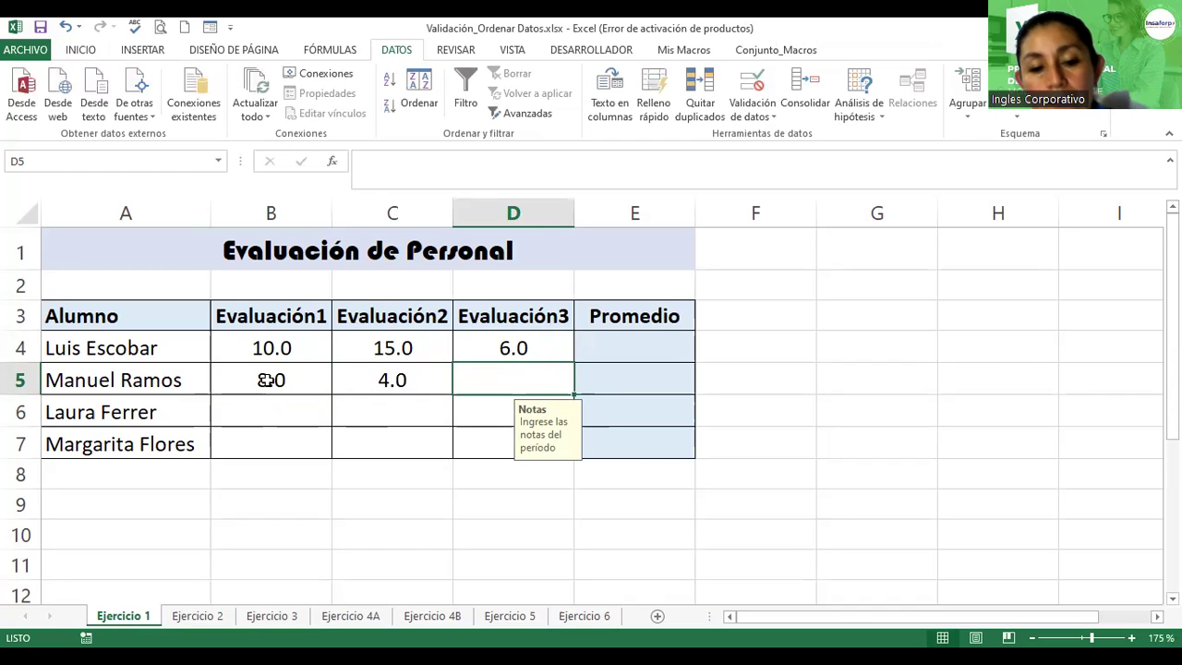
type("12")
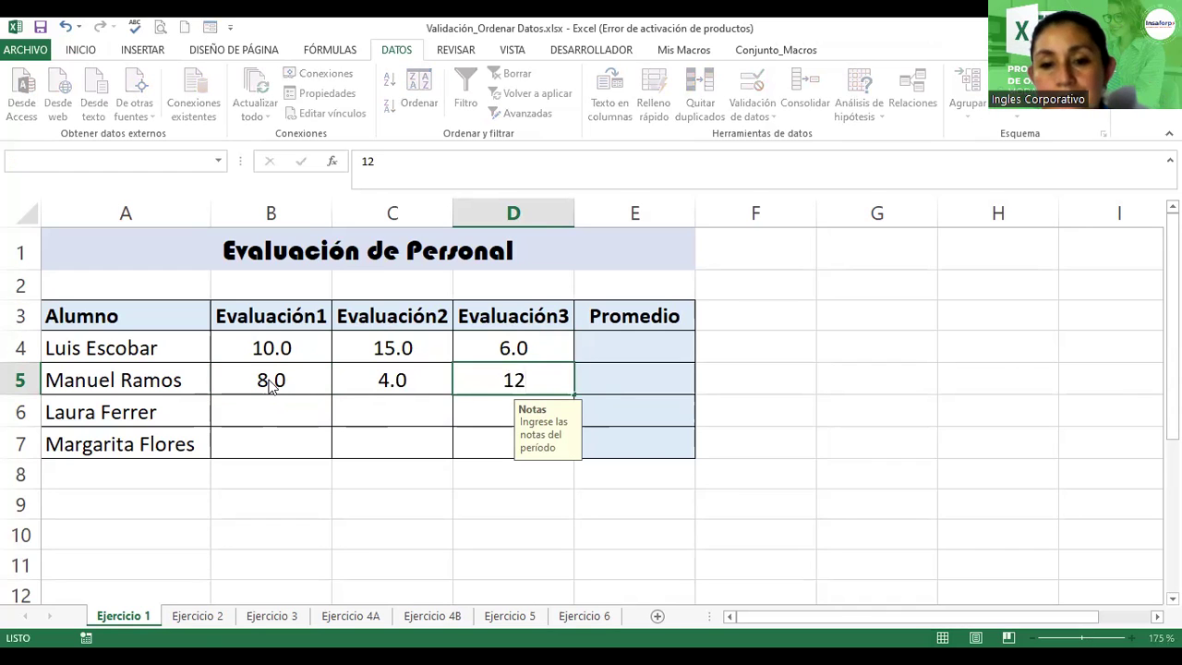
key("Return")
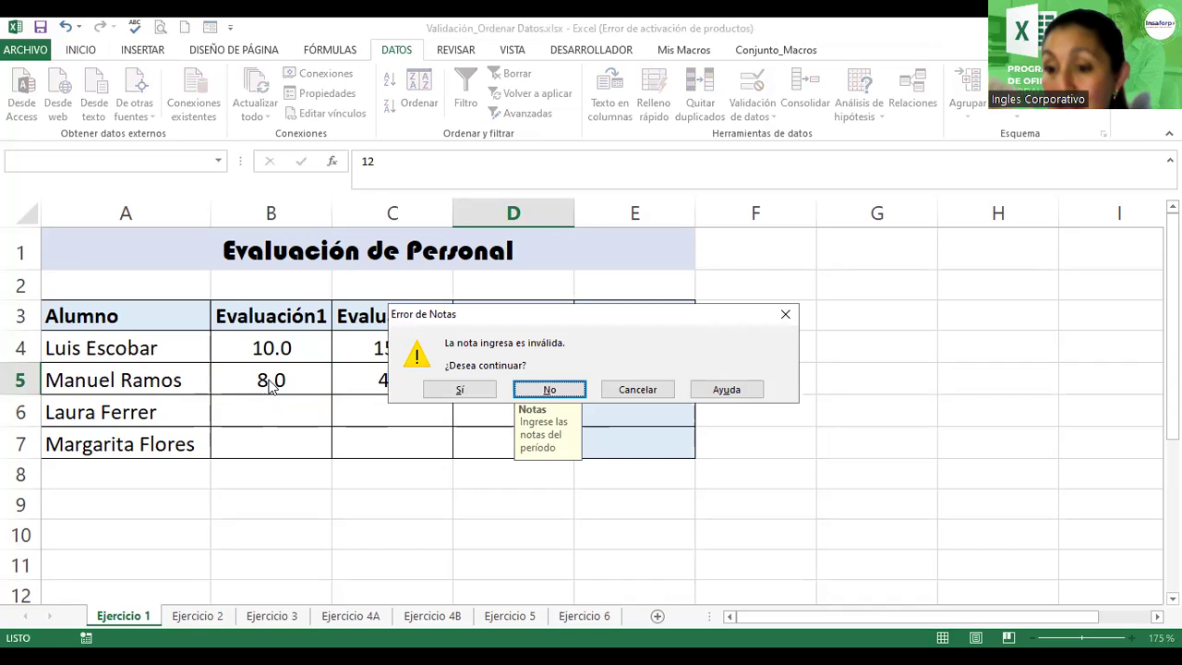
key("Left")
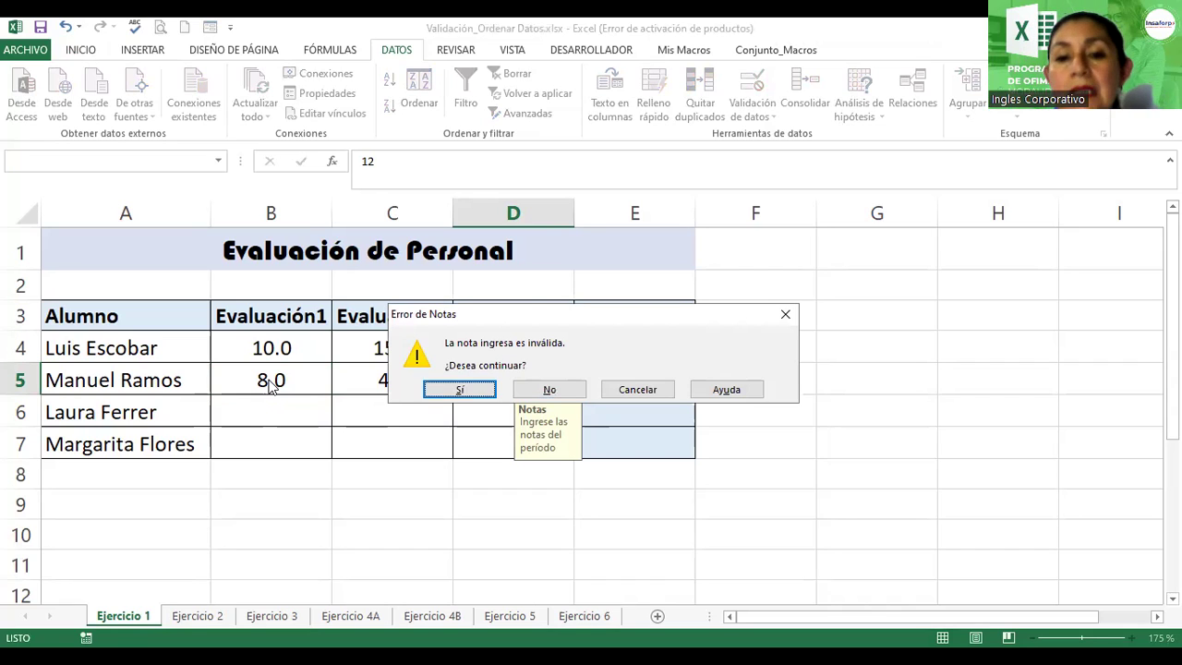
key("Return")
Enter grades 1, 4 and 8 in row 6, keeping the out-of-range 1.
left_click(225, 403)
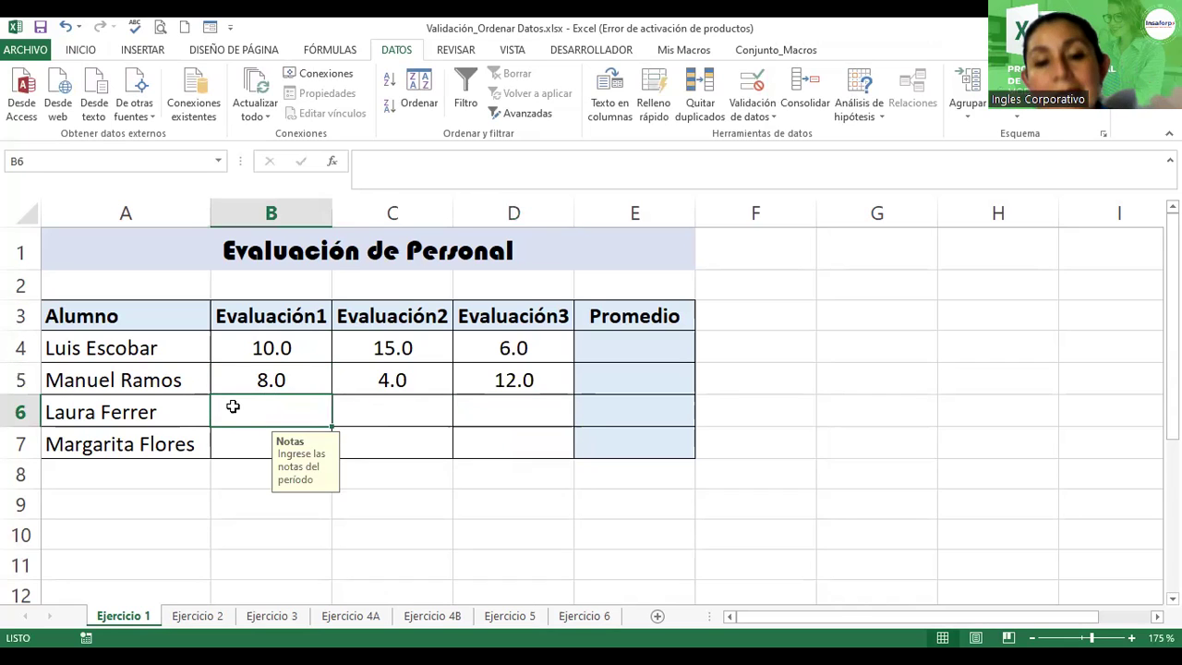
type("1")
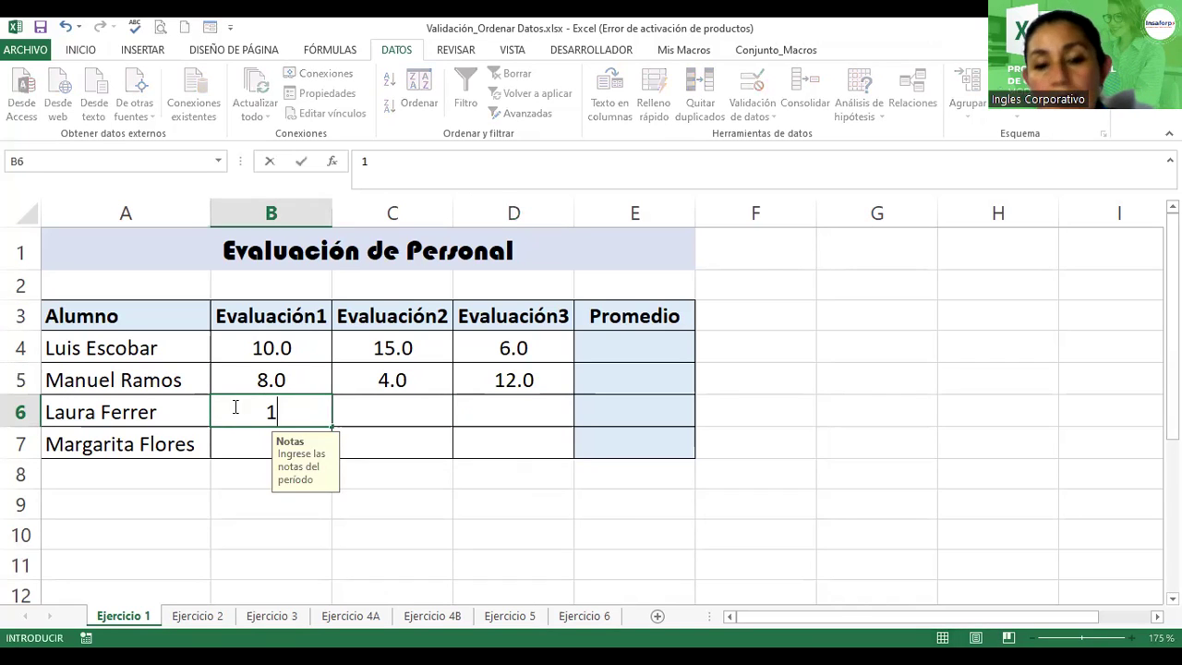
left_click(685, 436)
left_click(460, 390)
left_click(377, 412)
type("4")
key("Tab")
type("8")
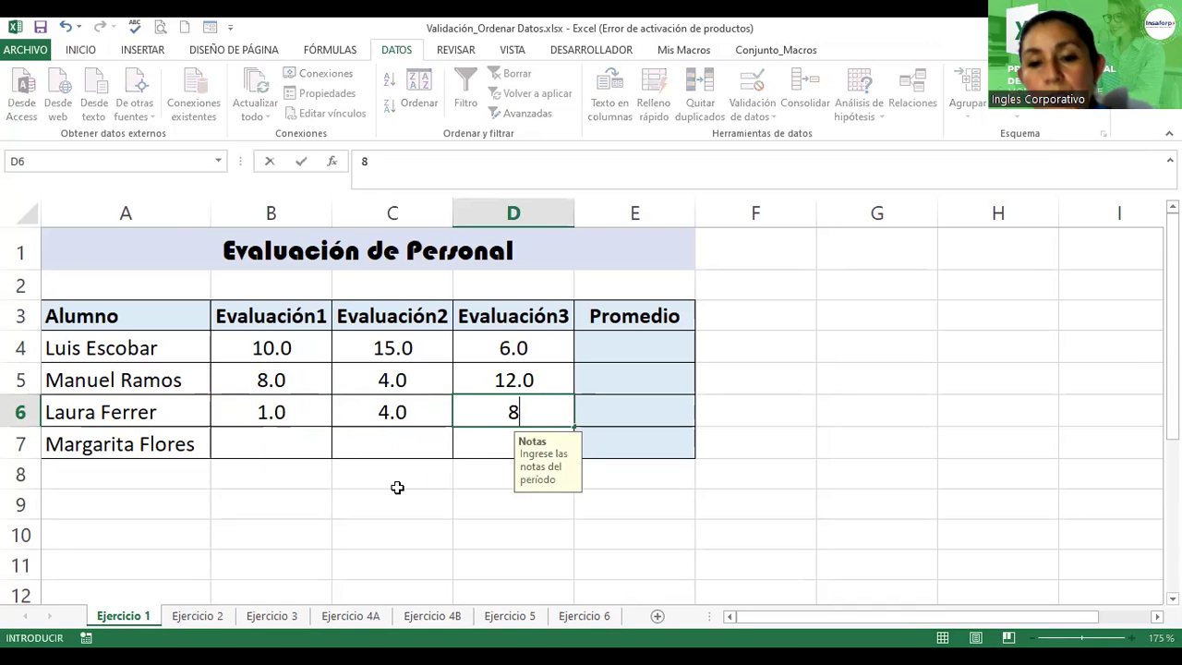
key("Return")
Enter grades of 10 in B7, C7 and D7.
type("10")
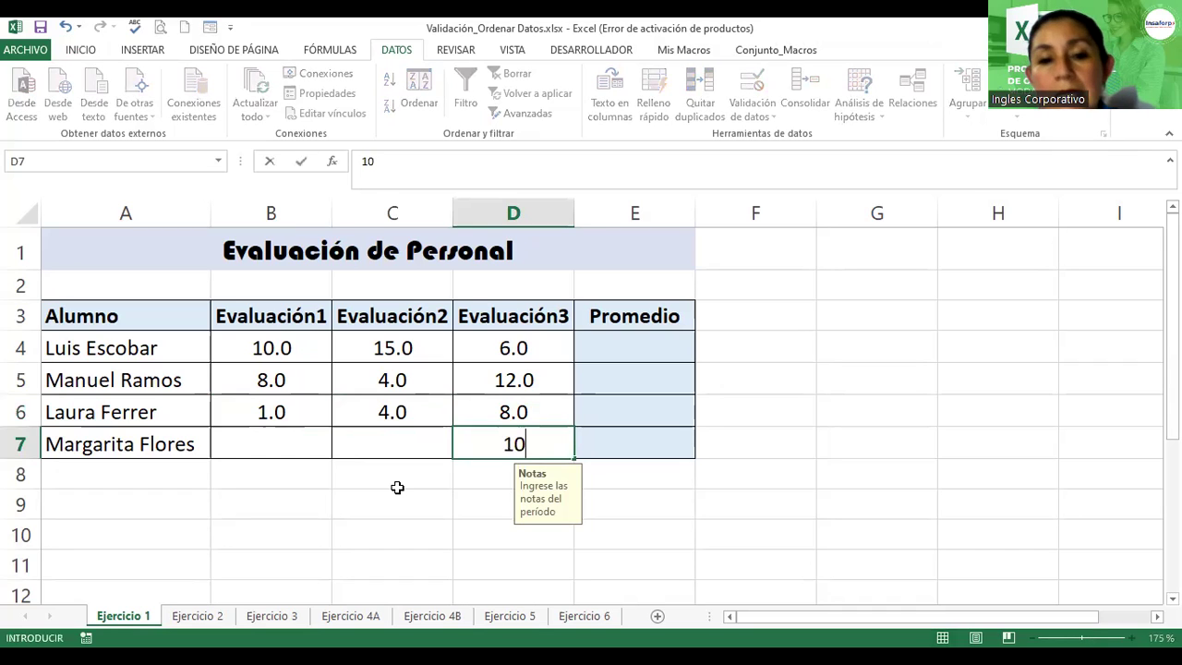
key("Left")
type("10")
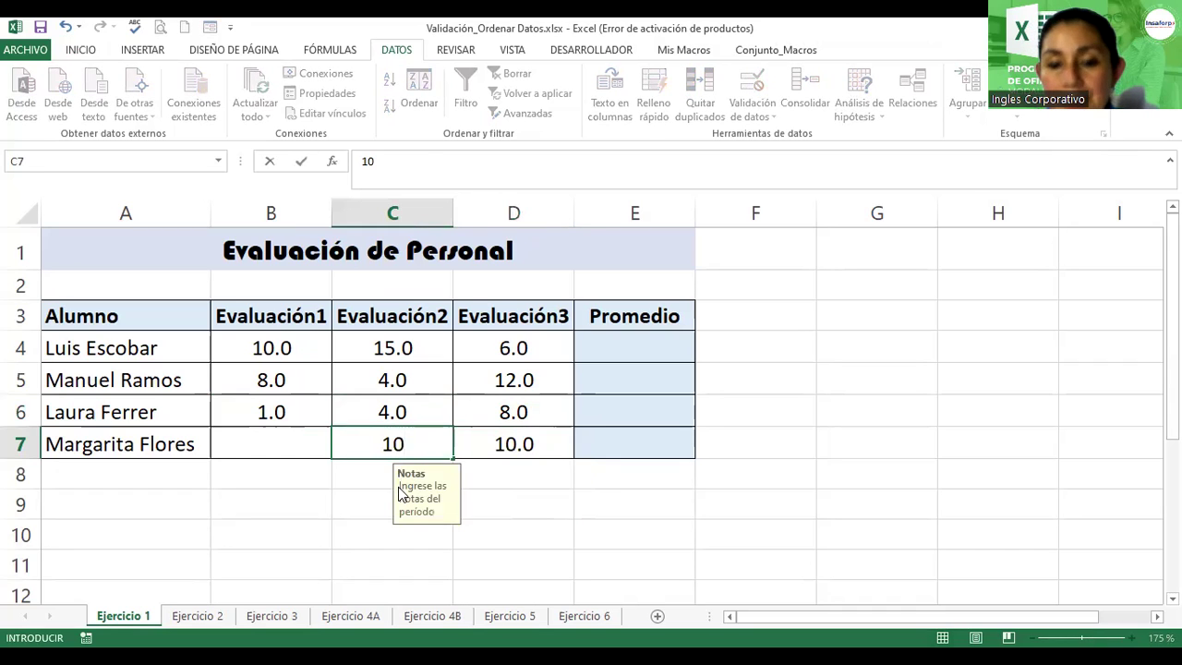
type("10")
key("BackSpace")
key("BackSpace")
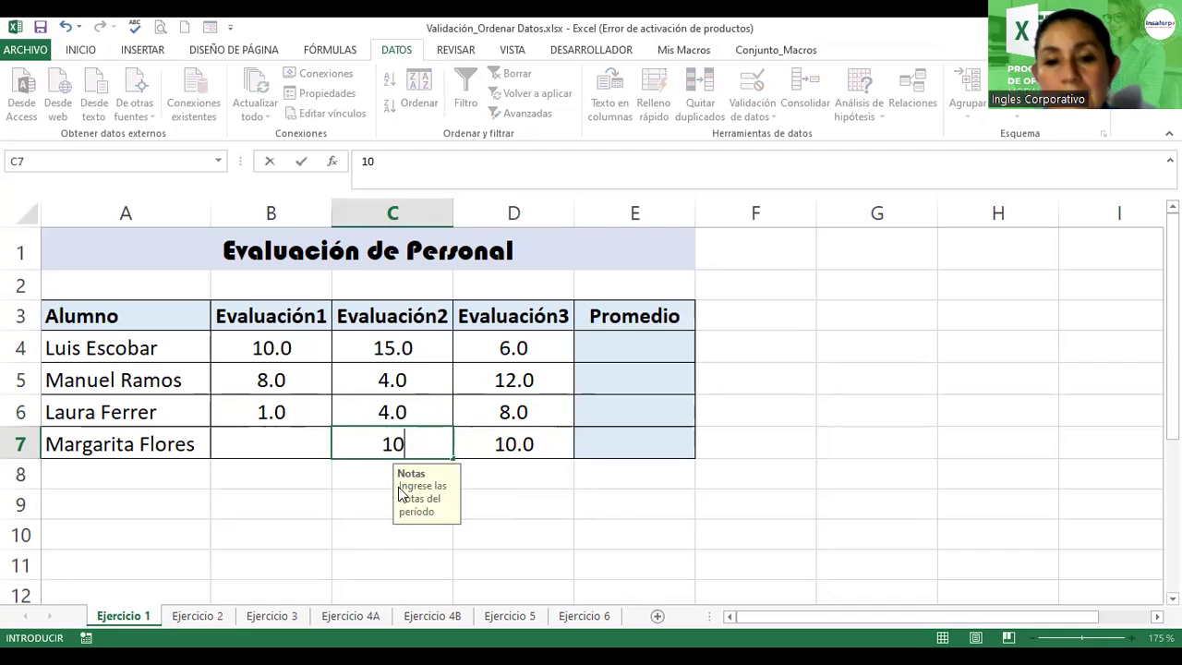
key("Return")
key("Left")
key("Up")
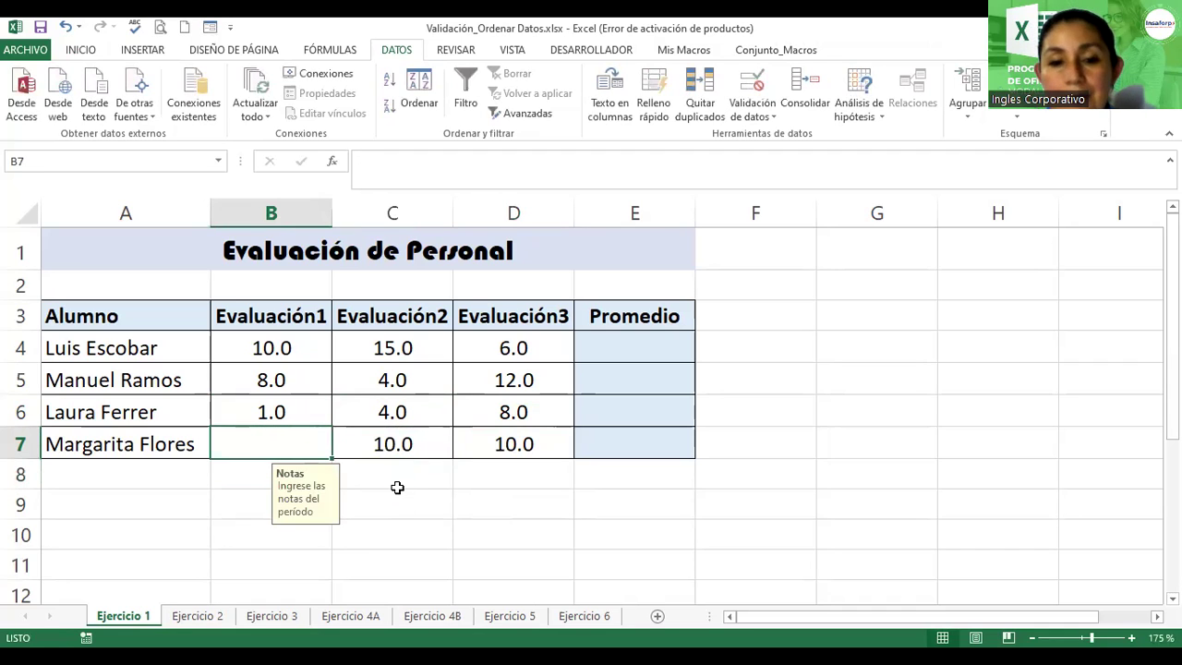
type("10")
key("Right")
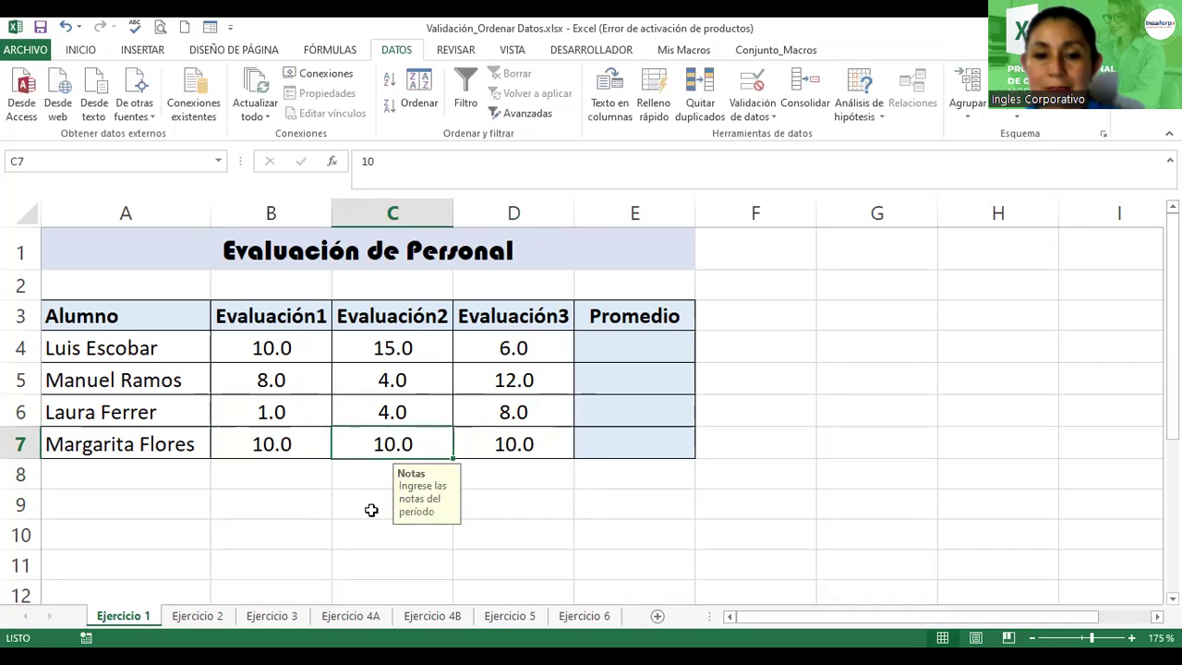
left_click(648, 348)
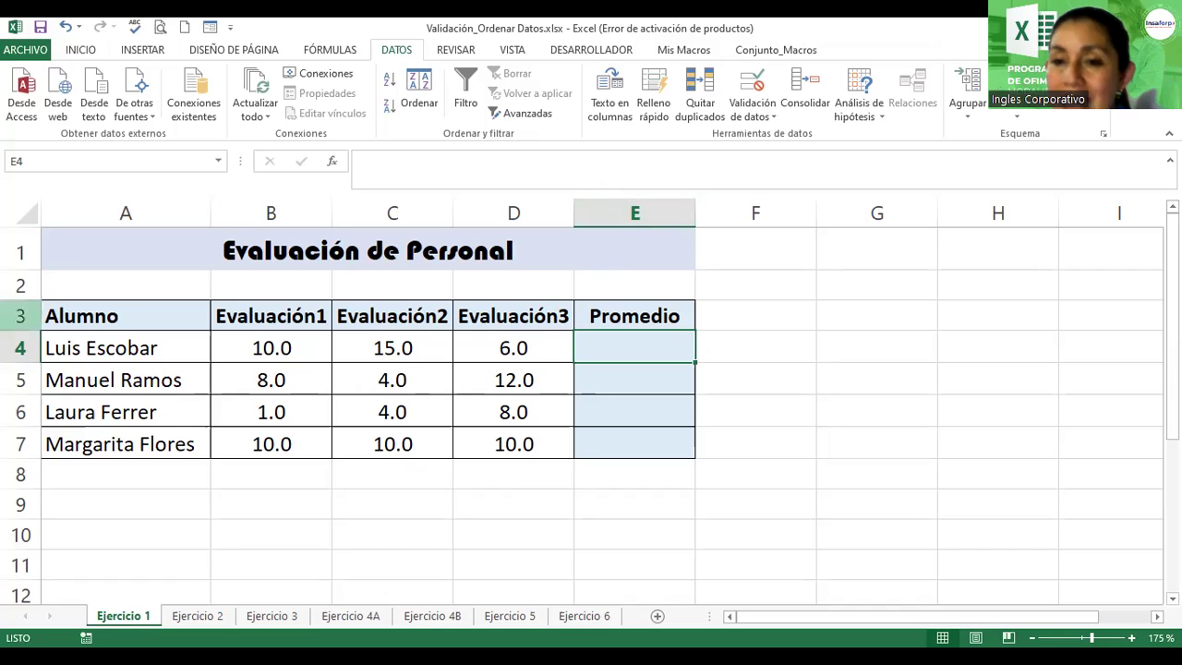
Circle the invalid grades 15, 12 and 1 using Rodear con un círculo datos no válidos.
left_click(773, 117)
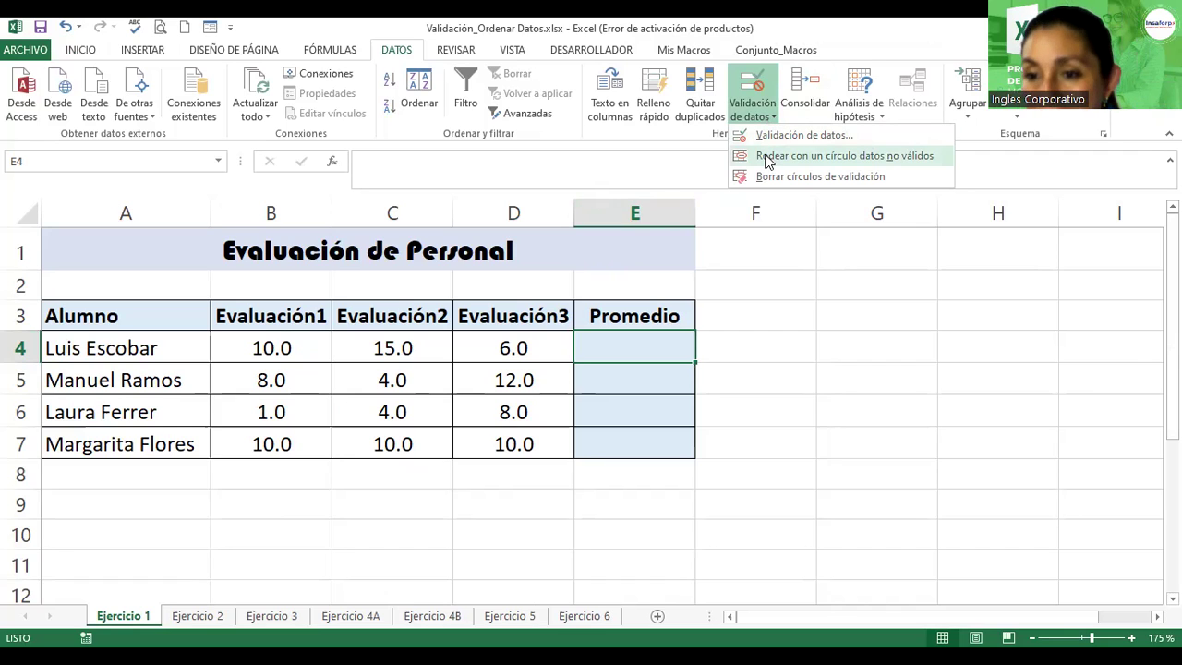
left_click(766, 157)
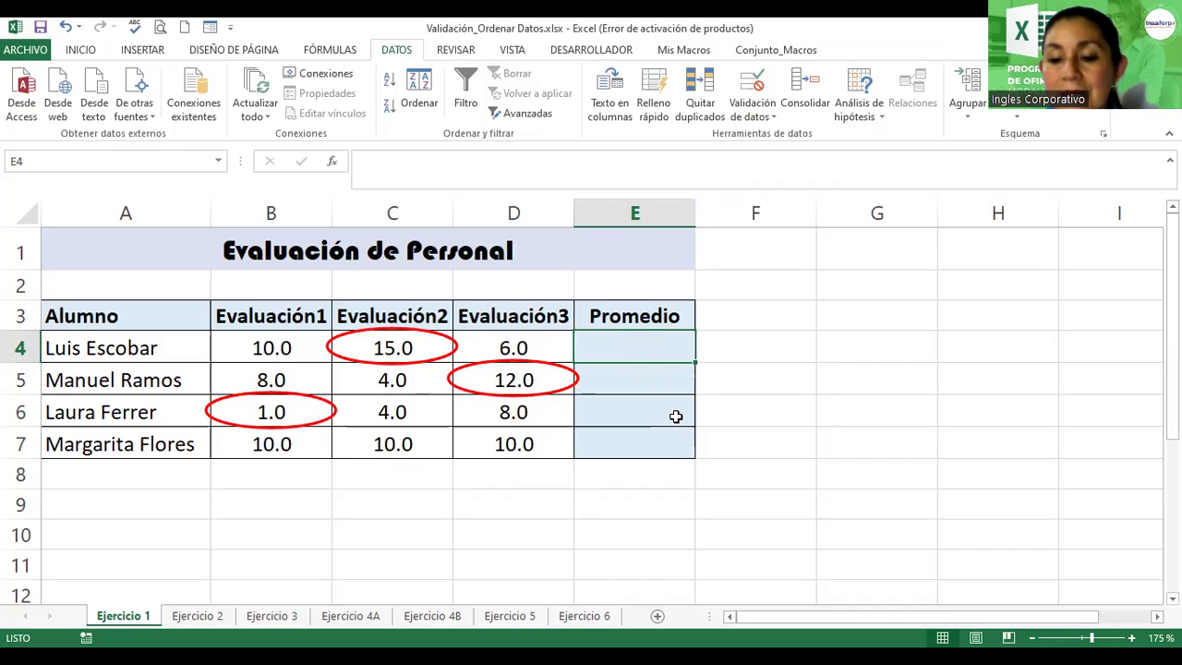
Enter =PROMEDIO(B4:D4) in E4 to average the first student's grades.
type("=p")
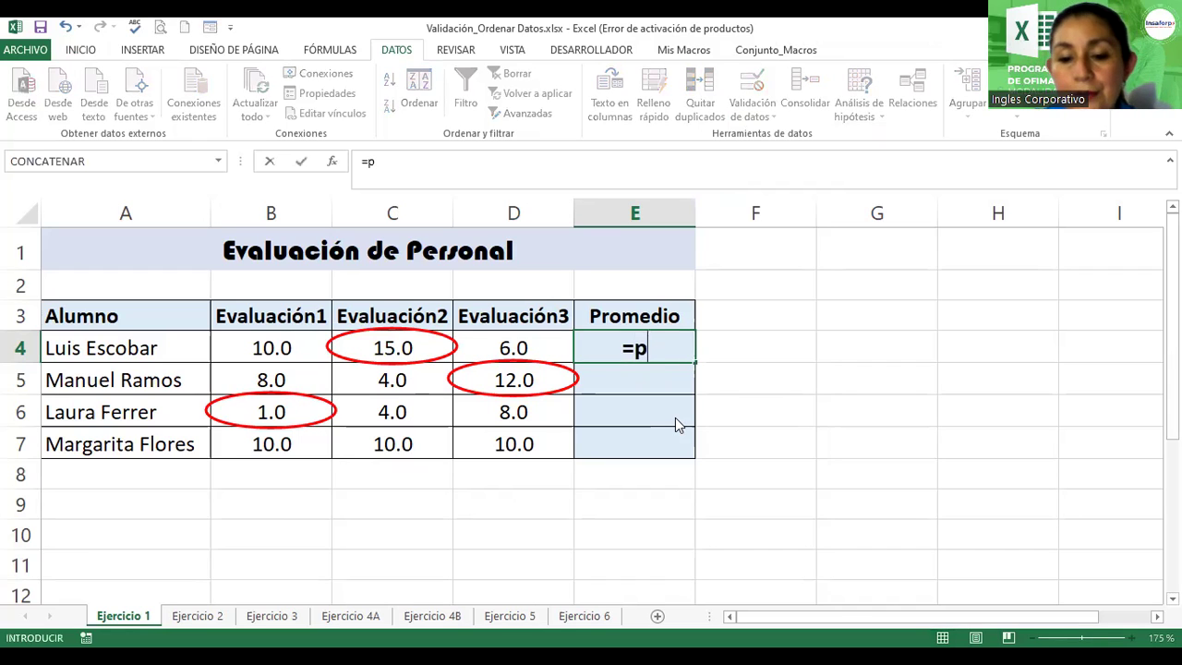
type("romedio(")
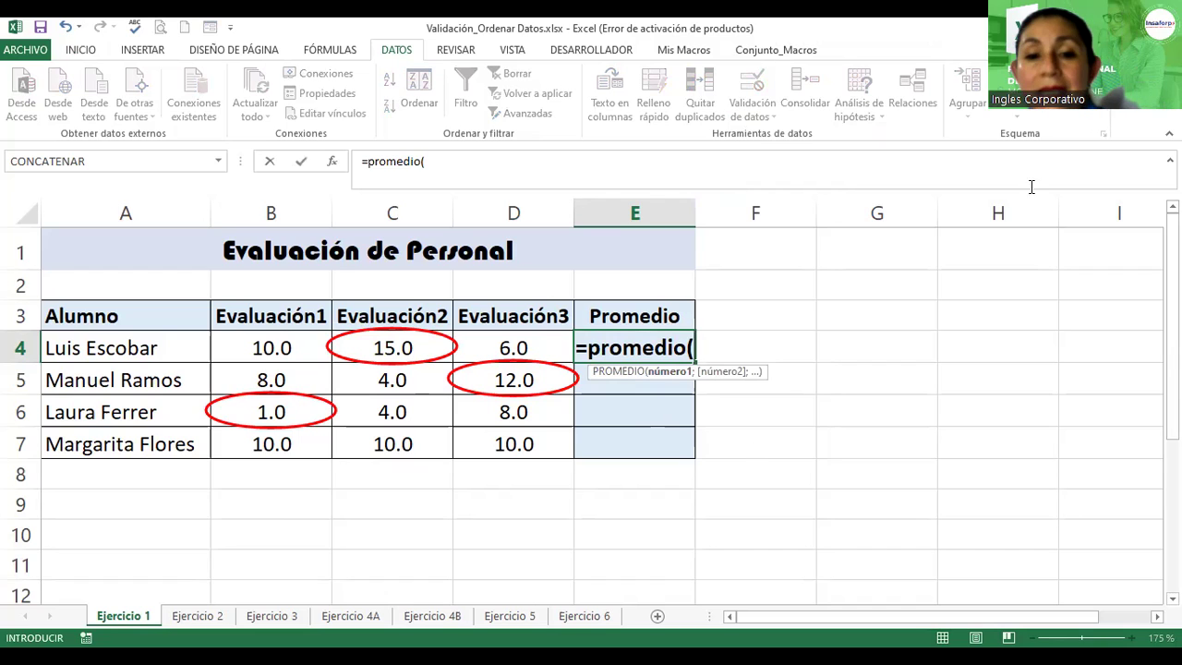
left_click(271, 349)
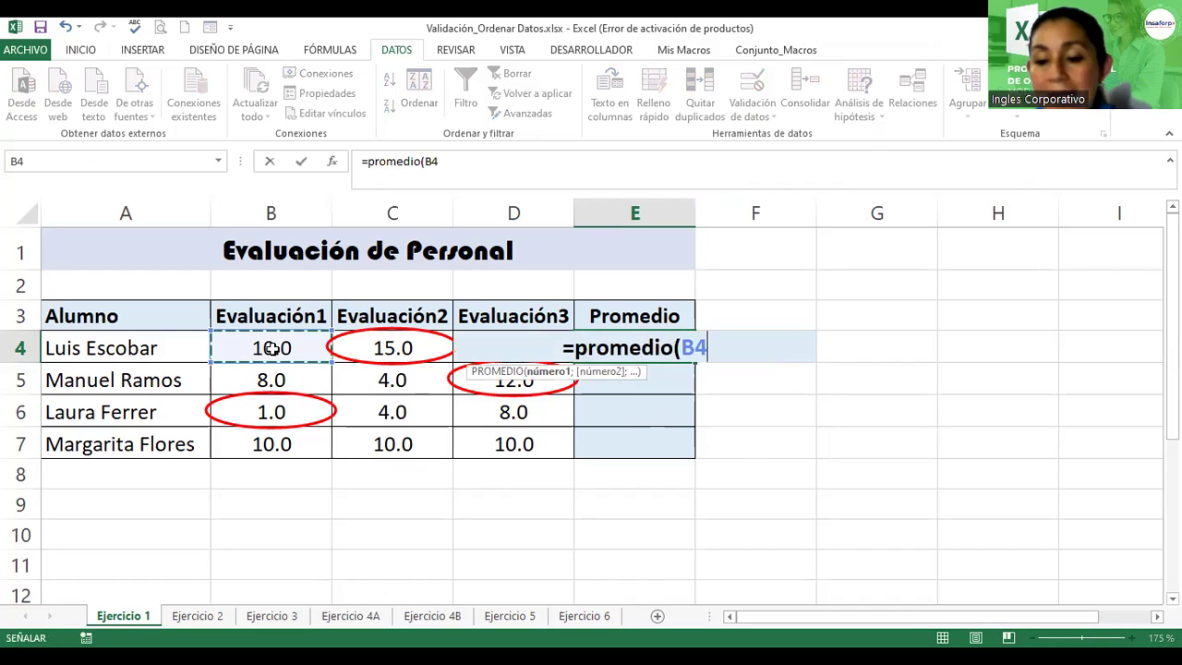
key("shift+Right")
key("shift+Right")
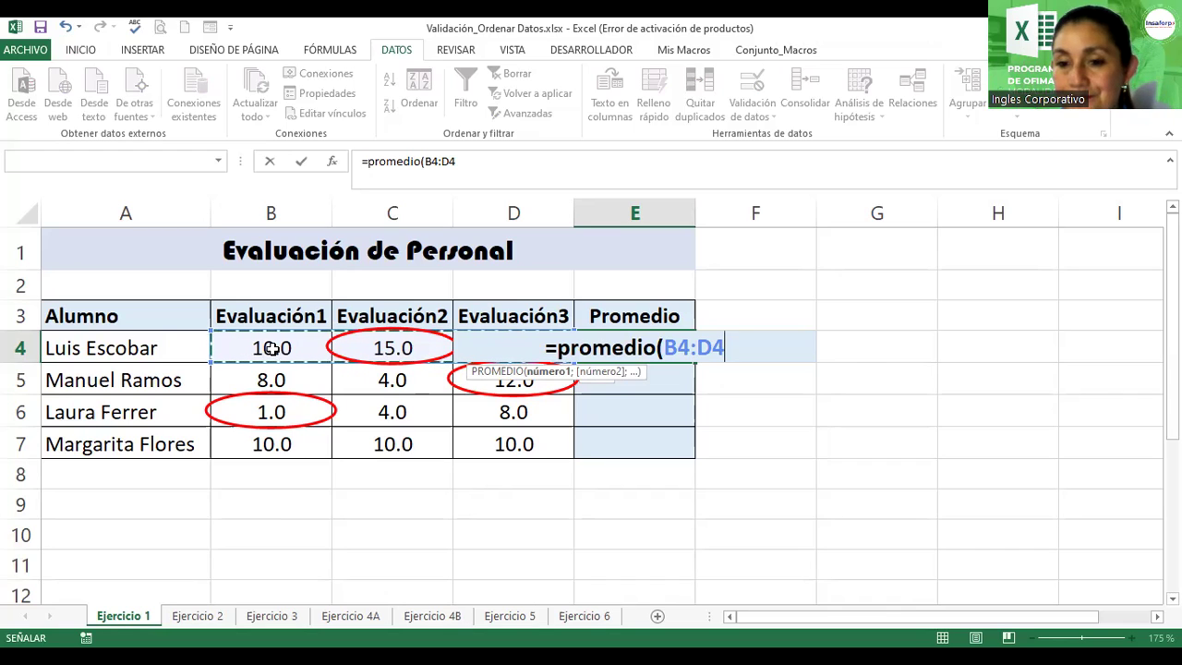
type(")")
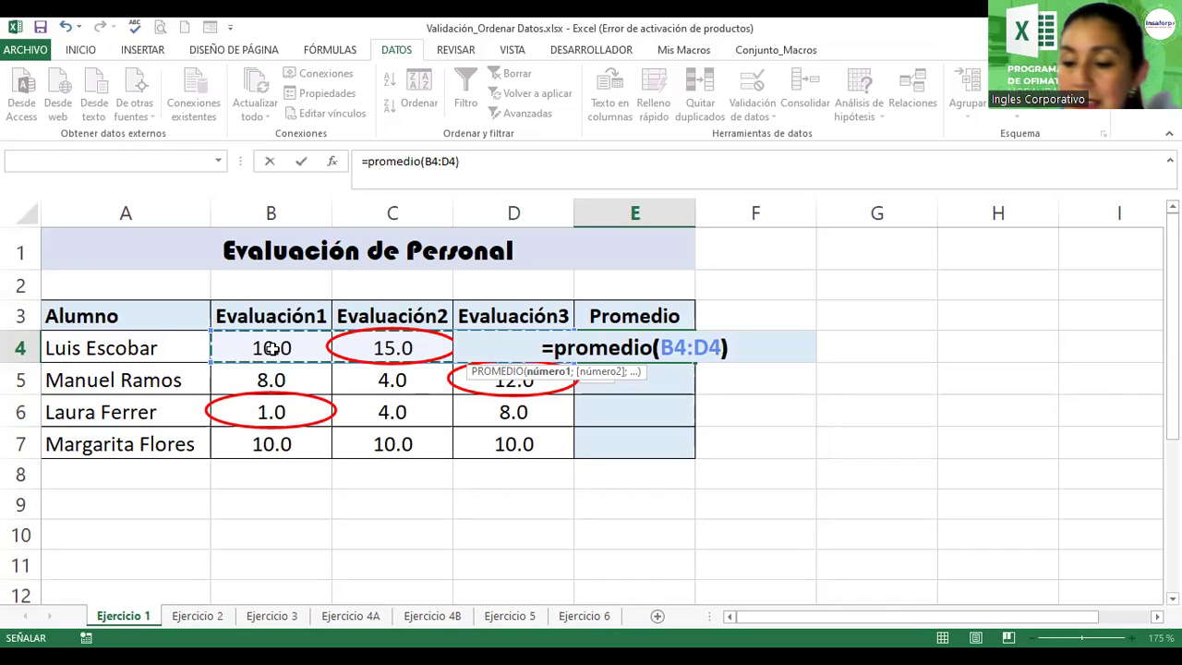
key("Return")
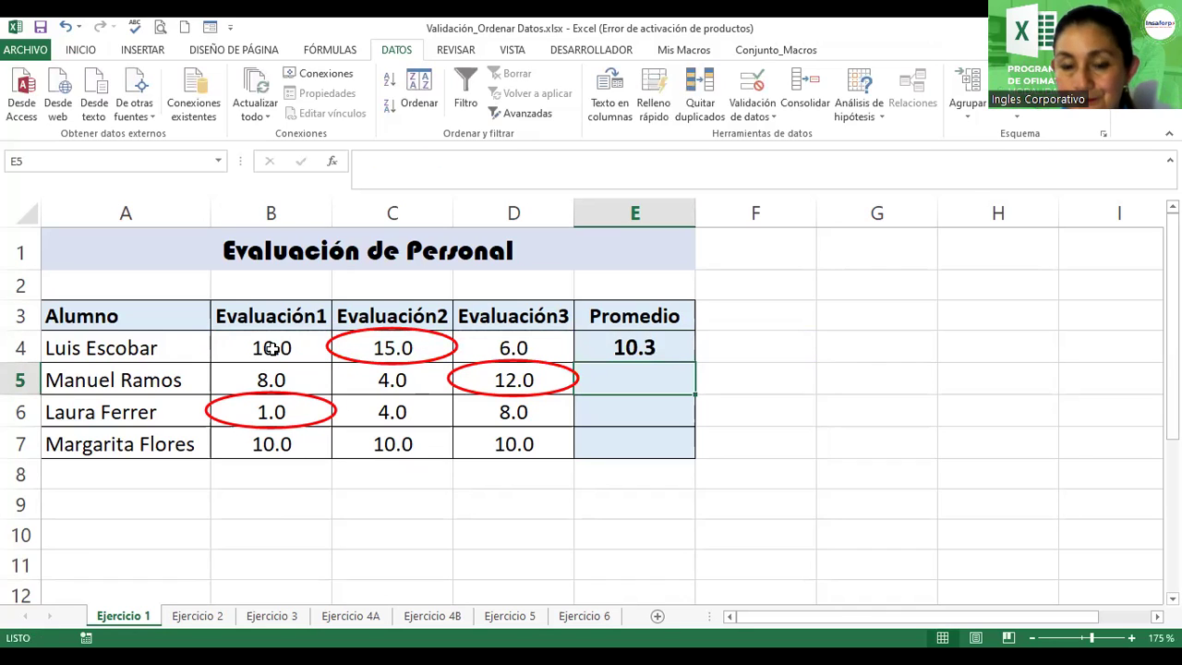
Fill the average formula down to E7, giving 10.3, 8.0, 4.3 and 10.0.
left_click(650, 345)
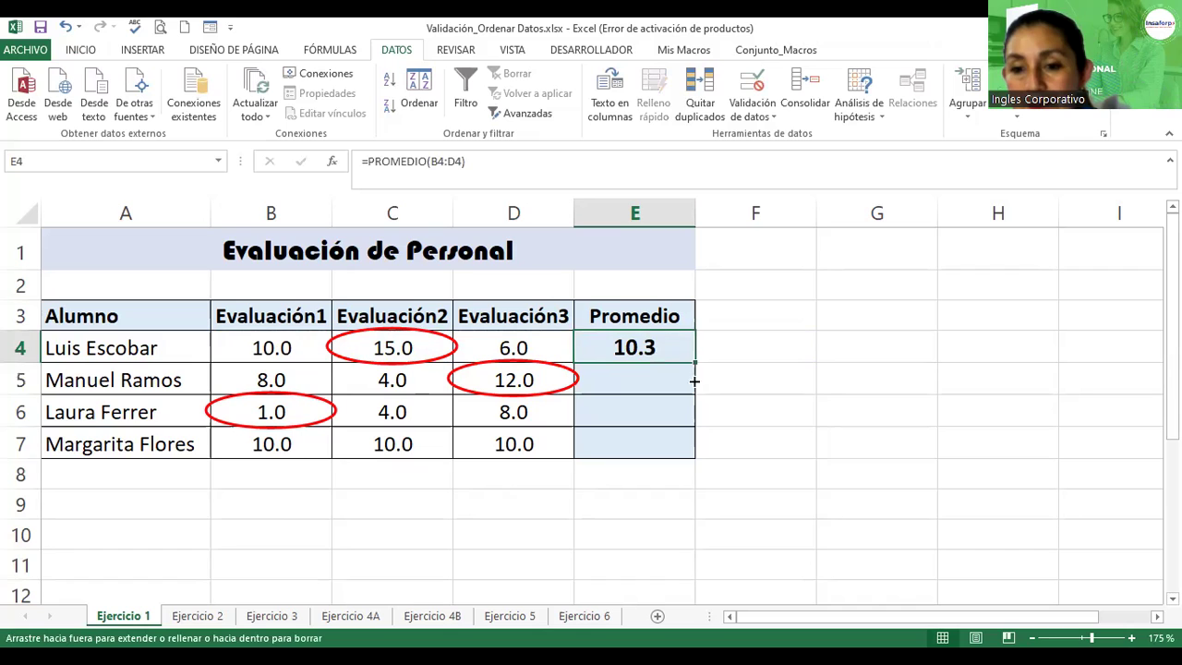
left_click_drag(694, 381, 698, 459)
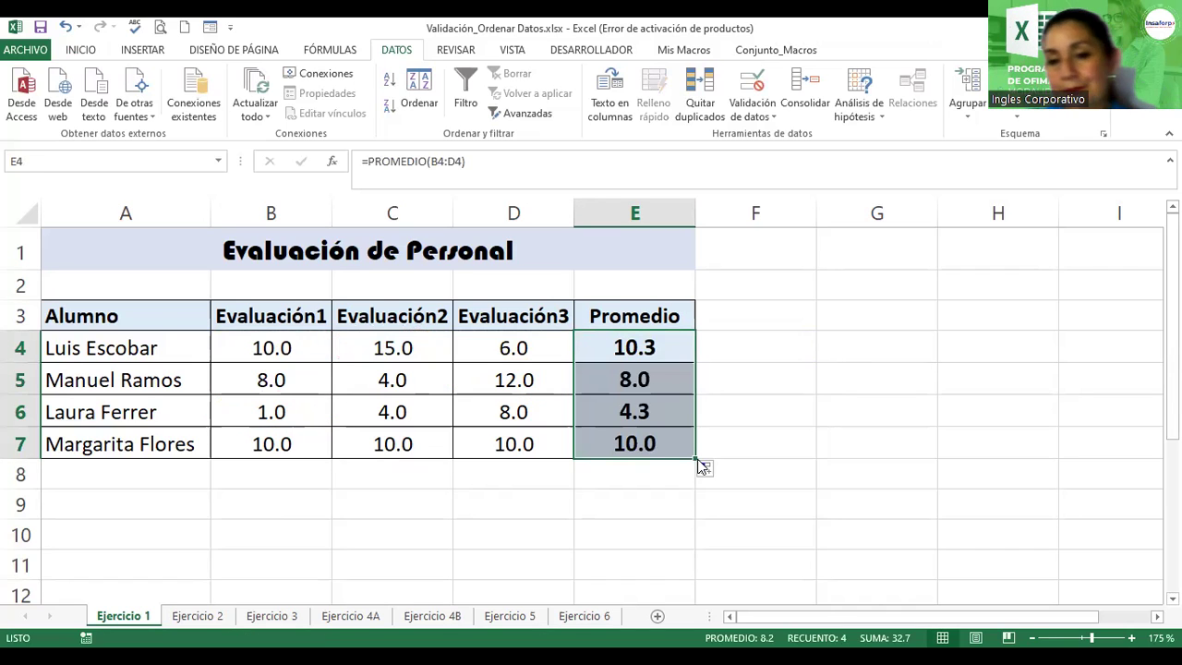
left_click(757, 375)
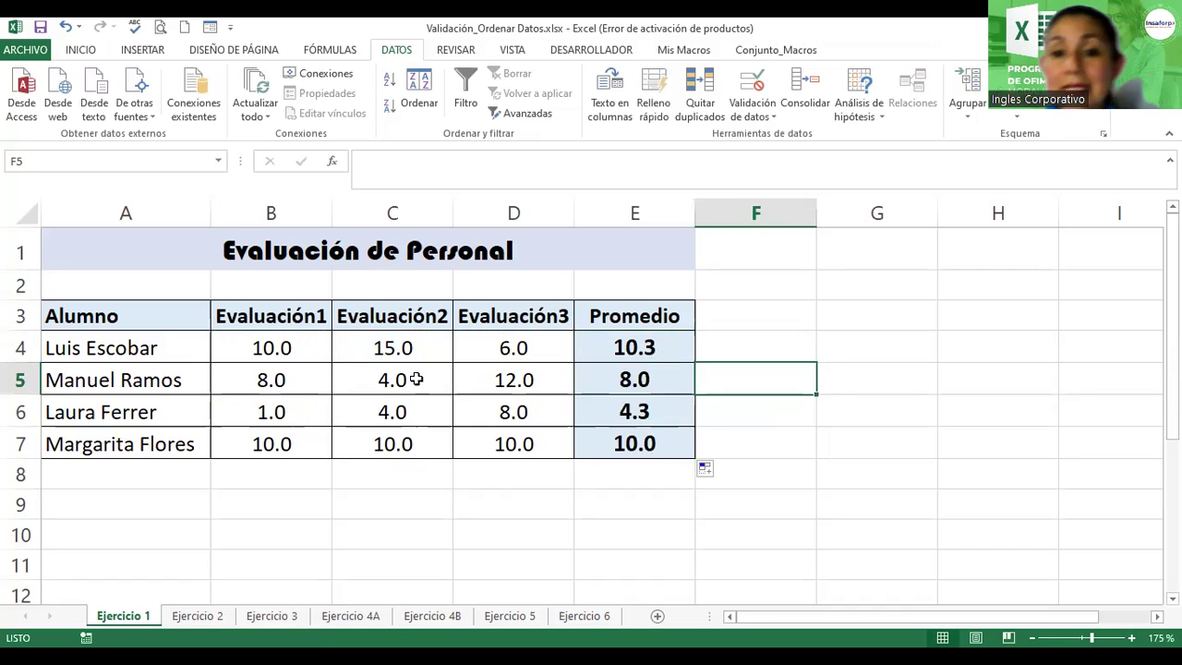
left_click(417, 379)
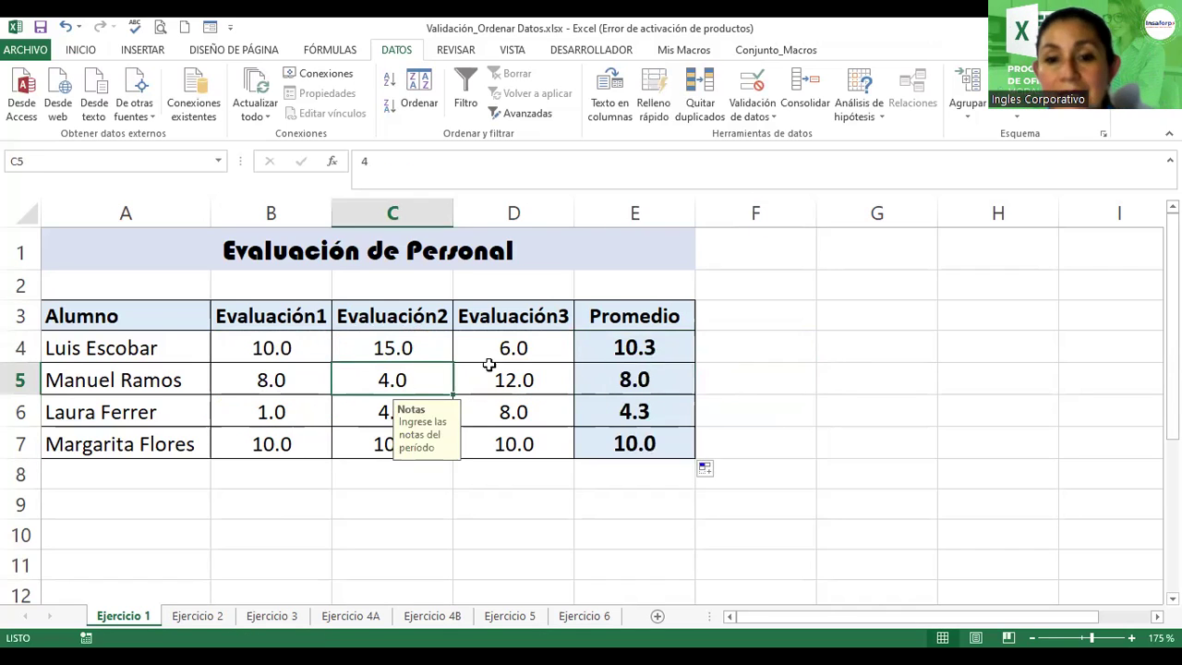
Circle the invalid grades in red with Rodear con un círculo datos no válidos.
left_click(752, 111)
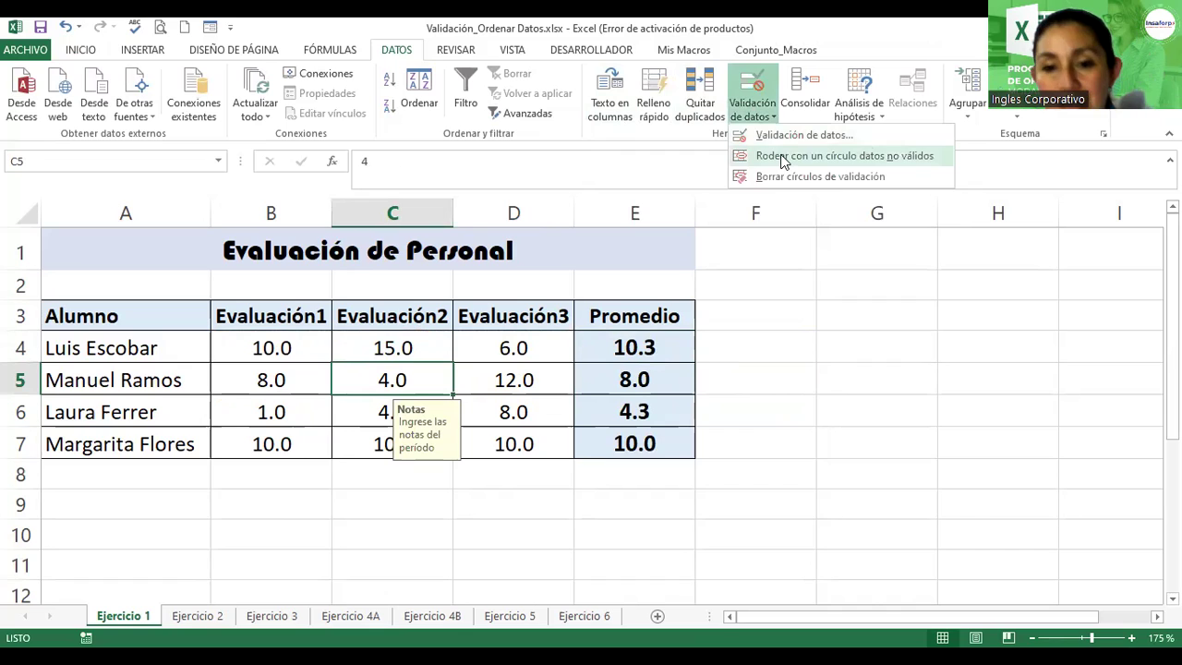
left_click(783, 156)
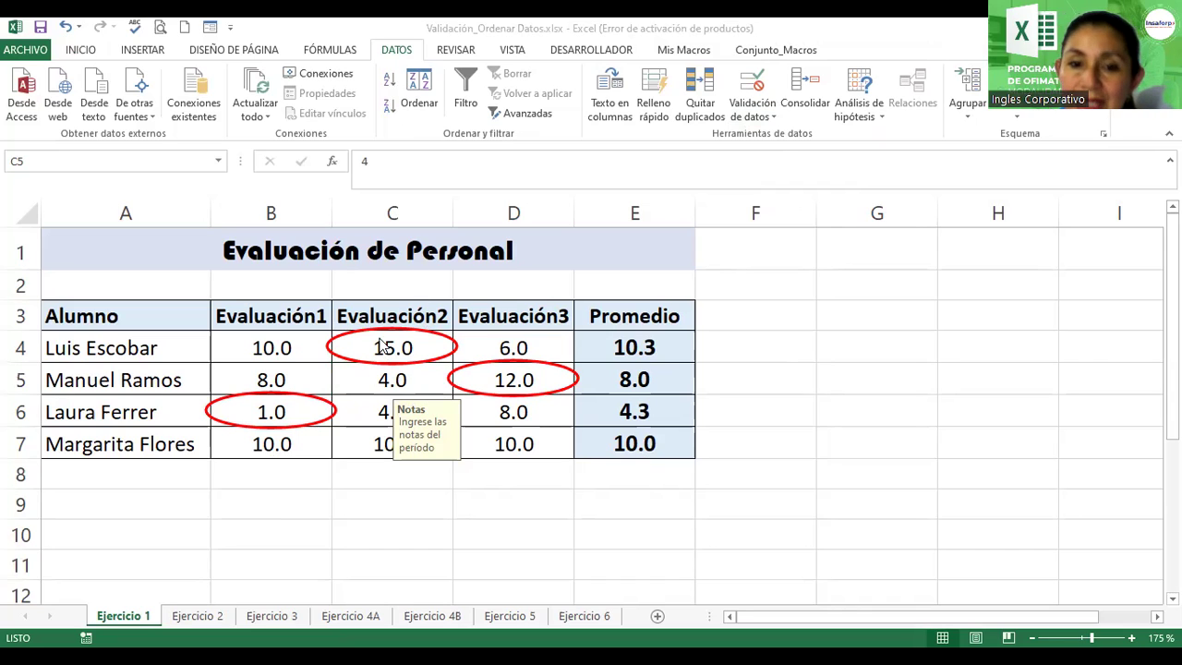
left_click(379, 379)
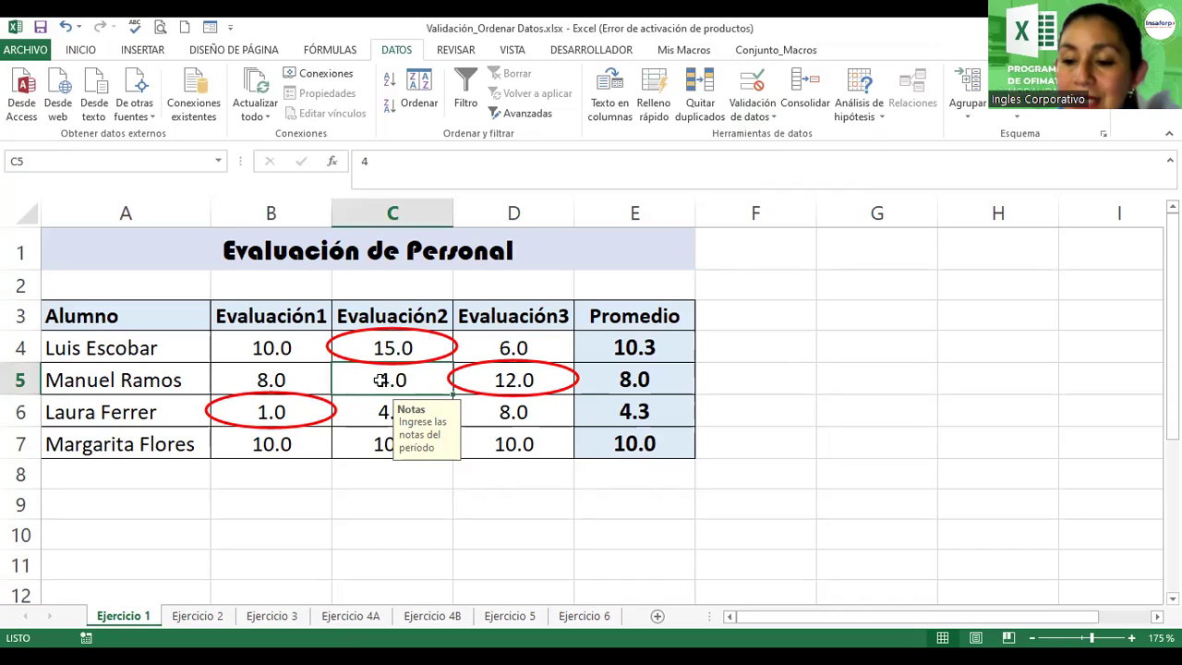
Change the 15 in C4 to 8, clearing its red circle.
left_click(396, 353)
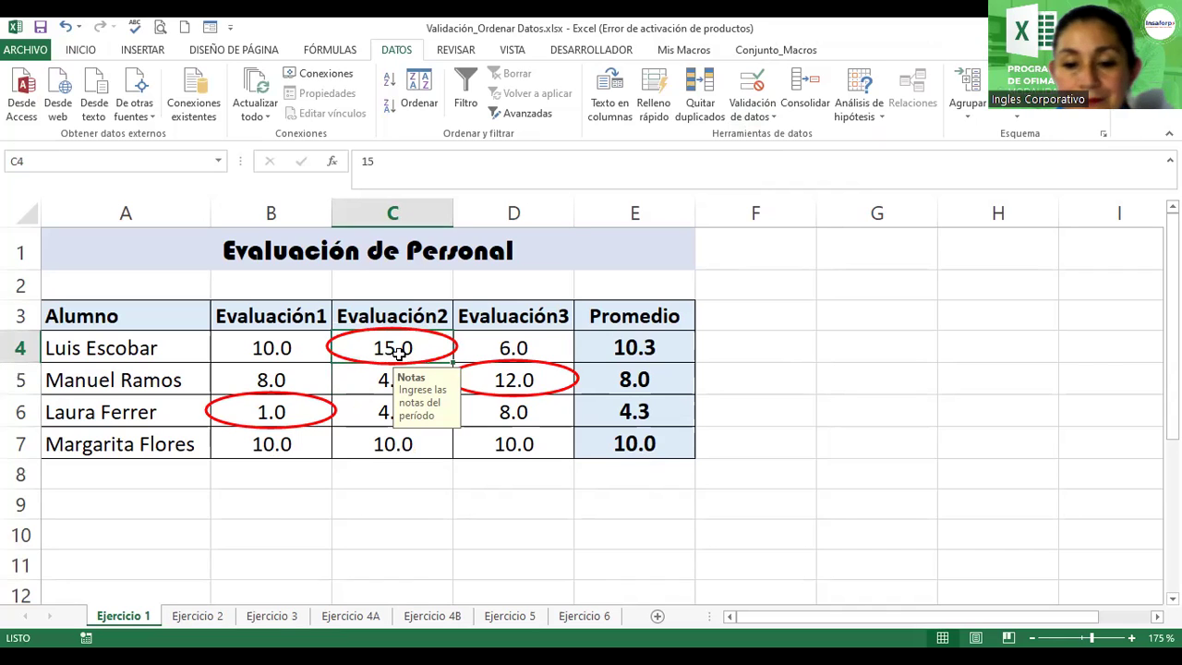
type("8")
key("Return")
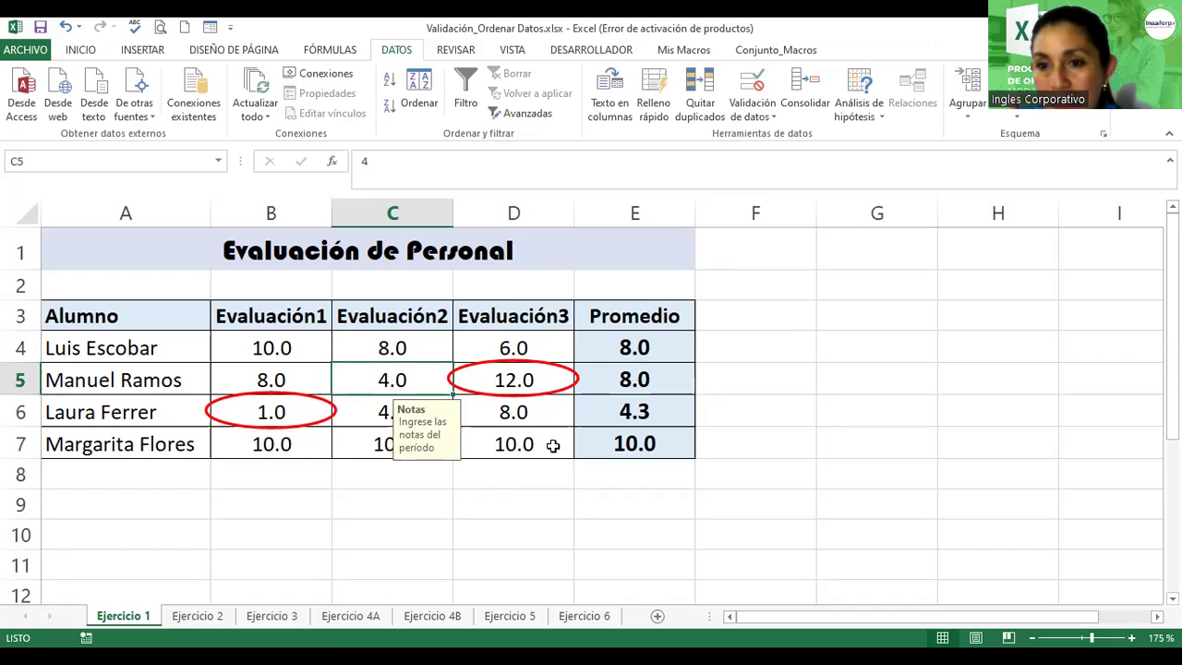
Replace the out-of-range 12 in D5 with 7.
left_click(774, 120)
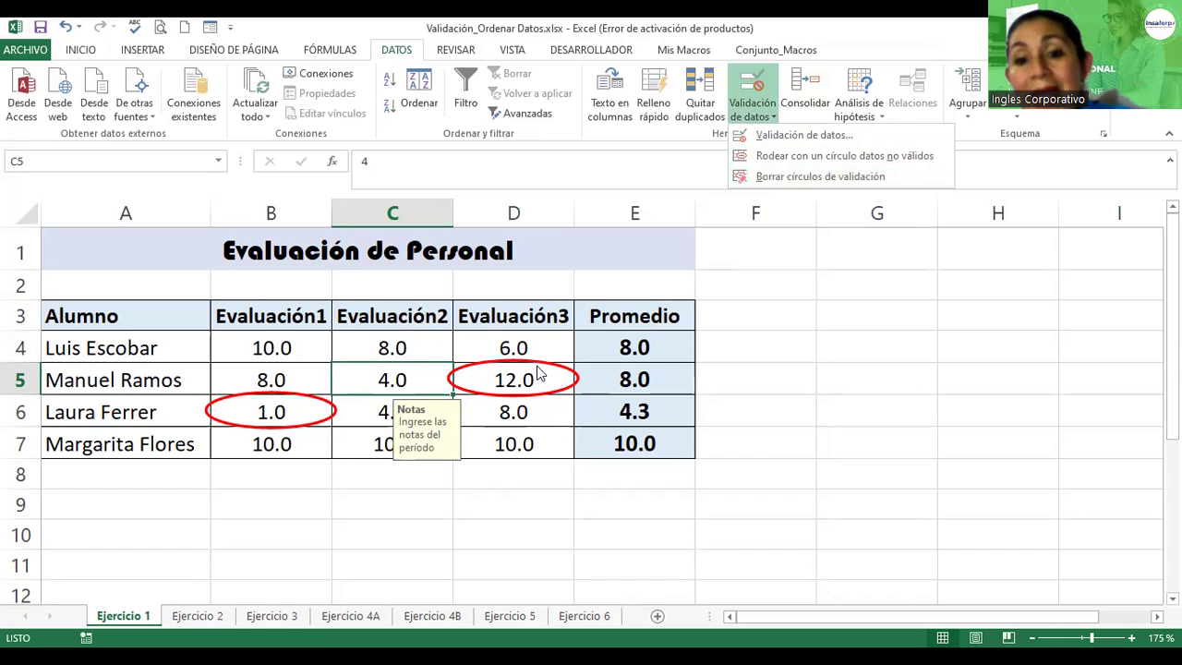
left_click(527, 381)
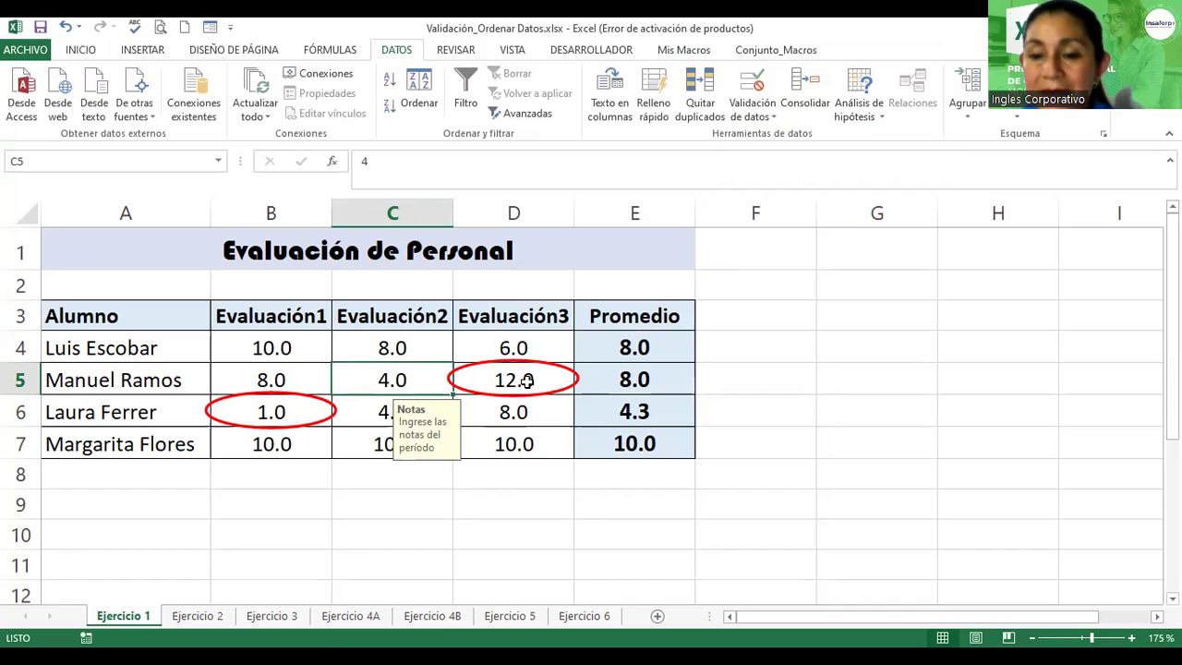
type("7")
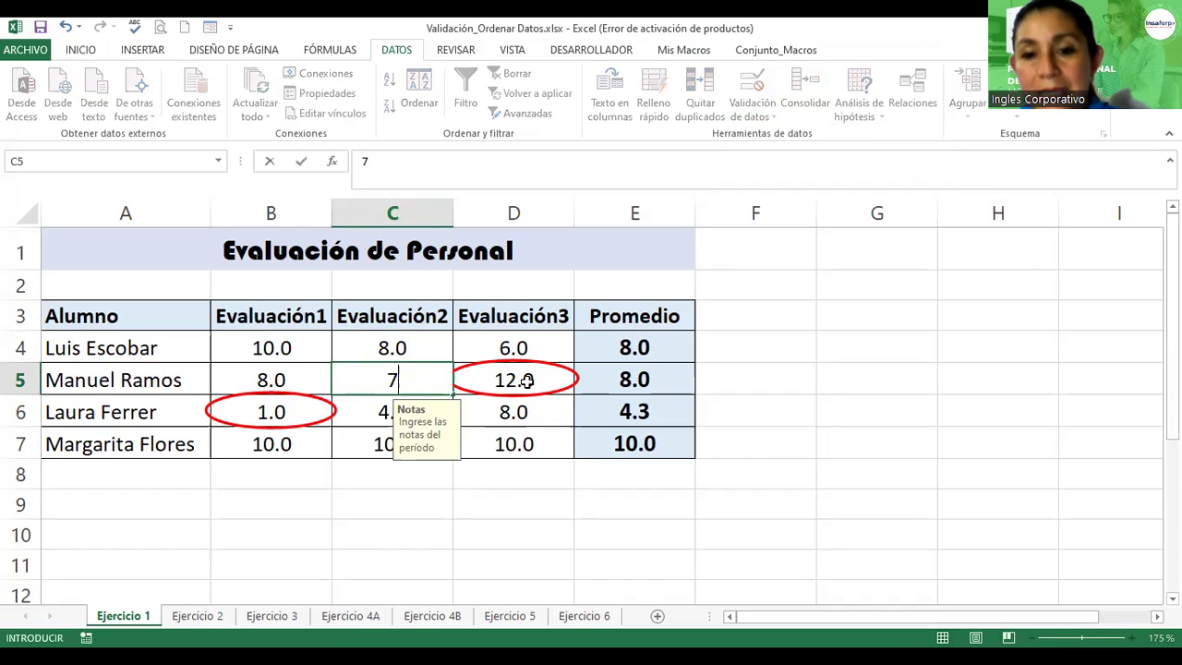
key("Escape")
left_click(527, 381)
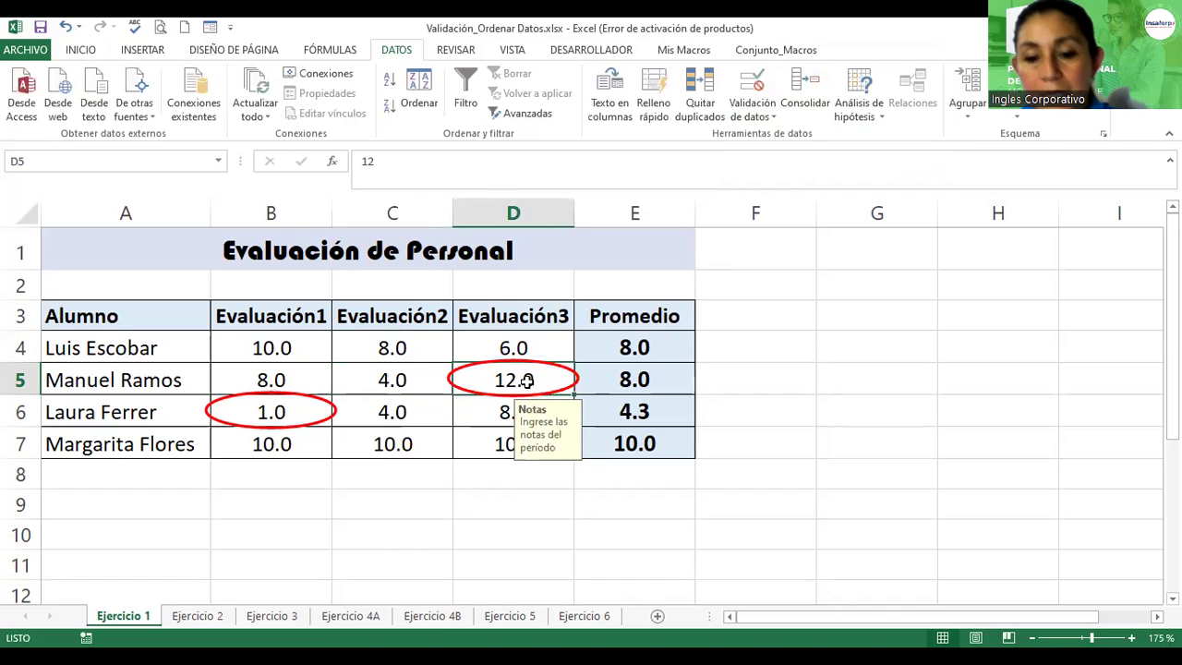
type("7")
key("Return")
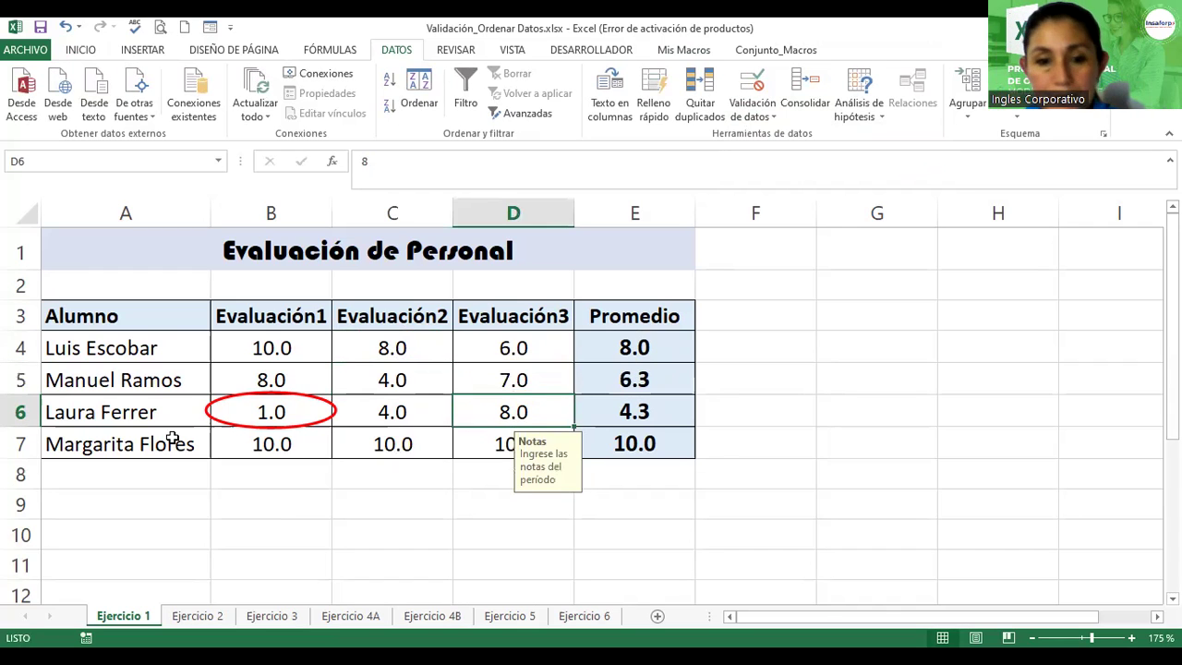
Replace the out-of-range 1 in B6 with 9.
left_click(288, 414)
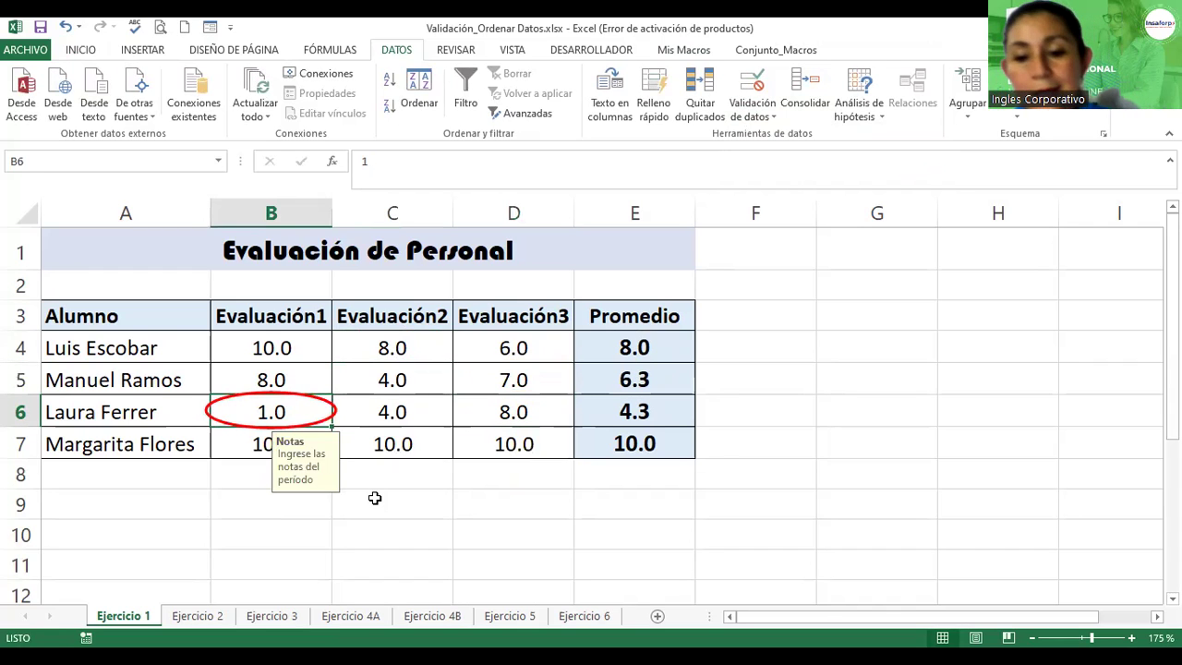
type("9")
key("Return")
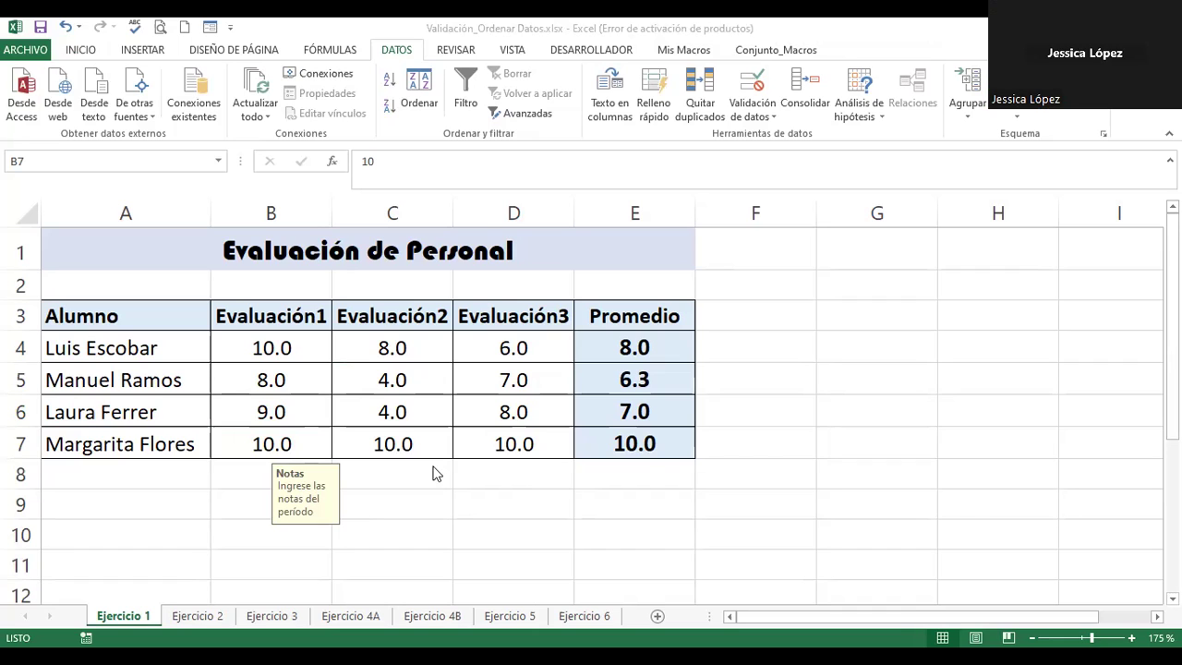
Draw a curved left arrow in column F beside Promedio and adjust its position and width.
left_click(142, 49)
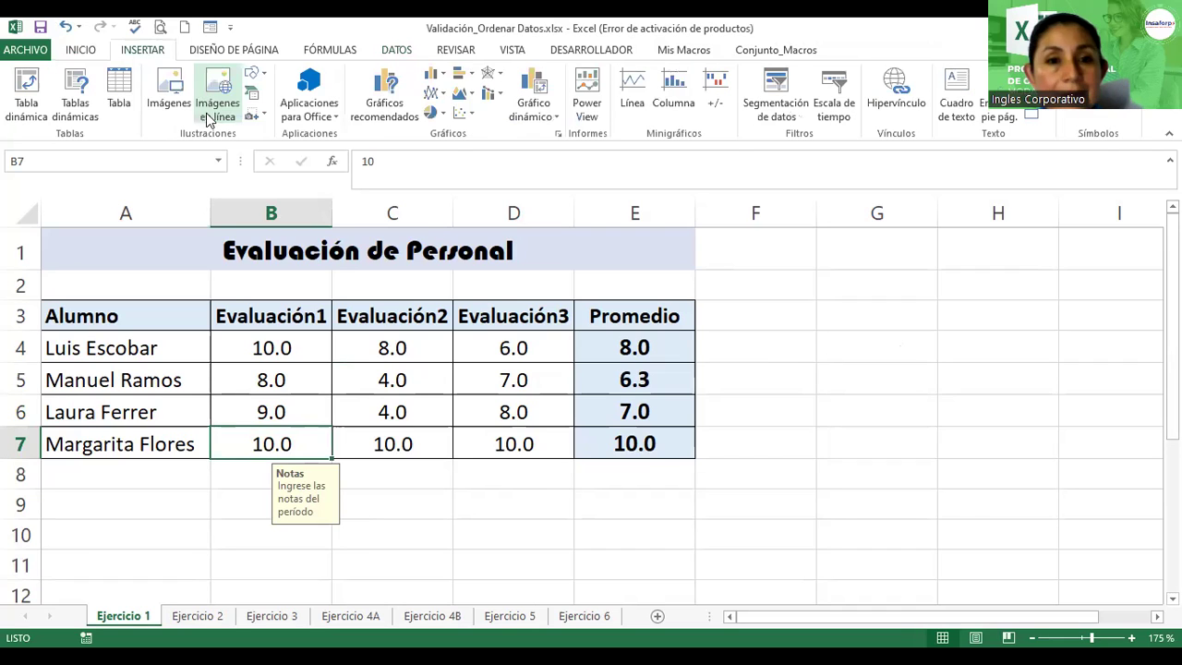
left_click(261, 71)
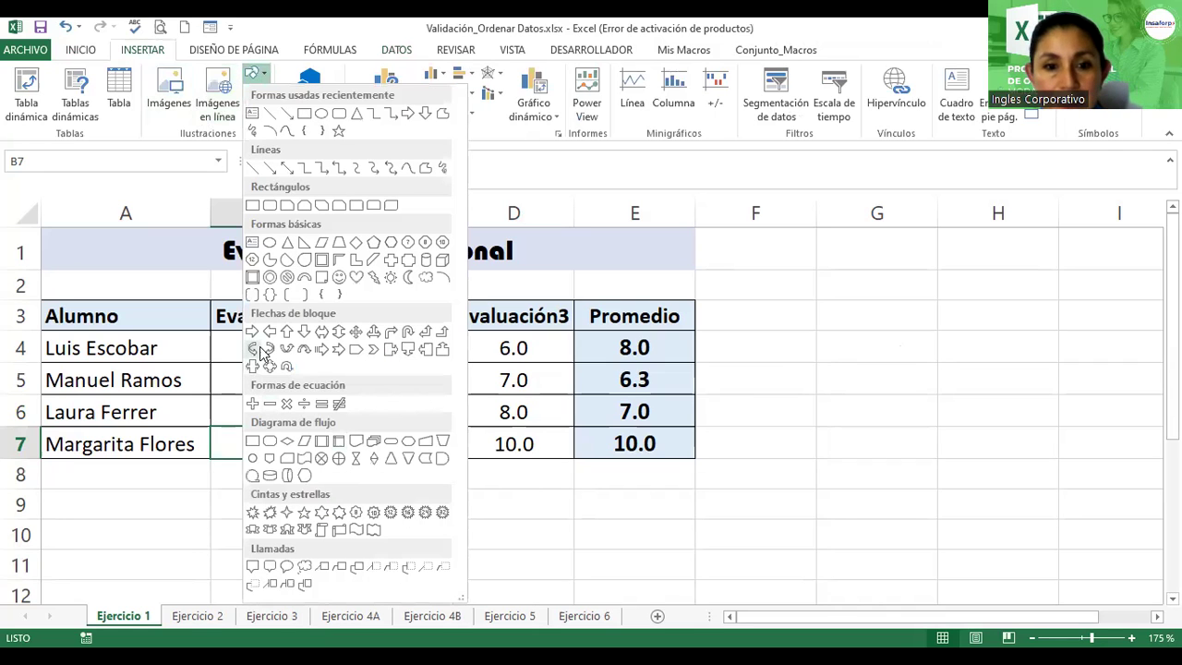
left_click(267, 352)
left_click_drag(767, 266, 847, 466)
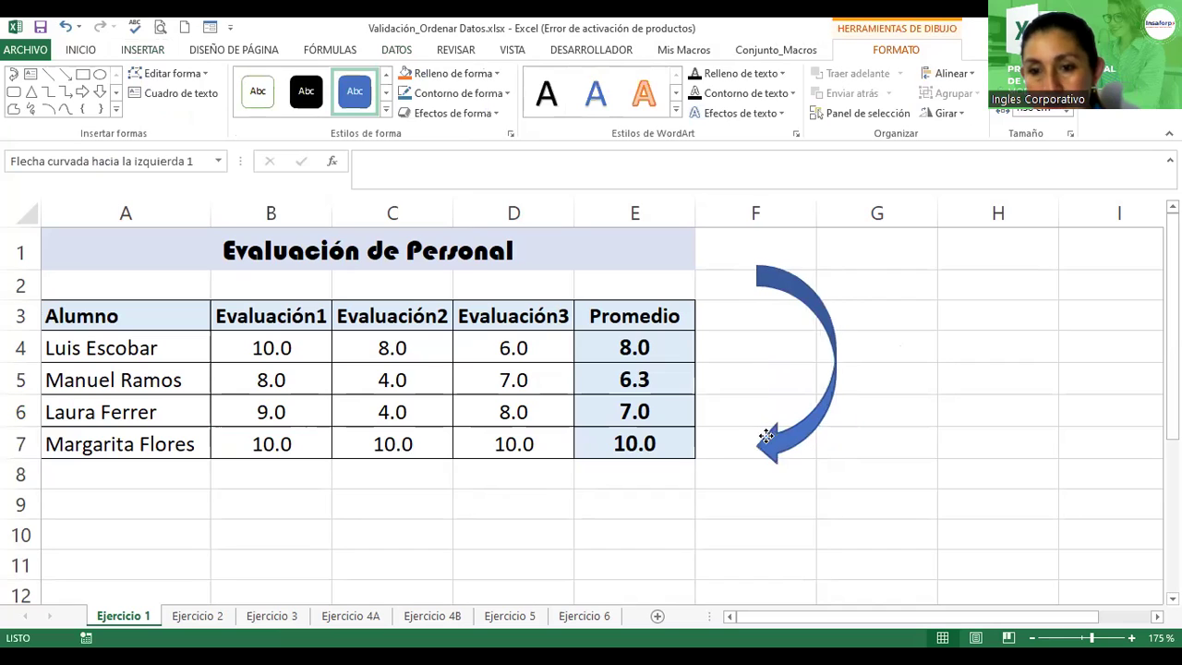
left_click_drag(783, 443, 760, 442)
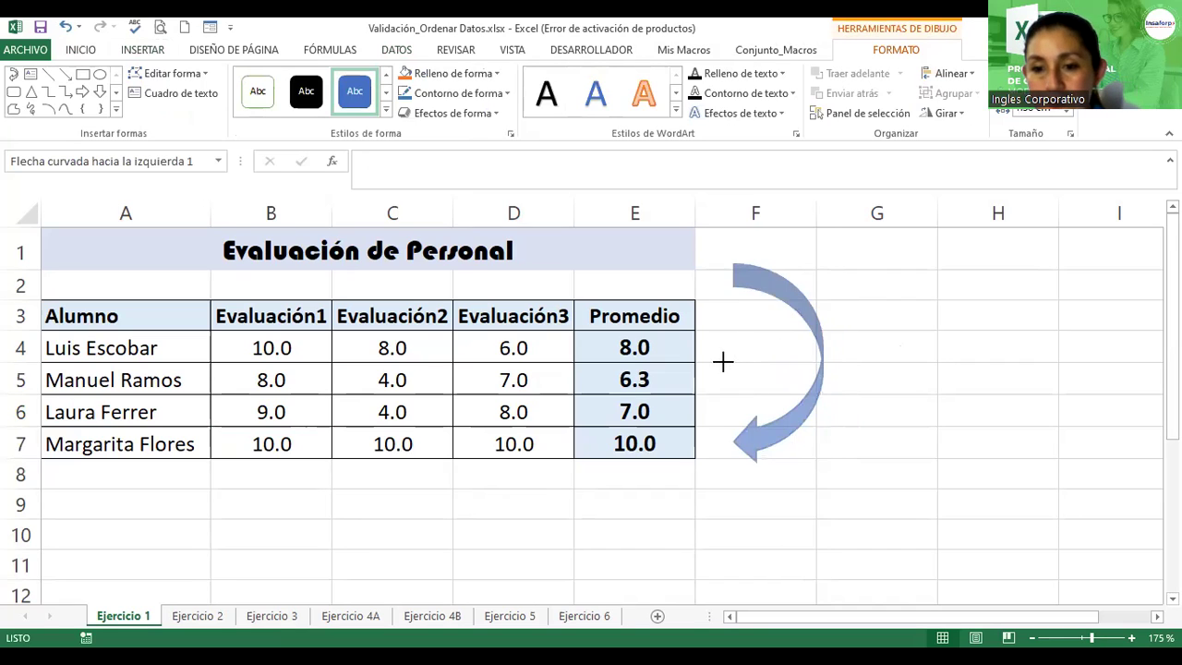
left_click_drag(743, 362, 713, 362)
left_click_drag(759, 308, 763, 311)
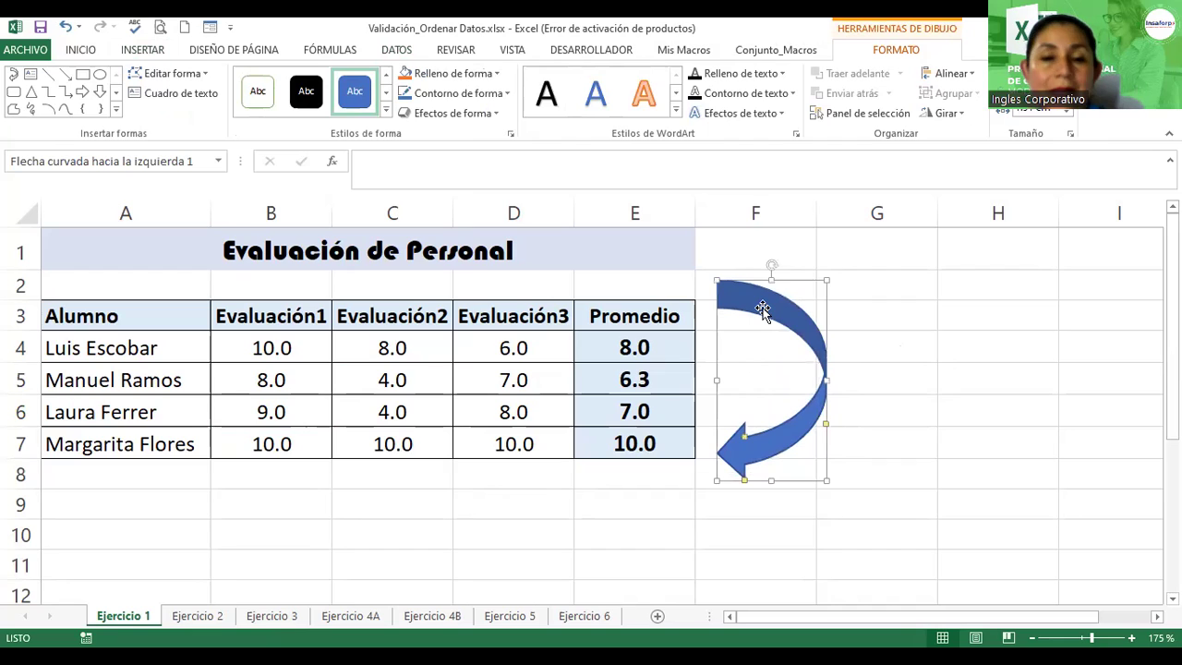
Give the arrow an orange glow effect.
left_click(467, 113)
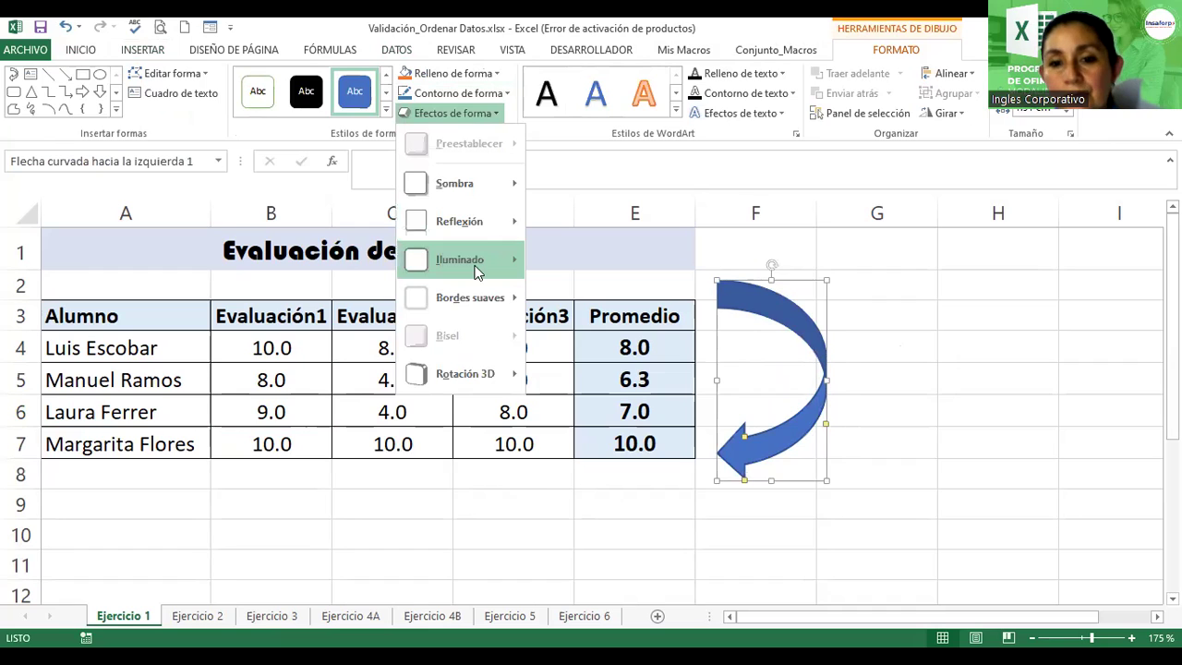
left_click(598, 449)
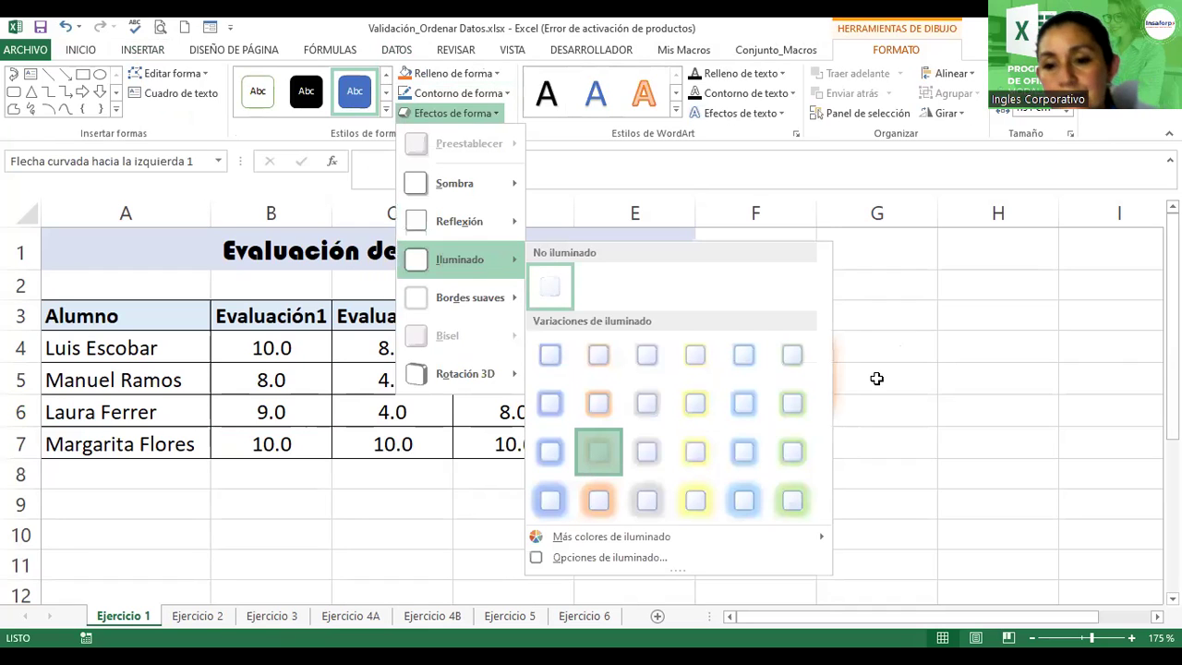
left_click(884, 373)
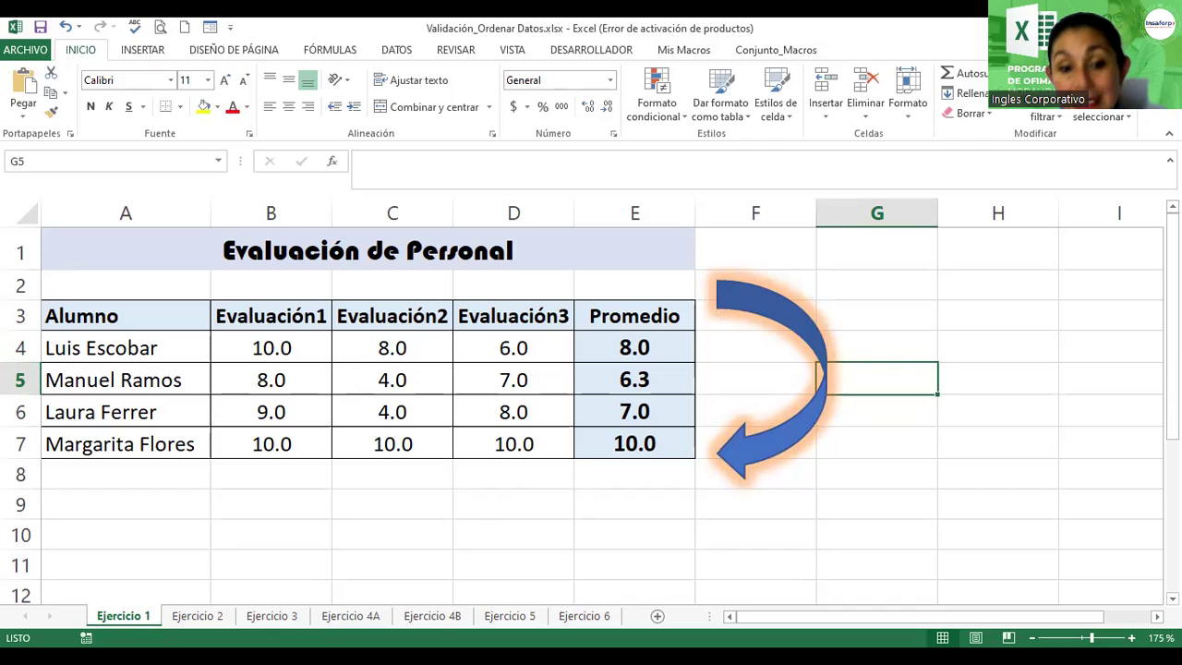
Rename the Ejercicio 1 sheet to Notas.
right_click(118, 619)
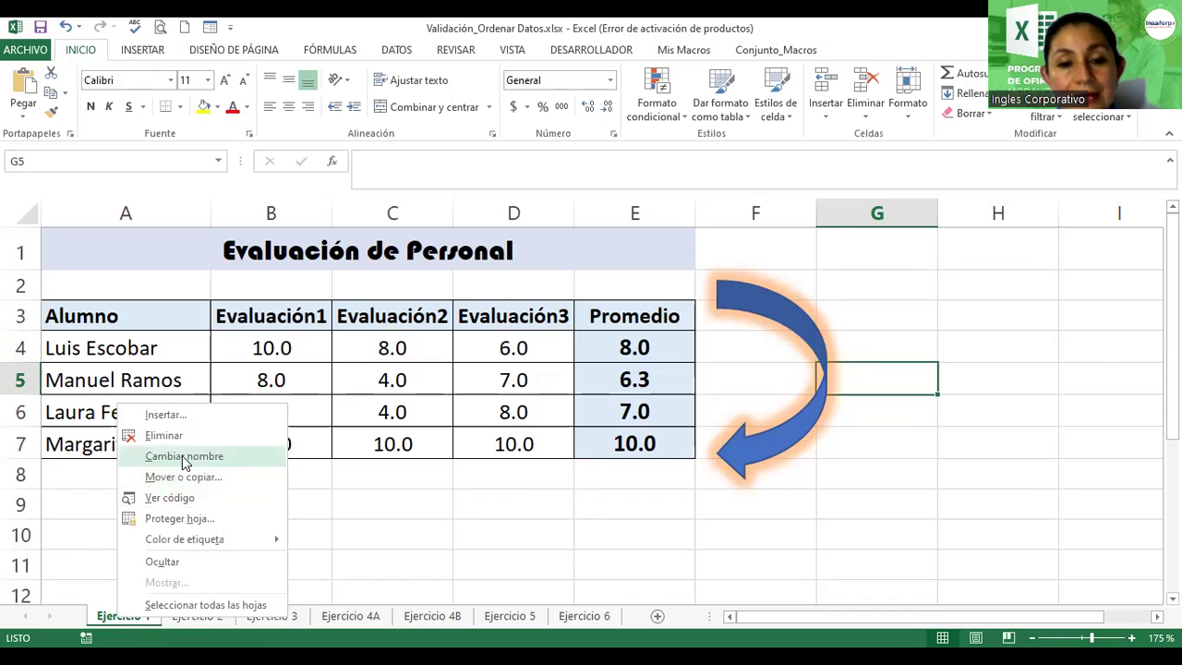
left_click(185, 456)
type("Notas")
key("Return")
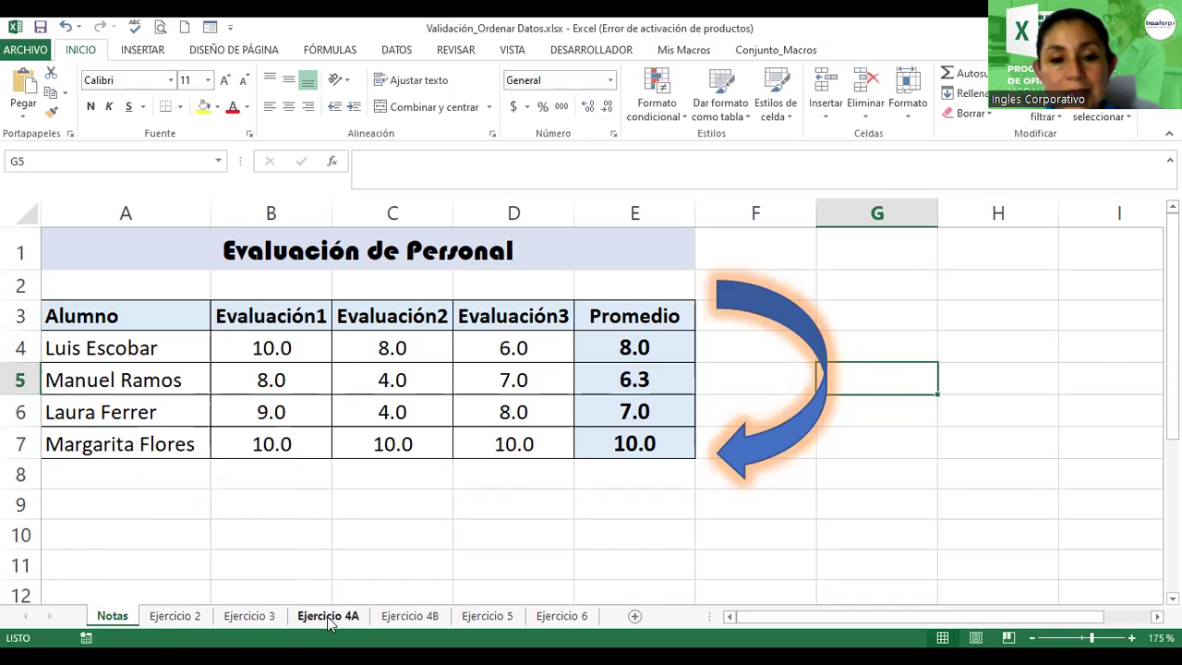
right_click(112, 617)
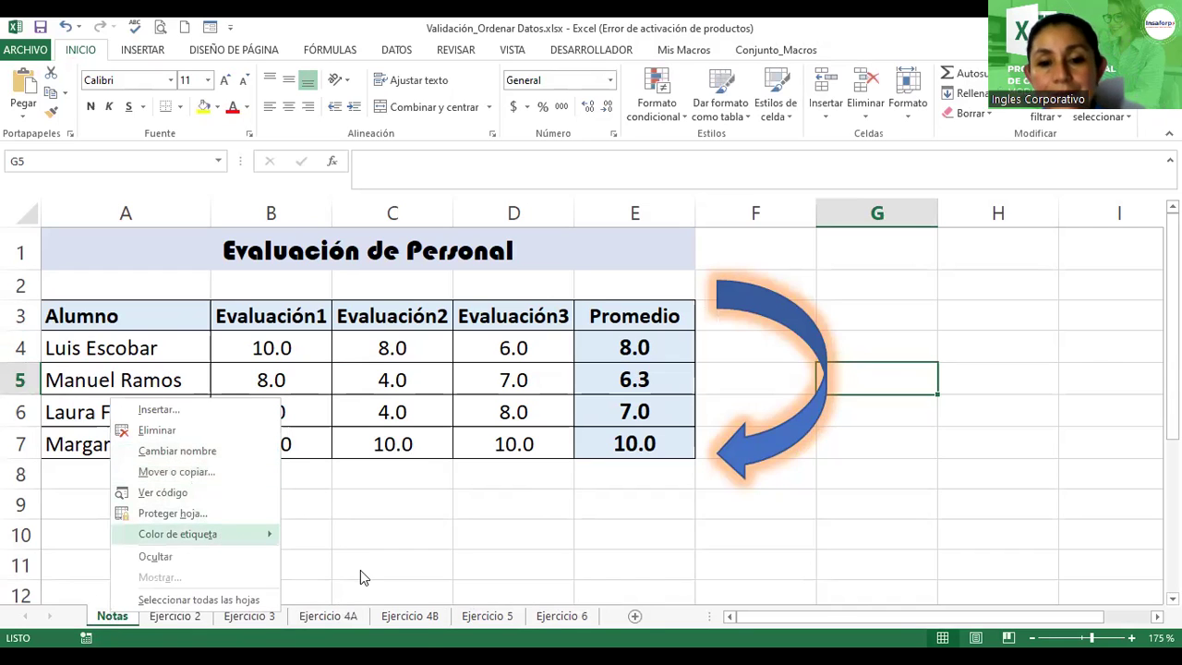
mouse_move(221, 537)
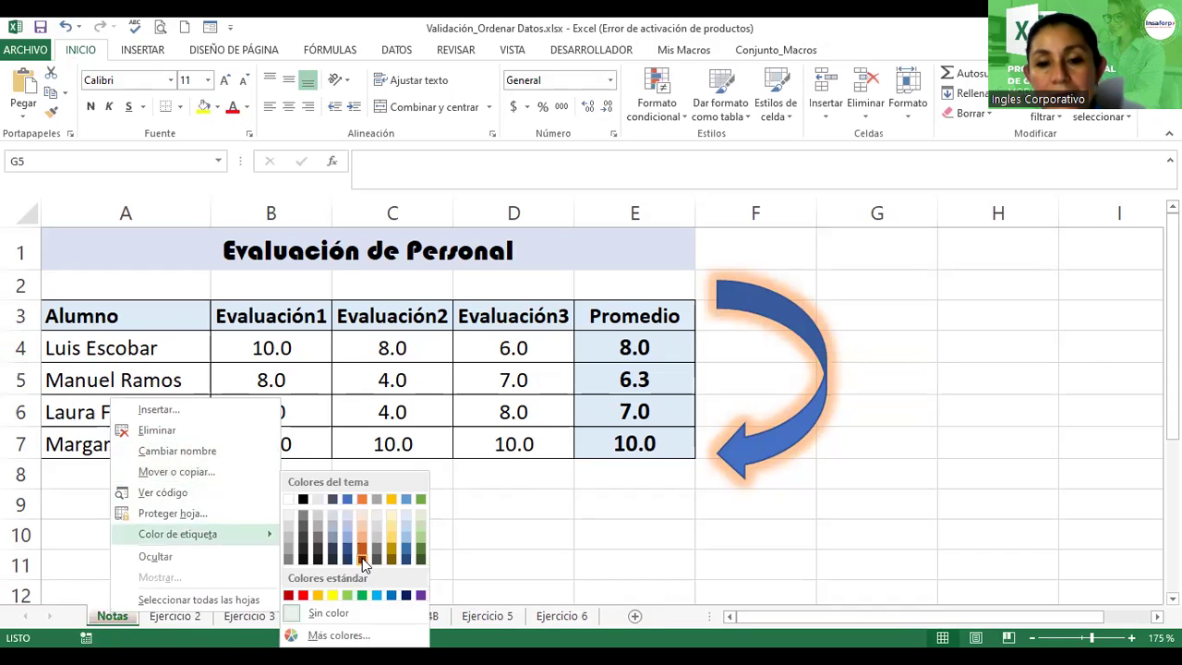
left_click(106, 517)
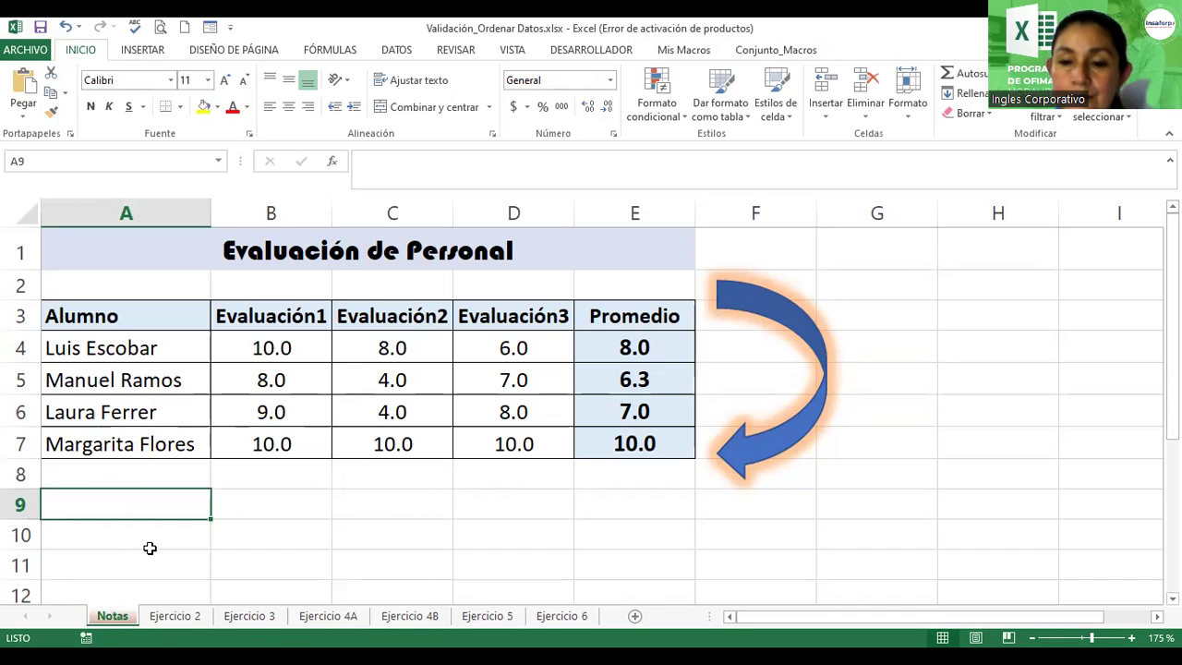
Select the grades table A3:E7 and cell C5, then switch to the Ejercicio 2 sheet.
left_click(214, 252)
left_click_drag(184, 312, 588, 443)
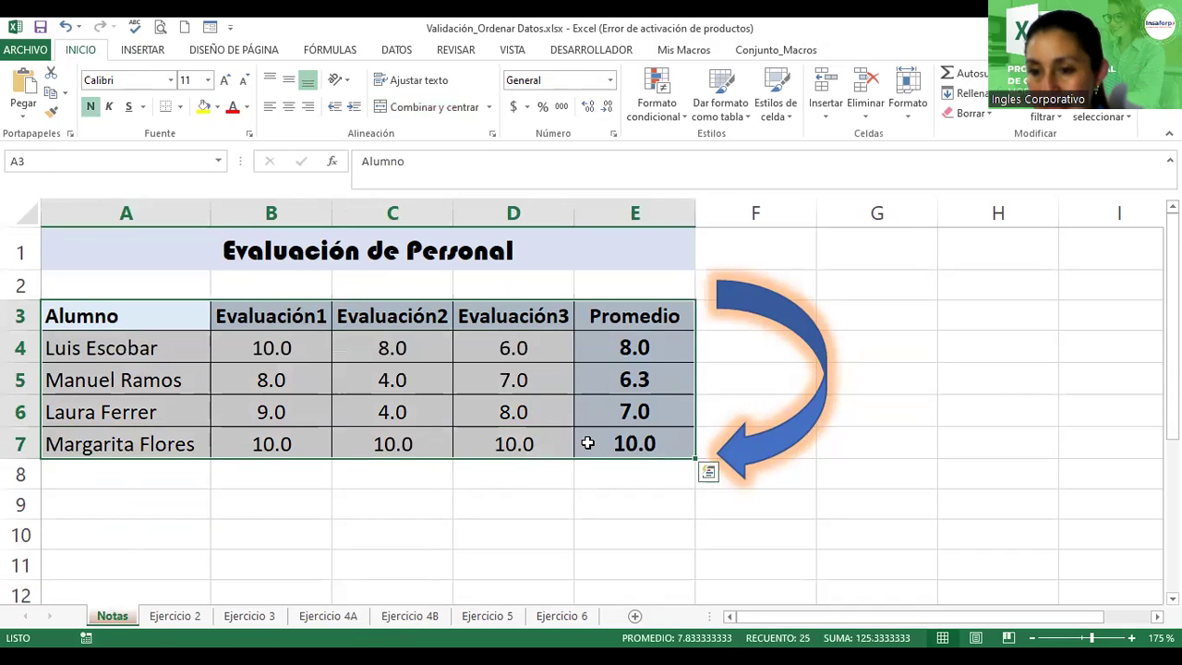
left_click(434, 368)
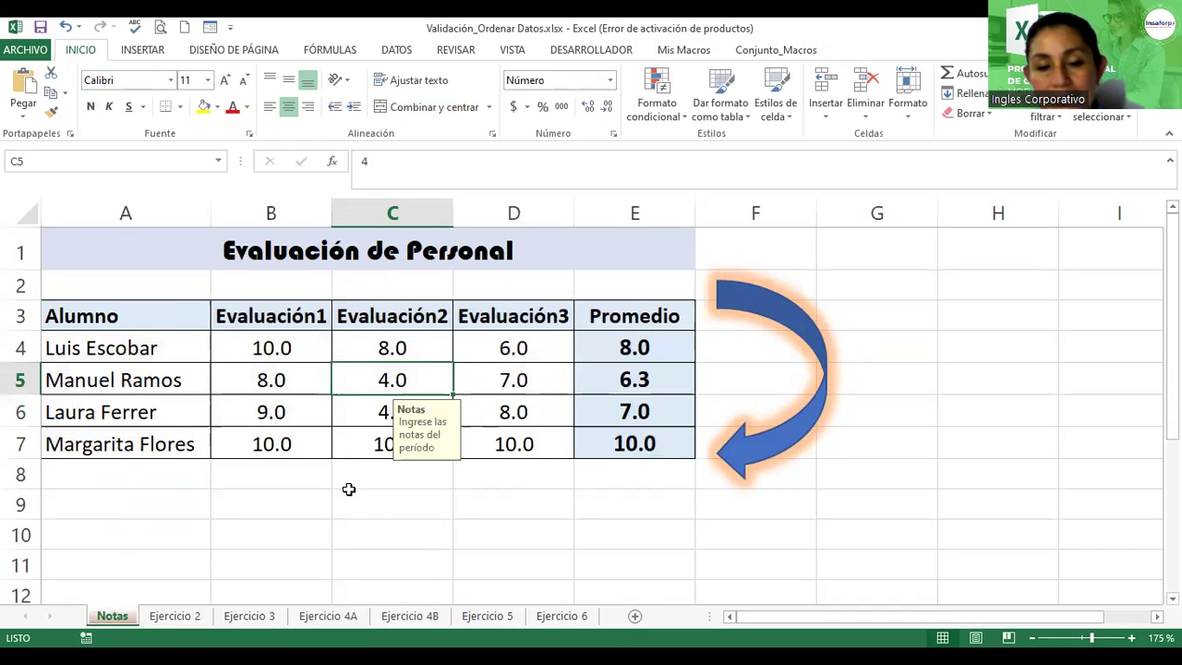
left_click(175, 618)
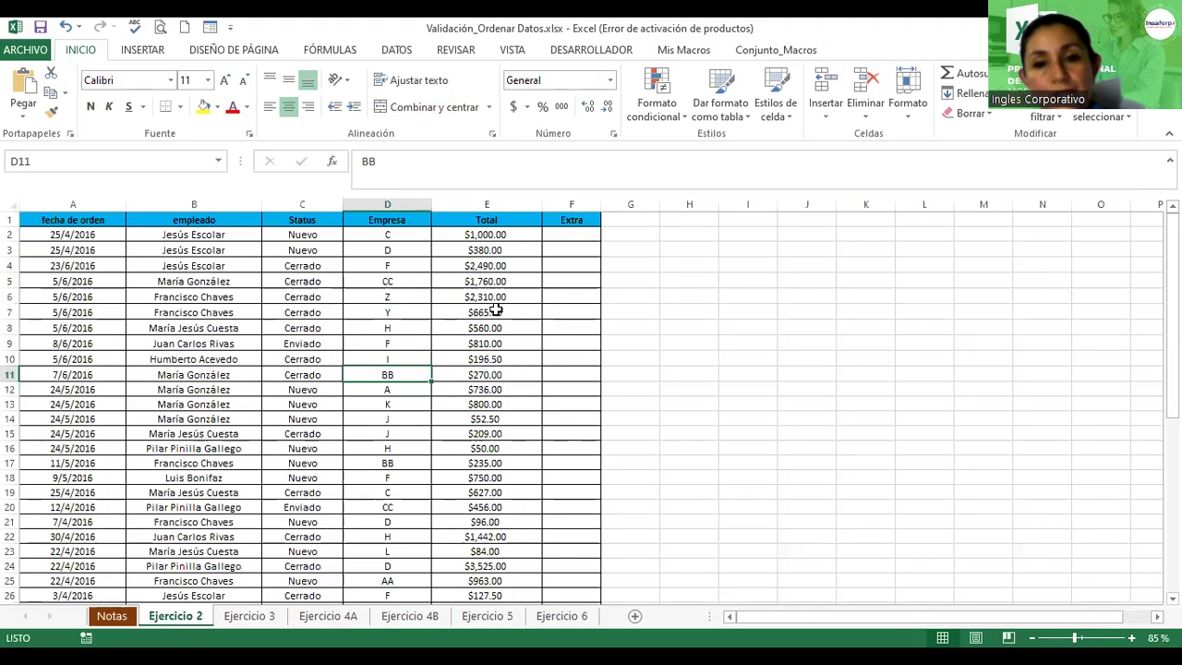
Maximize the Excel window, select the $800.00 total in E13, and scroll through the orders.
left_click(497, 311)
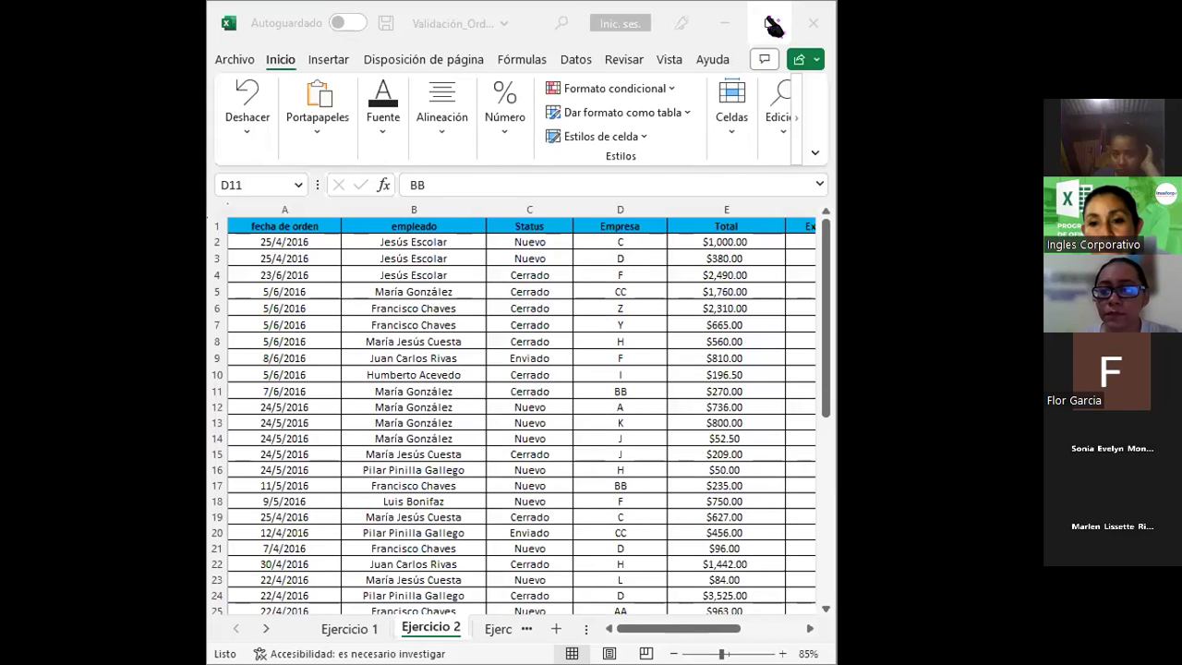
left_click(774, 23)
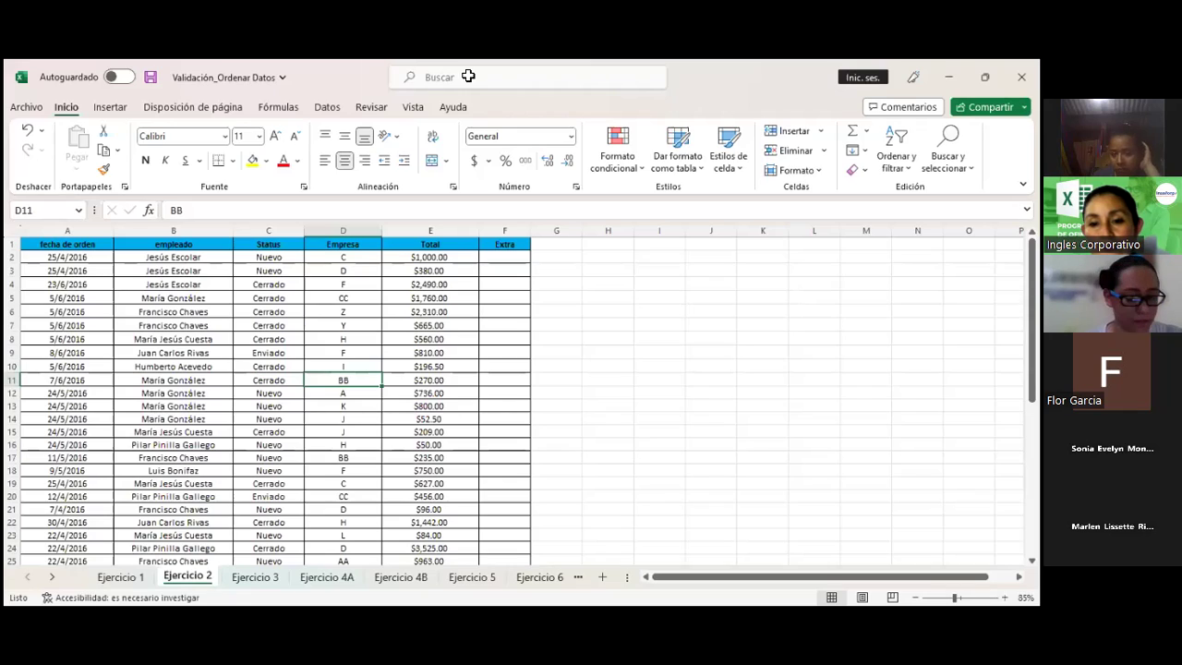
left_click(389, 407)
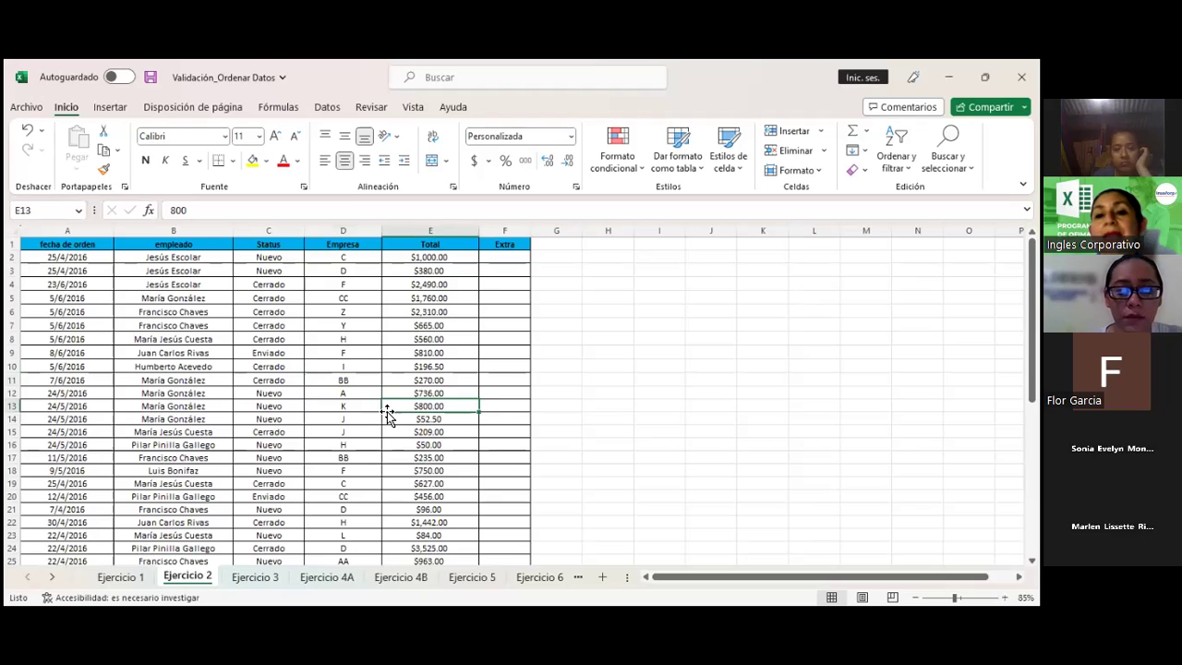
scroll(387, 411, "down", 2)
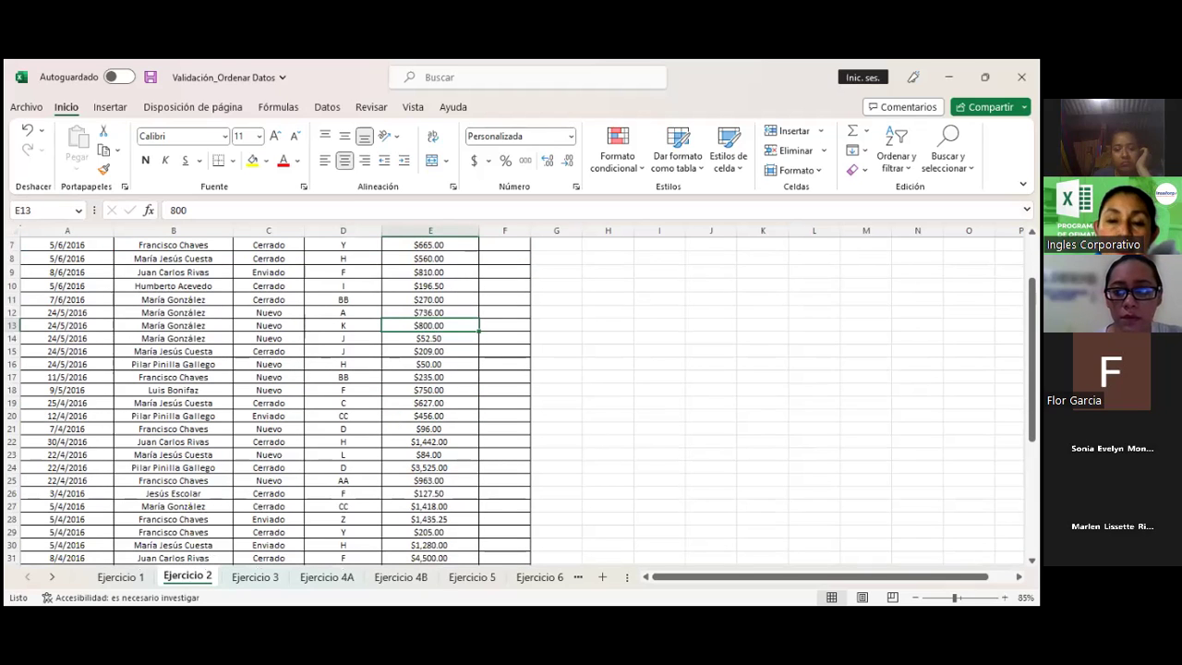
scroll(356, 411, "up", 2)
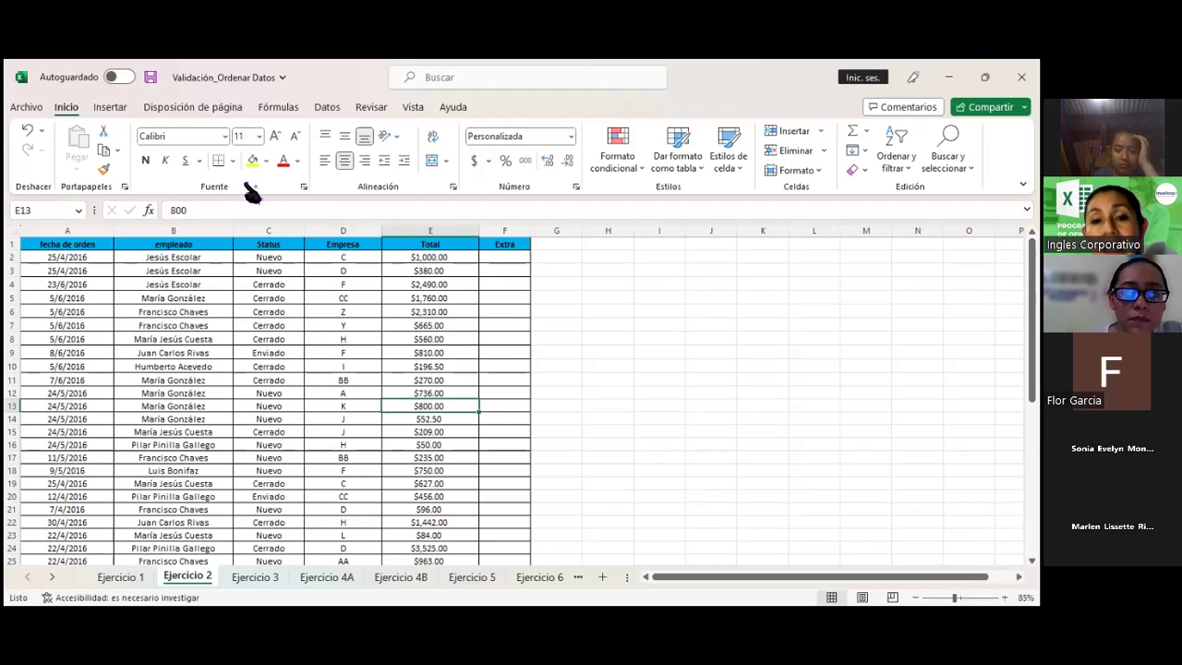
left_click(327, 106)
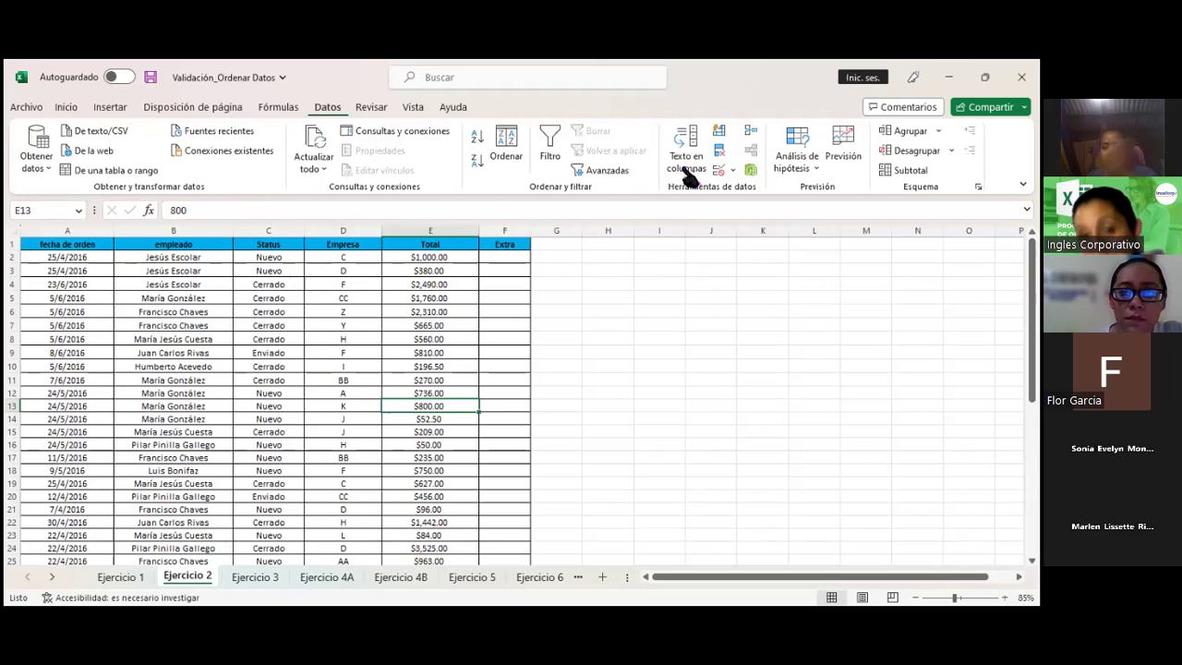
left_click(722, 171)
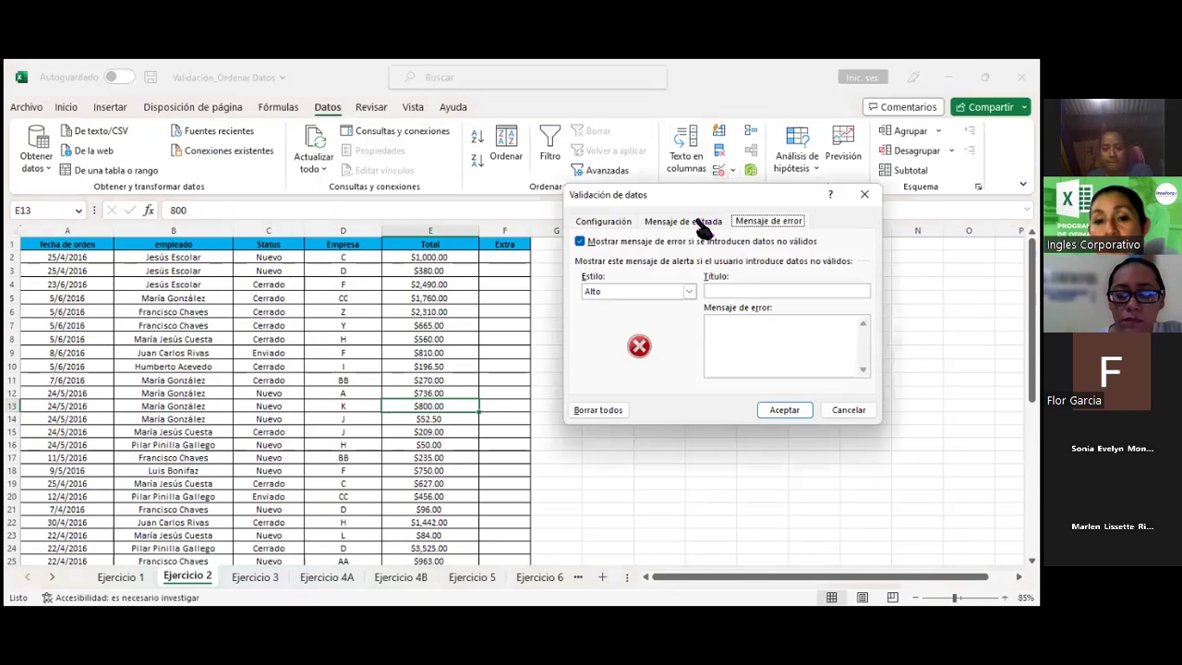
left_click(612, 227)
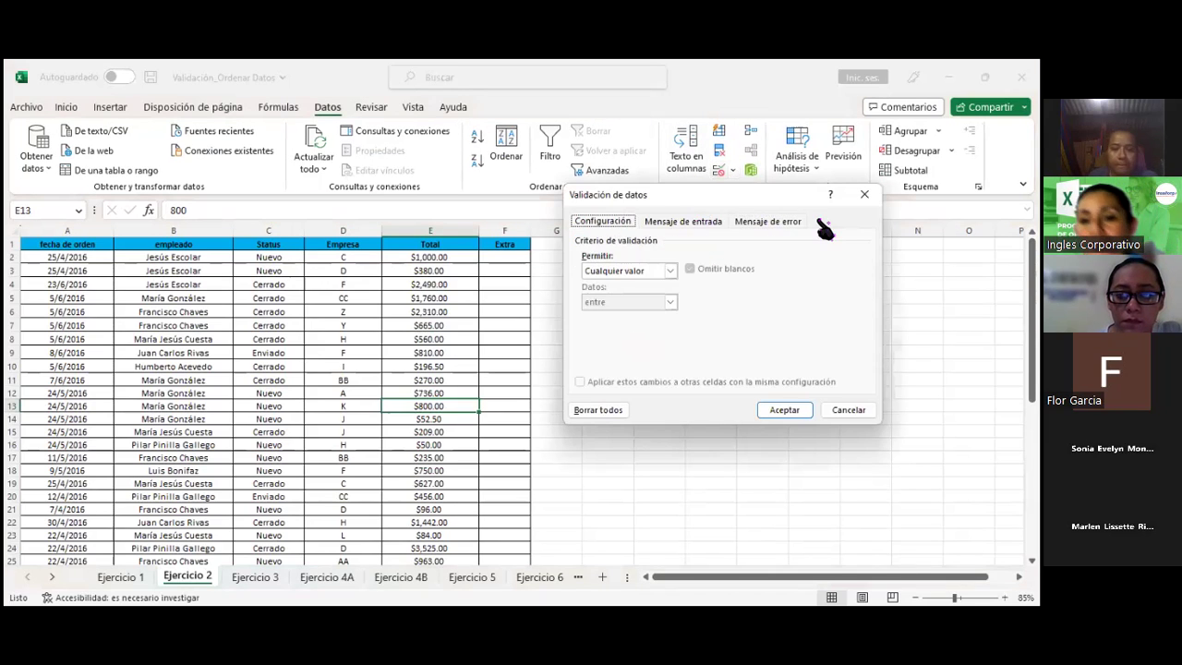
key("Escape")
left_click(518, 258)
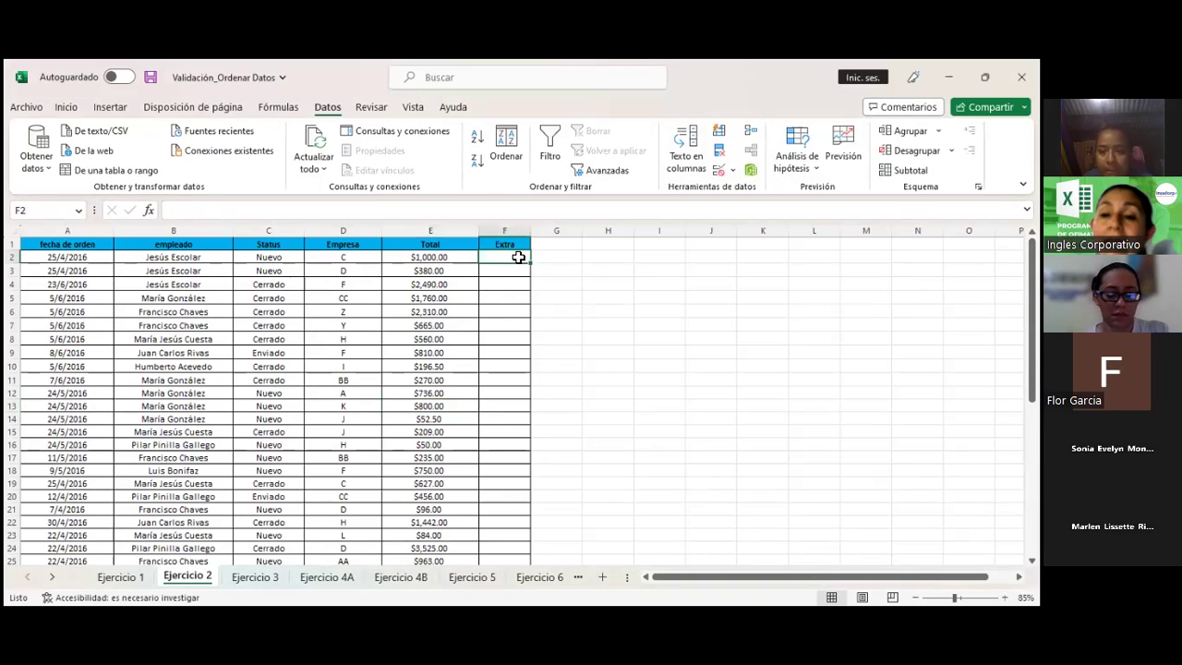
key("ctrl+shift+Down")
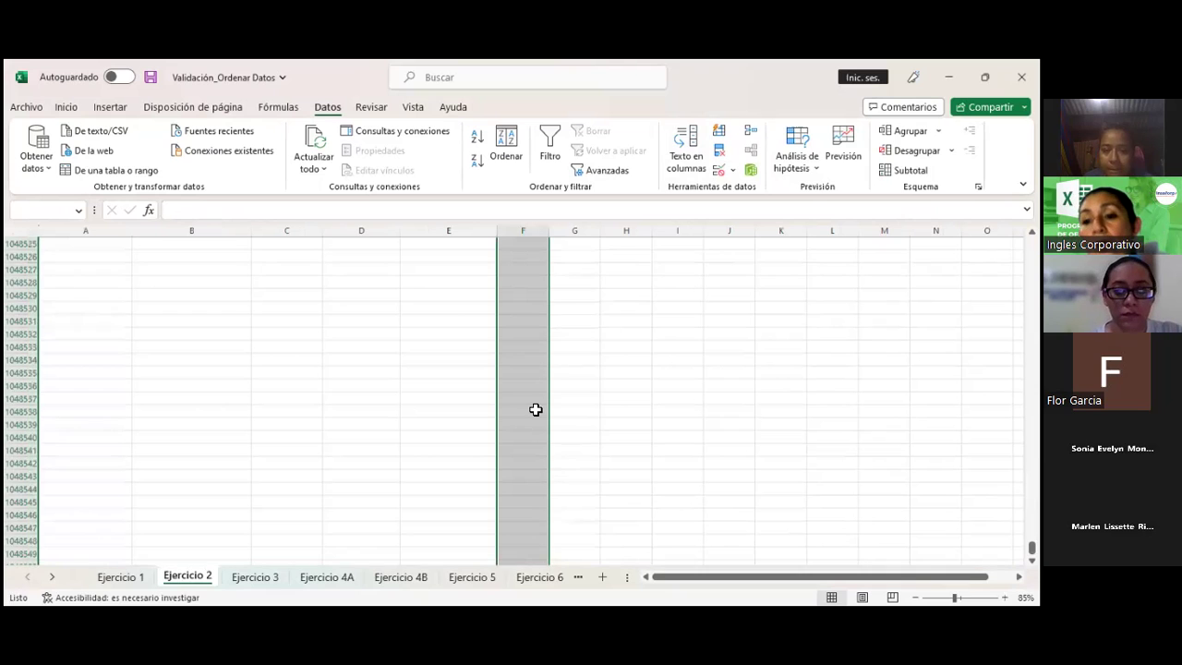
left_click(535, 410)
key("ctrl+Up")
left_click(520, 260)
mouse_move(520, 259)
left_mouse_down()
mouse_move(532, 551)
mouse_move(511, 588)
left_mouse_up()
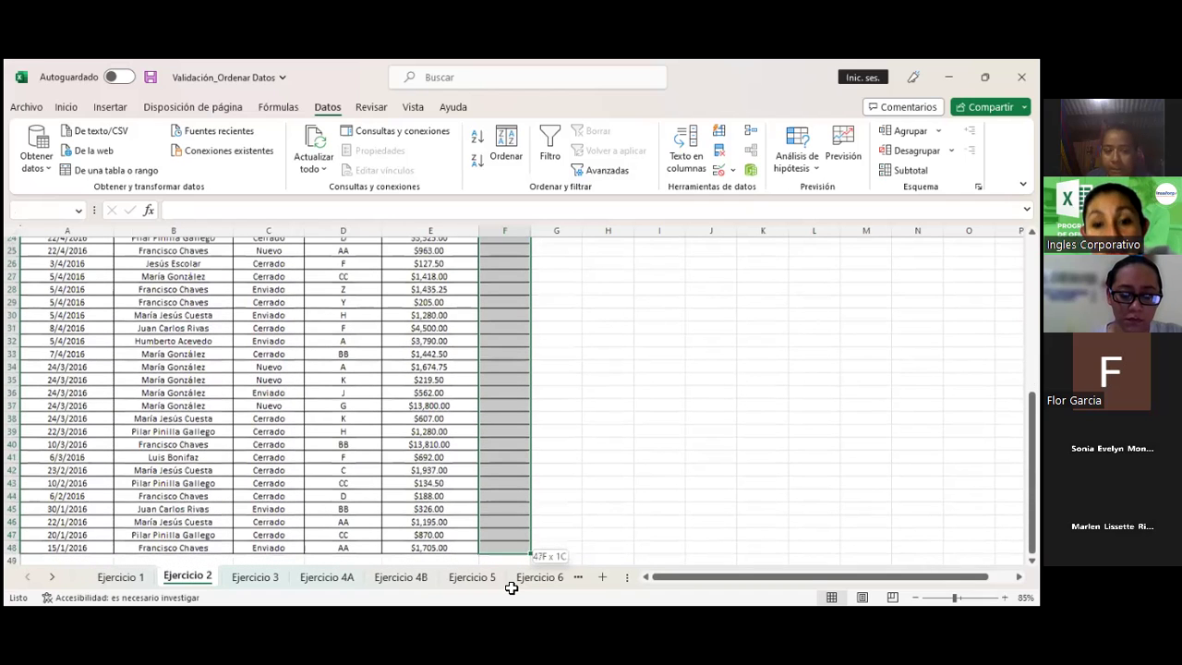
scroll(508, 351, "up", 8)
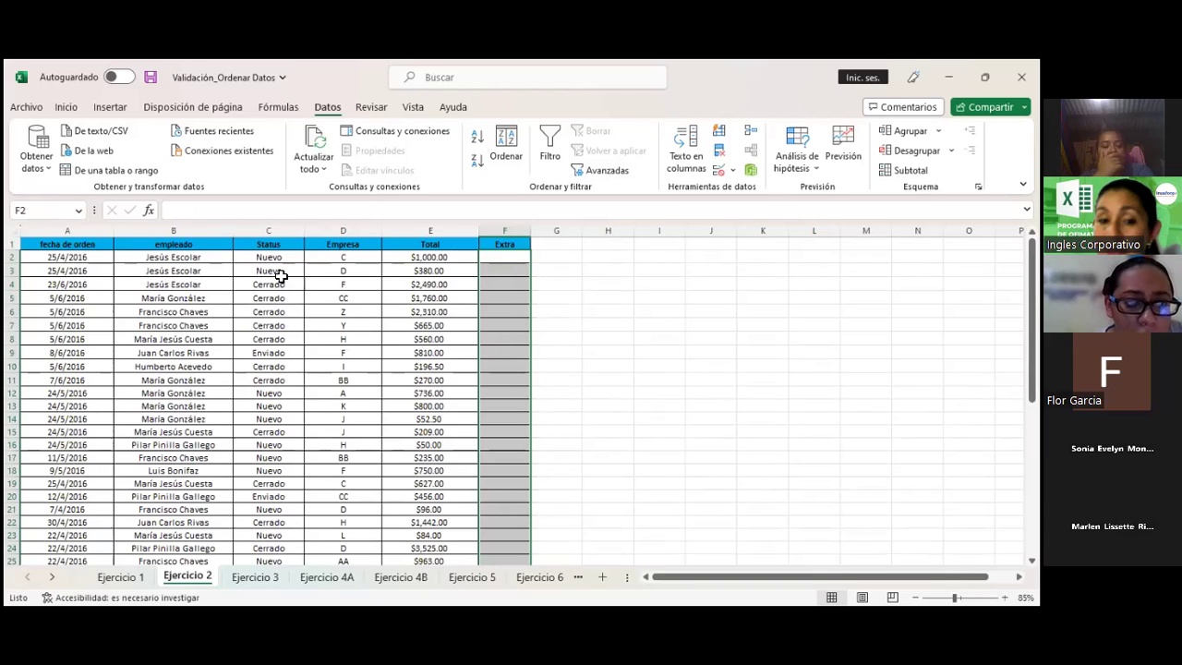
left_click(252, 339)
scroll(252, 339, "down", 2)
scroll(252, 339, "up", 1)
scroll(252, 339, "up", 1)
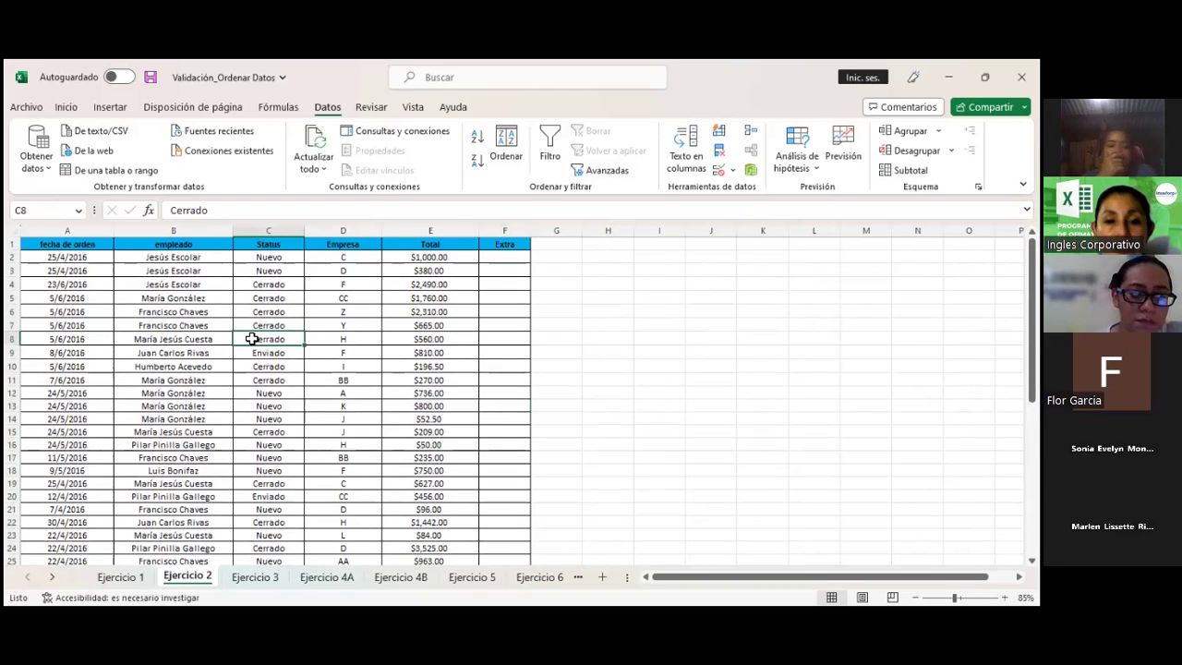
Select the Status entries from C2 down to C48.
left_click(266, 257)
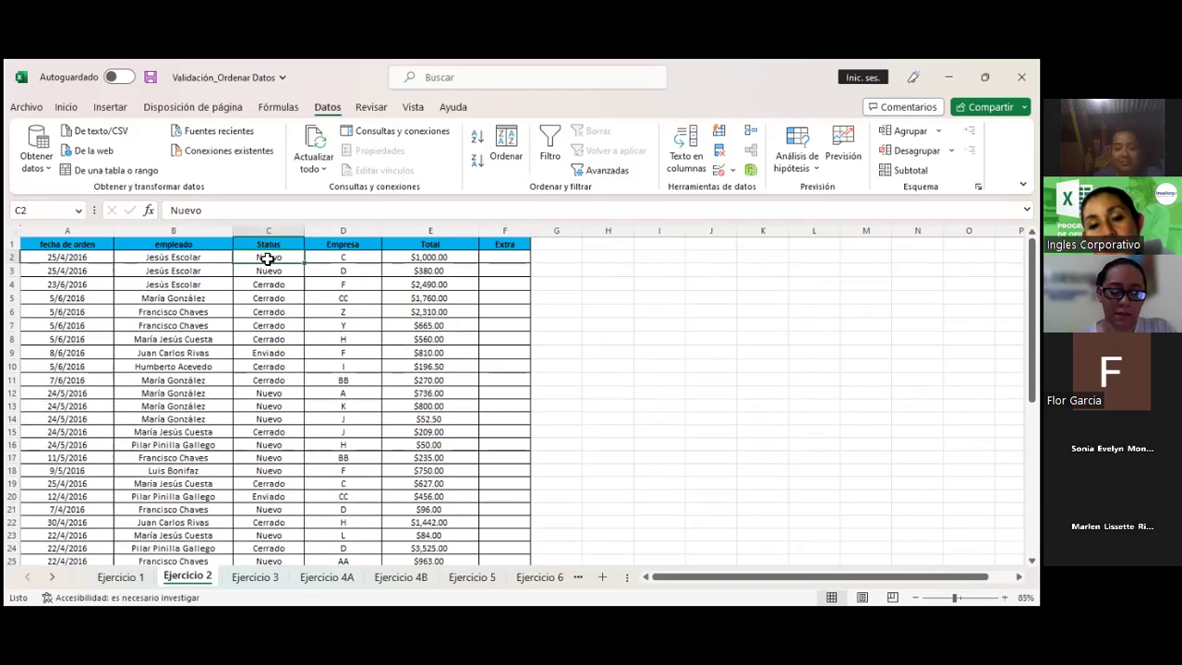
key("ctrl+shift+Down")
scroll(276, 306, "up", 3)
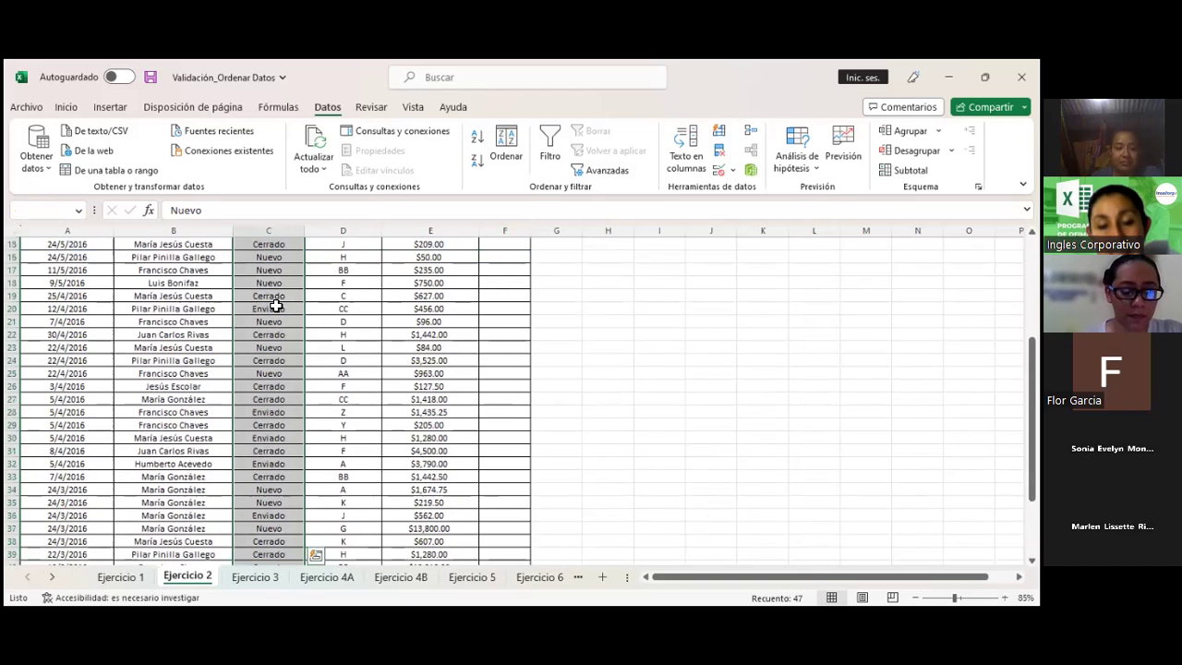
scroll(275, 306, "up", 5)
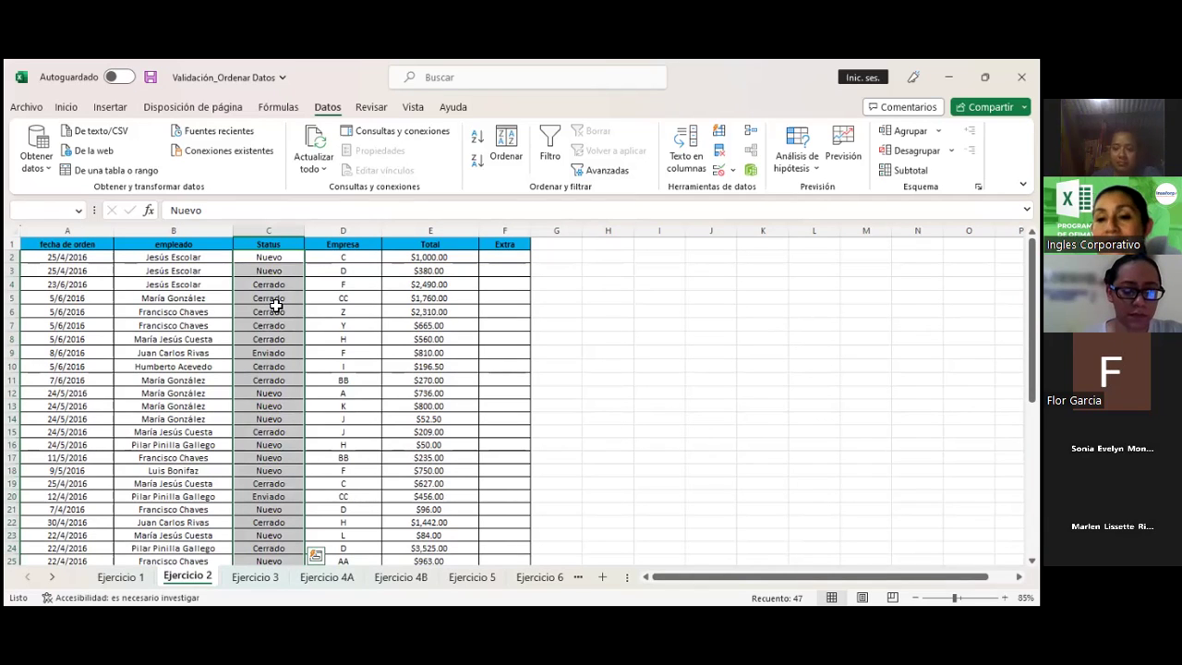
Restrict the selected Status cells to a List with source 'Nuevo, Cerrado'.
left_click(727, 173)
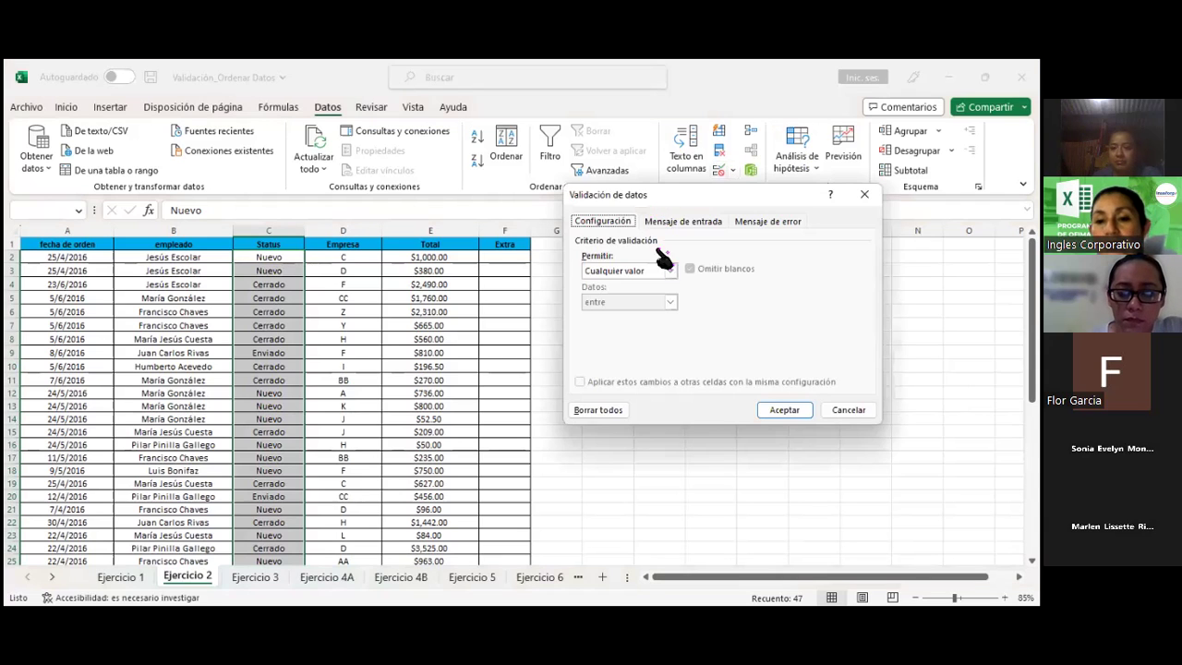
left_click(670, 270)
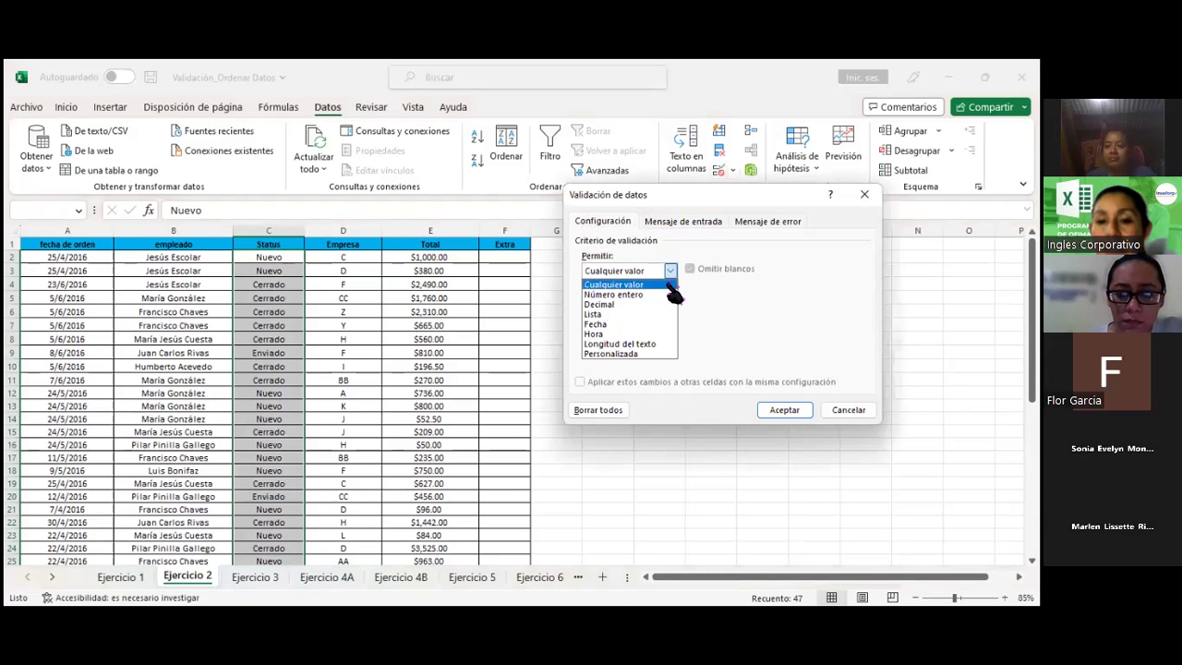
left_click(623, 317)
left_click(612, 335)
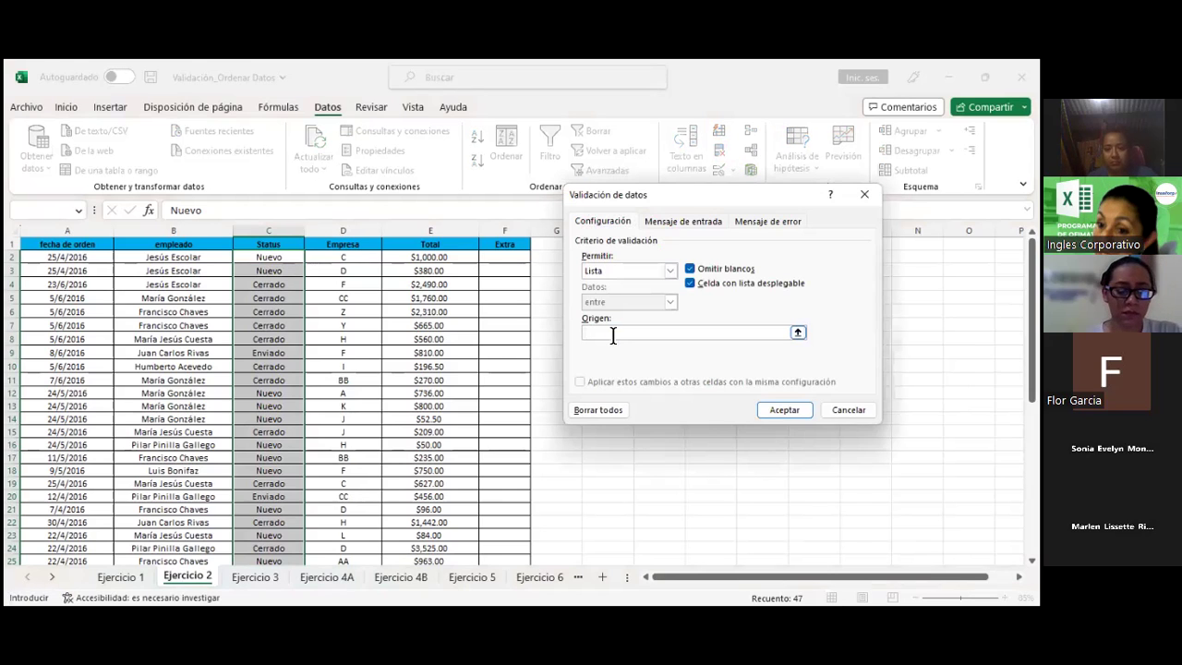
type("Nuevo")
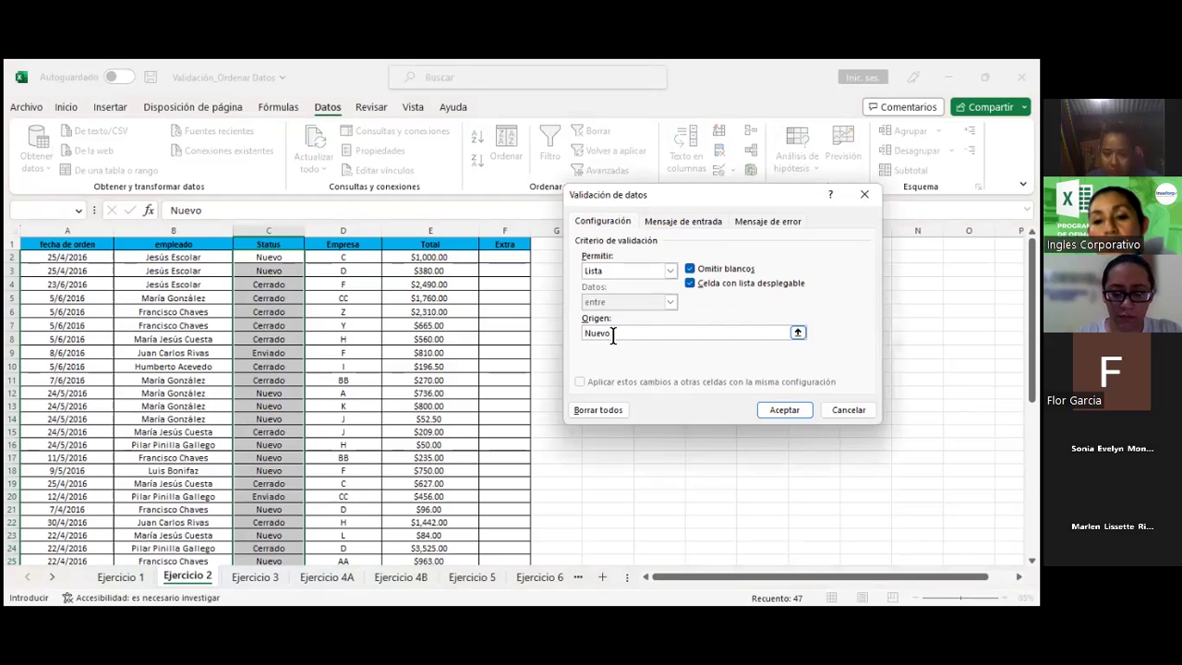
type(",")
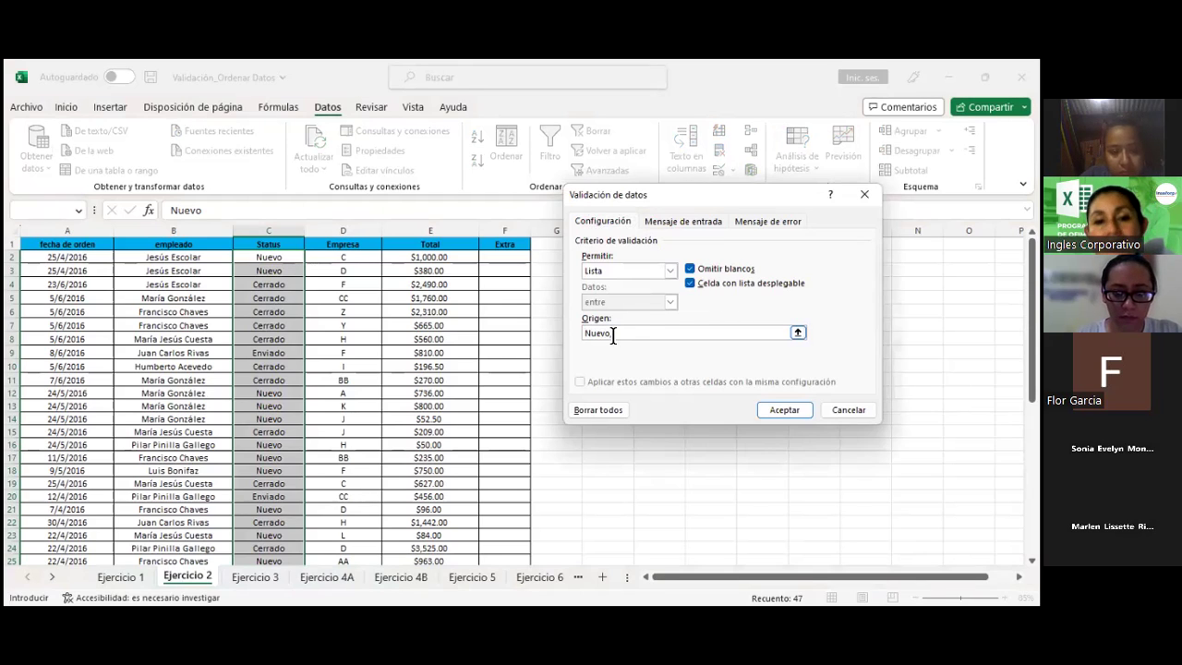
type("Cerrado")
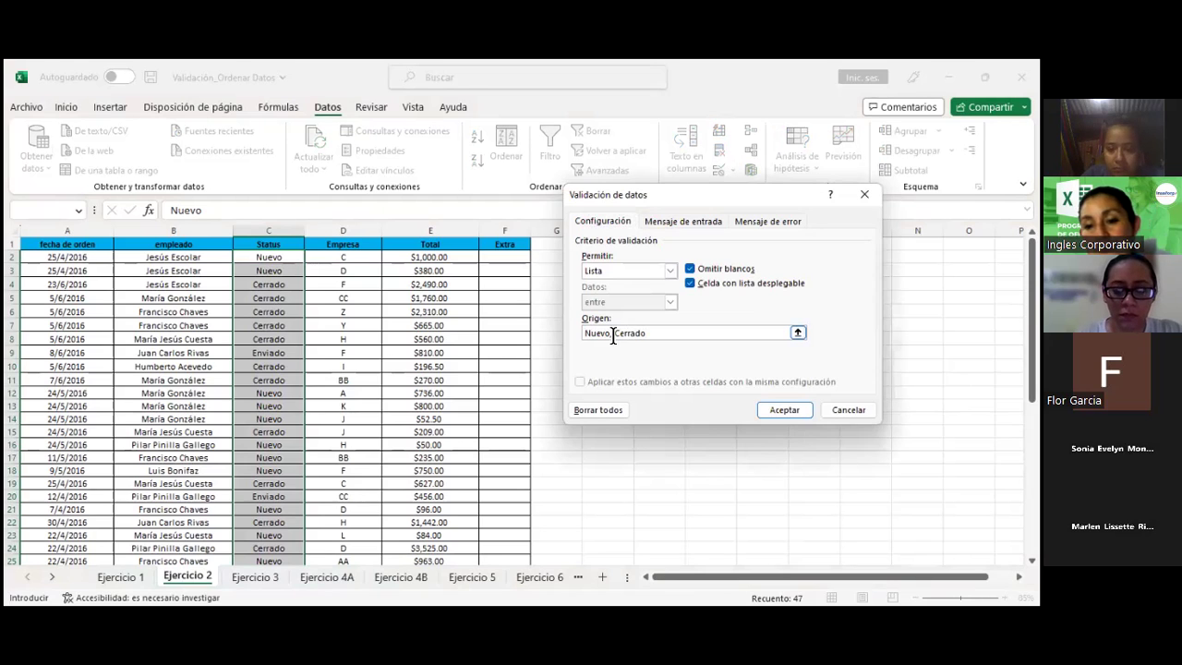
left_click(613, 333)
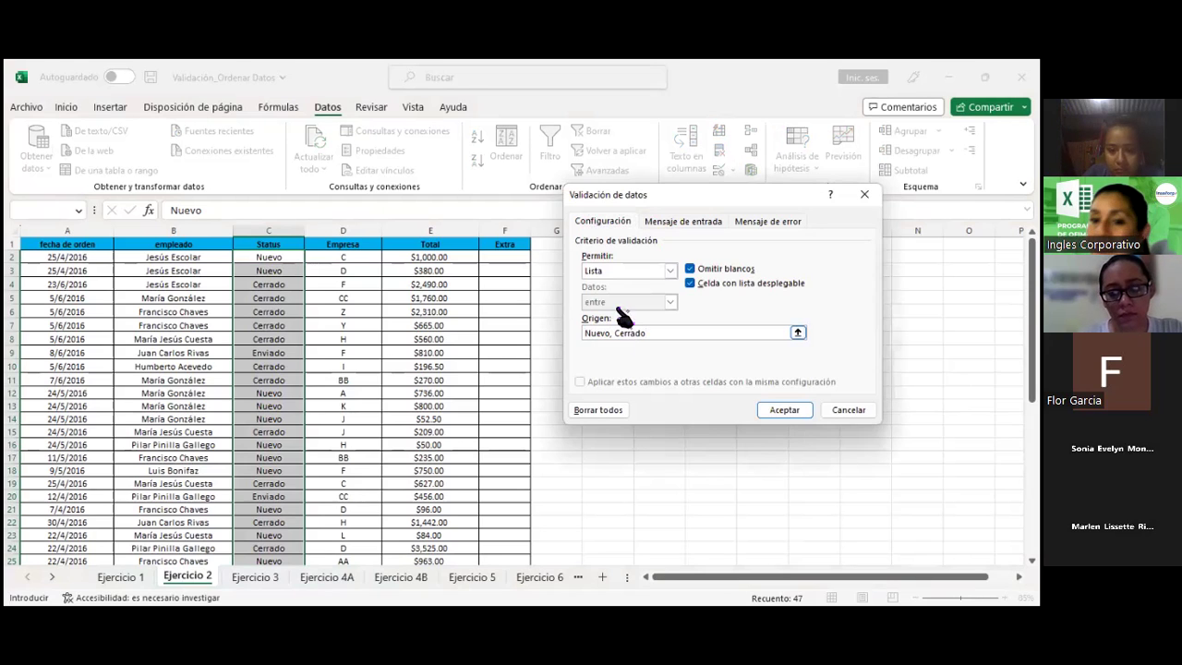
left_click(693, 225)
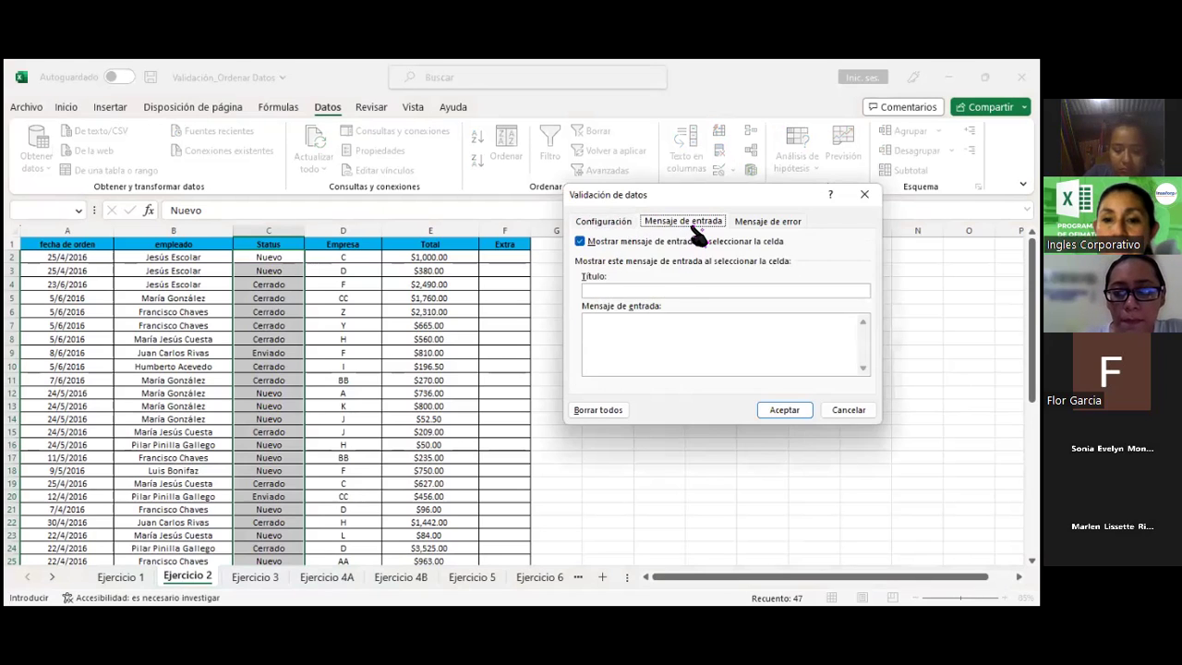
Enter input message title 'Estatus' with text 'Seleccione el estatus de su empleado'.
left_click(663, 292)
type("Estatus")
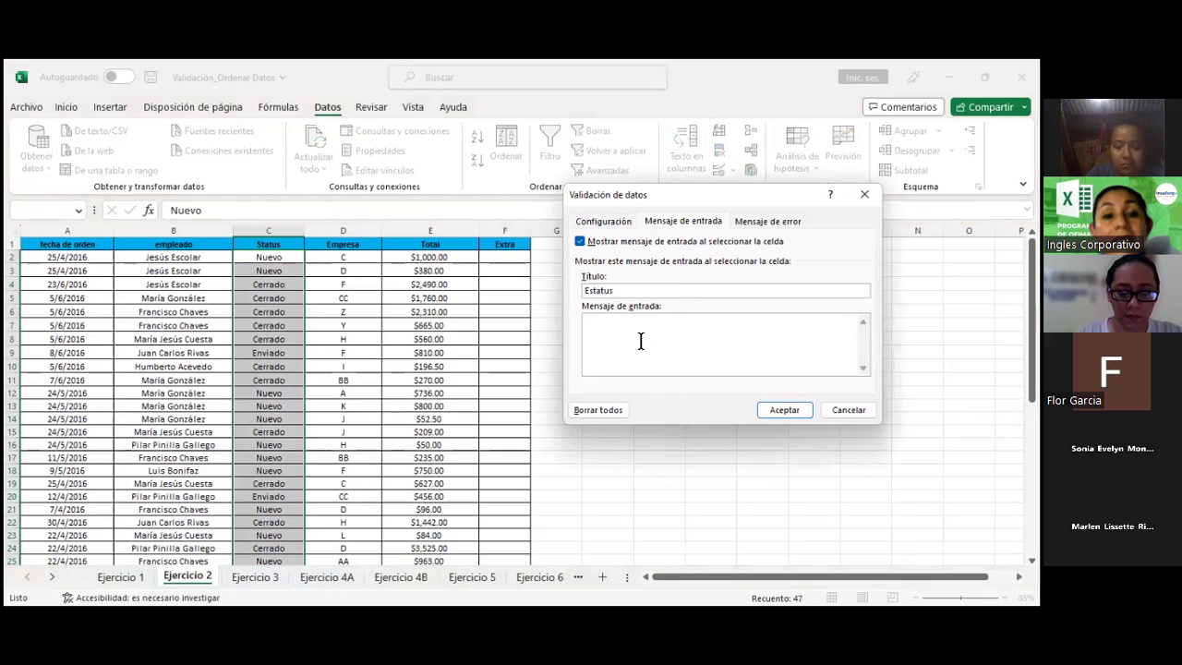
type("eleccione el esta")
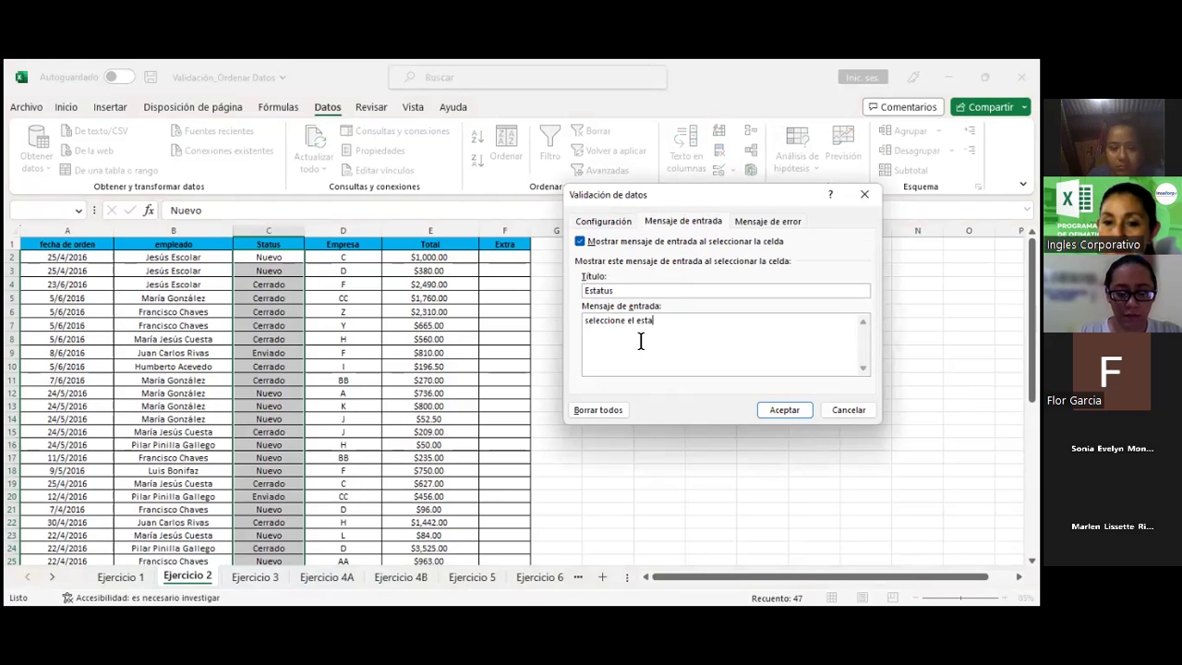
type("tus de su empleado")
Add a Stop error alert 'Error' reading 'Informacion no reguistrada' and accept the validation.
left_click(769, 223)
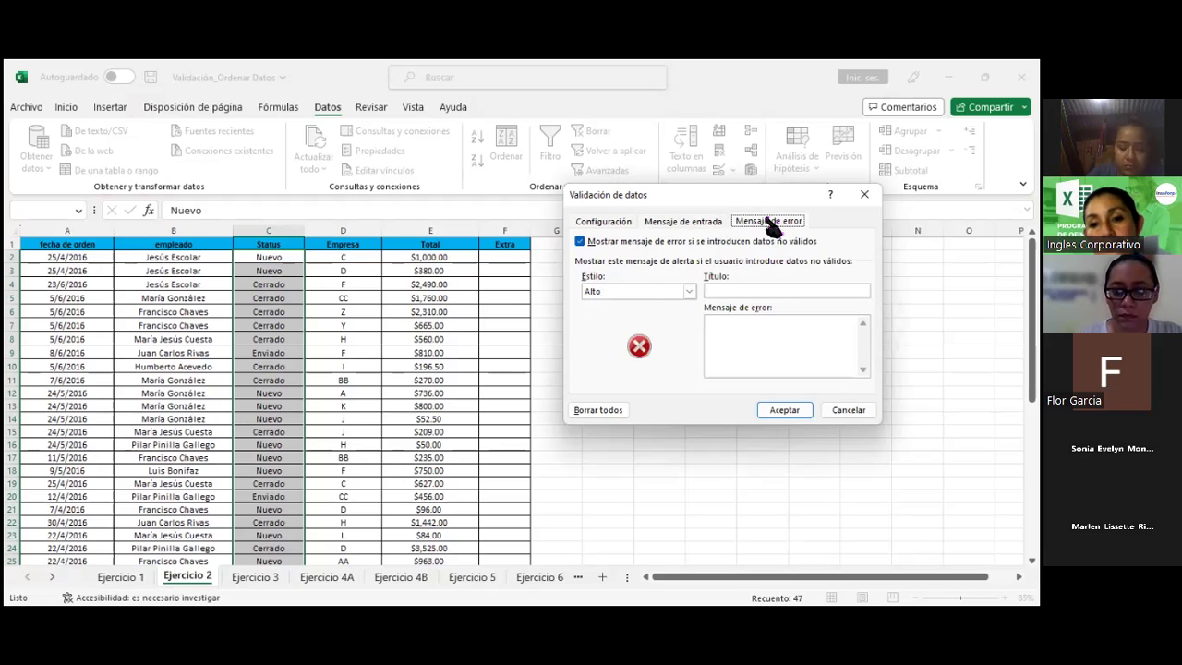
left_click(690, 291)
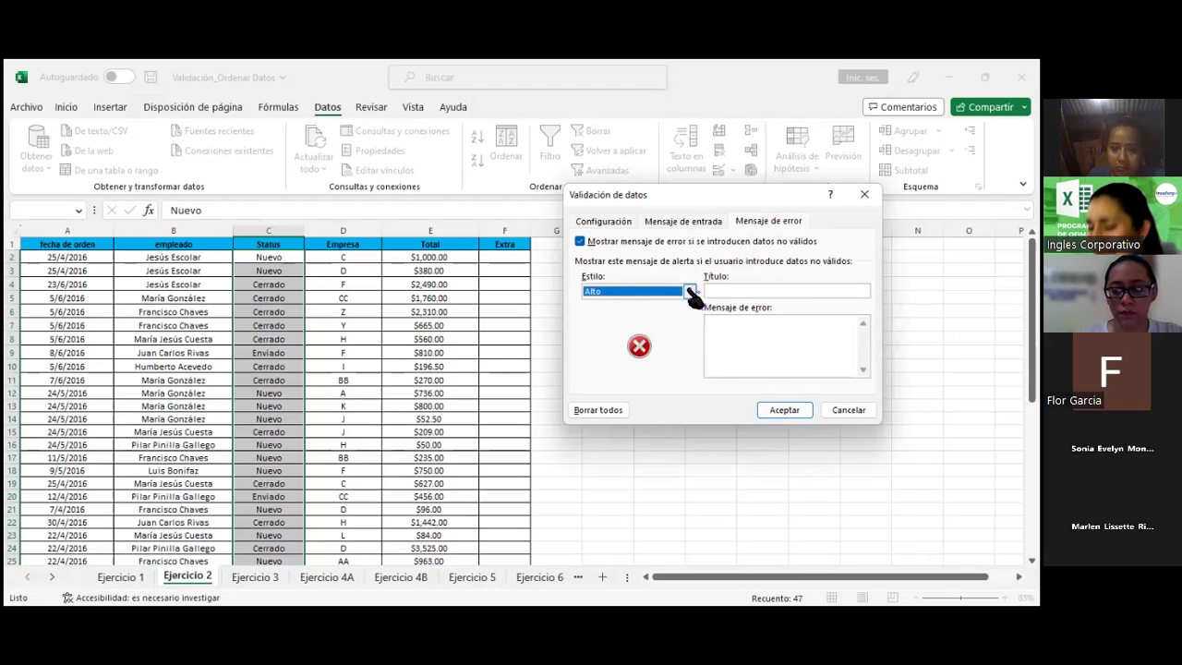
left_click(711, 290)
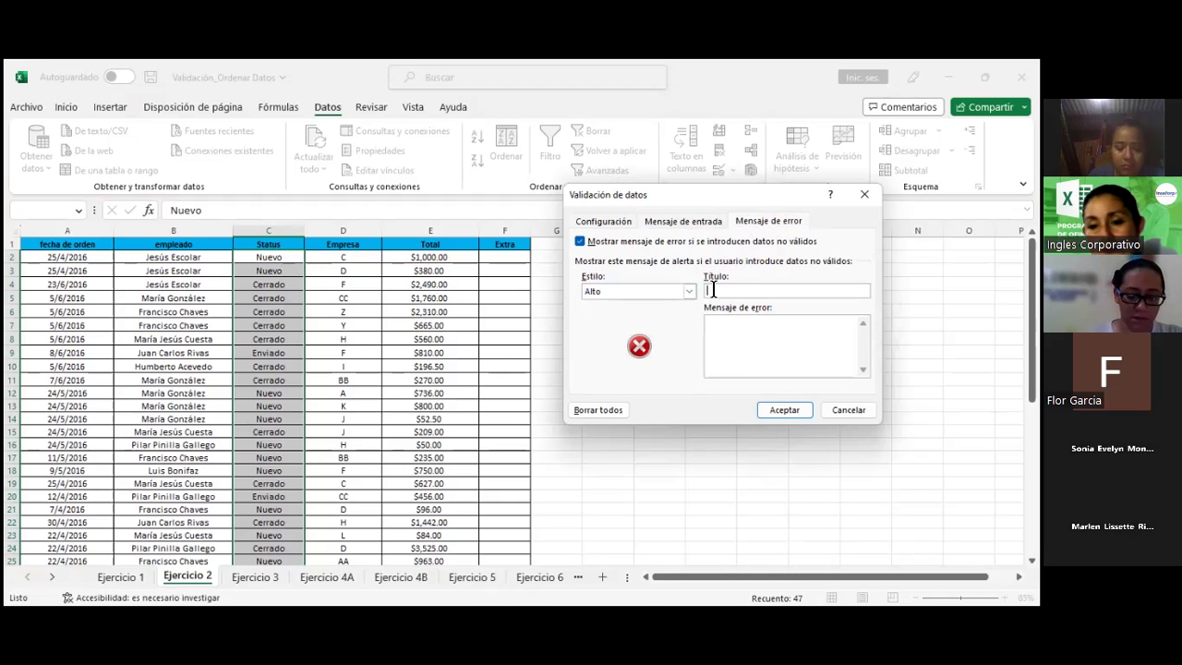
type("Erro")
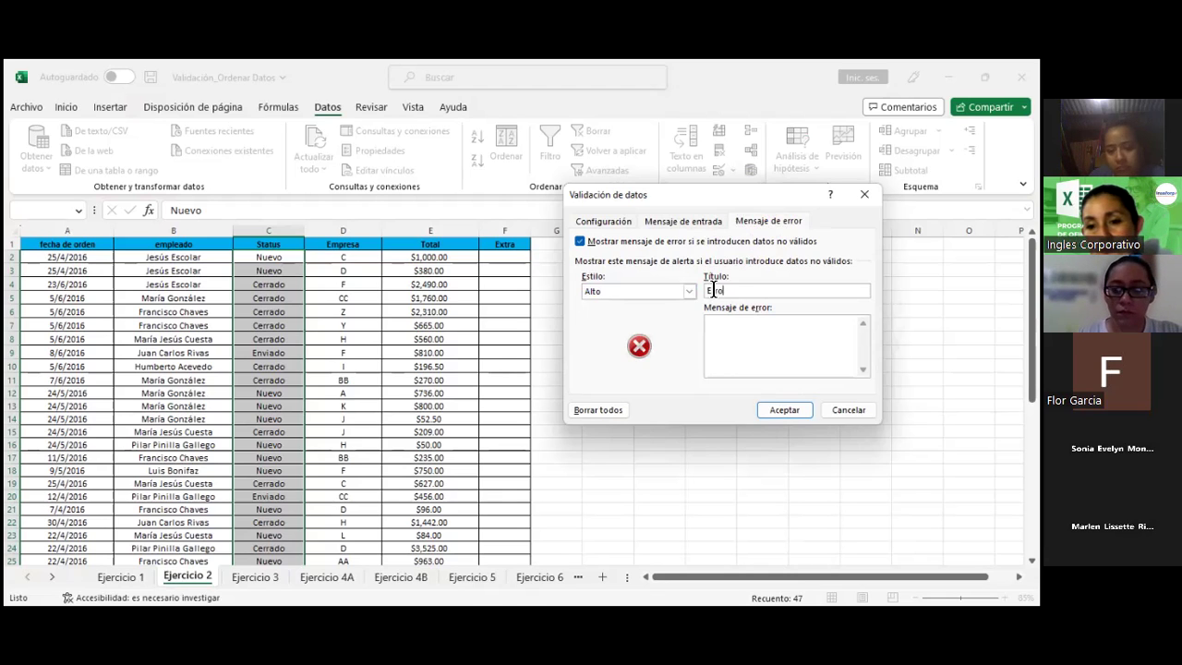
type("r")
left_click(726, 336)
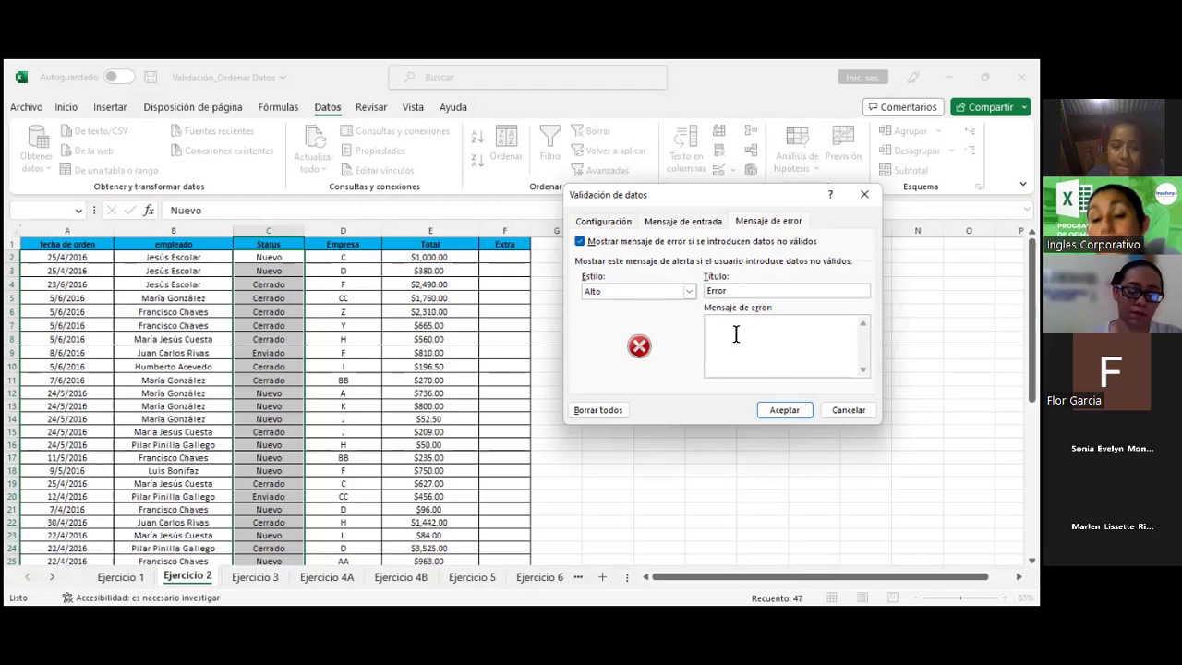
type("Informacion no reguistrada")
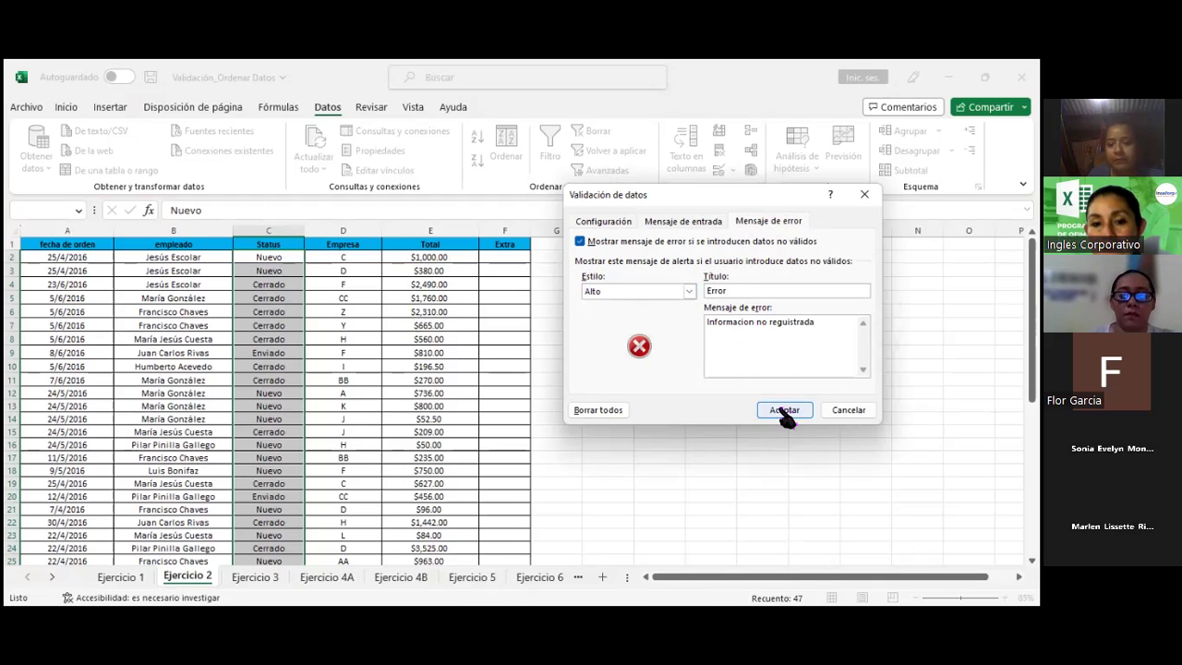
left_click(783, 409)
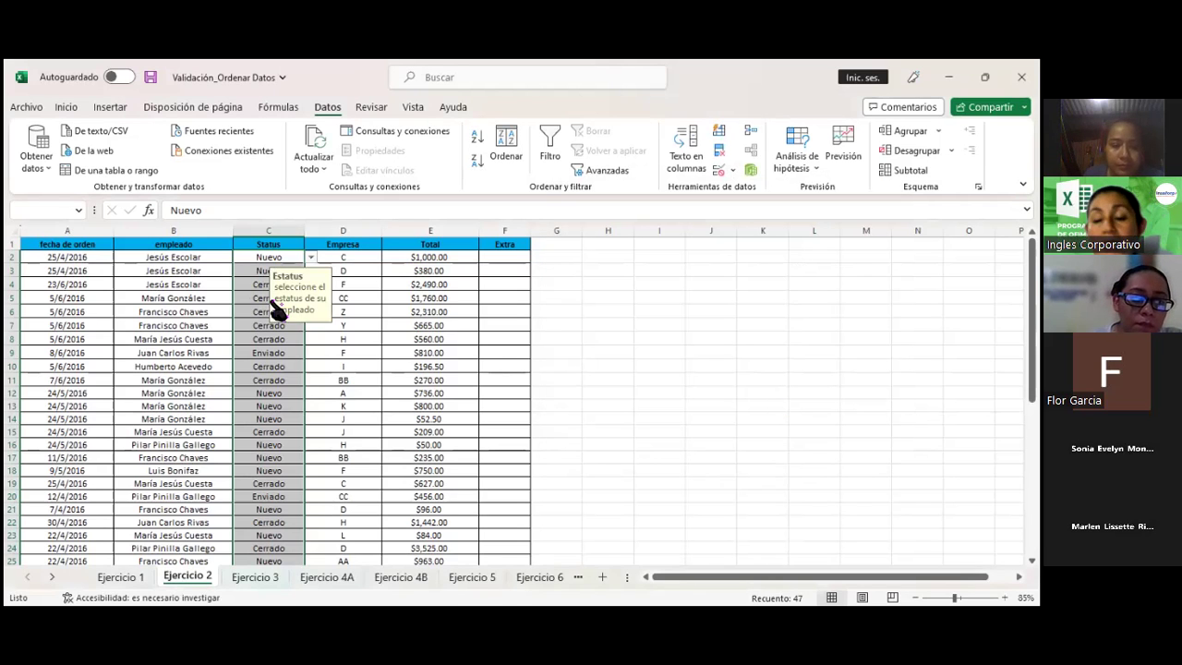
Check that the Estatus input message appears on Status cells C12, C19 and C31.
scroll(267, 353, "down", 1)
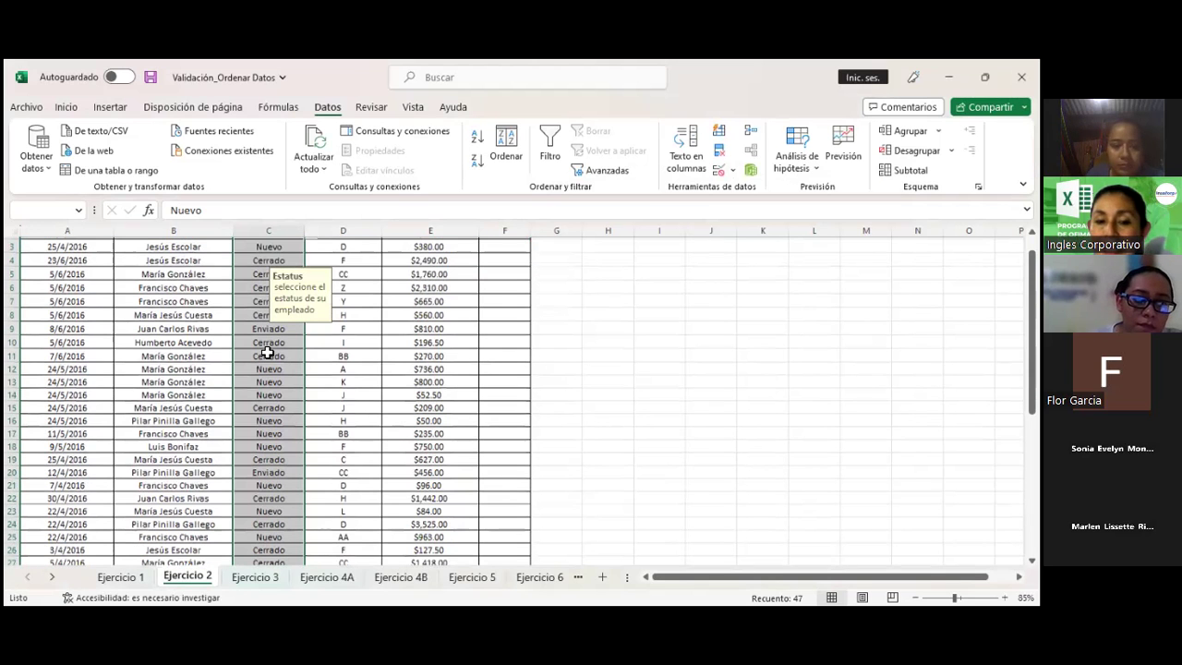
scroll(267, 353, "down", 1)
scroll(267, 353, "down", 1)
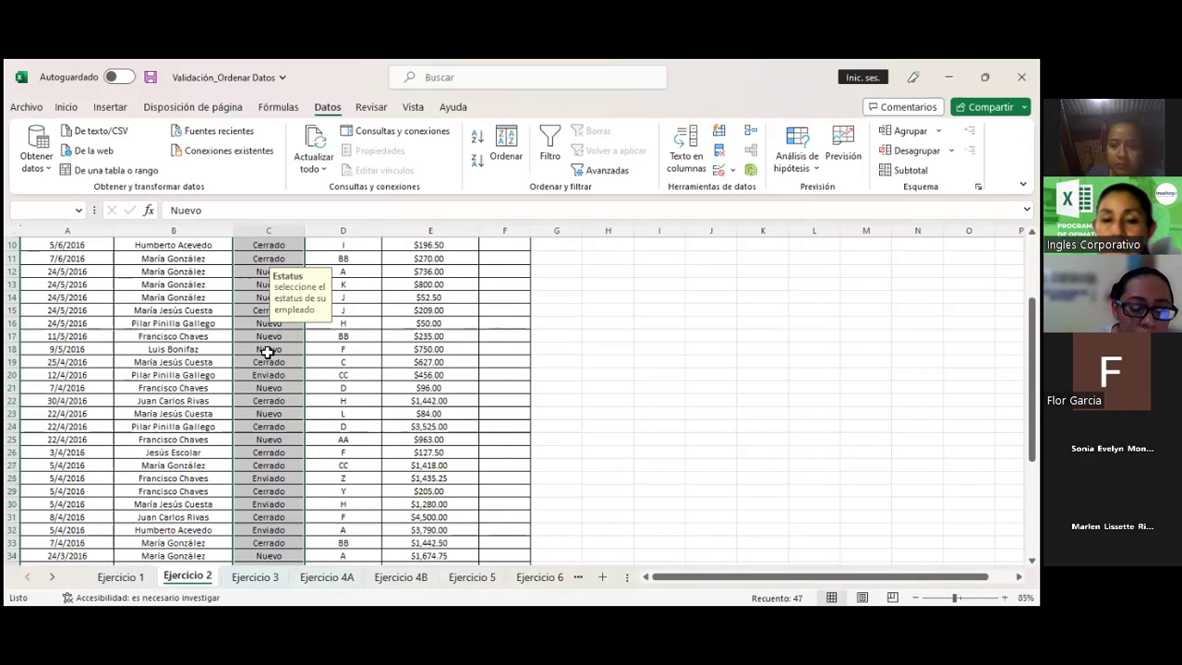
scroll(267, 353, "down", 3)
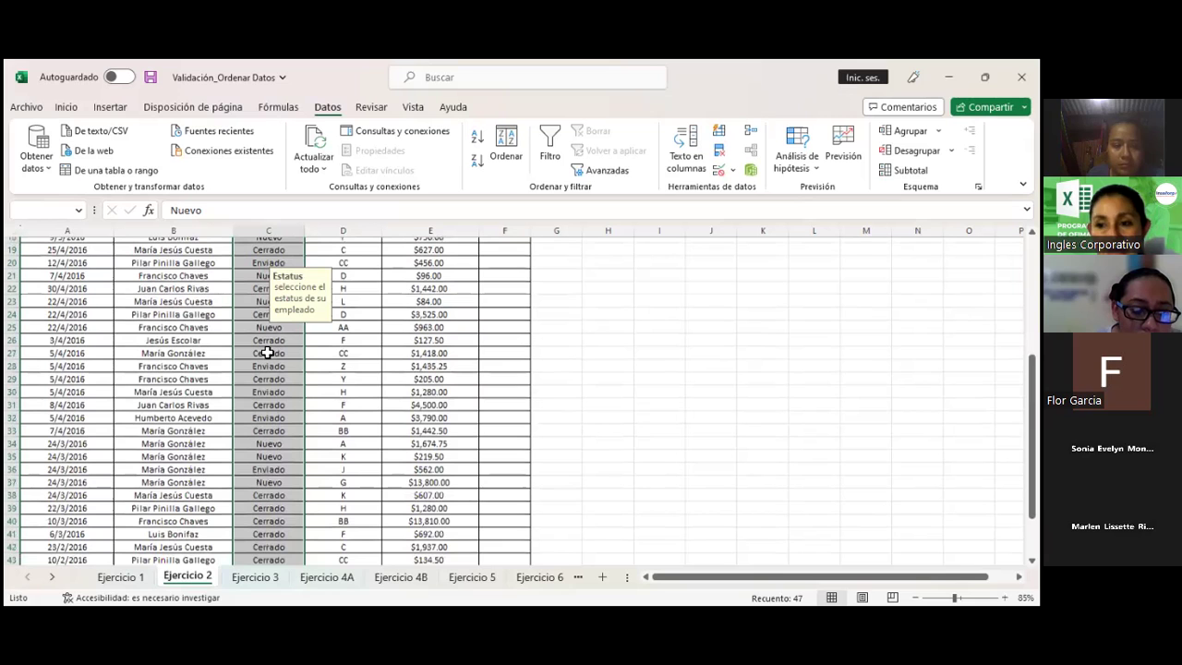
scroll(267, 353, "down", 3)
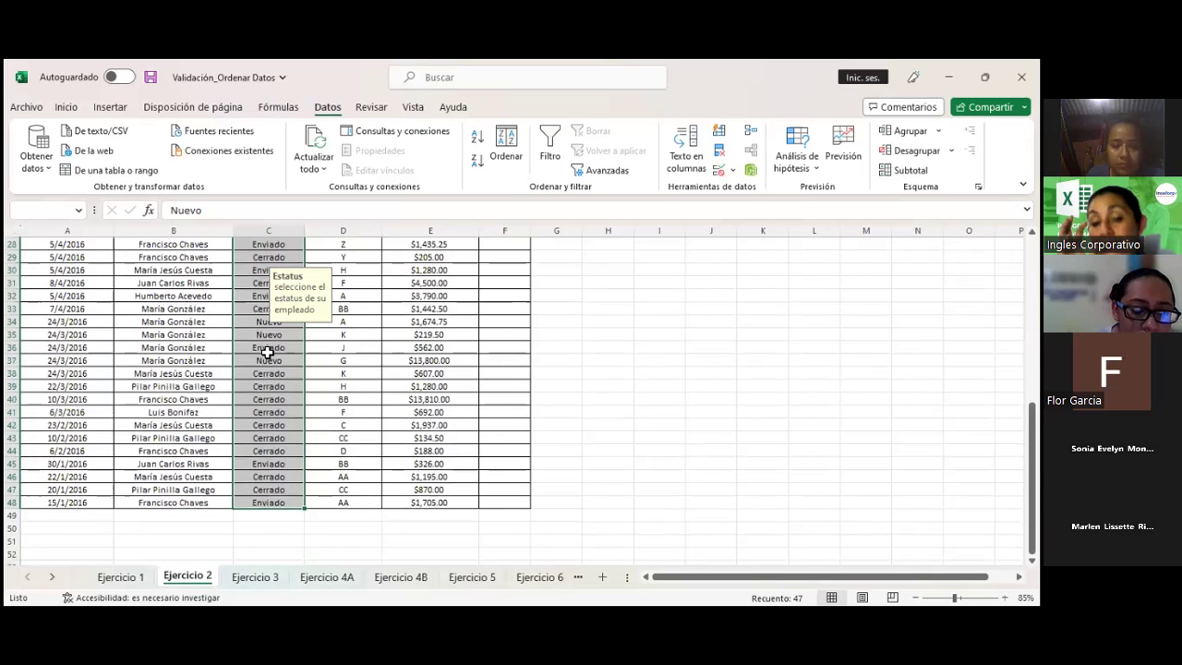
scroll(267, 352, "up", 4)
scroll(267, 353, "up", 1)
scroll(267, 352, "up", 1)
scroll(267, 353, "up", 2)
scroll(267, 353, "up", 1)
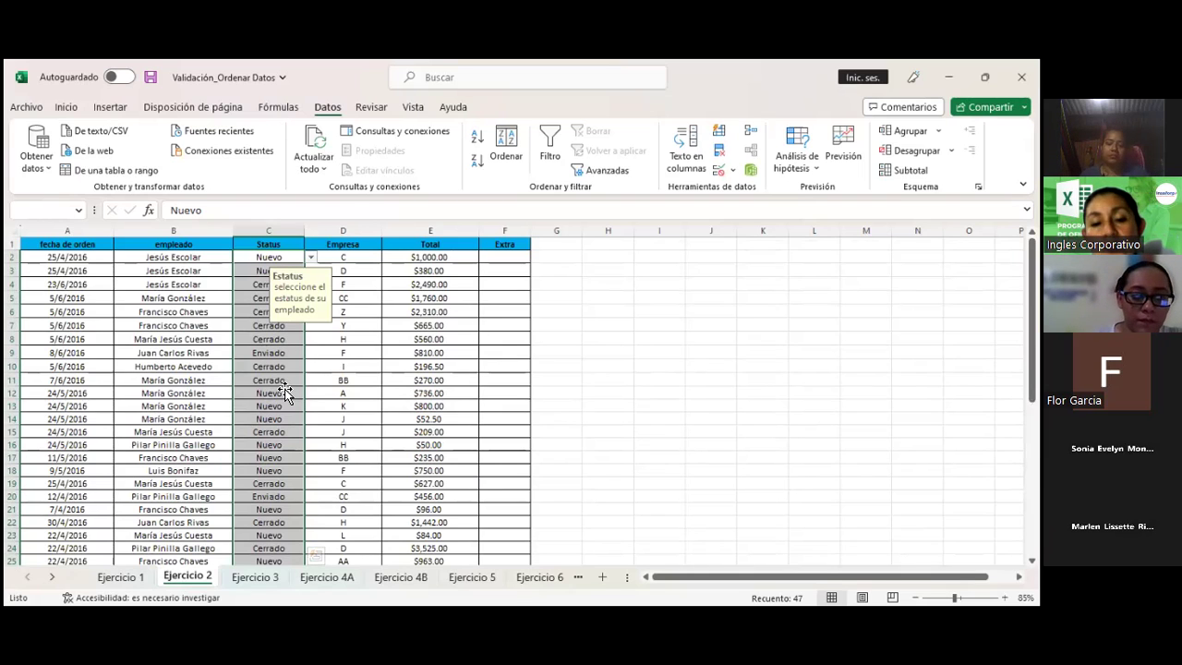
left_click(267, 392)
left_click(266, 483)
scroll(264, 519, "down", 1)
scroll(264, 521, "down", 3)
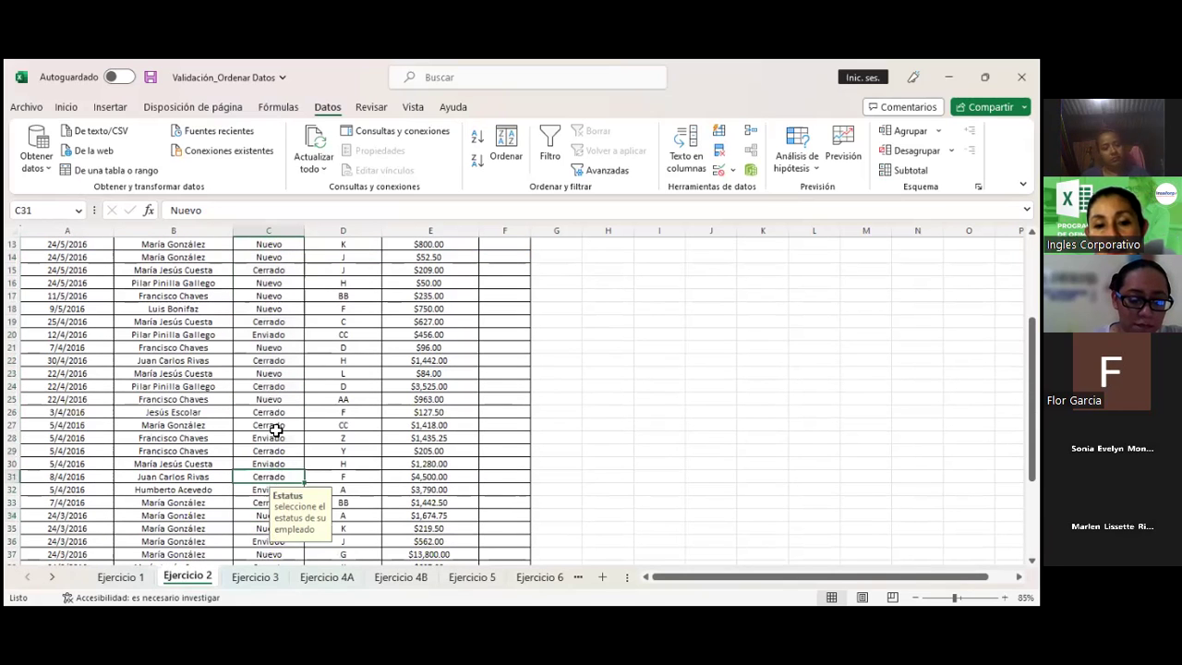
left_click(271, 475)
scroll(268, 504, "down", 2)
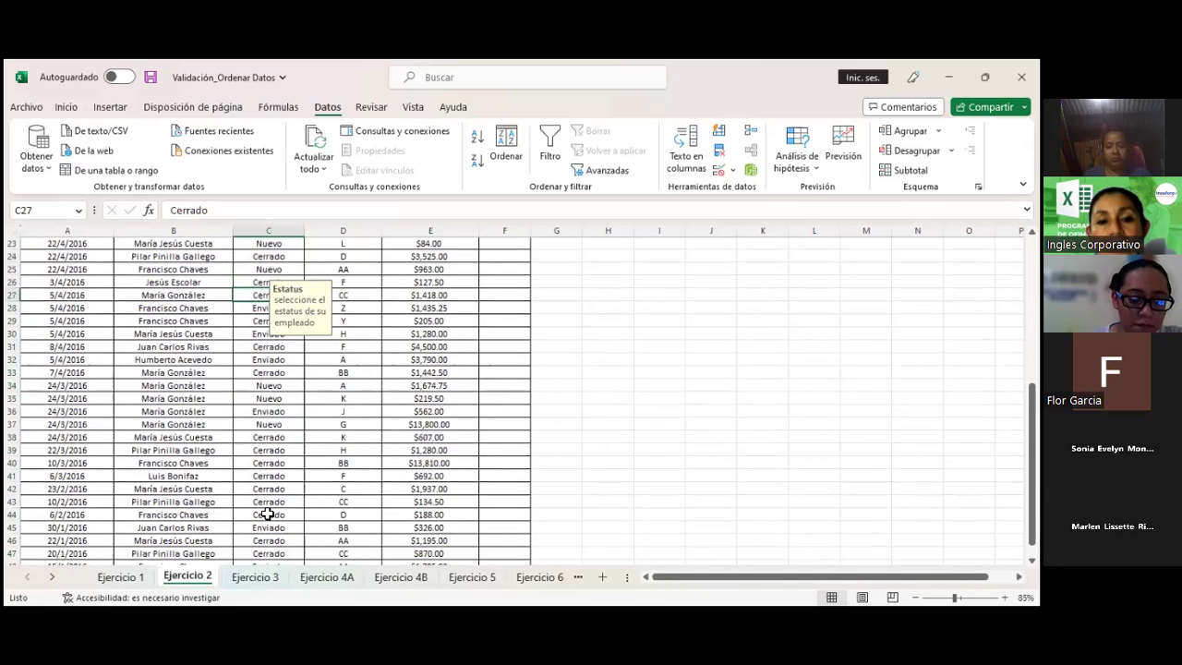
scroll(268, 508, "down", 2)
scroll(272, 498, "down", 2)
Pick the single dropdown entry 'Nuevo, Cerrado' for cell C47.
left_click(276, 450)
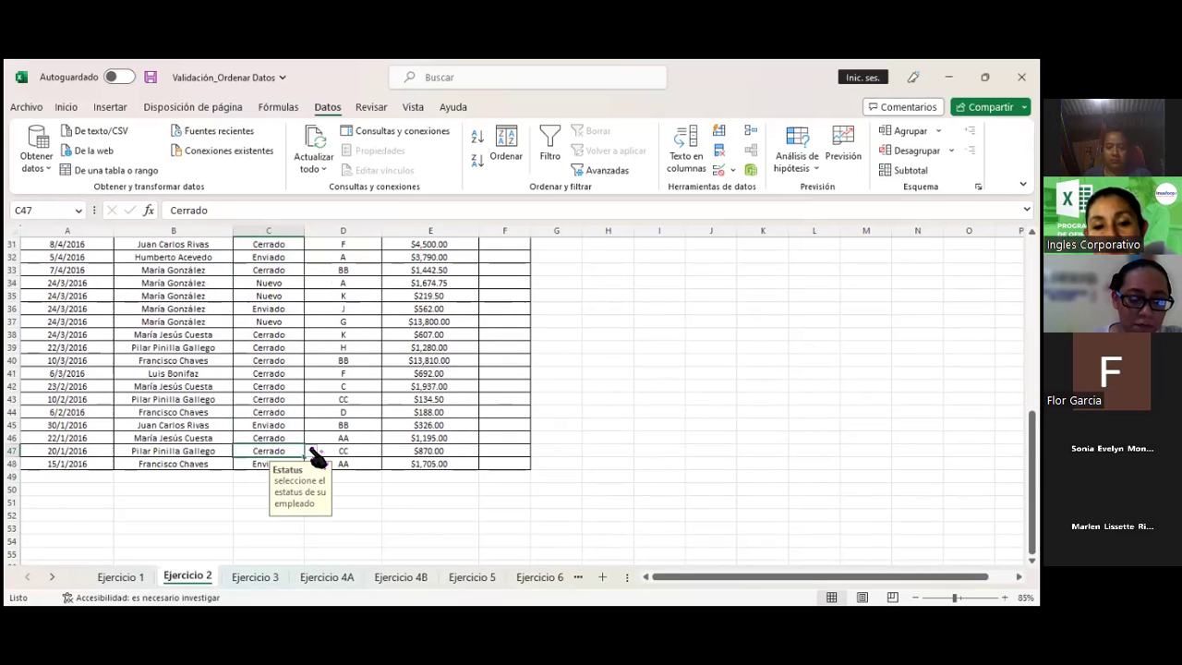
left_click(311, 451)
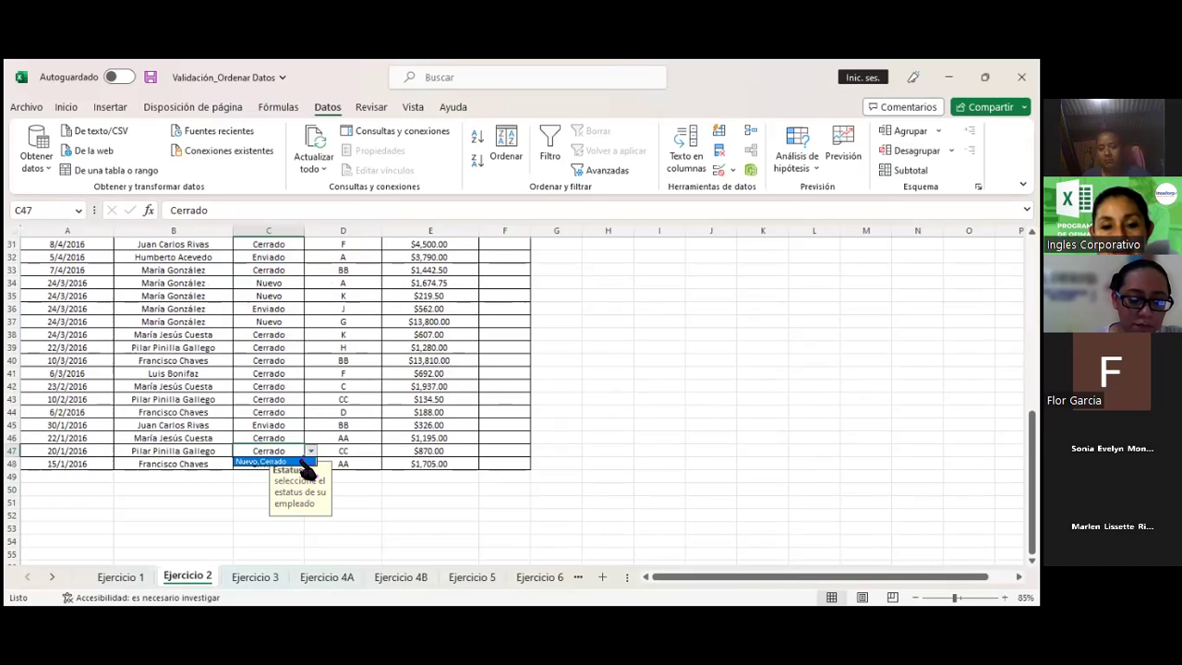
left_click(303, 461)
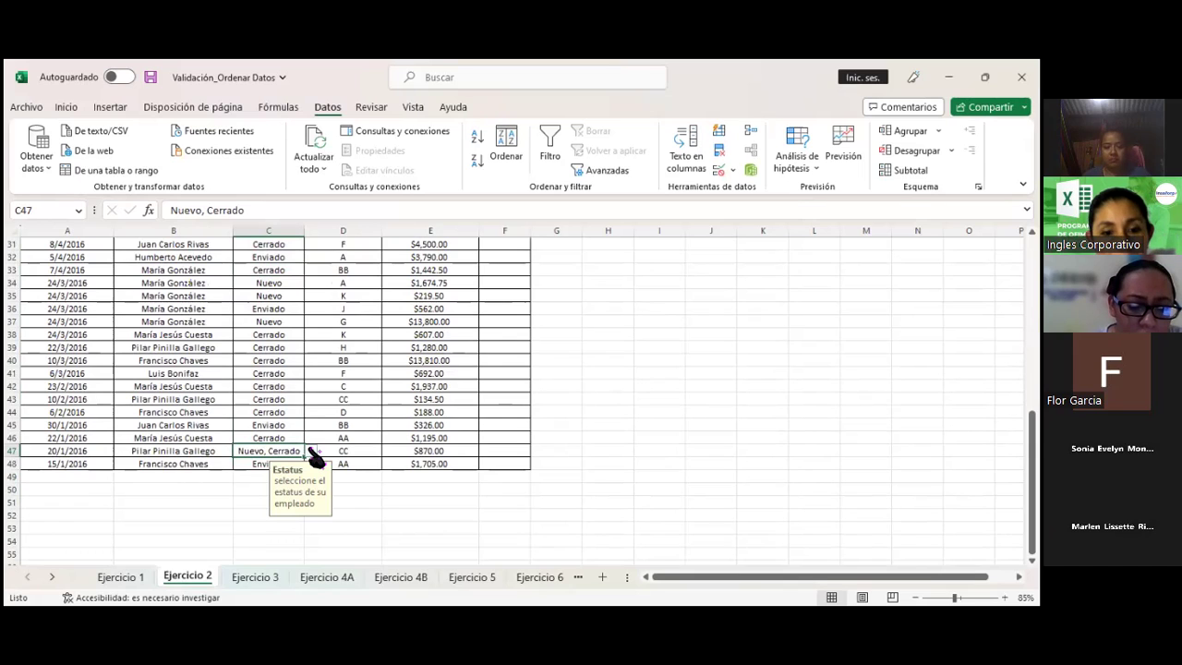
left_click(312, 453)
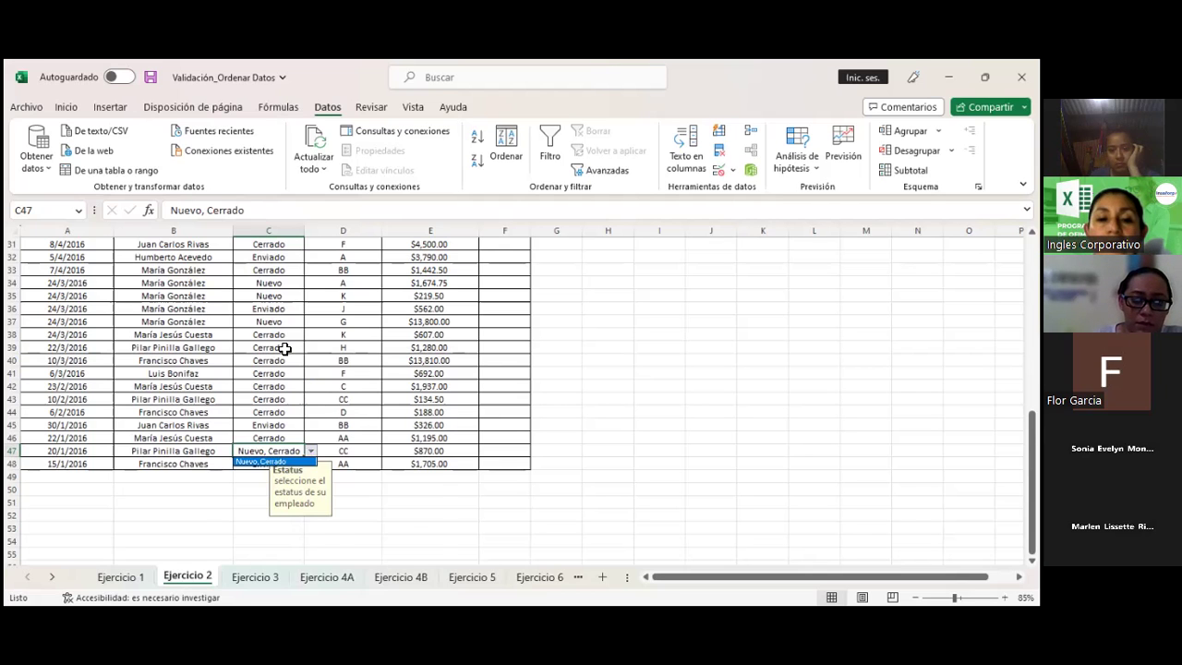
scroll(284, 348, "up", 3)
scroll(279, 312, "up", 4)
scroll(282, 293, "up", 3)
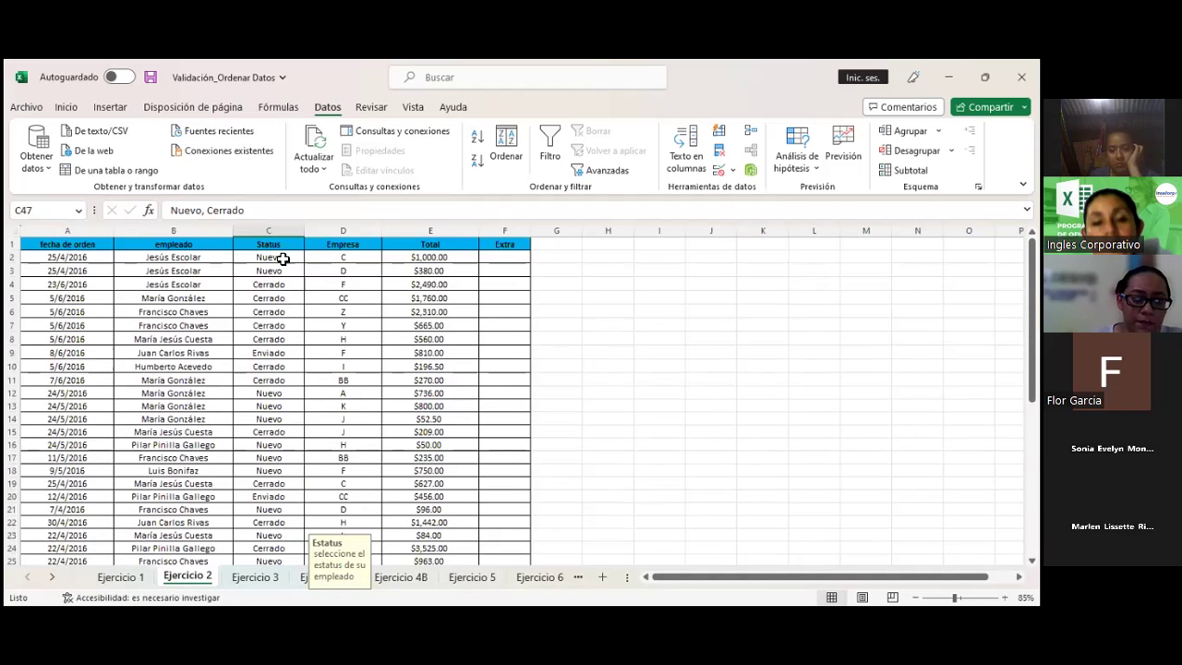
Reselect Status cells C2:C48 and edit the validation list source.
left_click(284, 257)
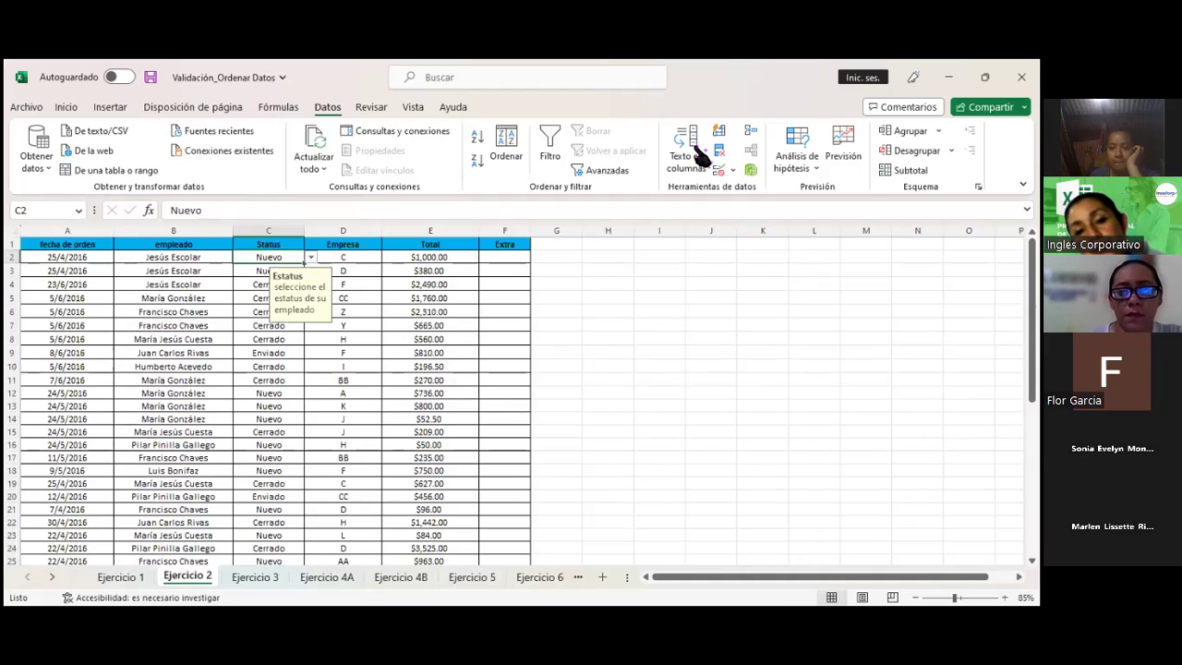
key("ctrl+shift+Down")
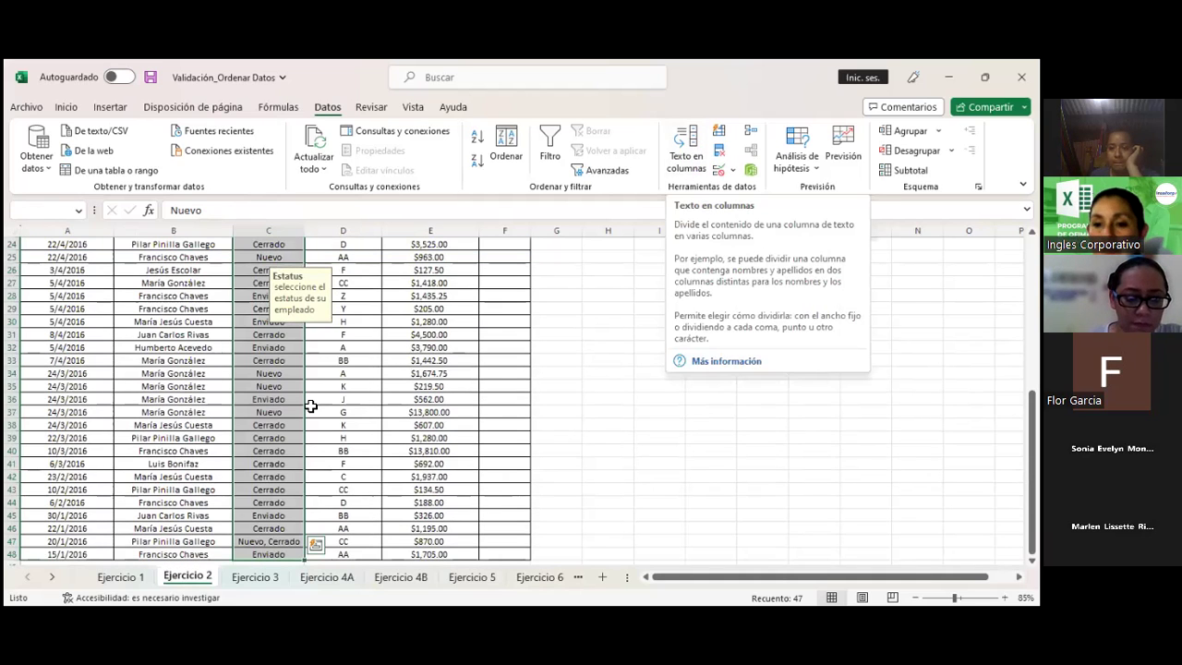
key("ctrl+BackSpace")
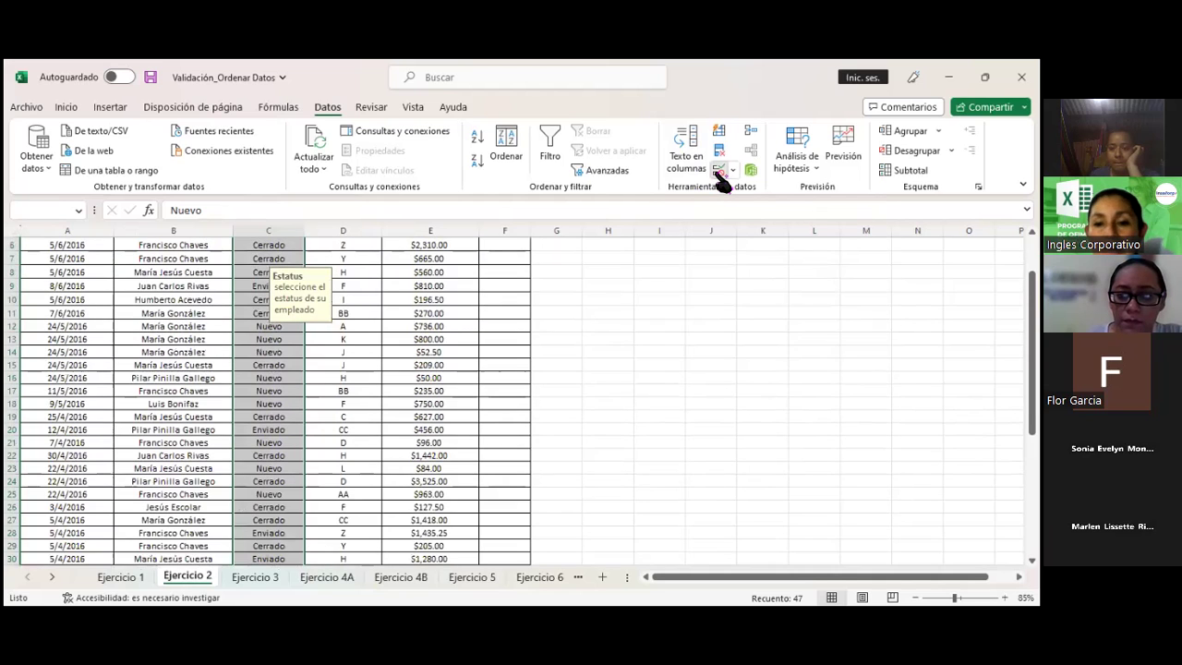
left_click(720, 175)
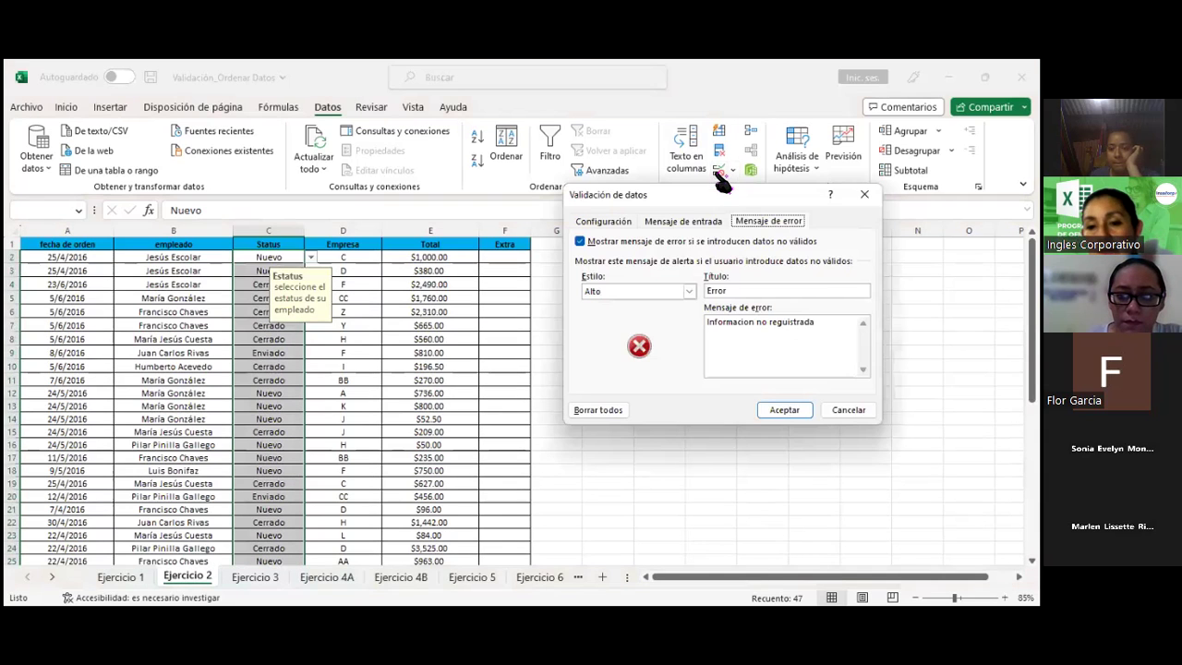
left_click(623, 221)
left_click(661, 334)
left_click(615, 334)
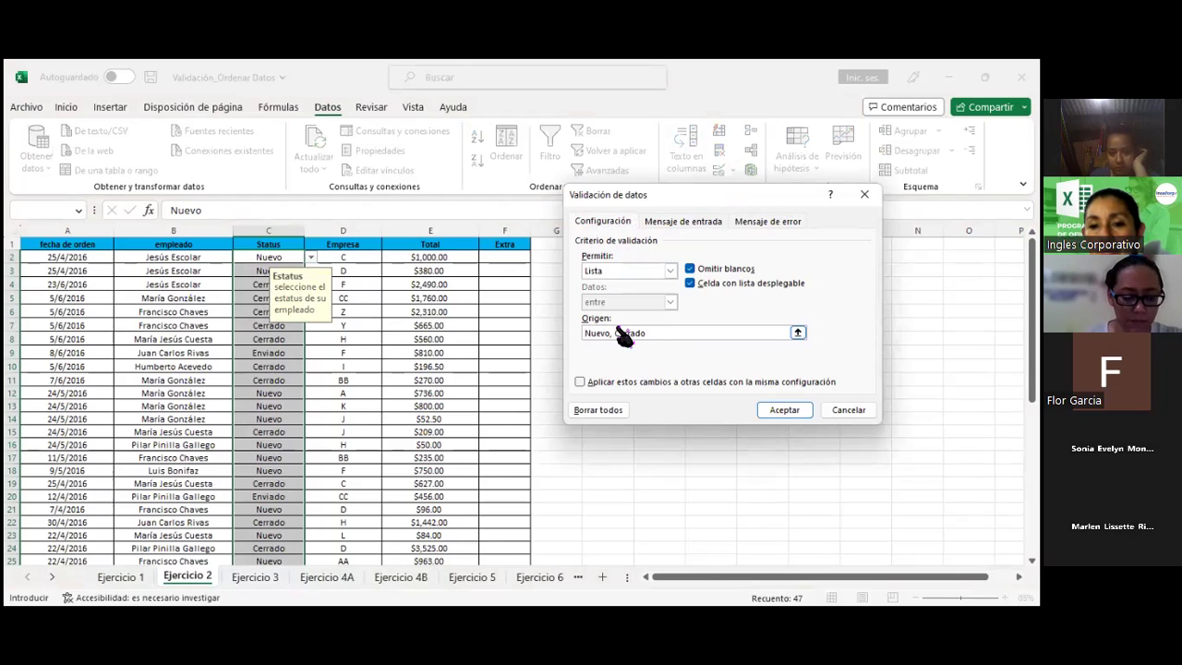
type("=")
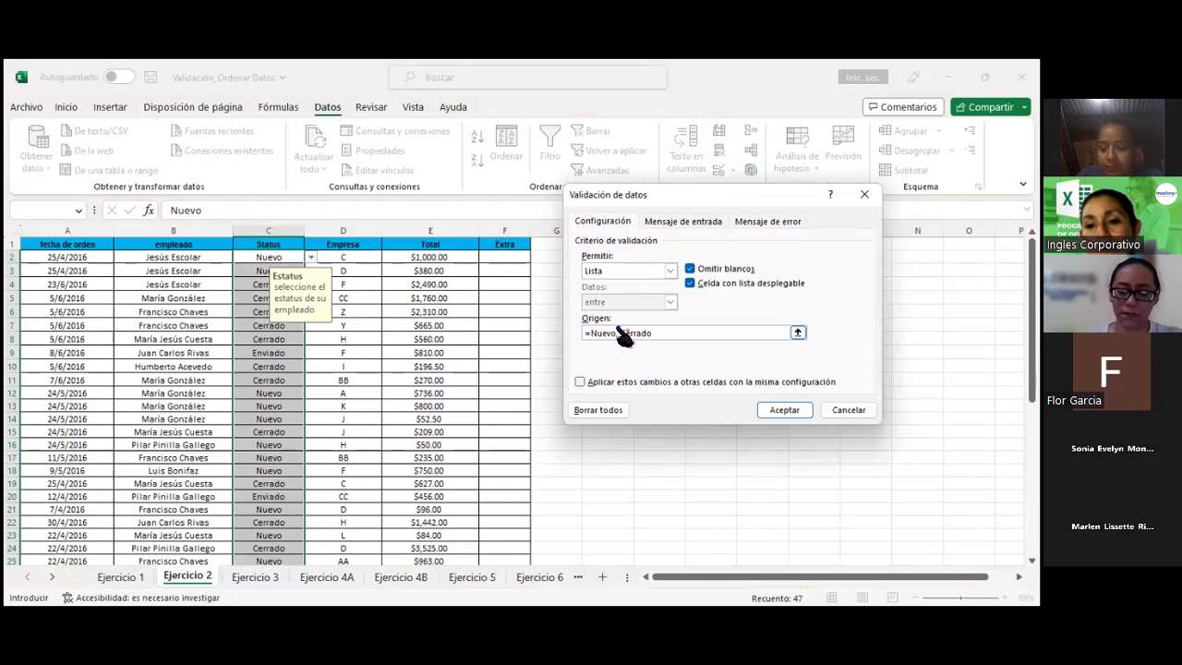
left_click(785, 413)
left_click(785, 411)
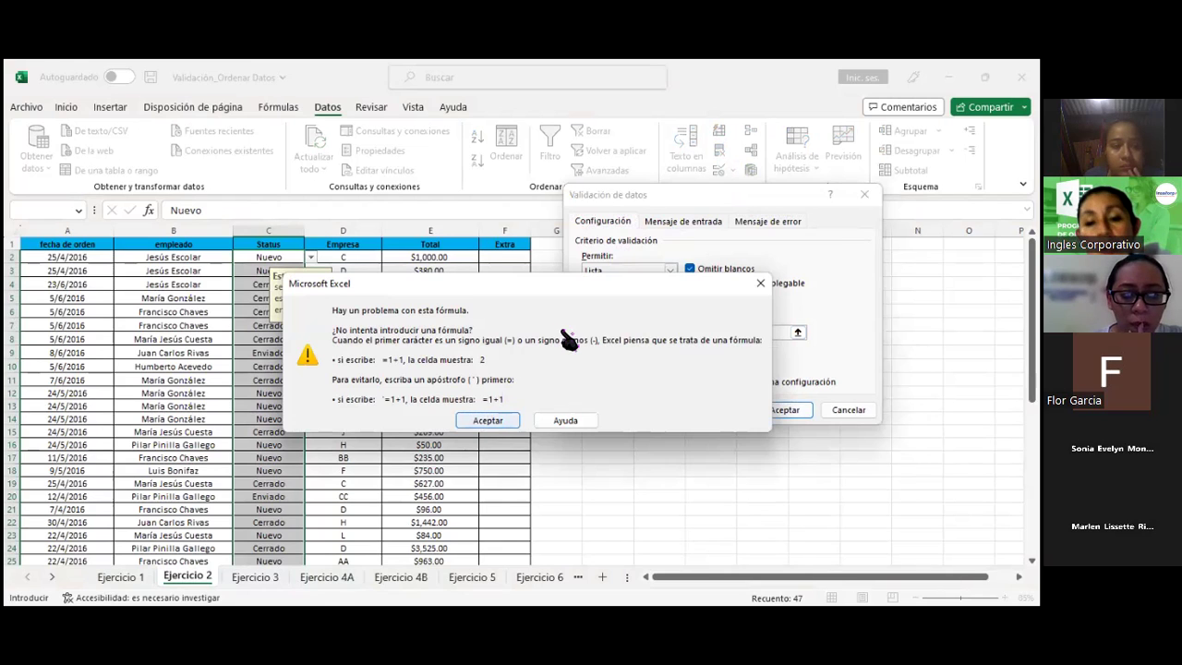
Dismiss the formula error and correct the list source to 'Nuevo; Cerrado', then accept.
key("Return")
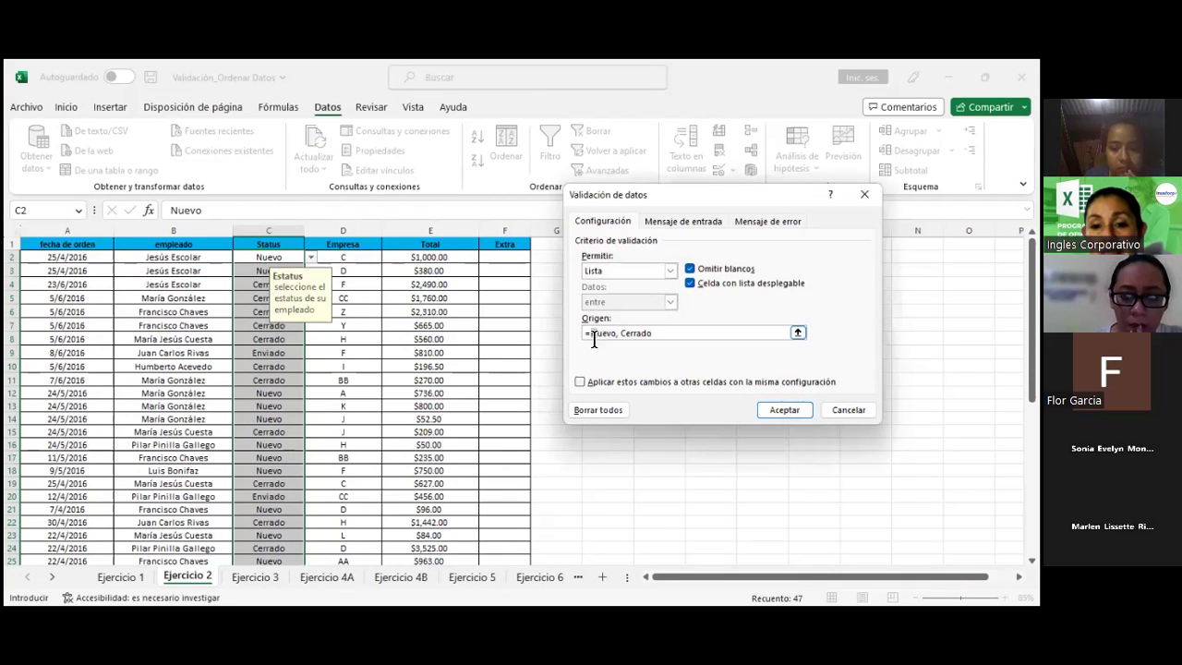
key("Right")
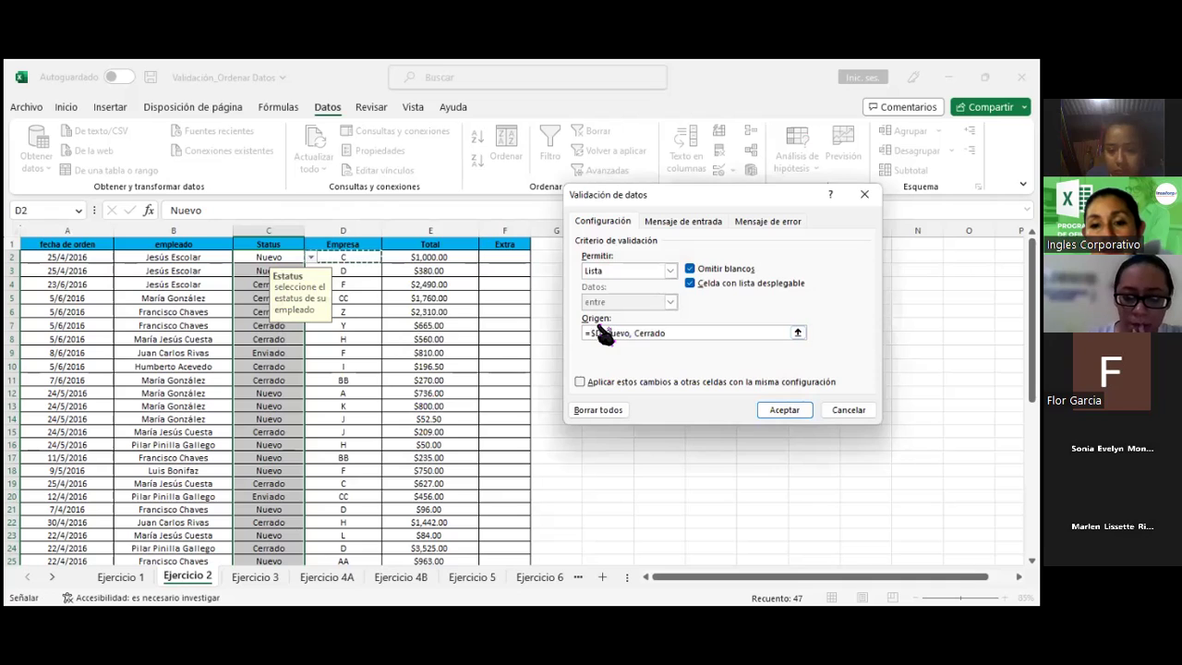
key("Left")
key("BackSpace")
key("BackSpace")
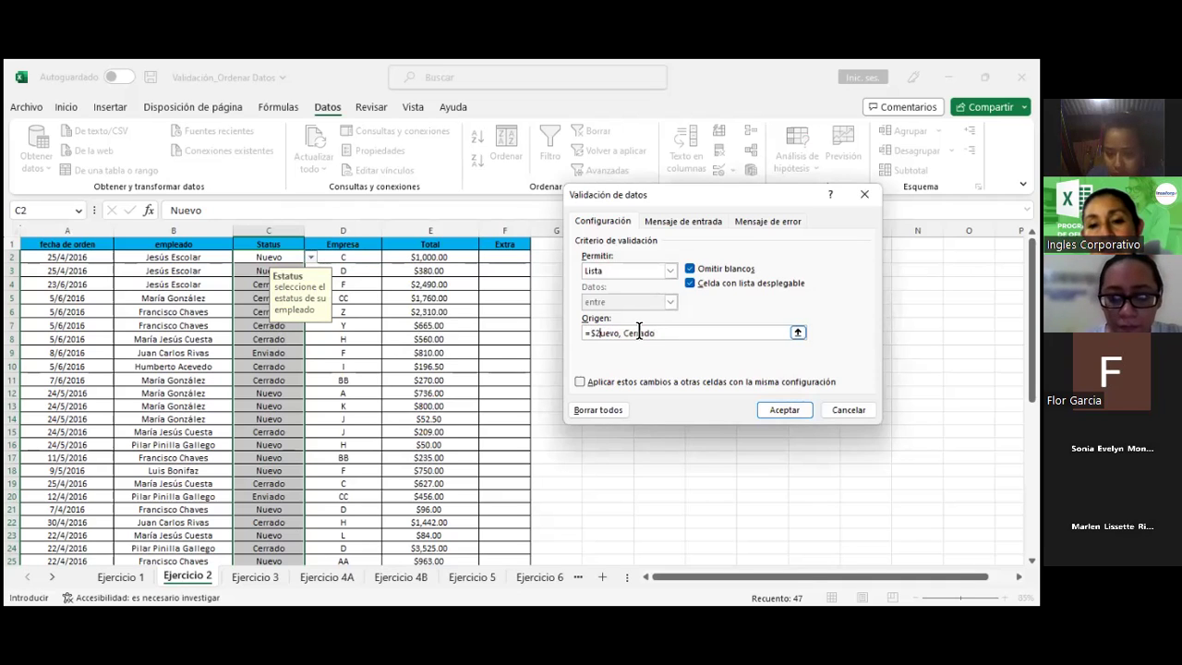
key("BackSpace")
key("BackSpace")
key("BackSpace")
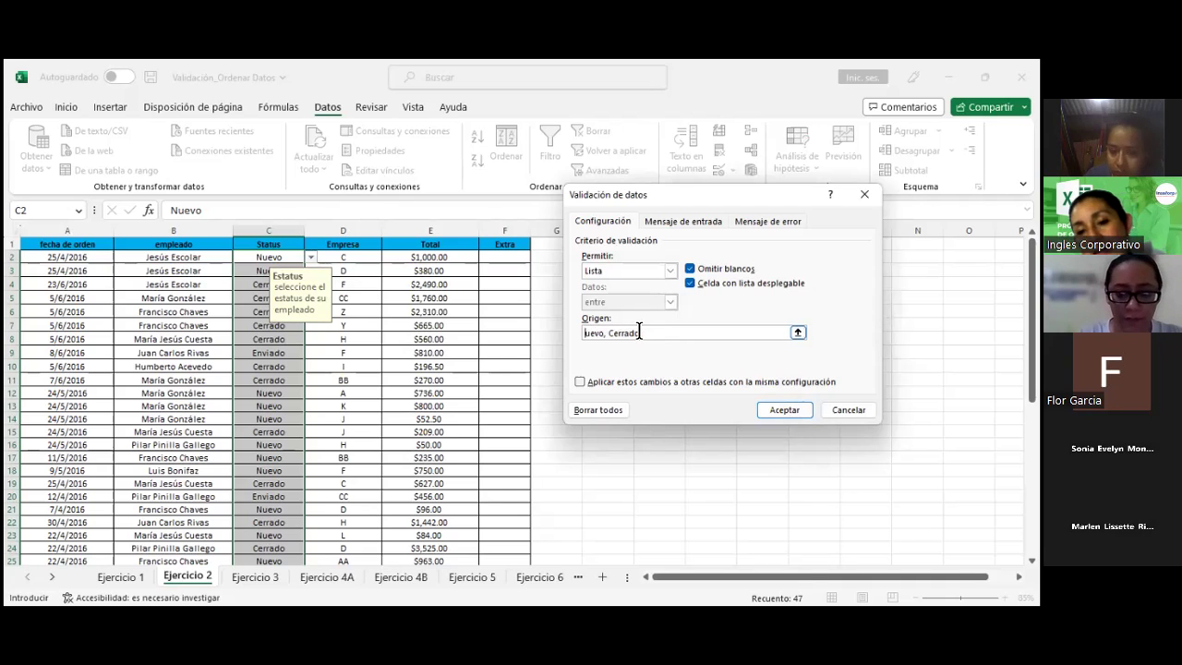
type("N")
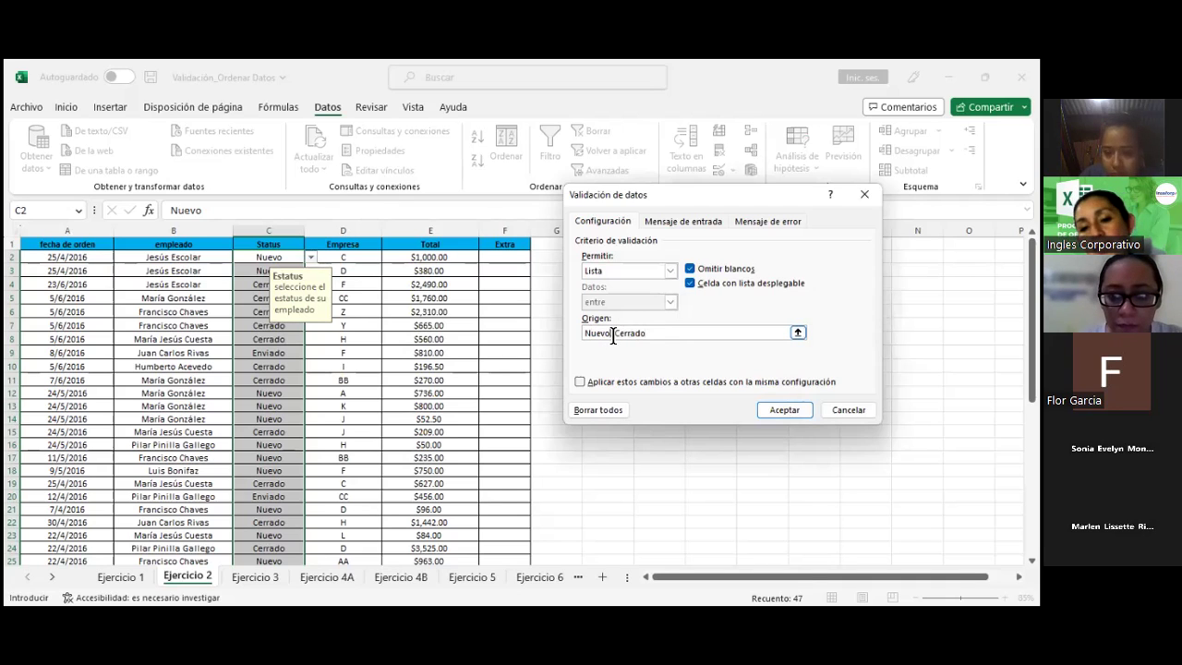
key("Right")
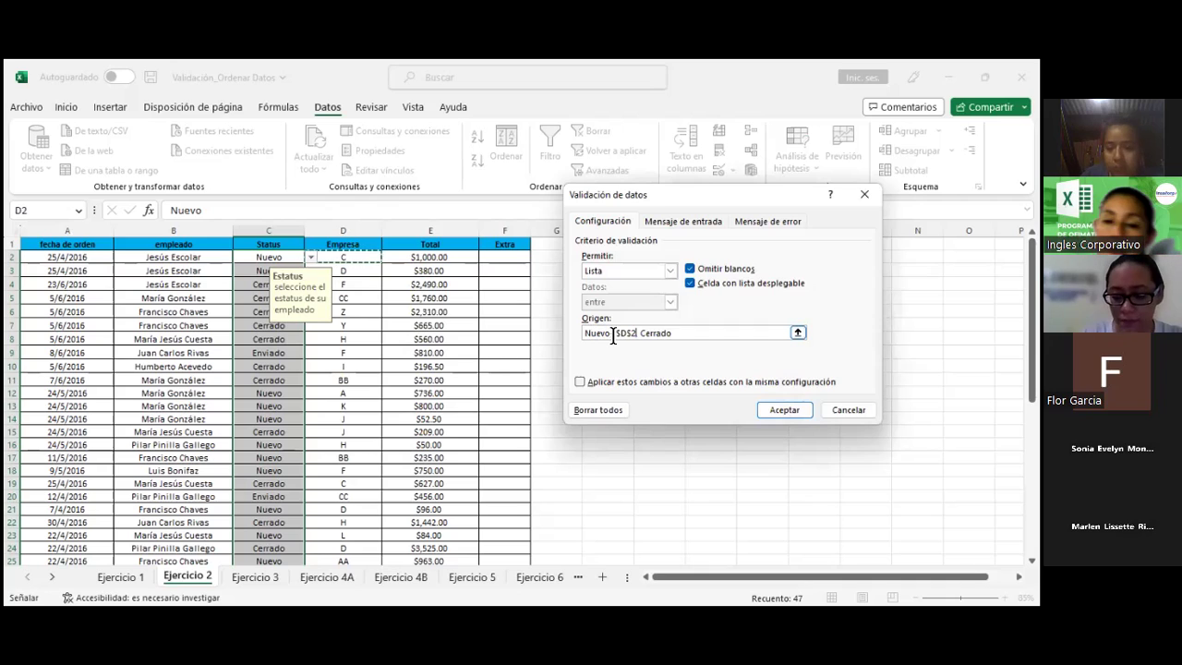
key("Down")
key("BackSpace")
key("BackSpace")
key("BackSpace")
key("BackSpace")
key("Right")
key("Down")
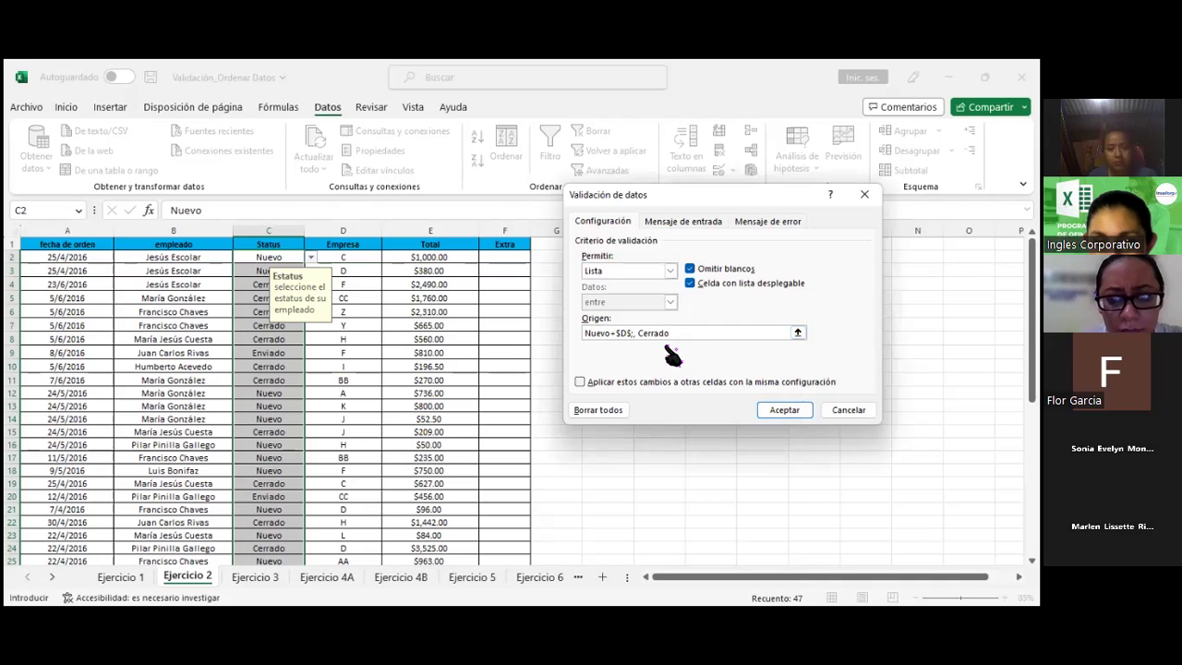
key("BackSpace")
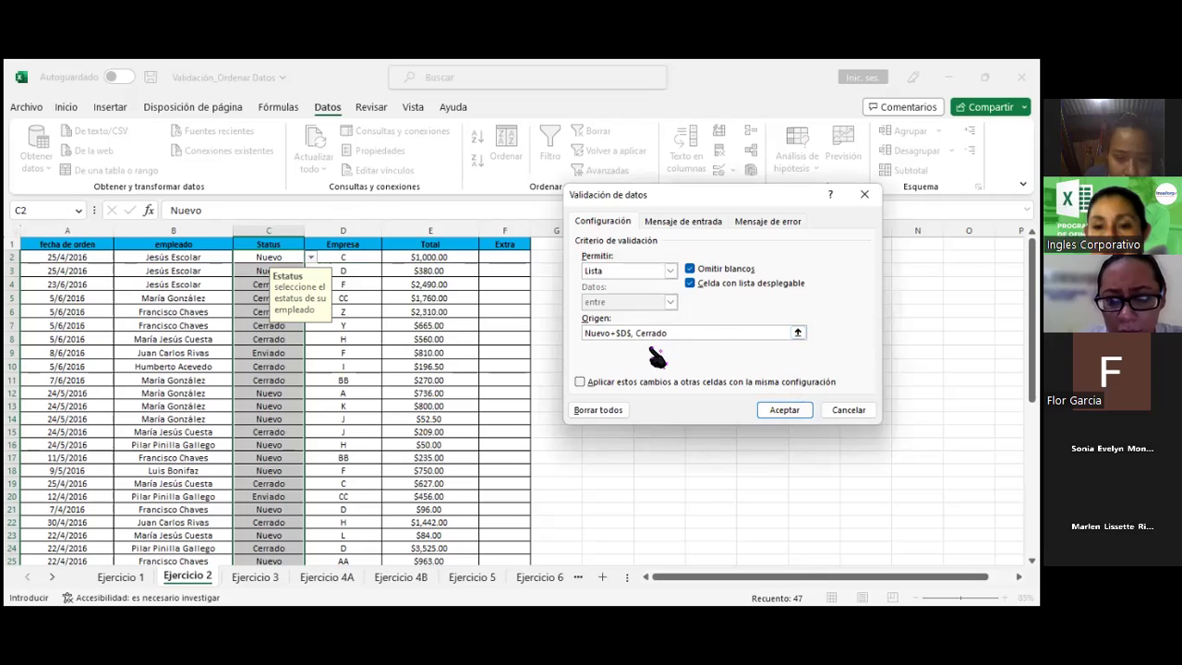
key("BackSpace")
key("BackSpace")
key("BackSpace")
key("BackSpace")
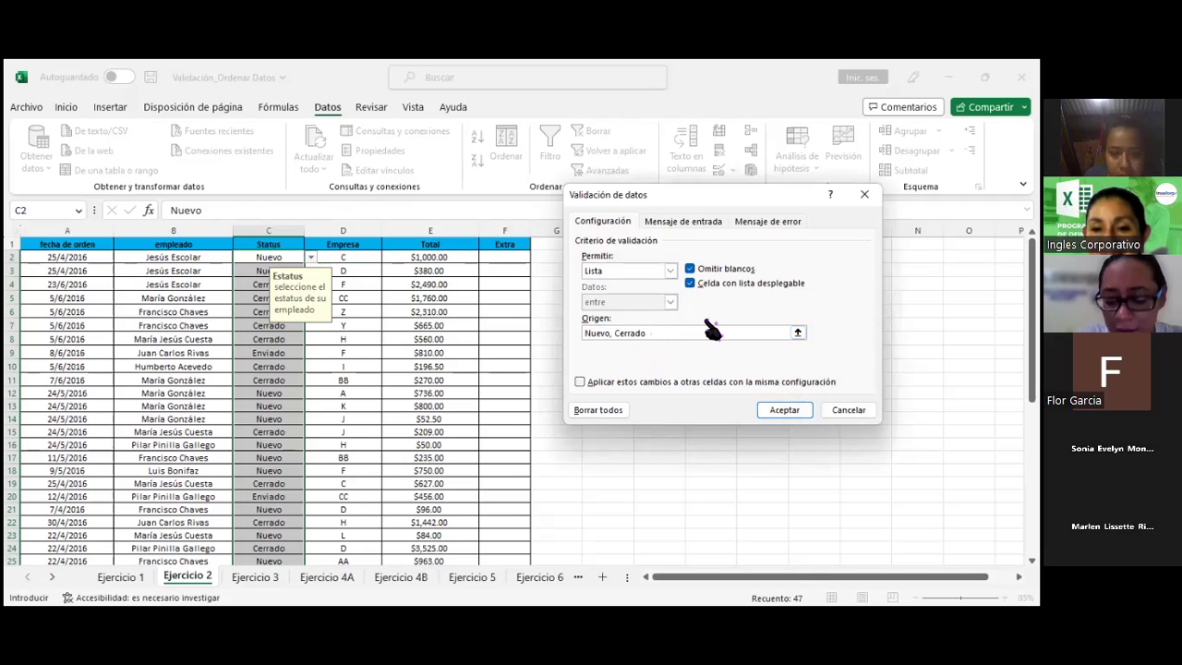
type(",")
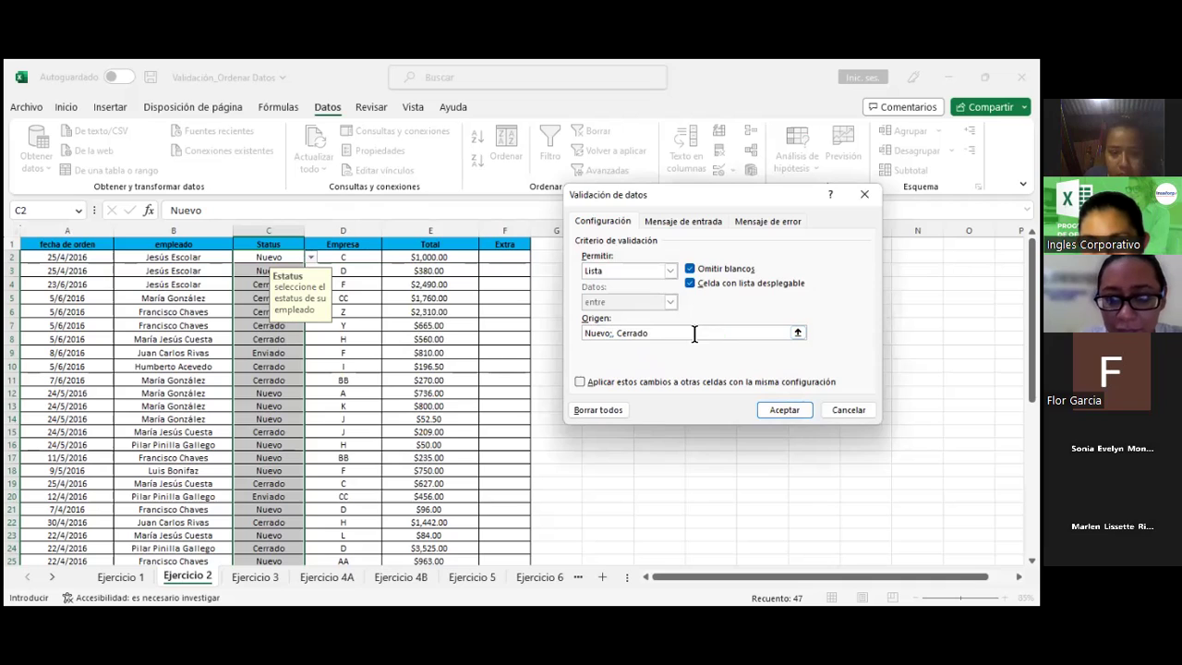
key("BackSpace")
type(";")
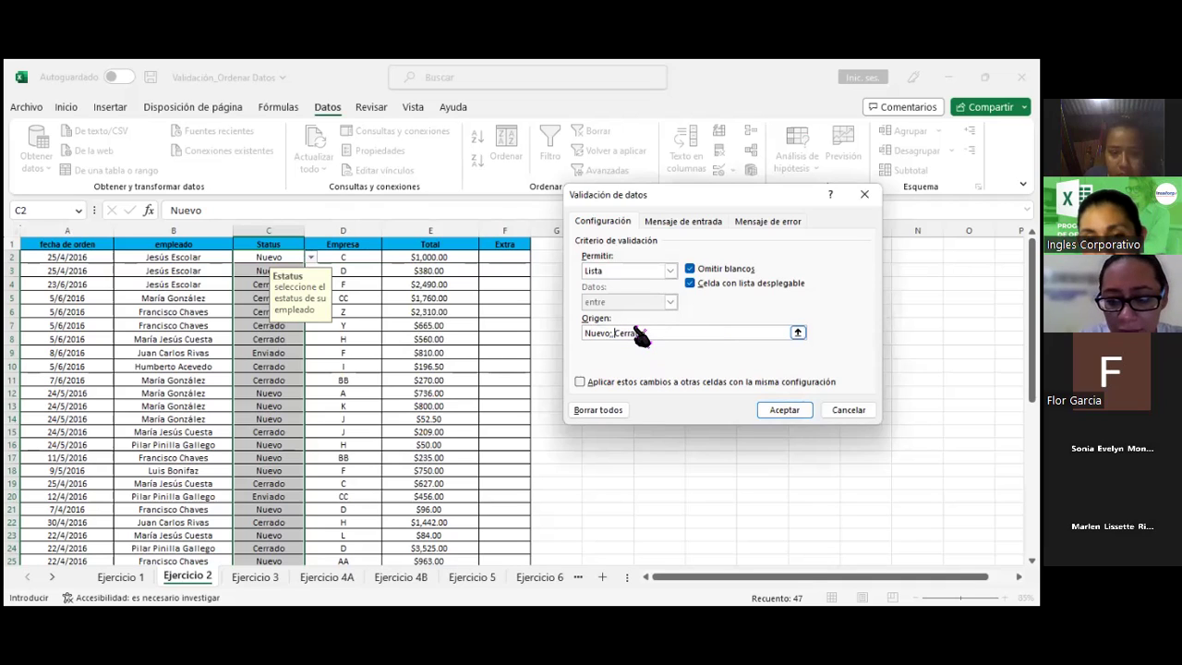
left_click(785, 410)
Verify C2's dropdown offers Nuevo and Cerrado, then select the Enviado cell C9.
left_click(311, 257)
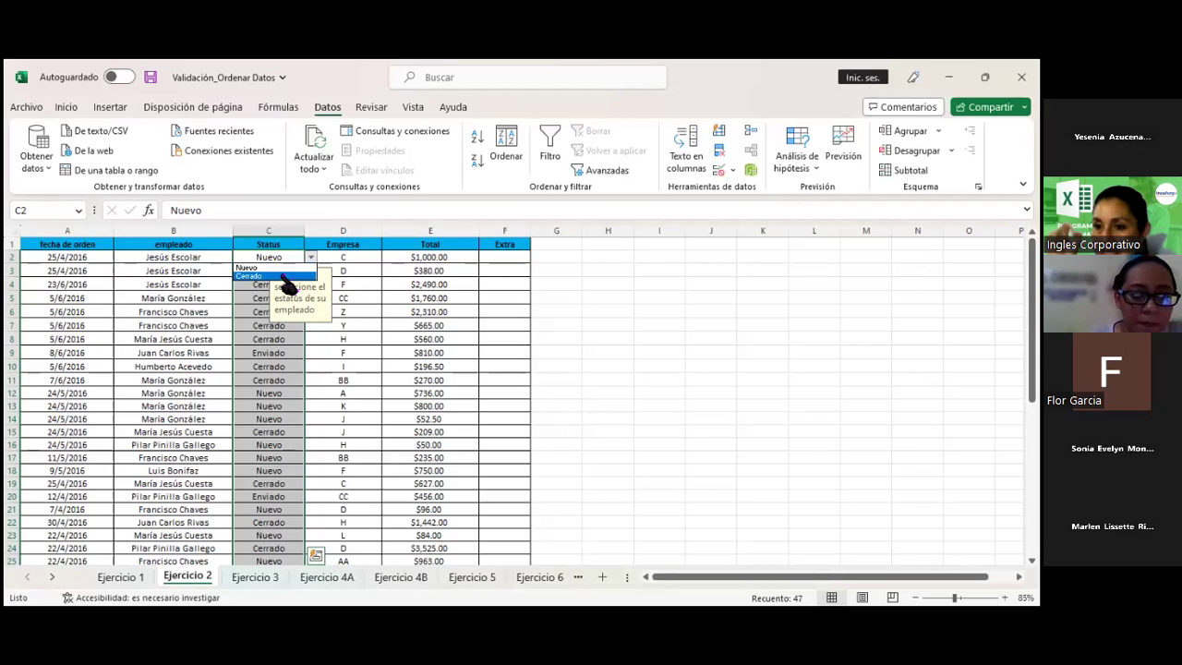
key("Escape")
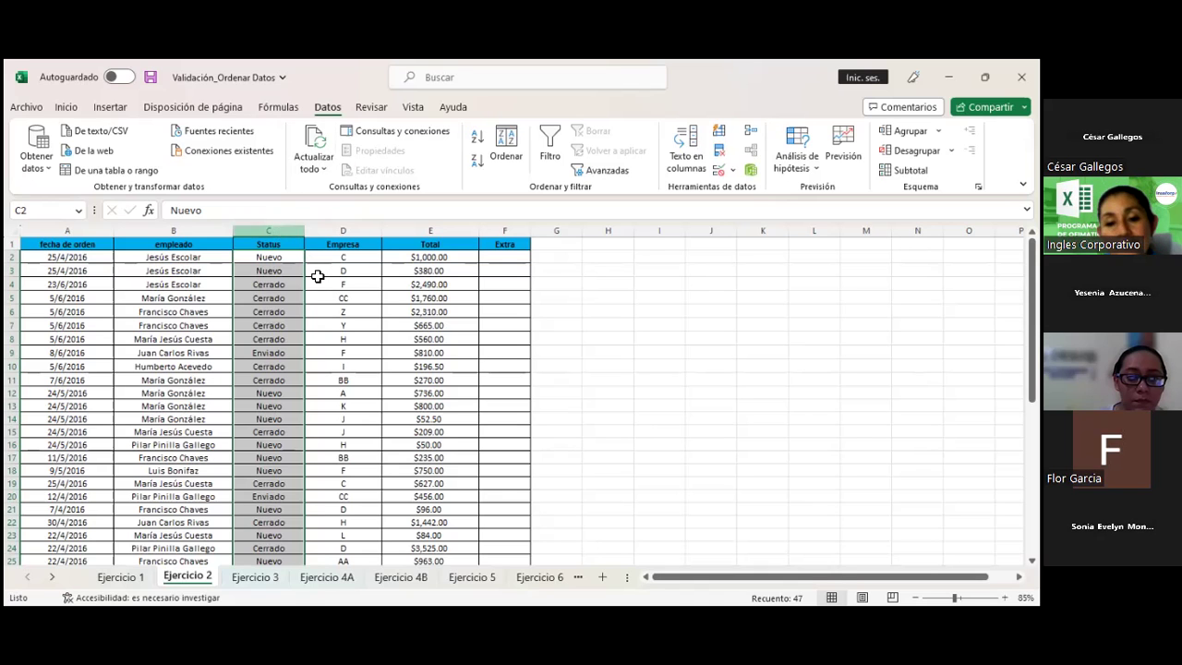
left_click(364, 296)
left_click(268, 355)
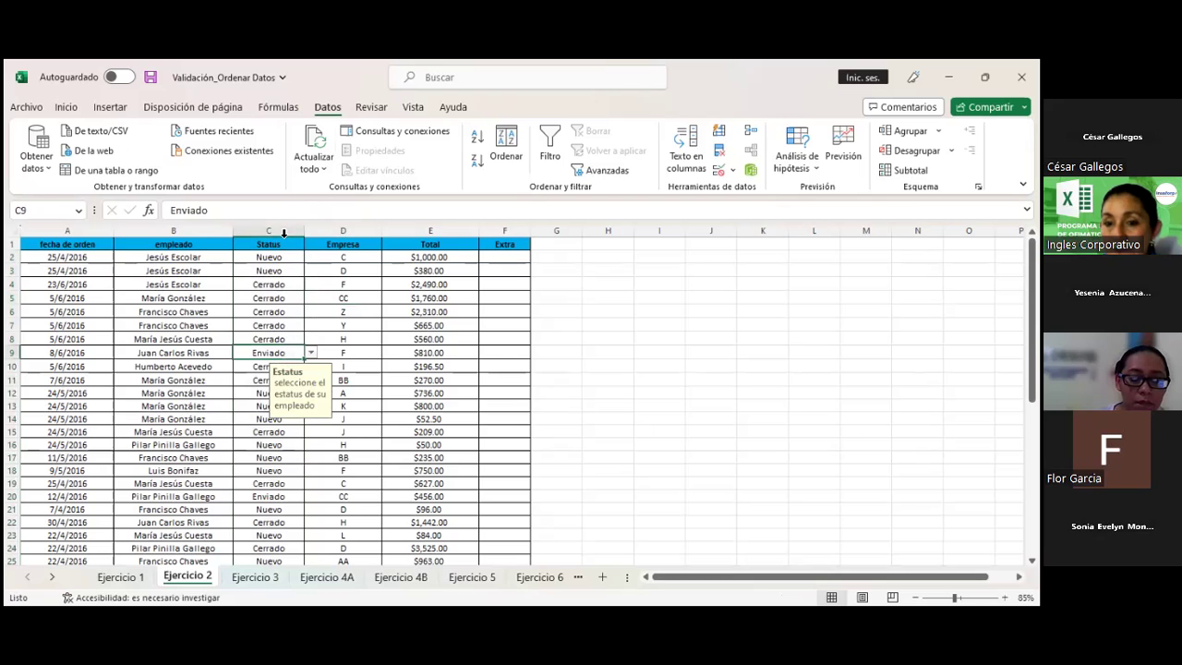
Circle invalid data in red so every Enviado entry in Status is flagged.
left_click(732, 170)
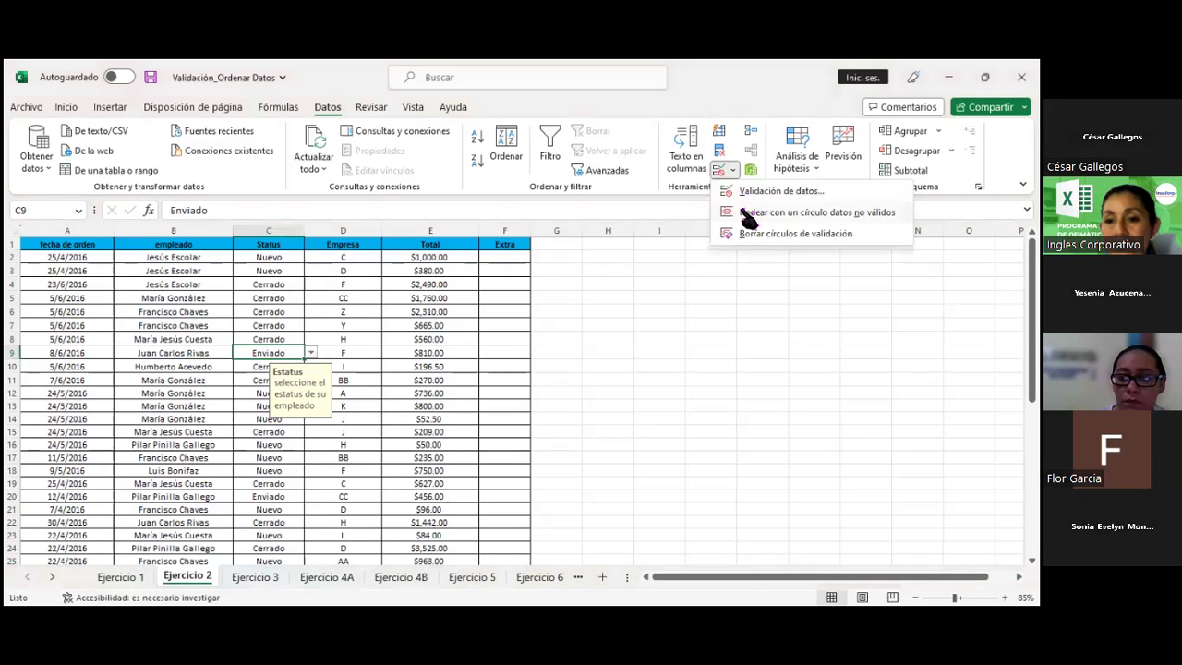
left_click(742, 211)
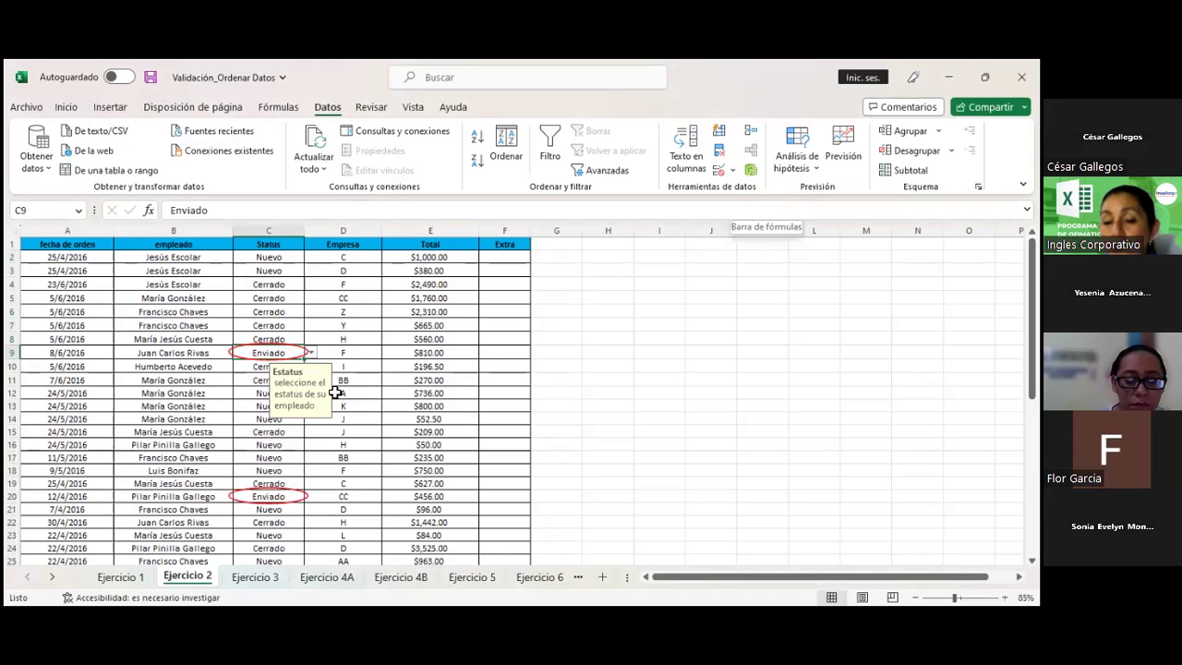
scroll(252, 469, "down", 1)
scroll(253, 469, "down", 2)
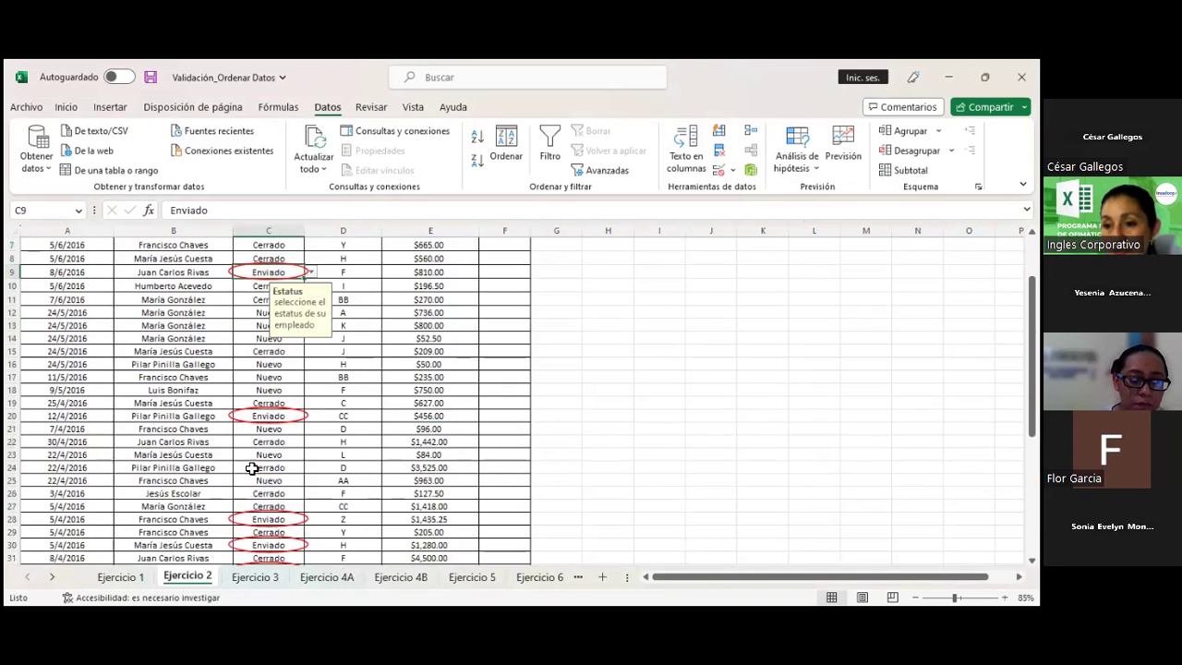
scroll(252, 469, "down", 2)
scroll(253, 469, "down", 2)
scroll(252, 469, "down", 7)
scroll(253, 469, "up", 2)
scroll(284, 465, "up", 2)
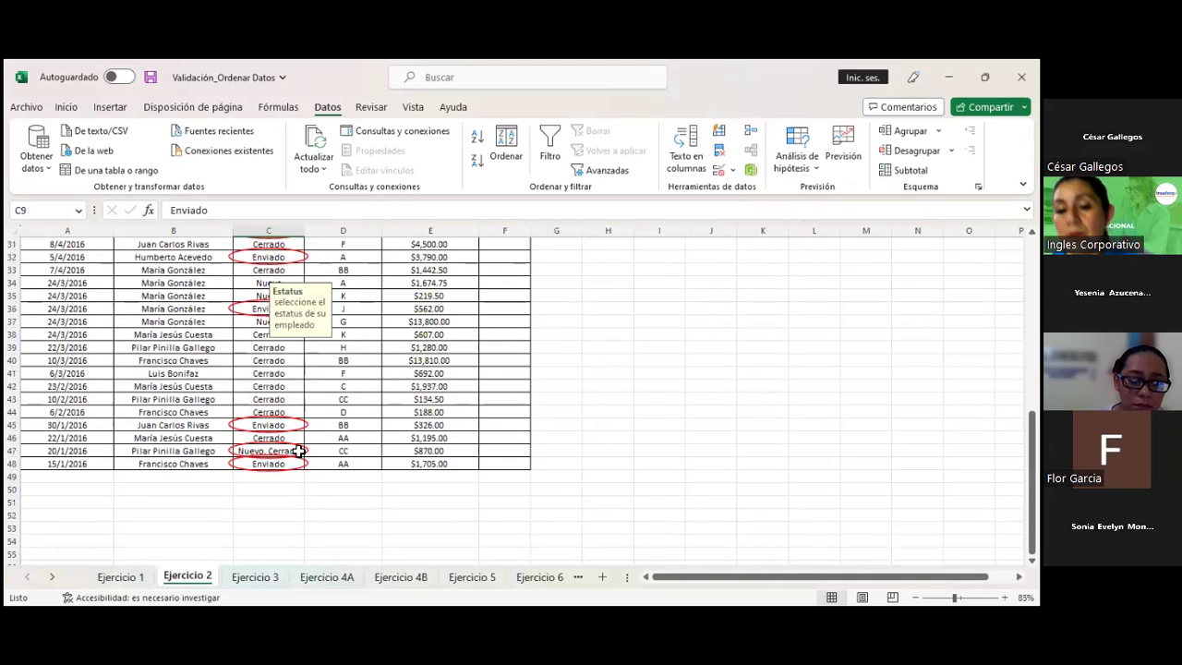
Inspect the circled C47 entry and neighbouring cells D46 and E46–E48.
left_click(298, 450)
left_click(397, 442)
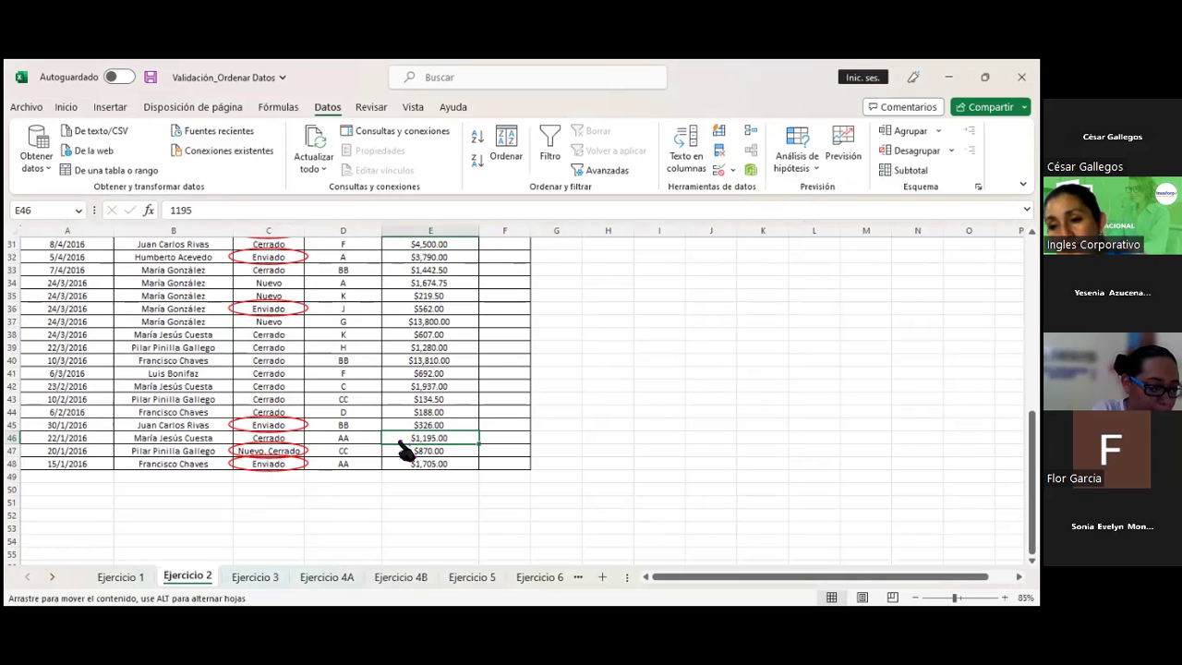
key("Down")
key("Down")
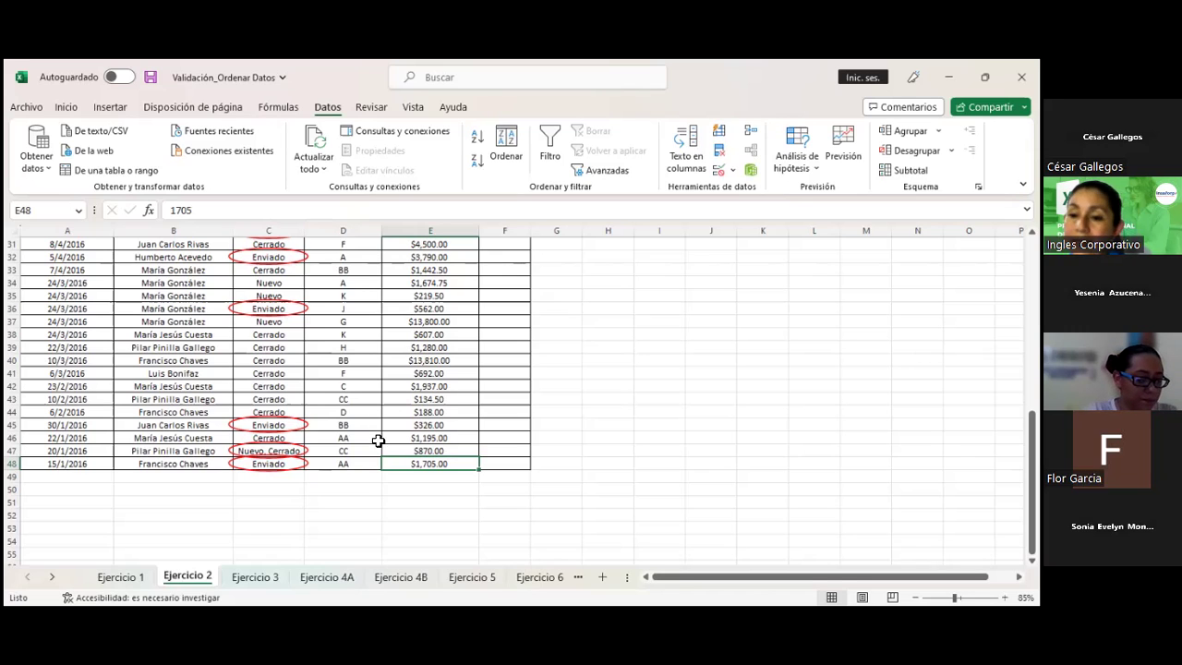
left_click(379, 440)
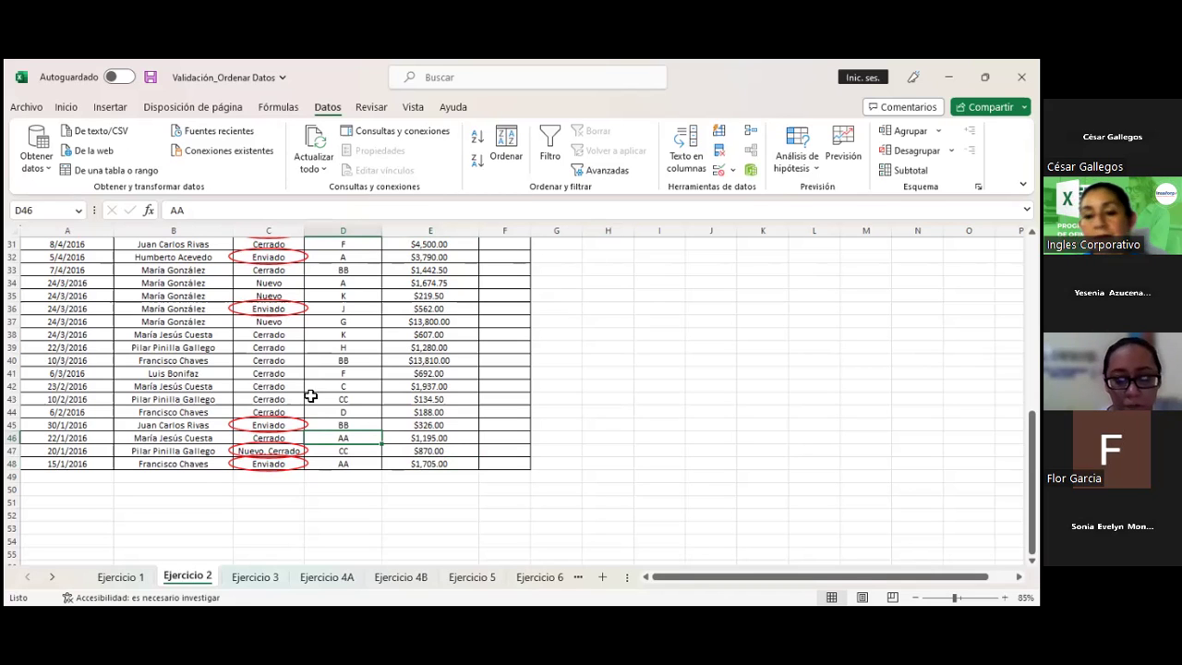
scroll(311, 395, "up", 7)
scroll(594, 280, "up", 3)
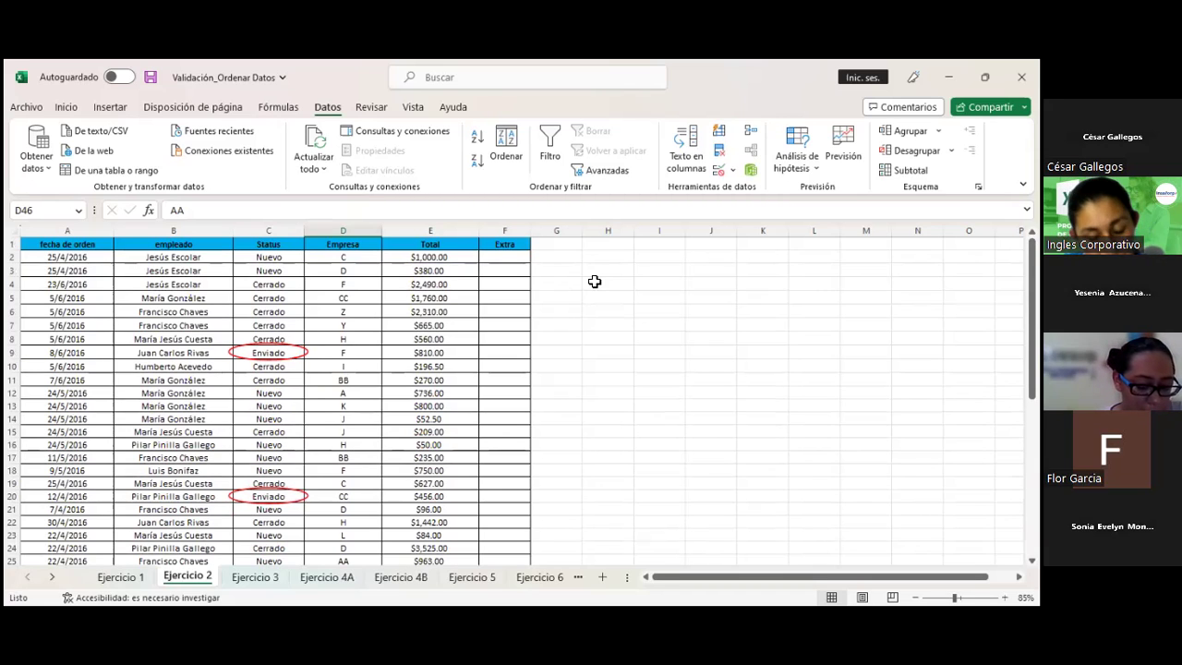
scroll(594, 280, "down", 1)
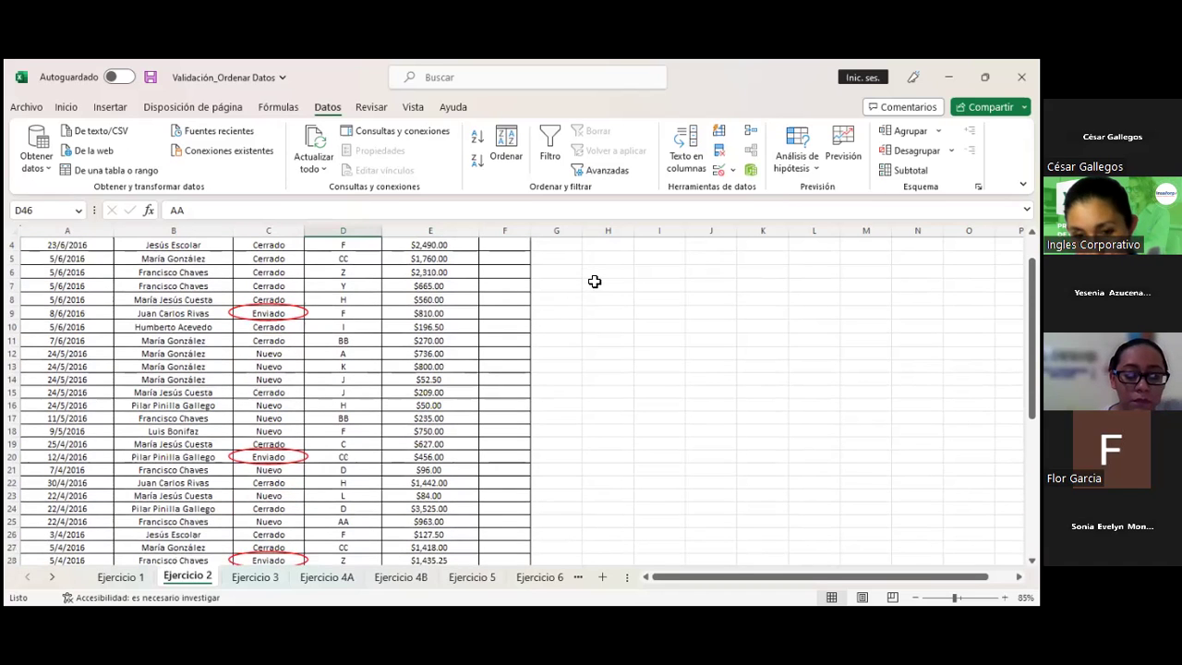
scroll(594, 281, "up", 1)
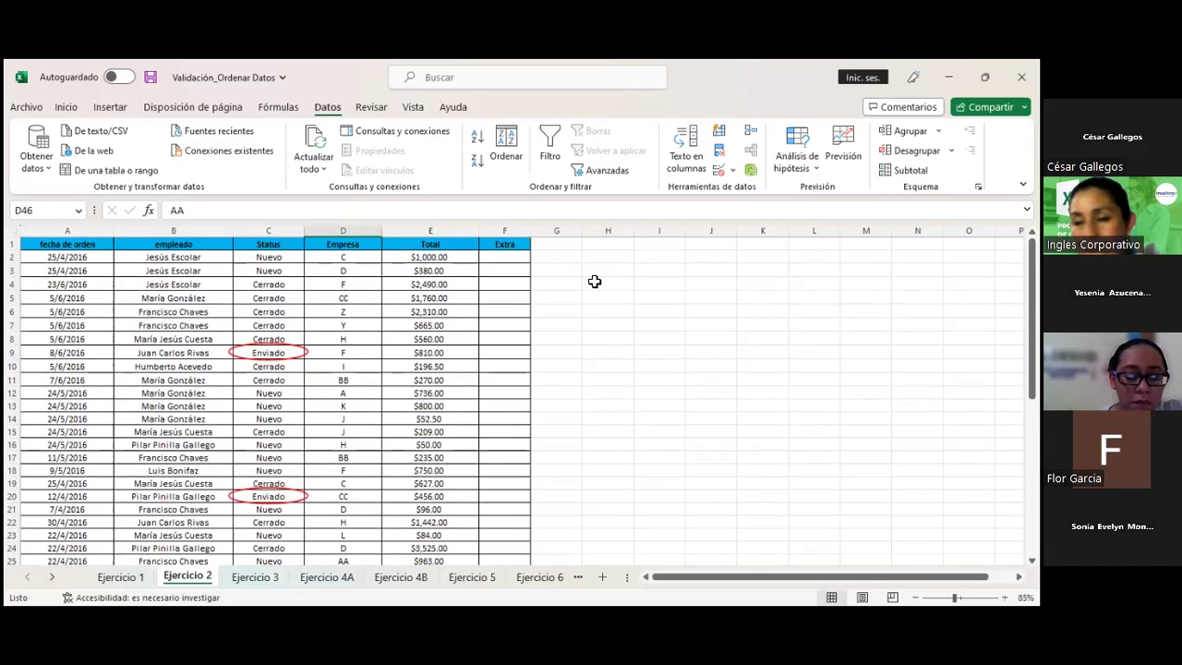
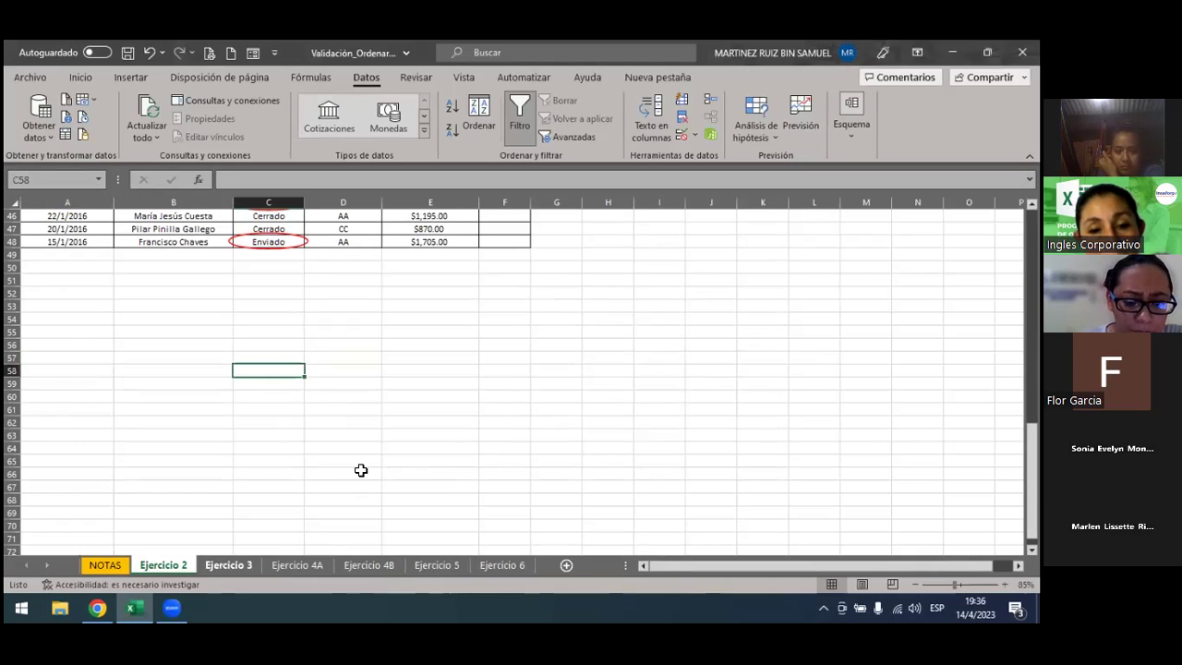
Go to the Ejercicio 3 sheet and select cell C4 under the Fecha header.
key("ctrl+Page_Down")
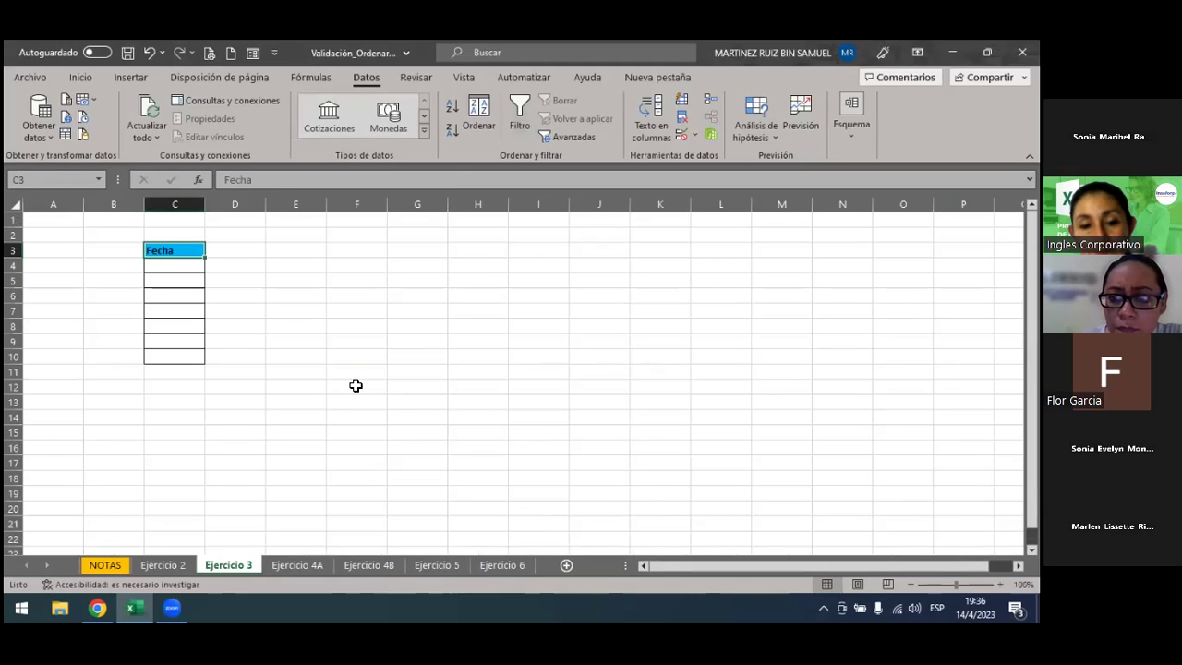
left_click(354, 386)
scroll(336, 373, "down", 2)
scroll(336, 373, "up", 2)
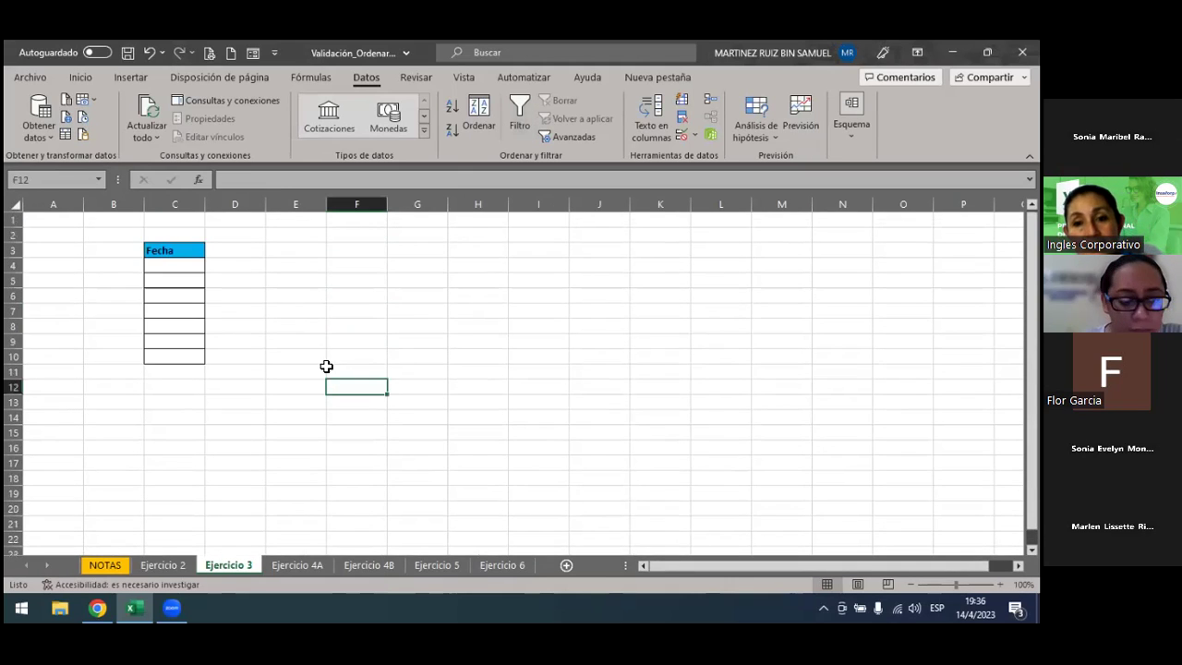
left_click(157, 263)
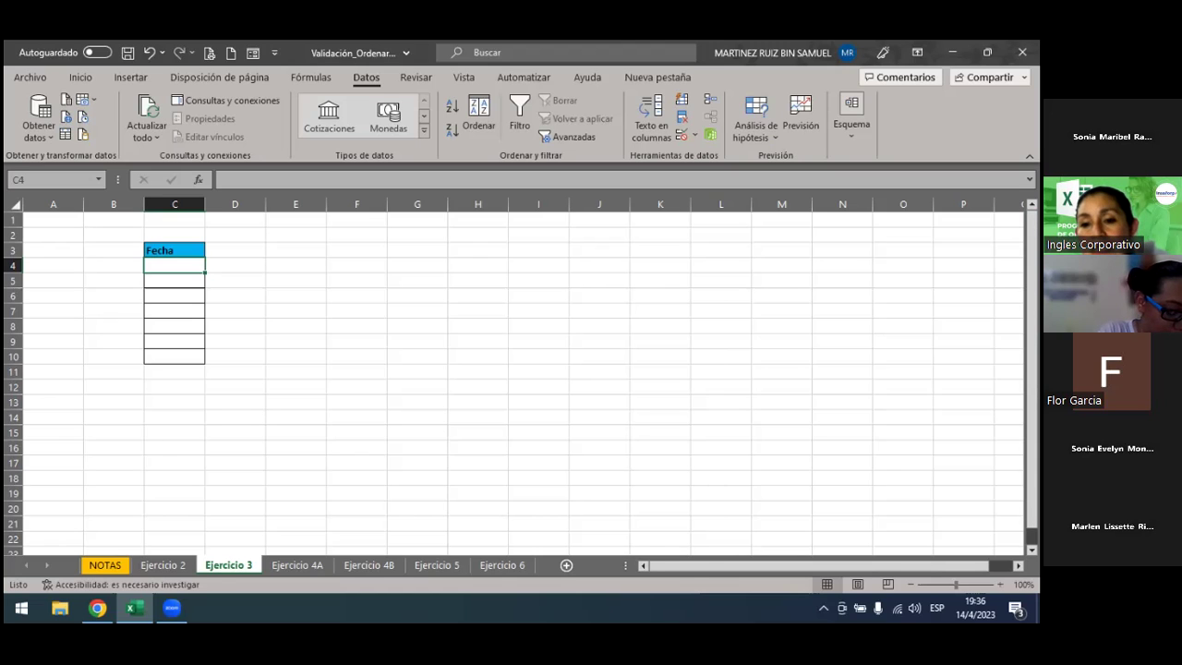
left_click(258, 295)
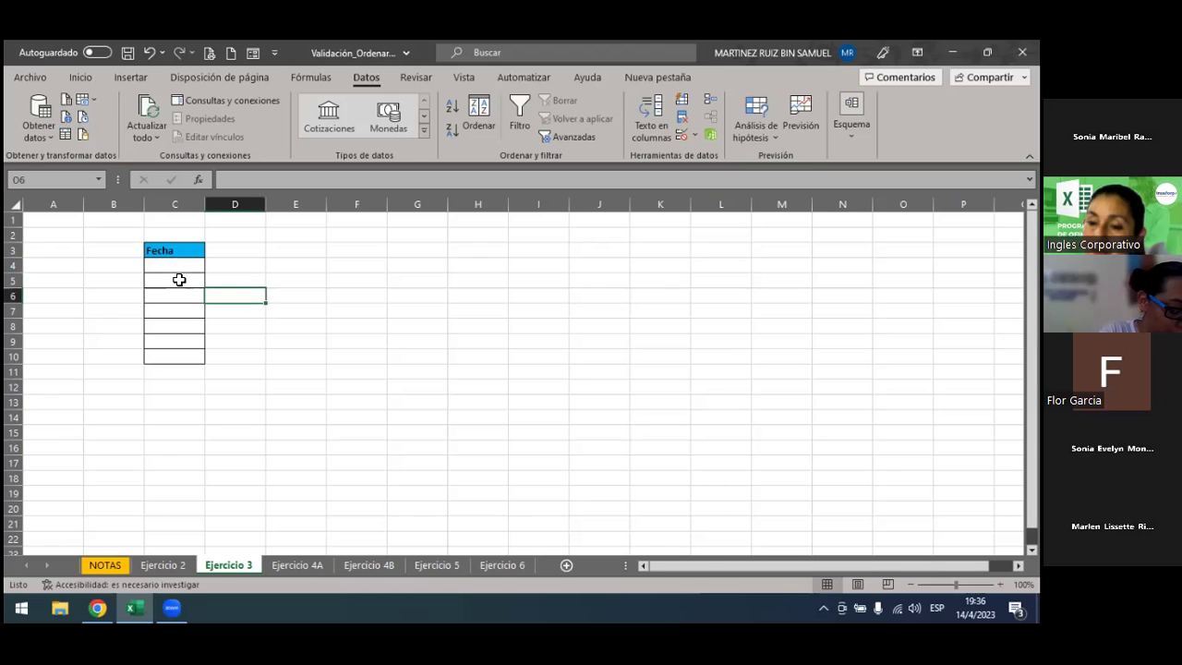
left_click(178, 261)
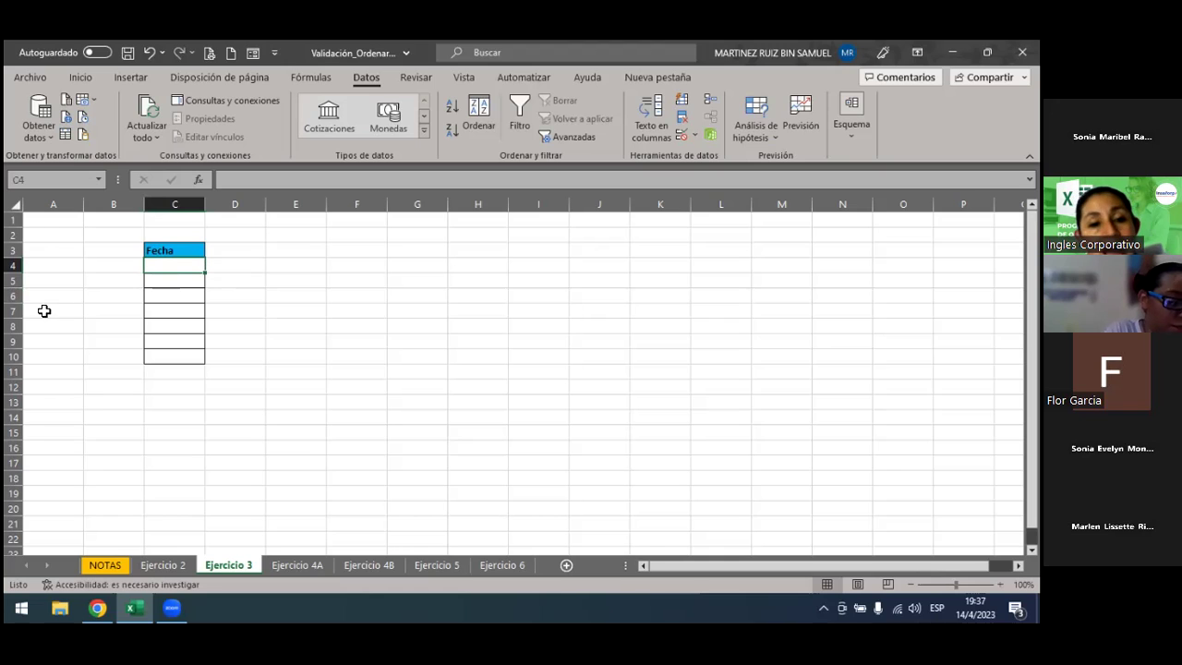
Select the empty Fecha cells from C5 down to C10.
left_click_drag(159, 265, 163, 361)
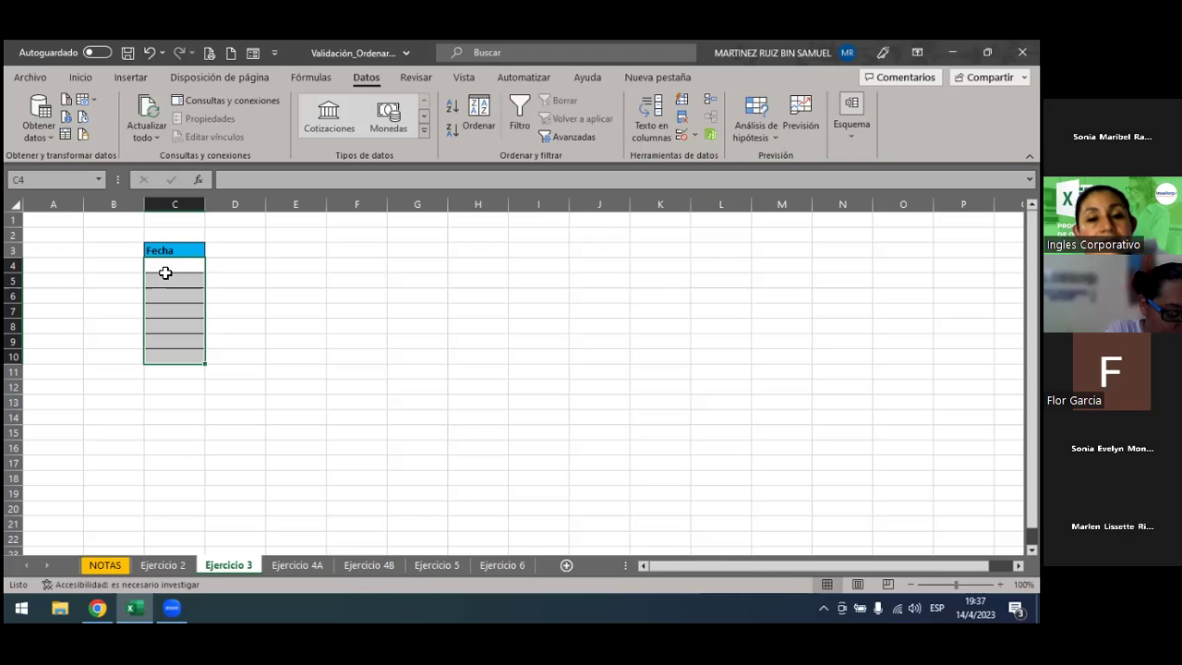
left_click(165, 273)
left_click(164, 277)
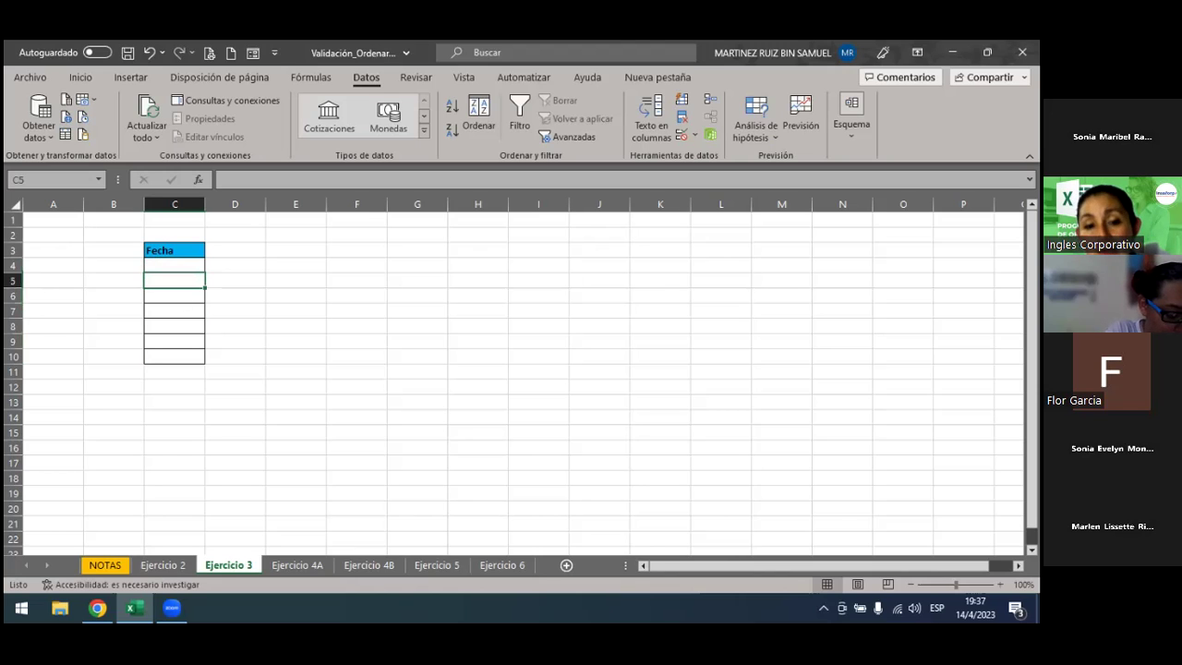
key("shift+Down")
key("shift+Down")
key("shift+Down")
key("shift+Down")
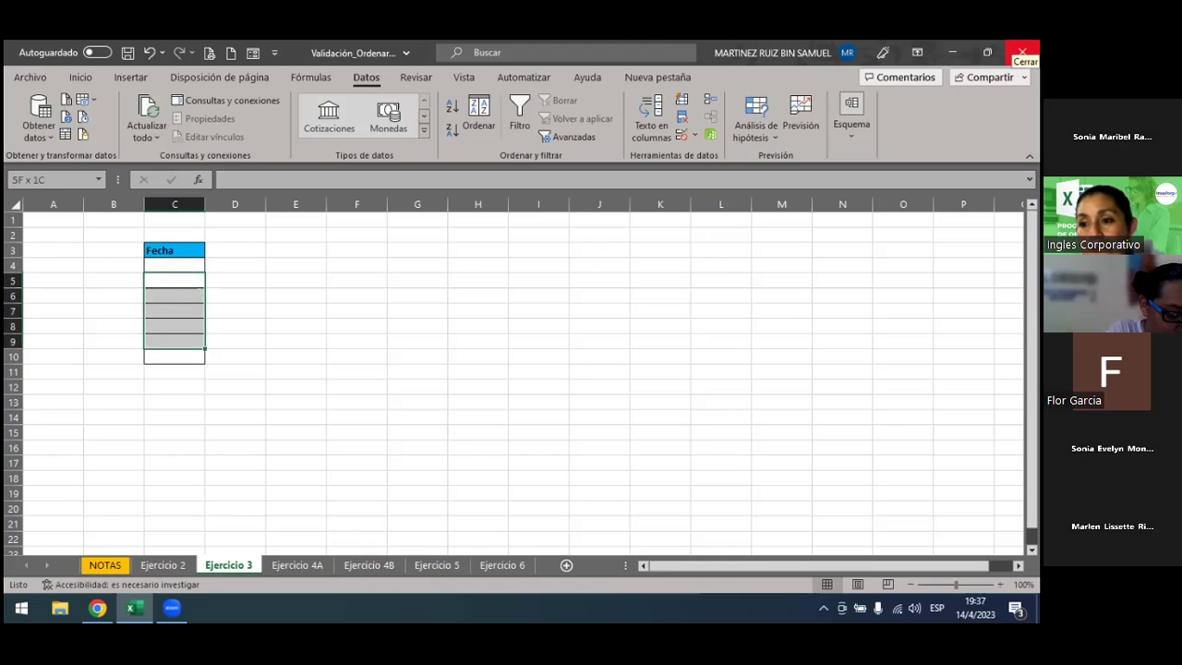
key("shift+Down")
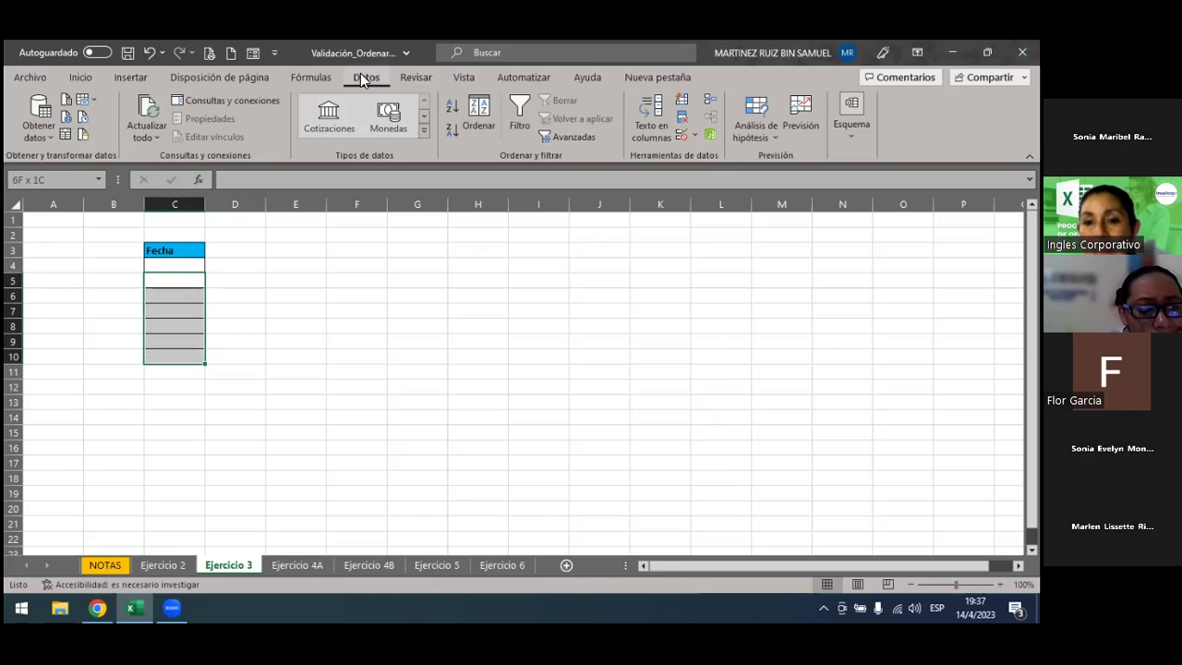
Open Validación de datos for the Fecha cells and set Permitir to Personalizada.
left_click(695, 135)
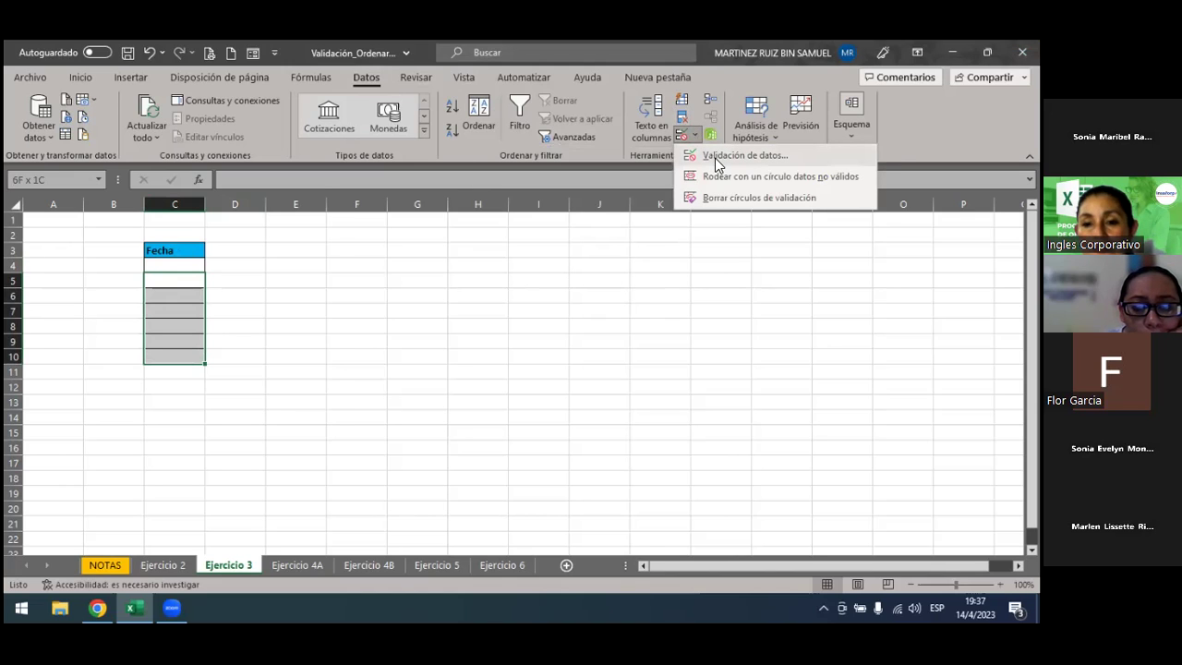
left_click(718, 157)
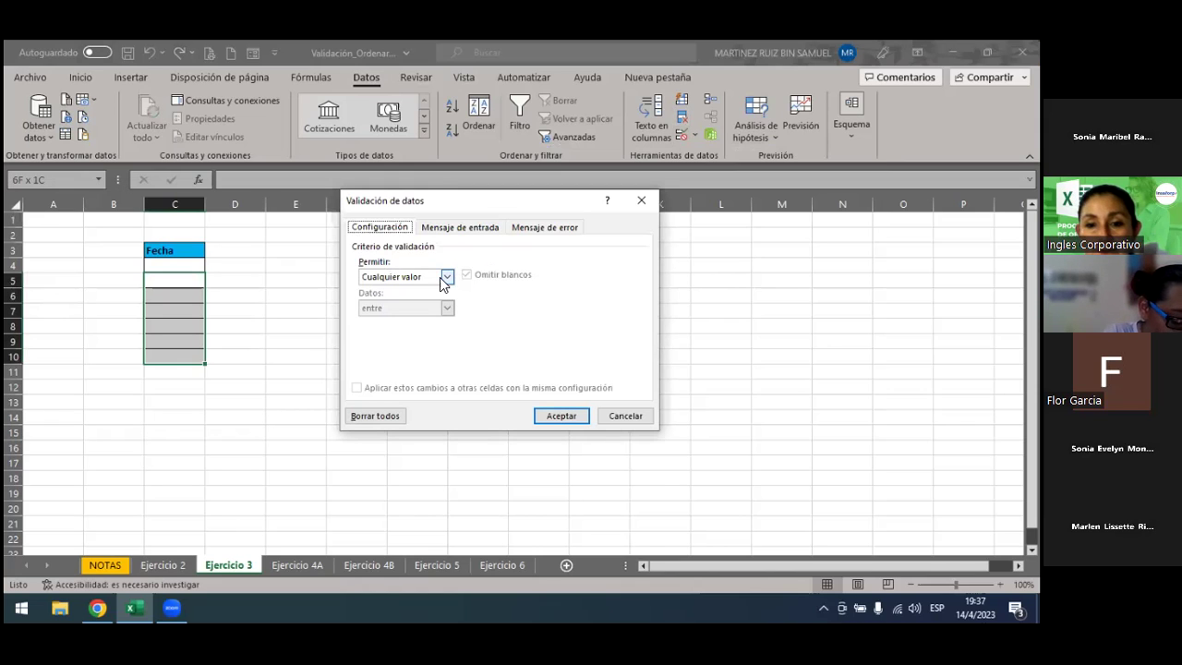
left_click(445, 277)
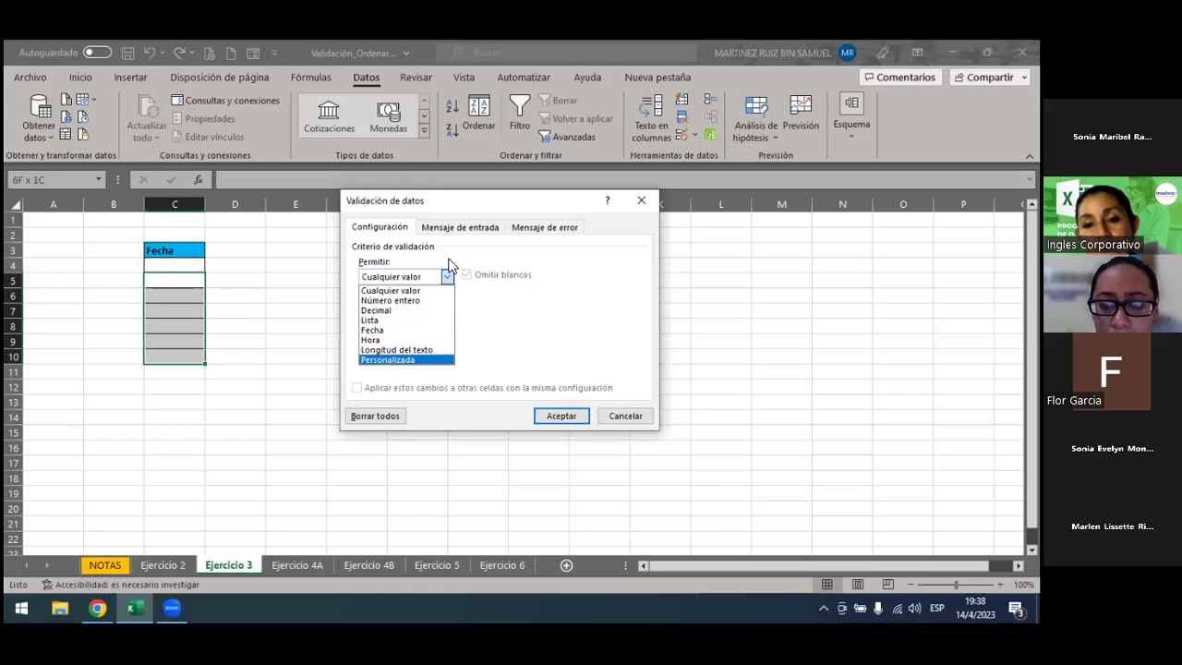
left_click(394, 360)
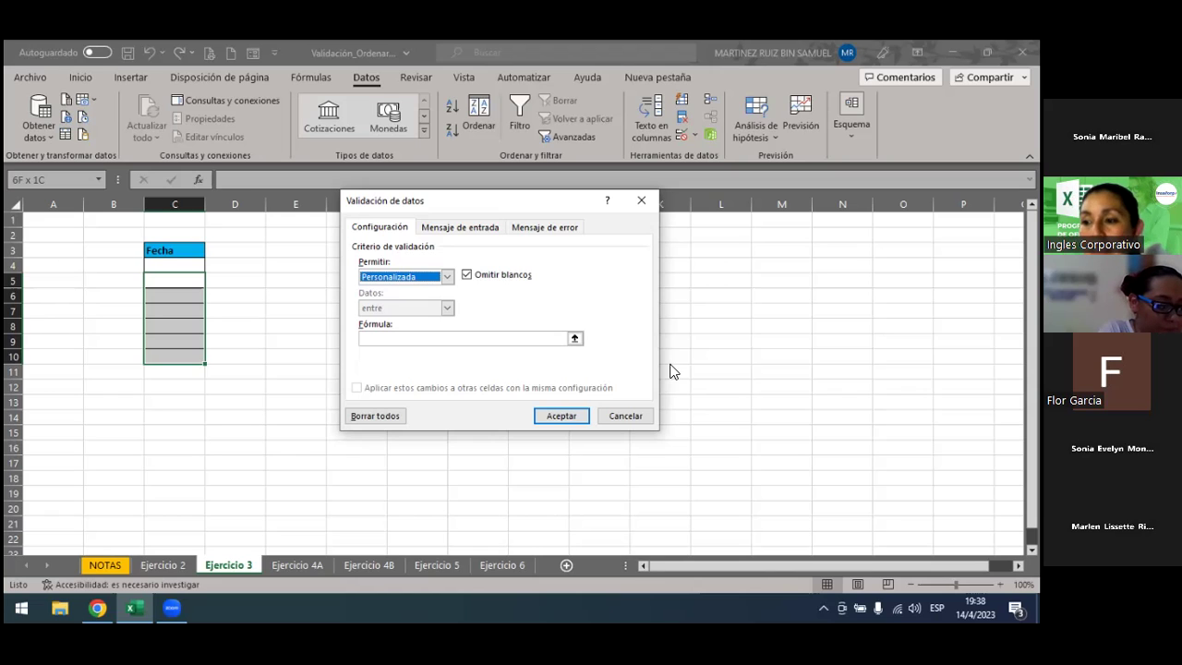
Enter the custom formula =texto(C4;"dddd")="viernes" in the Fórmula box.
left_click(389, 339)
type("=")
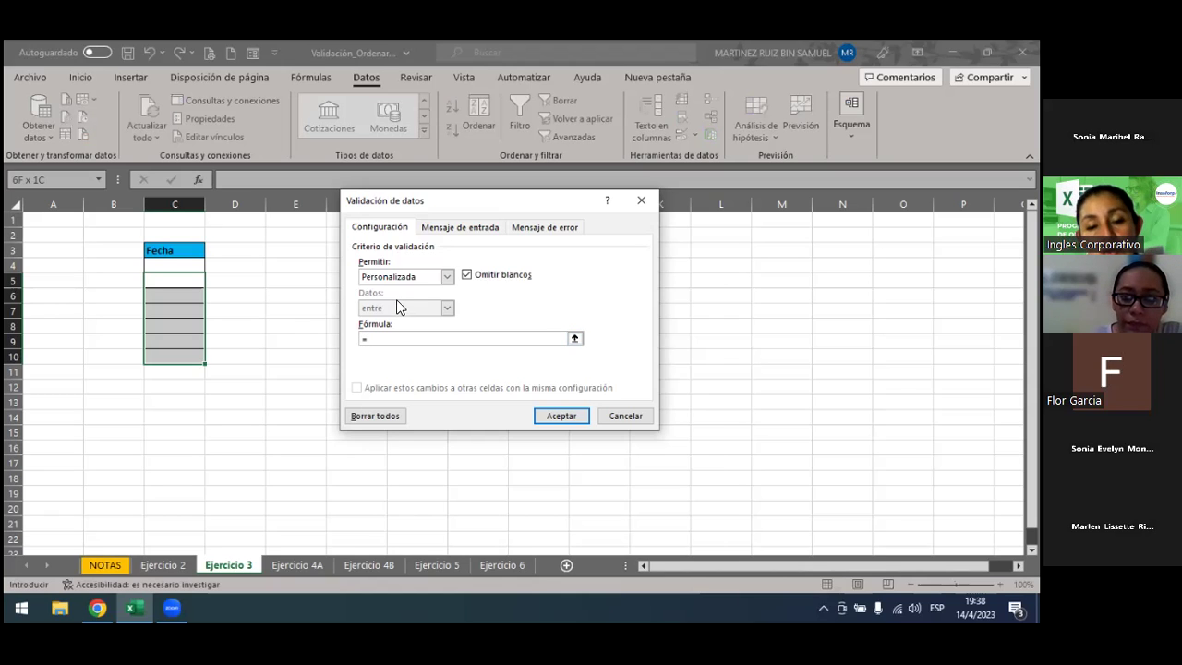
type("te")
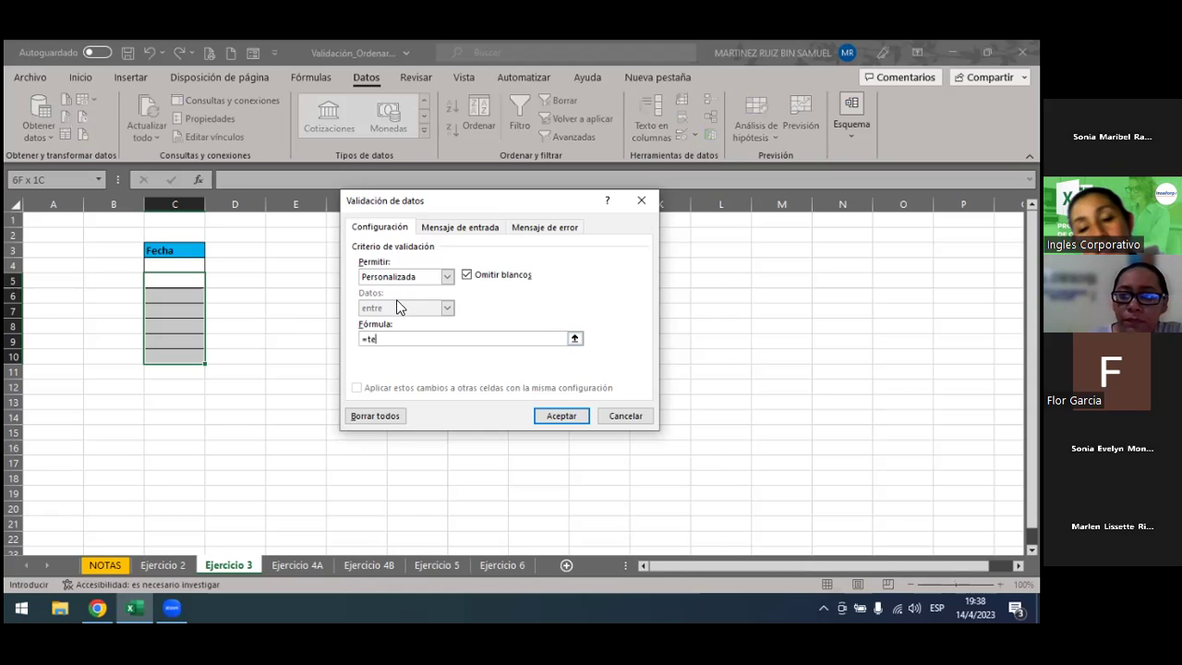
type("xto")
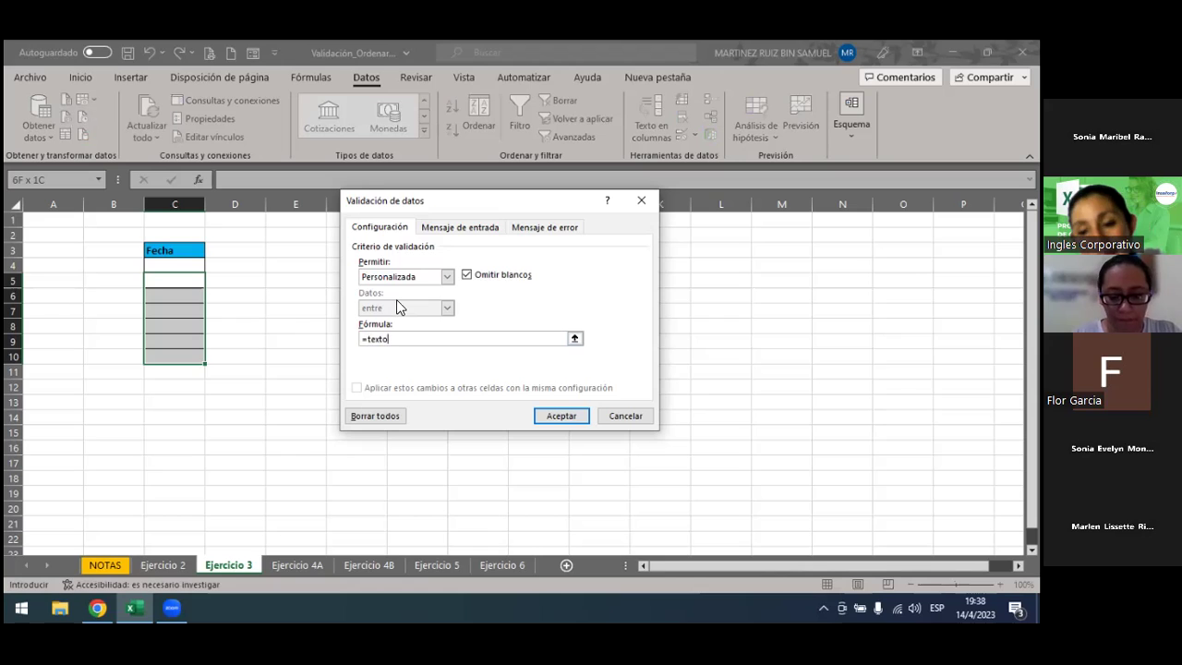
type("(")
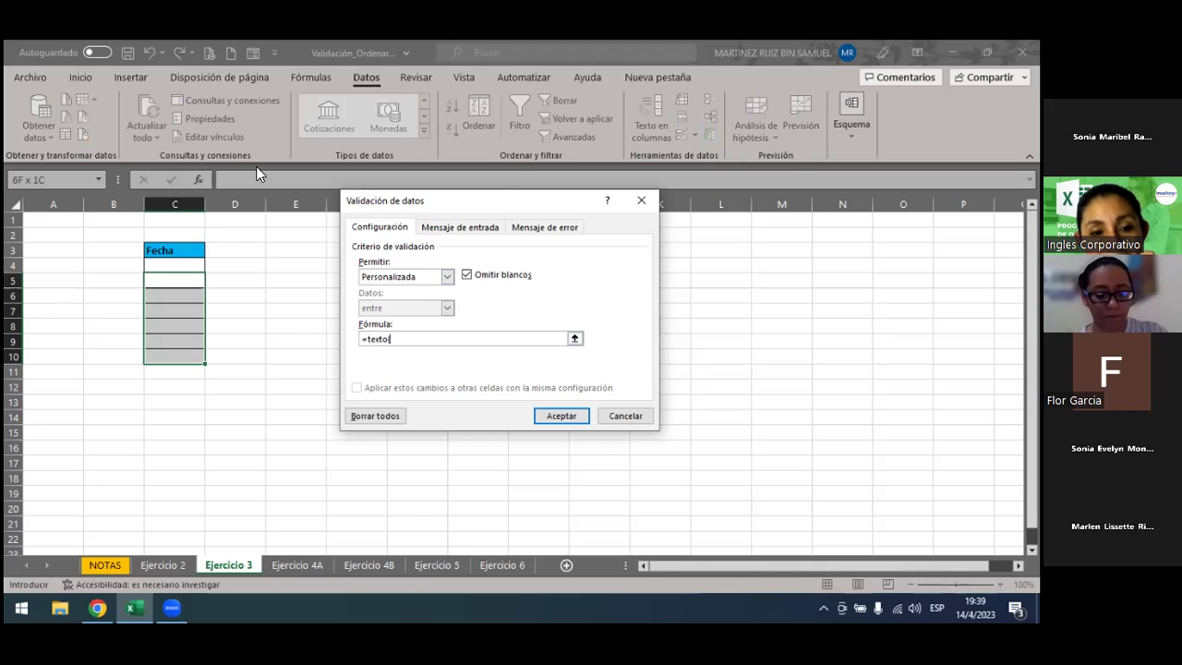
left_click(165, 268)
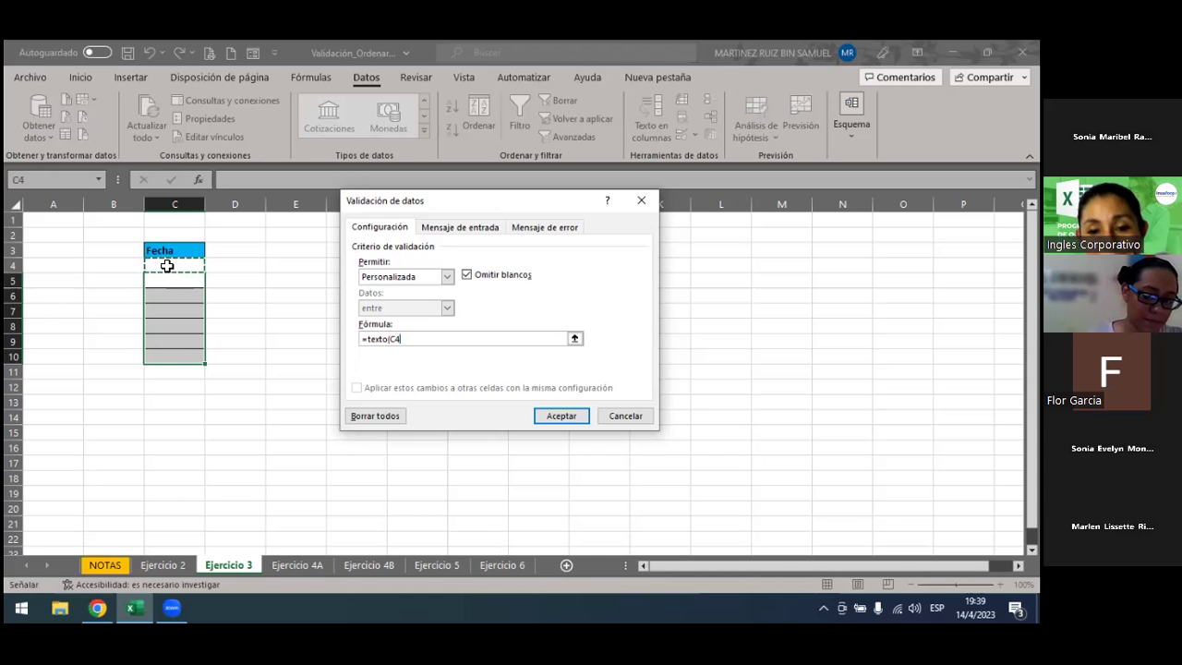
type(";")
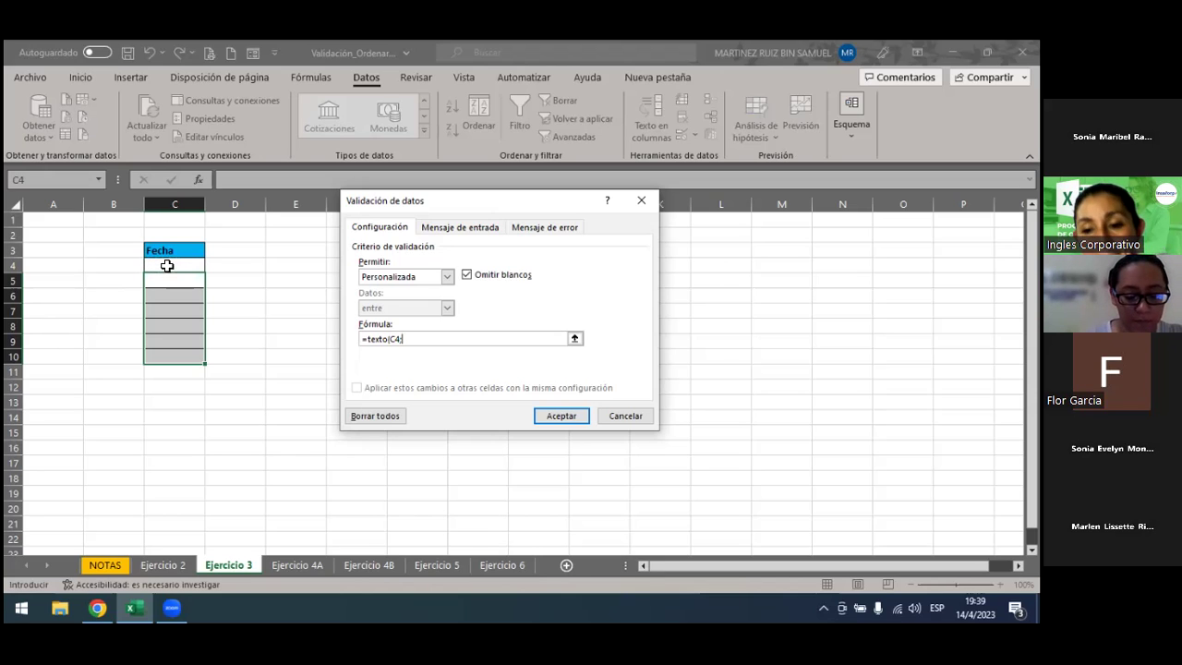
type("\"")
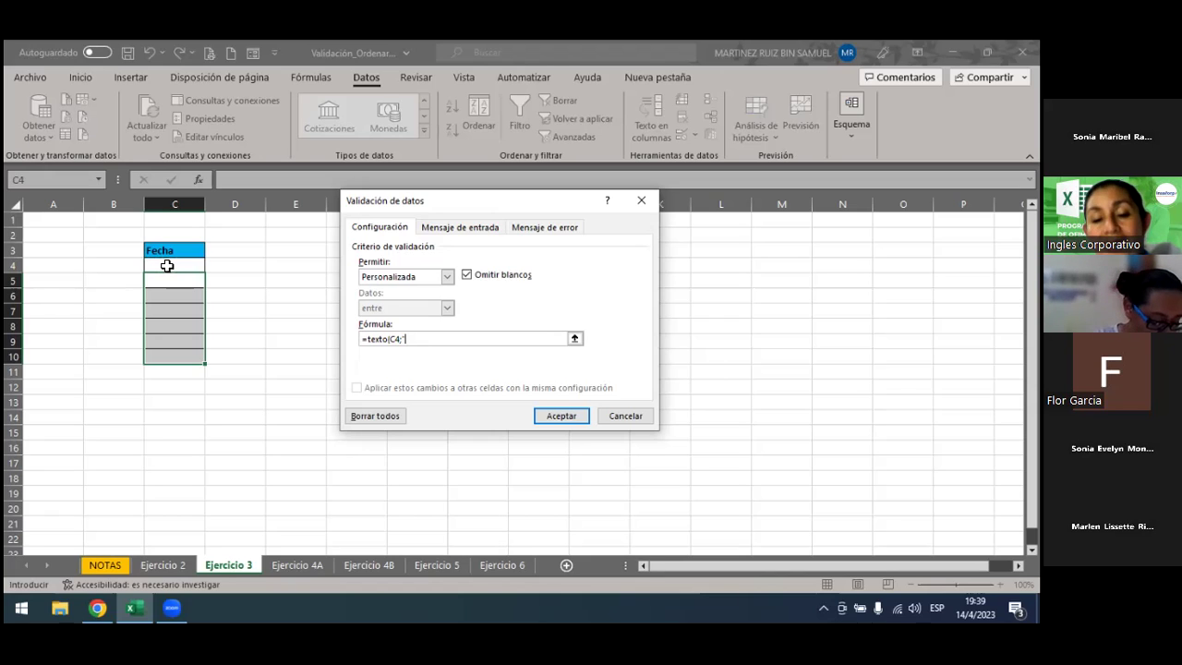
type("d")
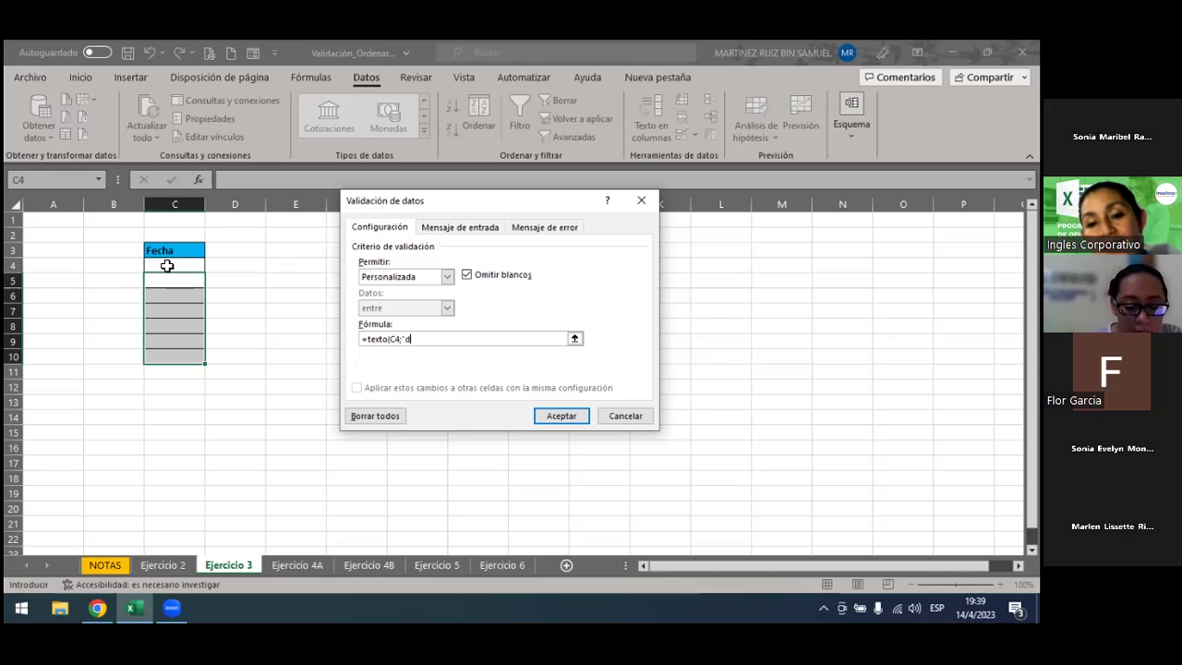
type("d")
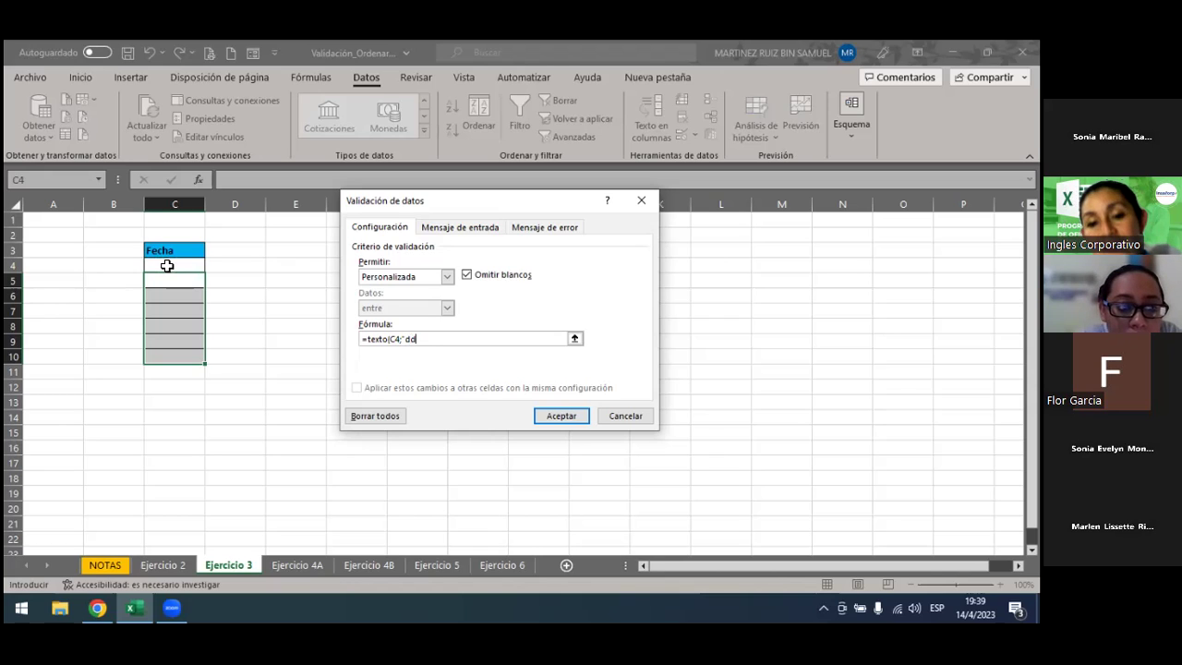
type("d")
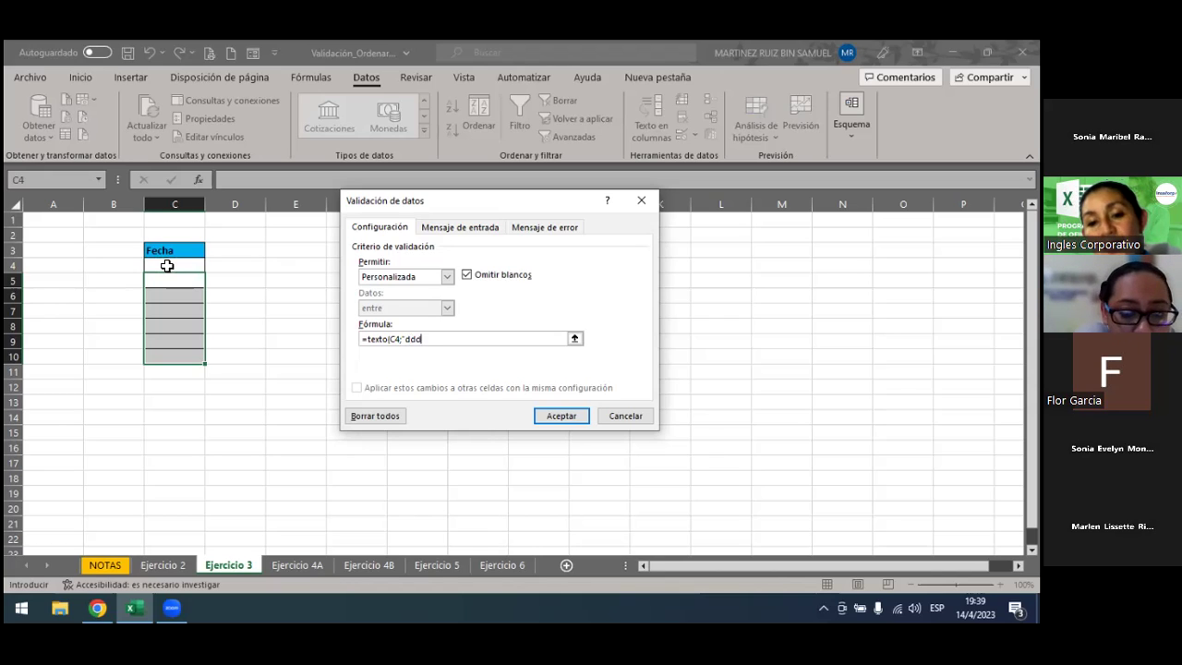
type("d")
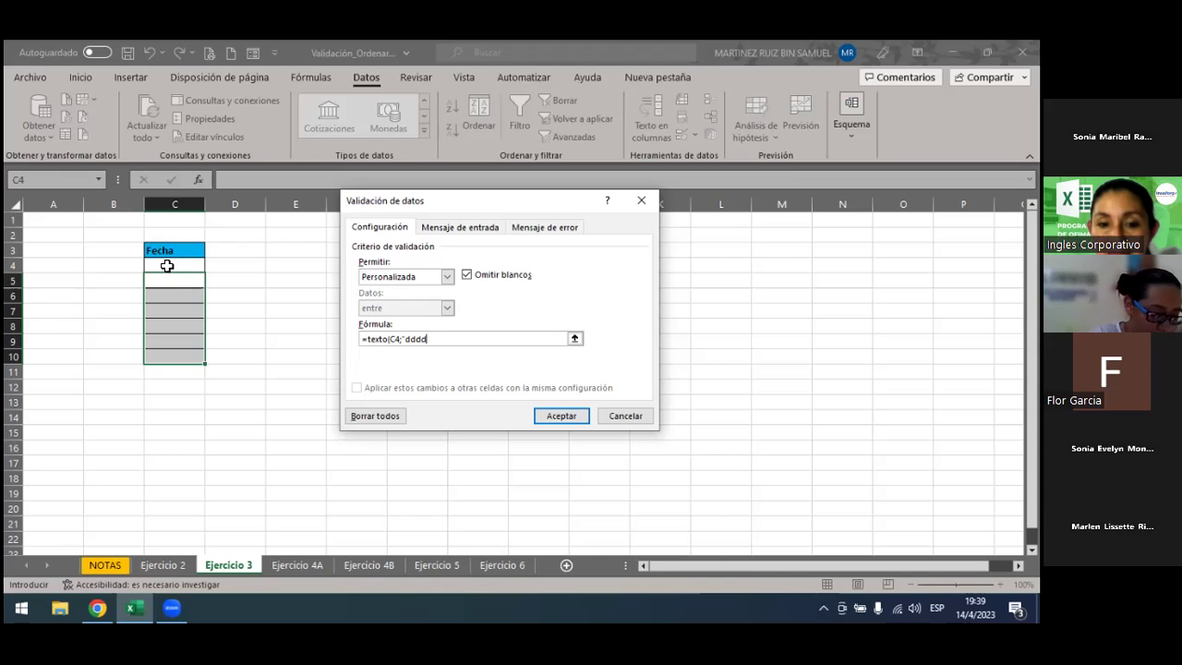
type("\"")
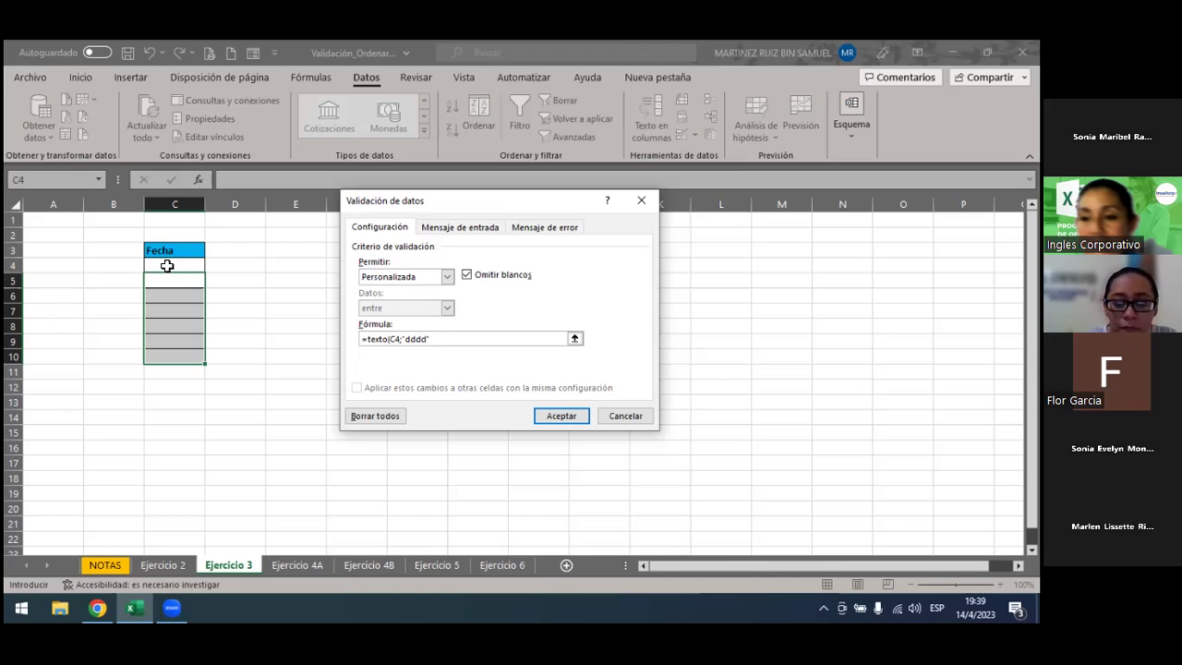
type(")")
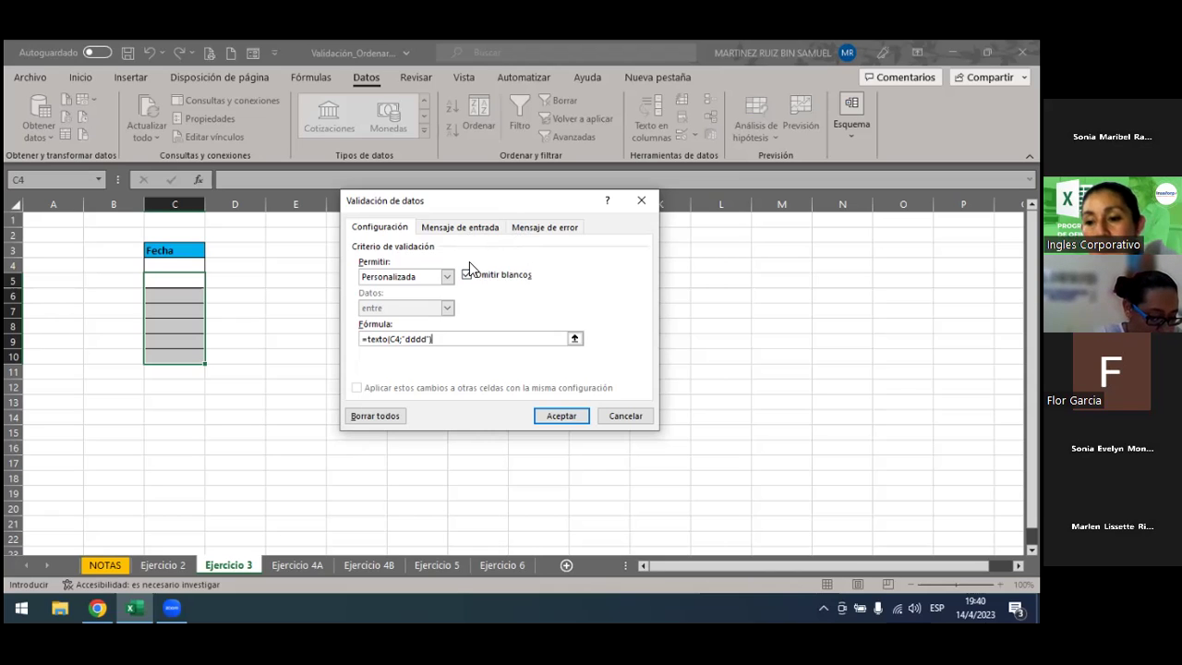
type("=")
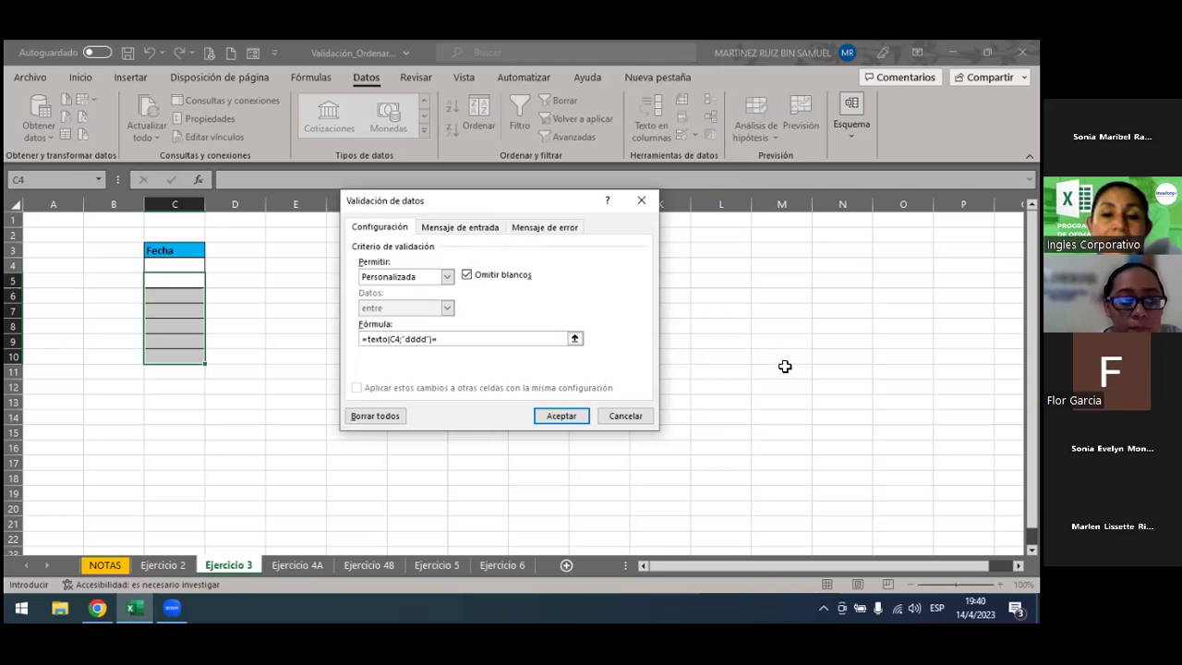
type("\"")
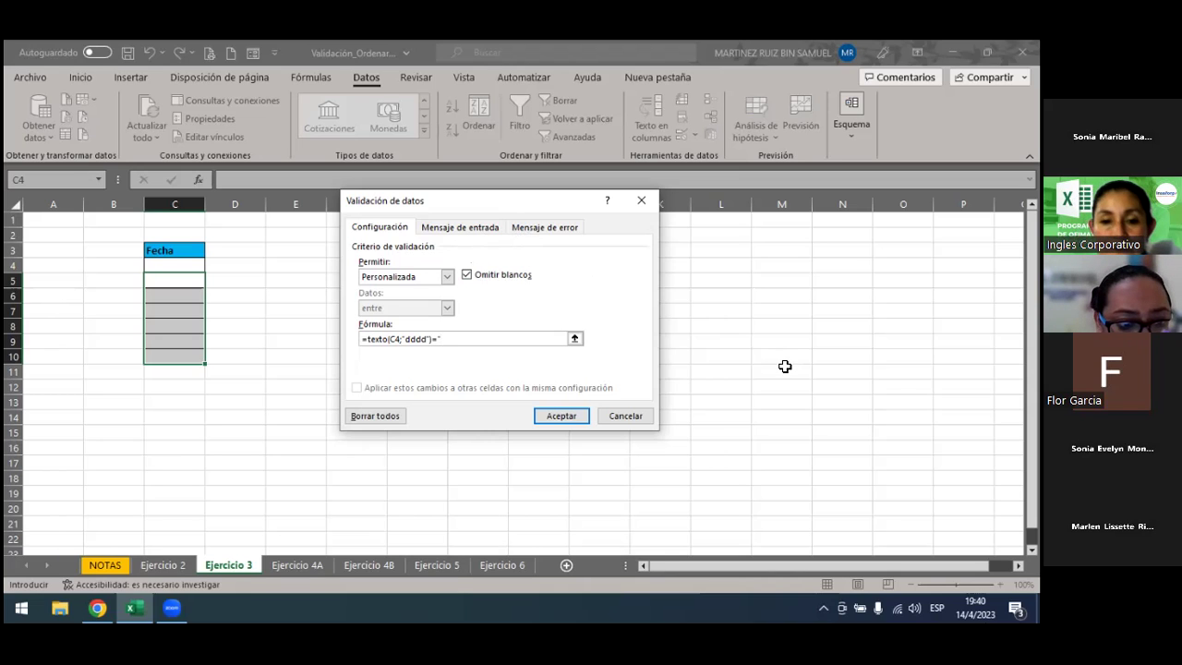
type("viernes")
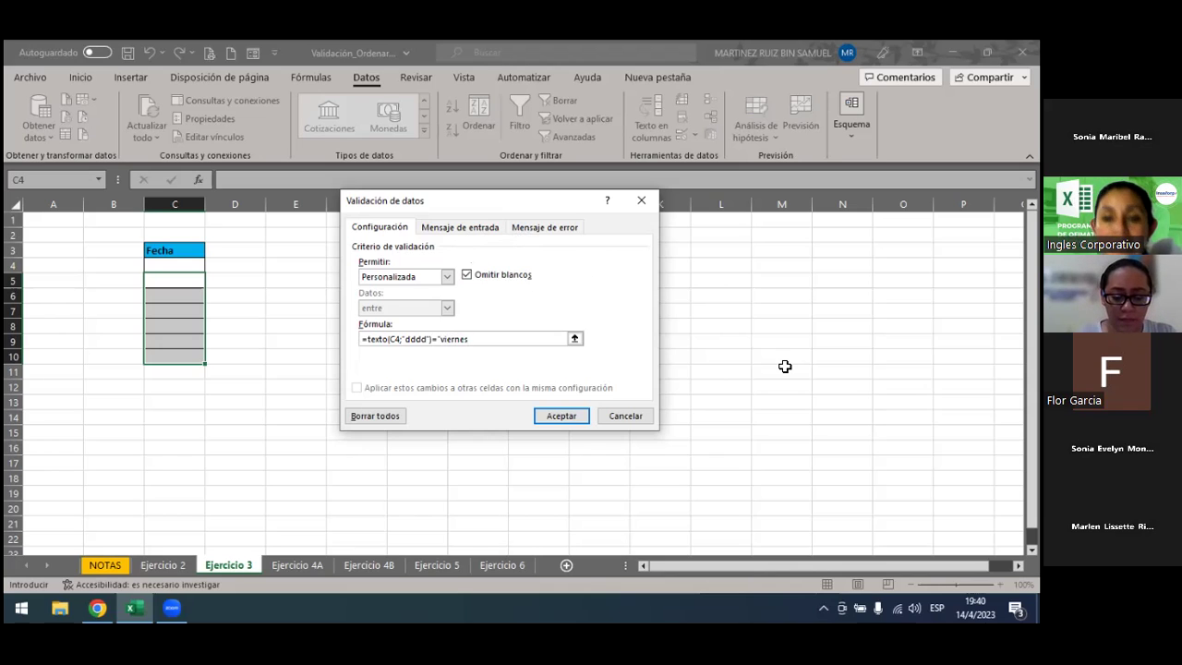
type("\"")
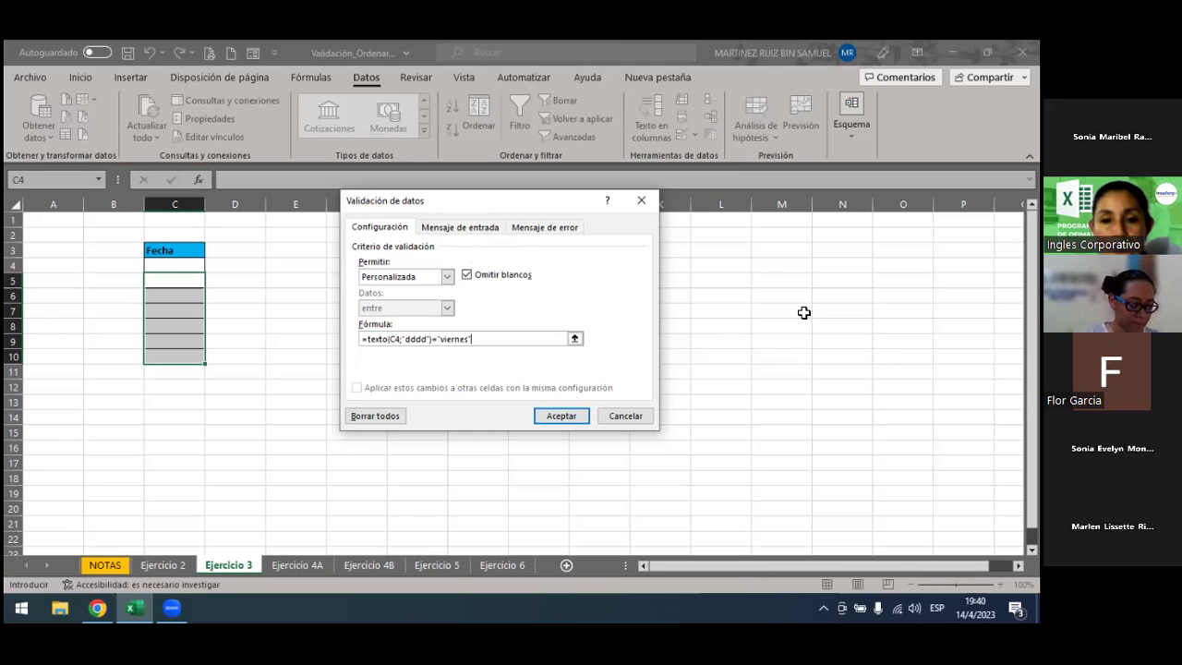
Add an Alto error alert titled ERROR with message 'Fecha invalida' and apply the rule.
left_click(535, 230)
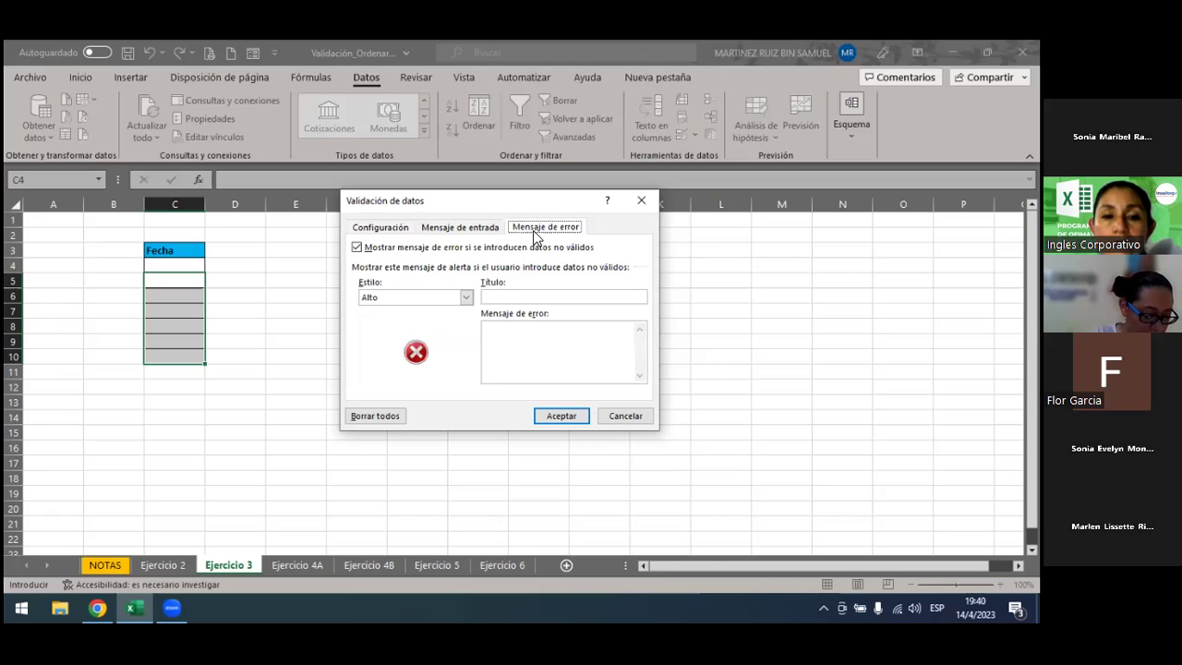
left_click(469, 296)
left_click(469, 297)
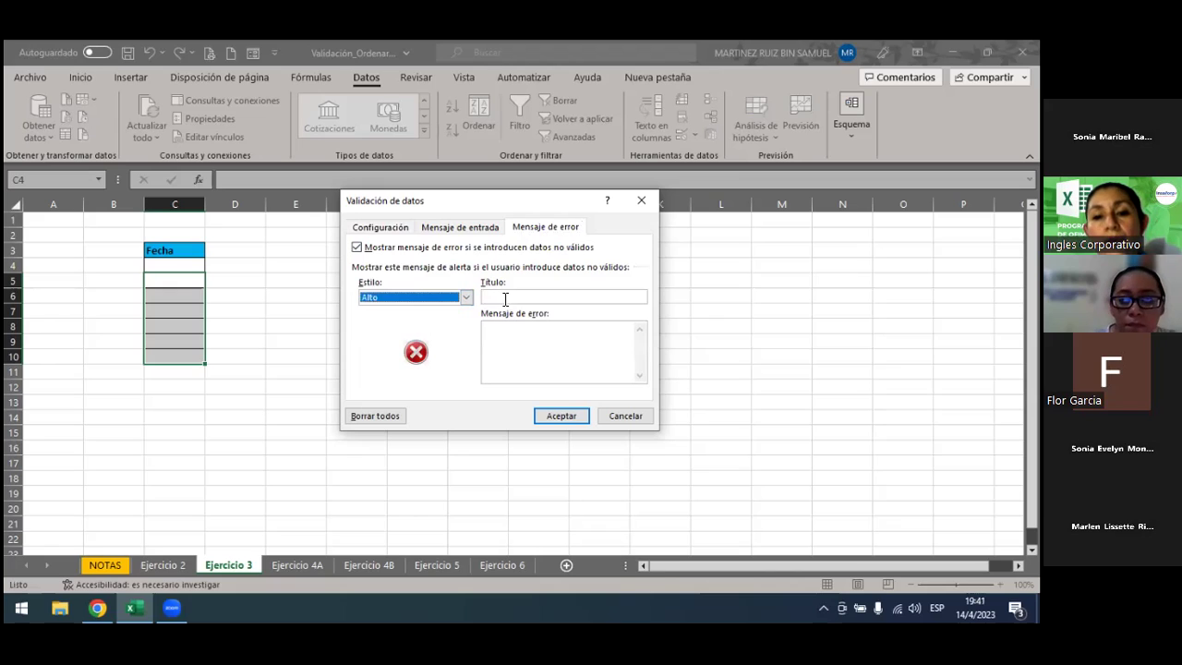
left_click(505, 298)
type("ERROR")
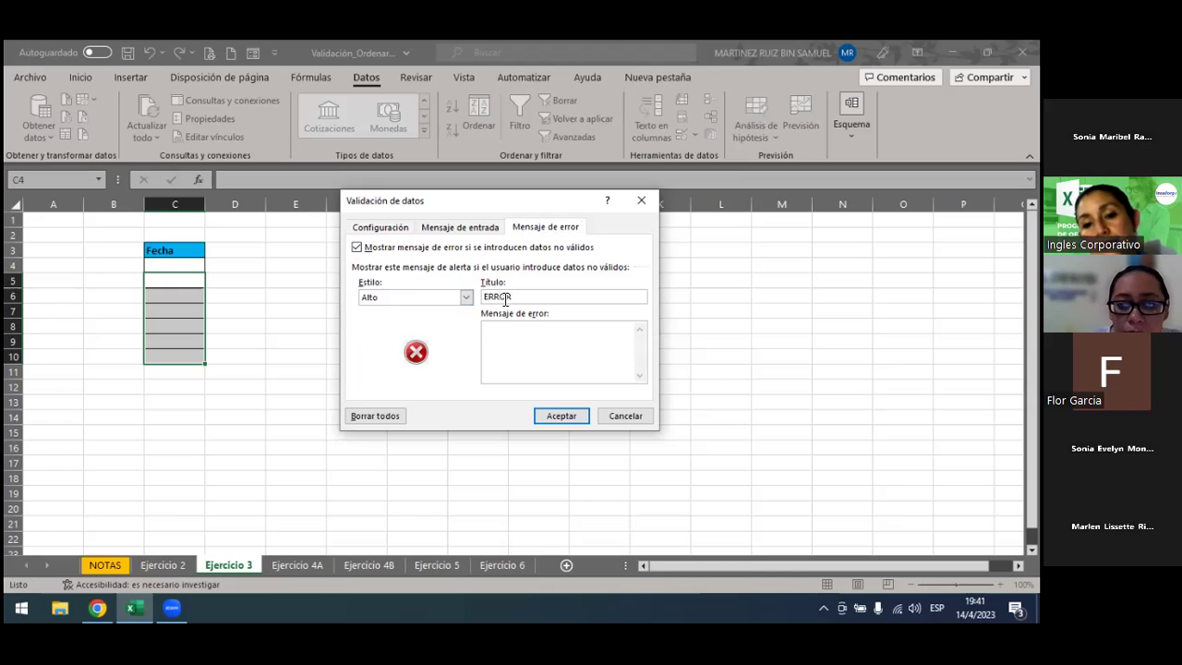
left_click(502, 334)
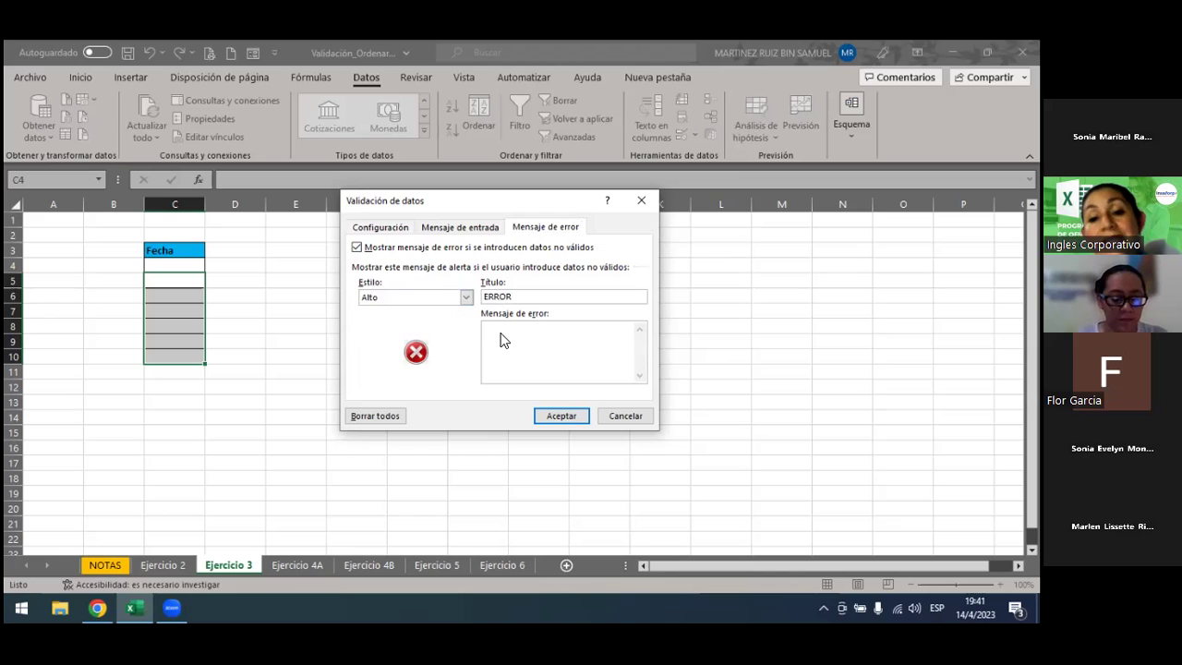
type("Fec")
key("BackSpace")
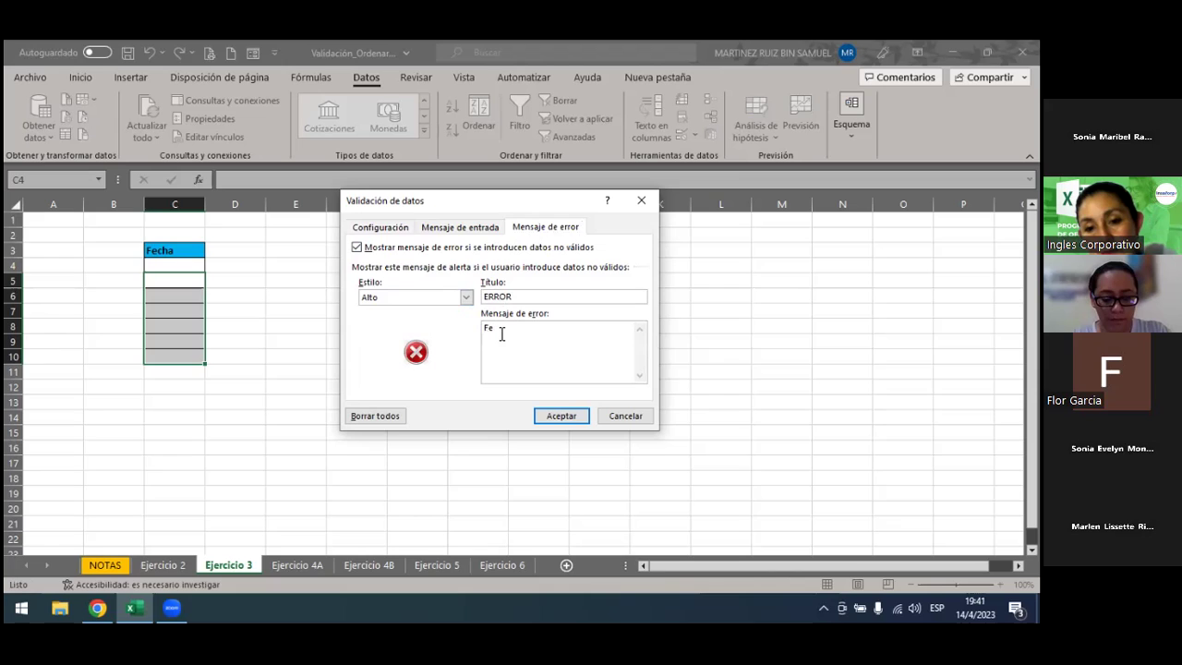
type("cha inv")
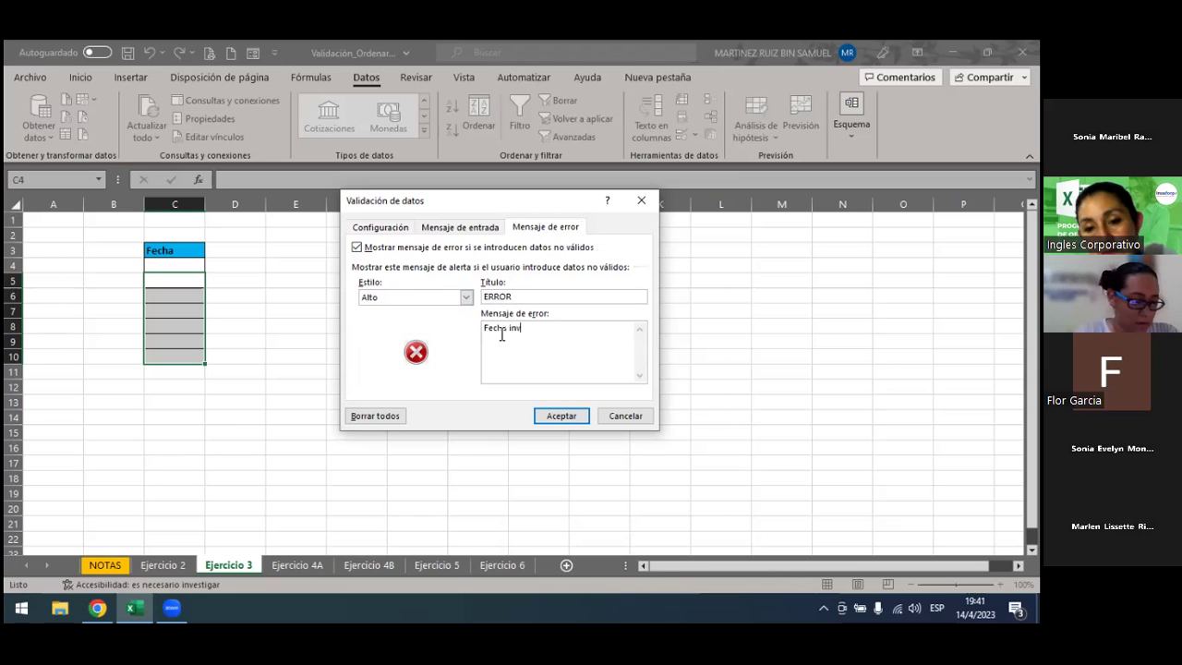
type("alida")
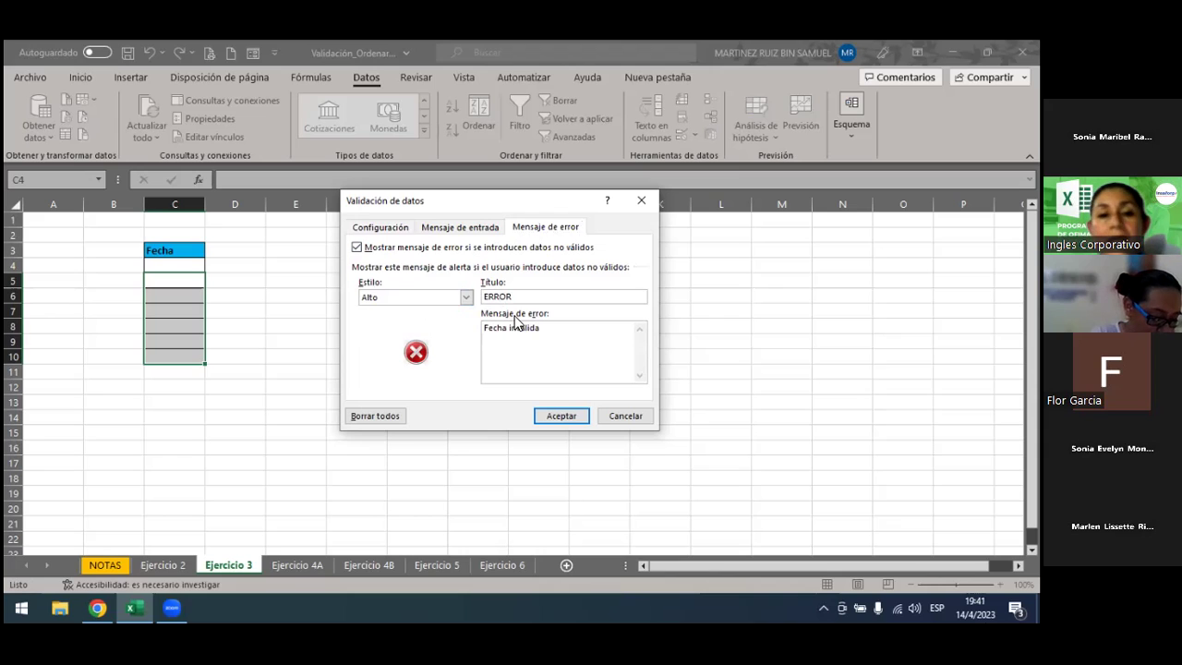
left_click(551, 415)
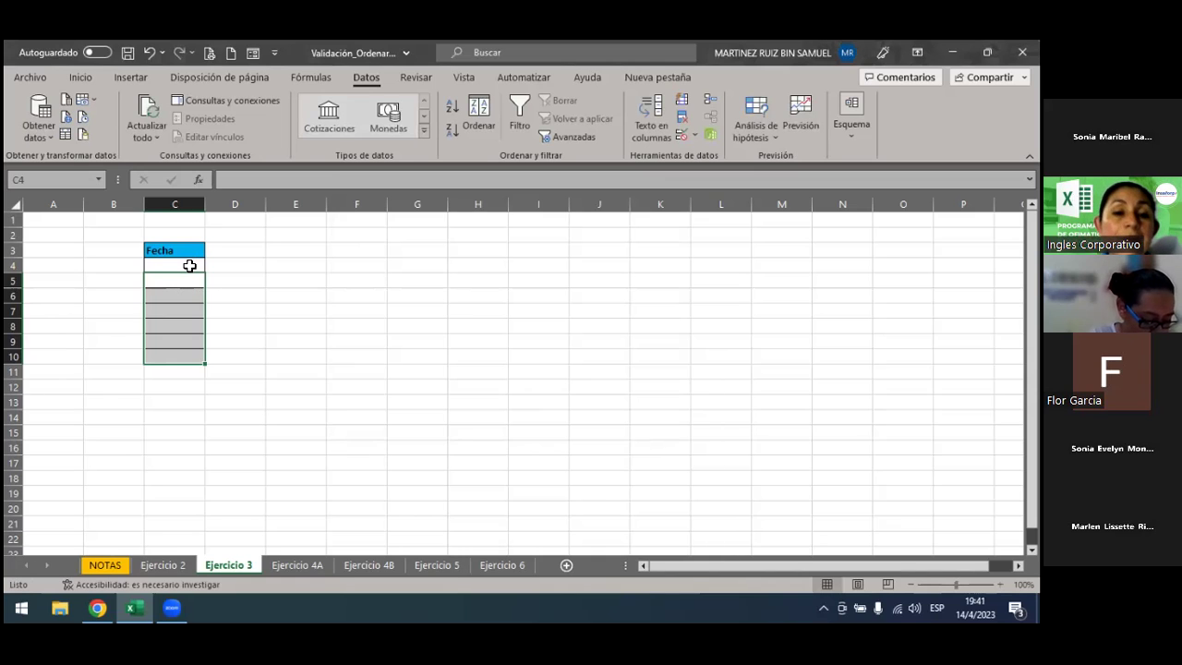
left_click(189, 266)
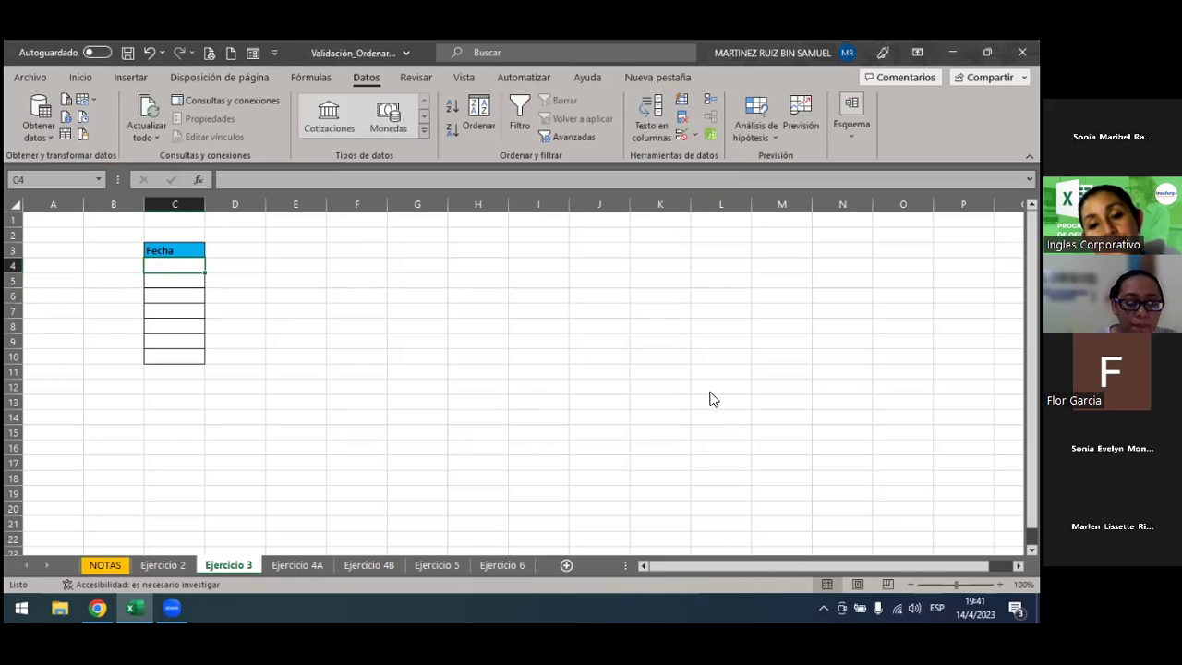
key("Home")
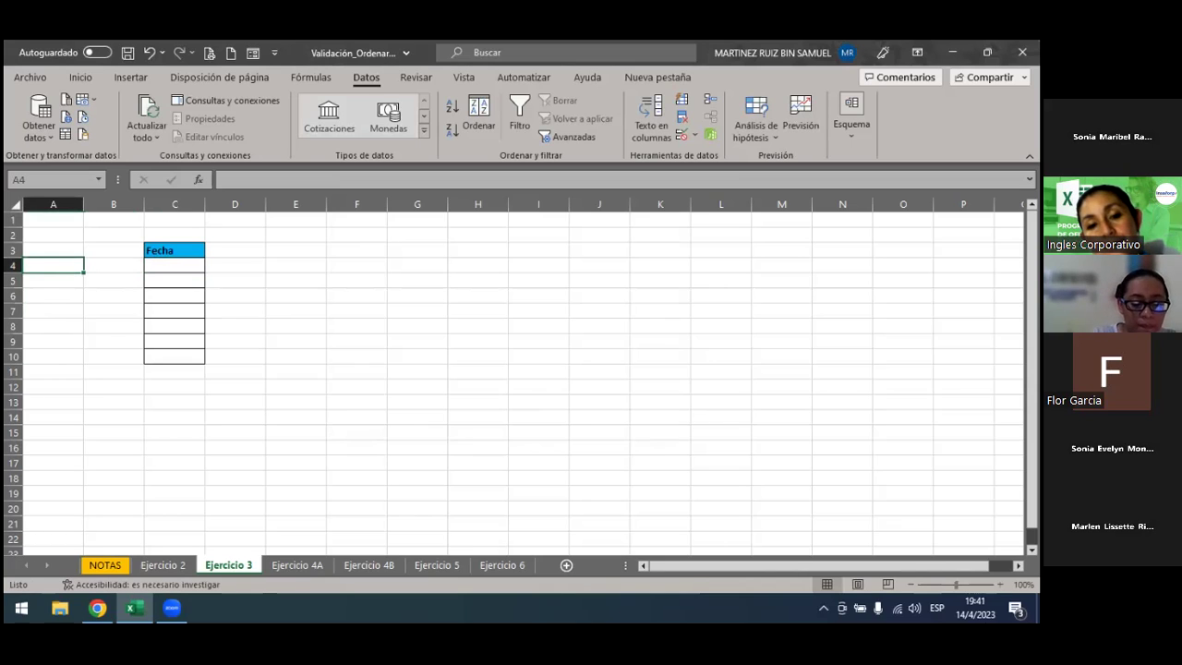
key("Right")
key("Right")
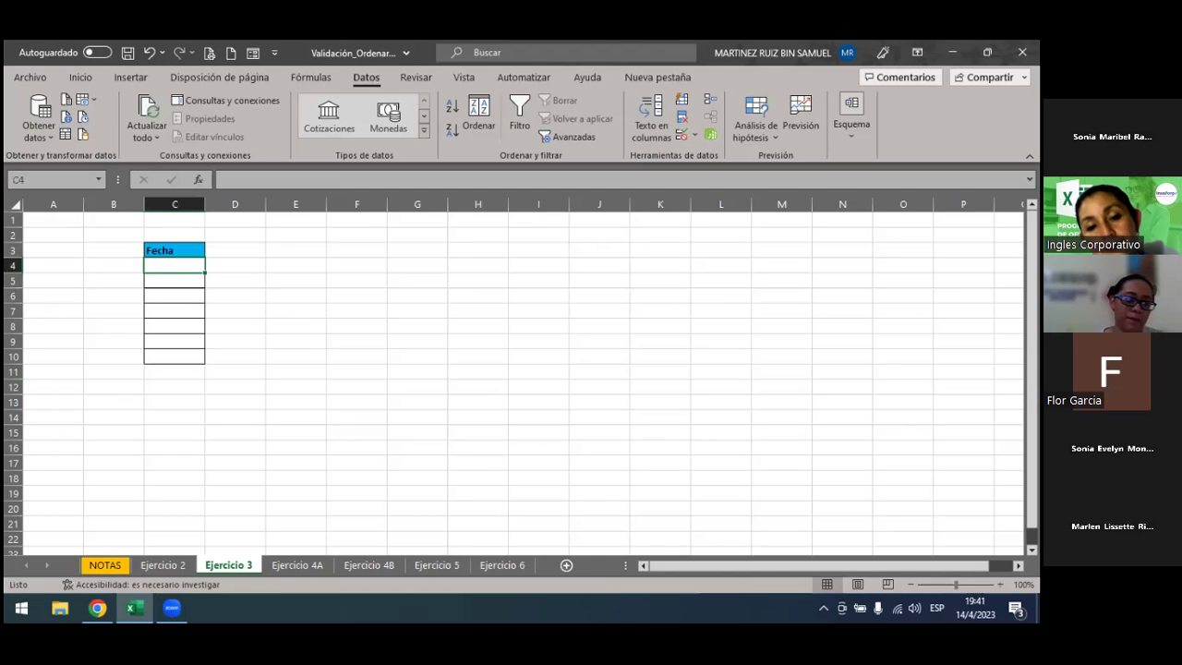
Enter the Friday date 14/04/2023 in C4 and confirm it is accepted.
type("14/")
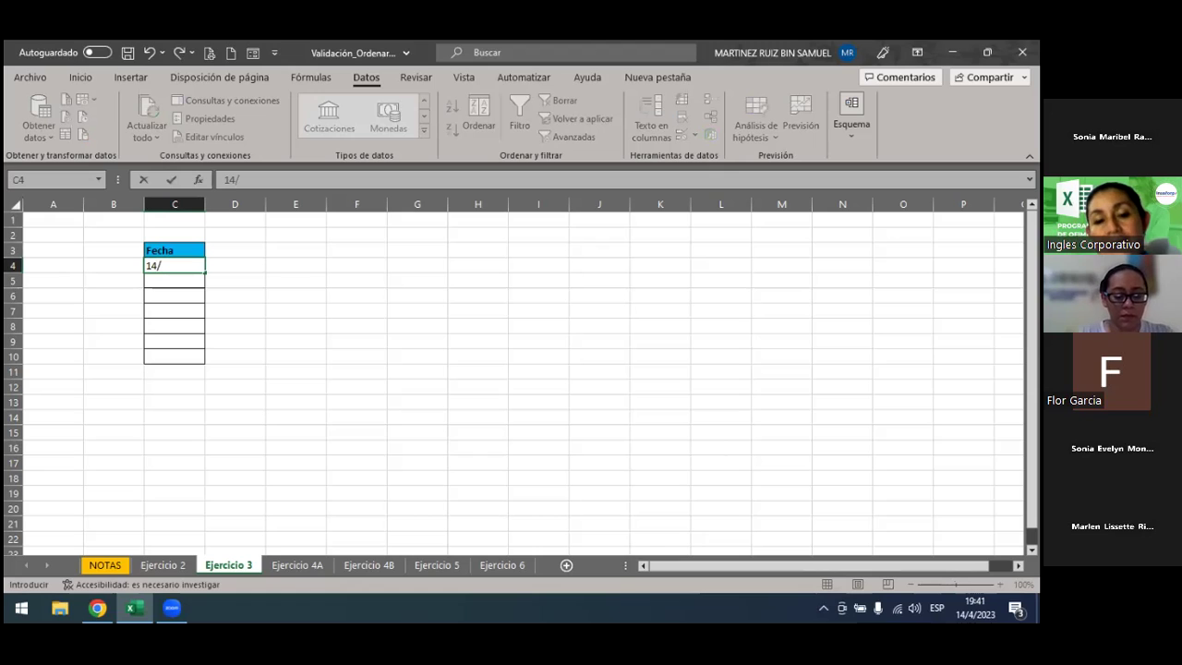
type("04/")
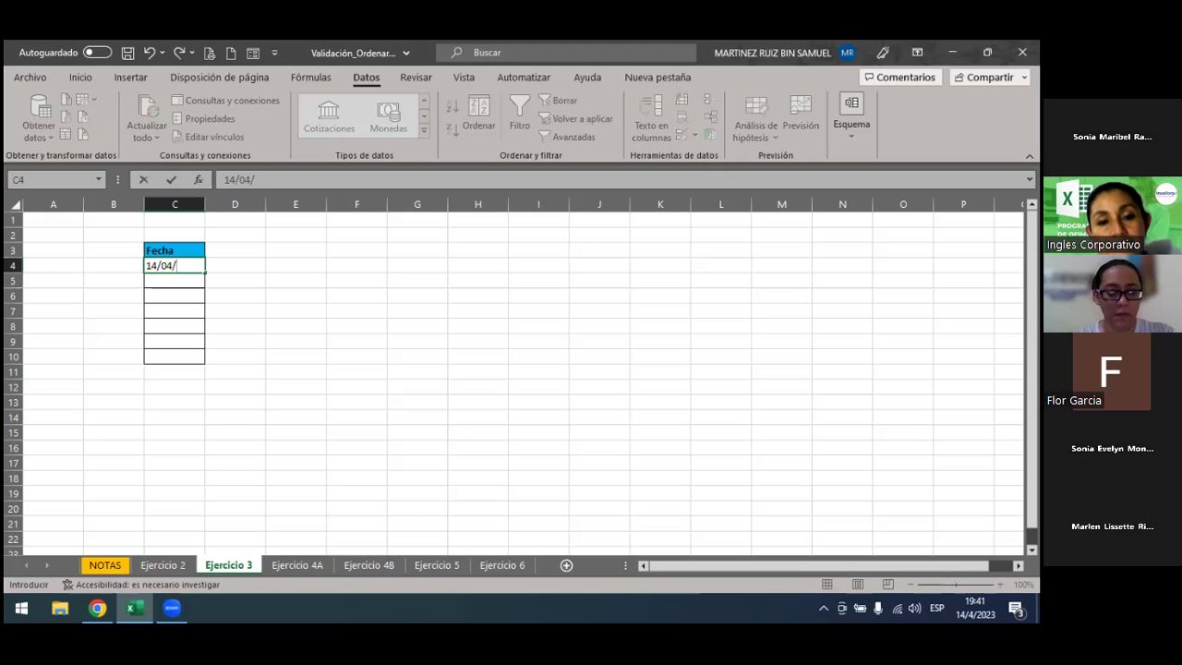
type("2023")
key("Return")
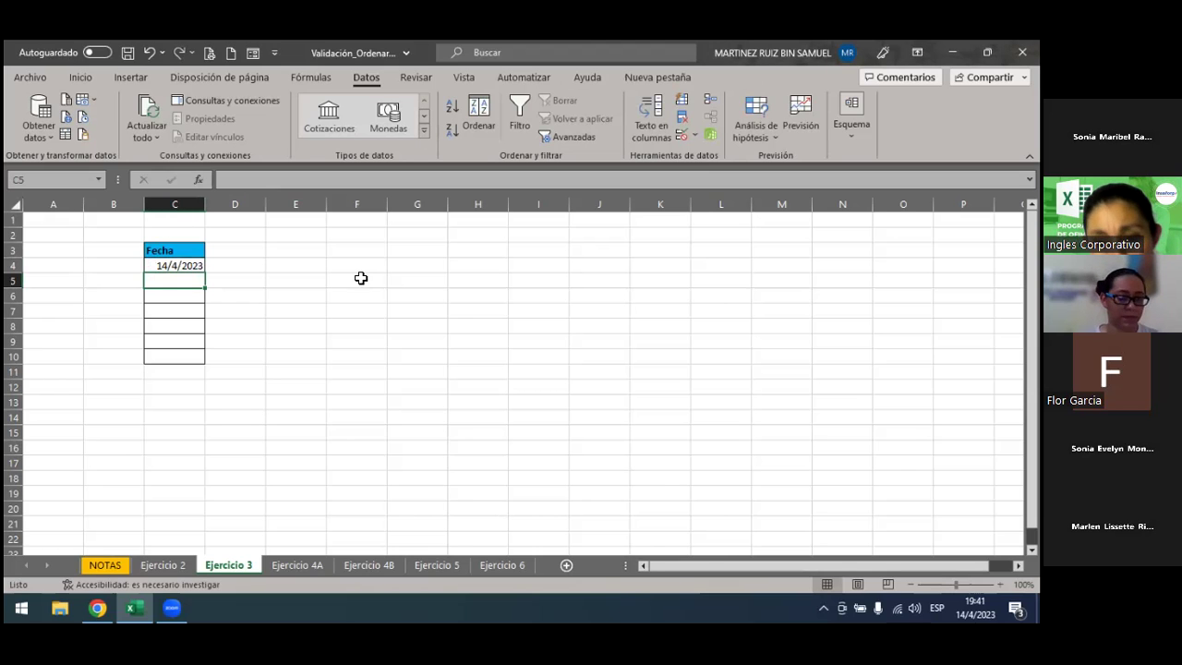
left_click(159, 266)
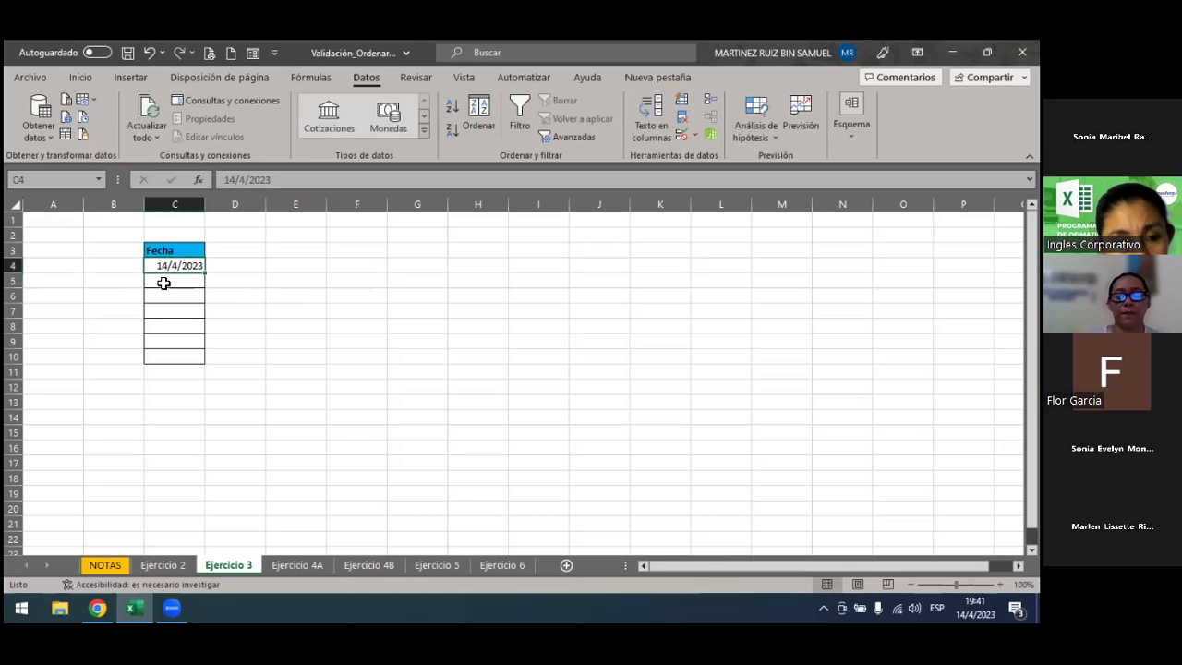
left_click(164, 281)
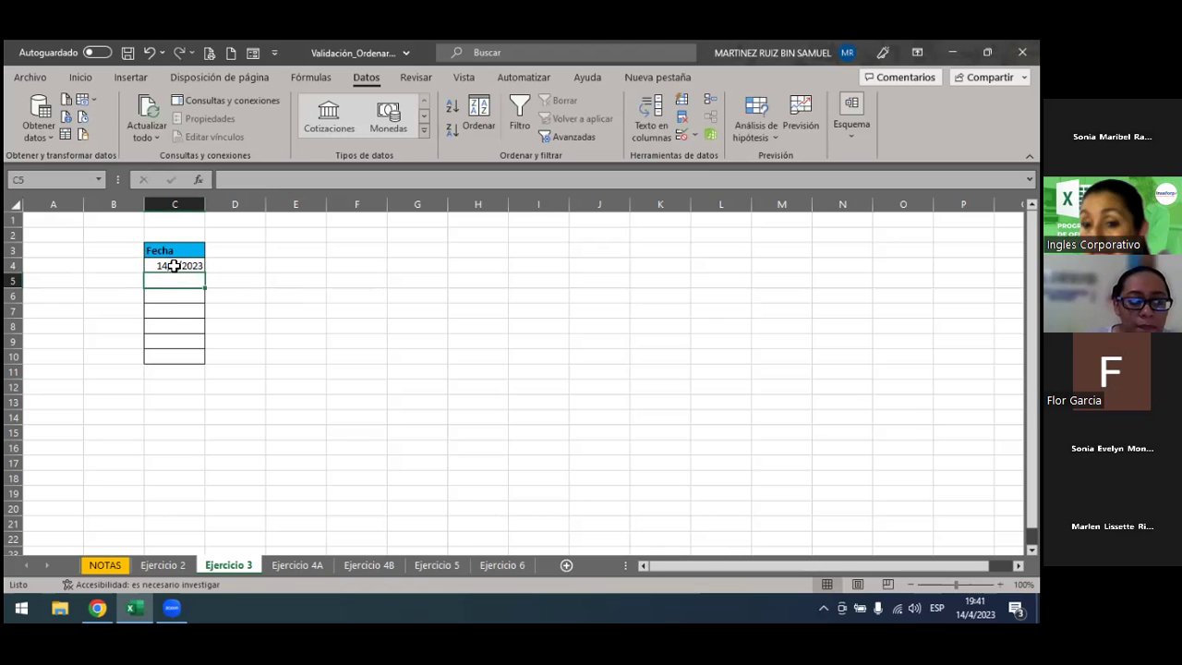
left_click(174, 266)
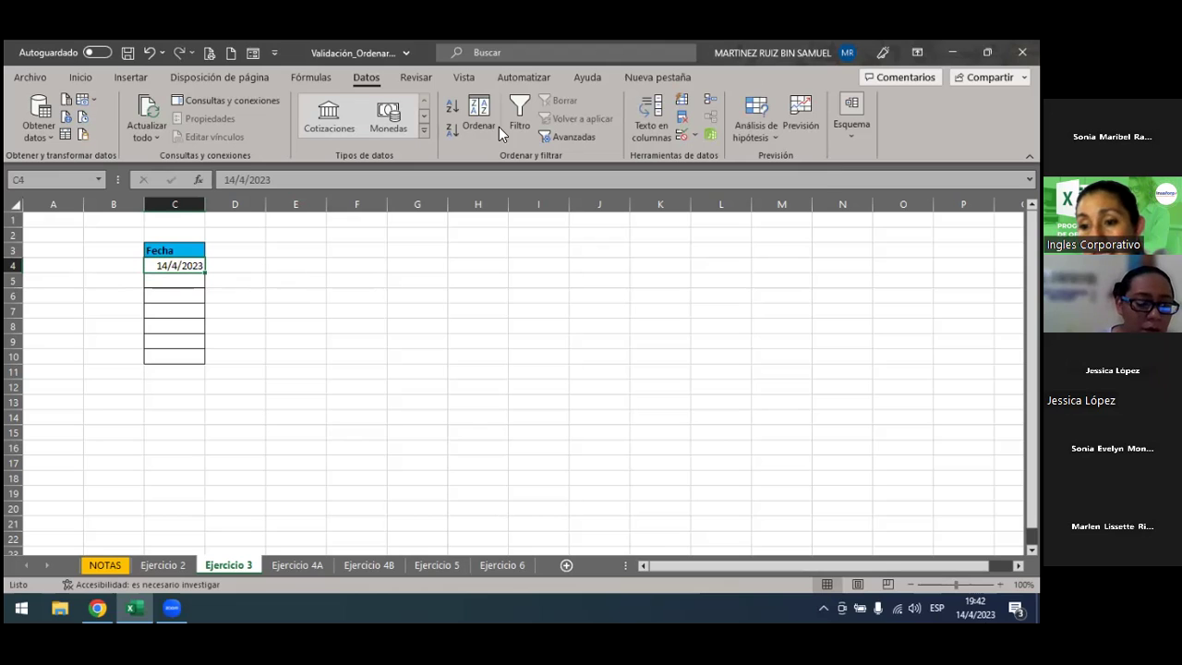
left_click(694, 137)
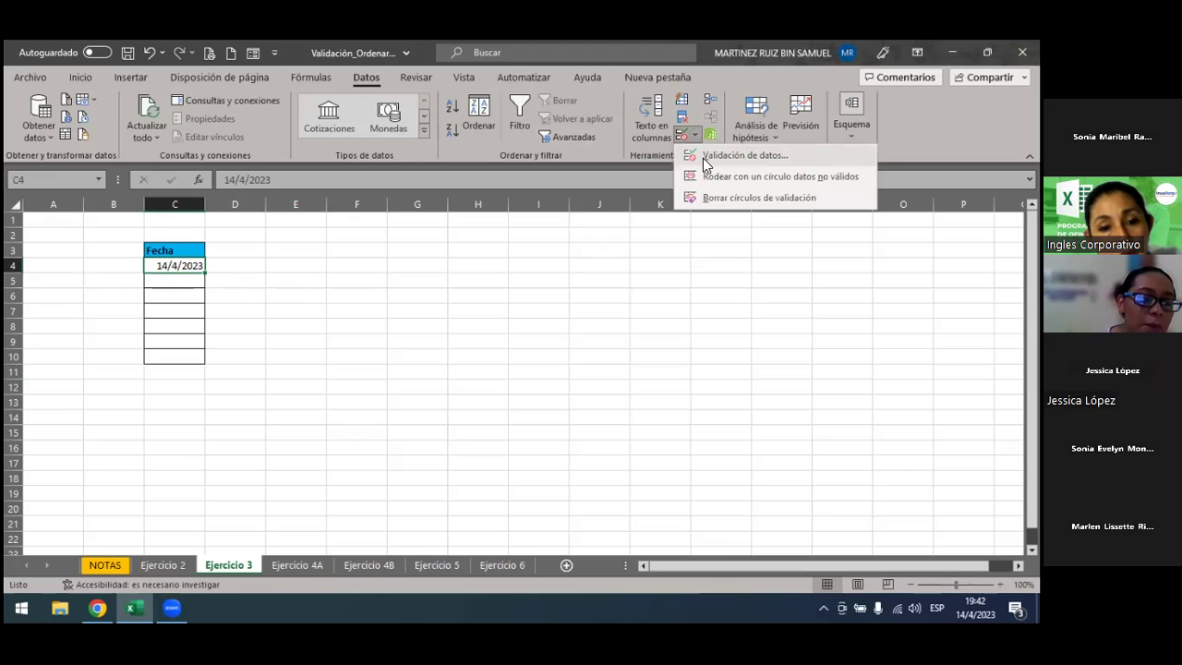
left_click(703, 158)
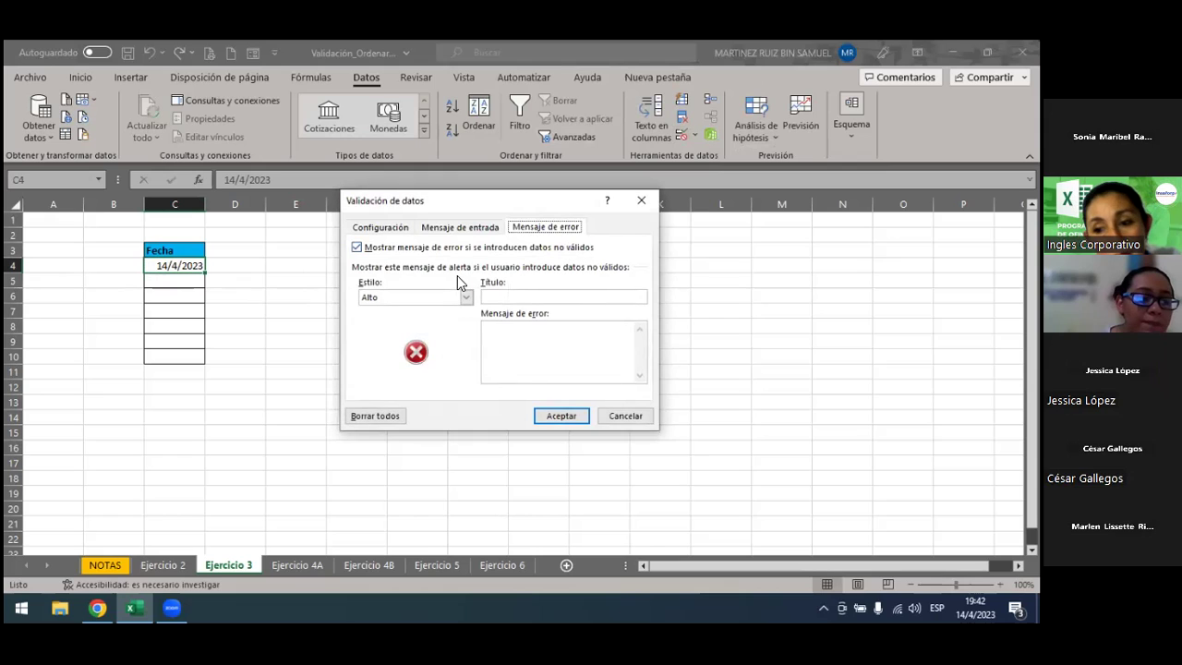
left_click(379, 228)
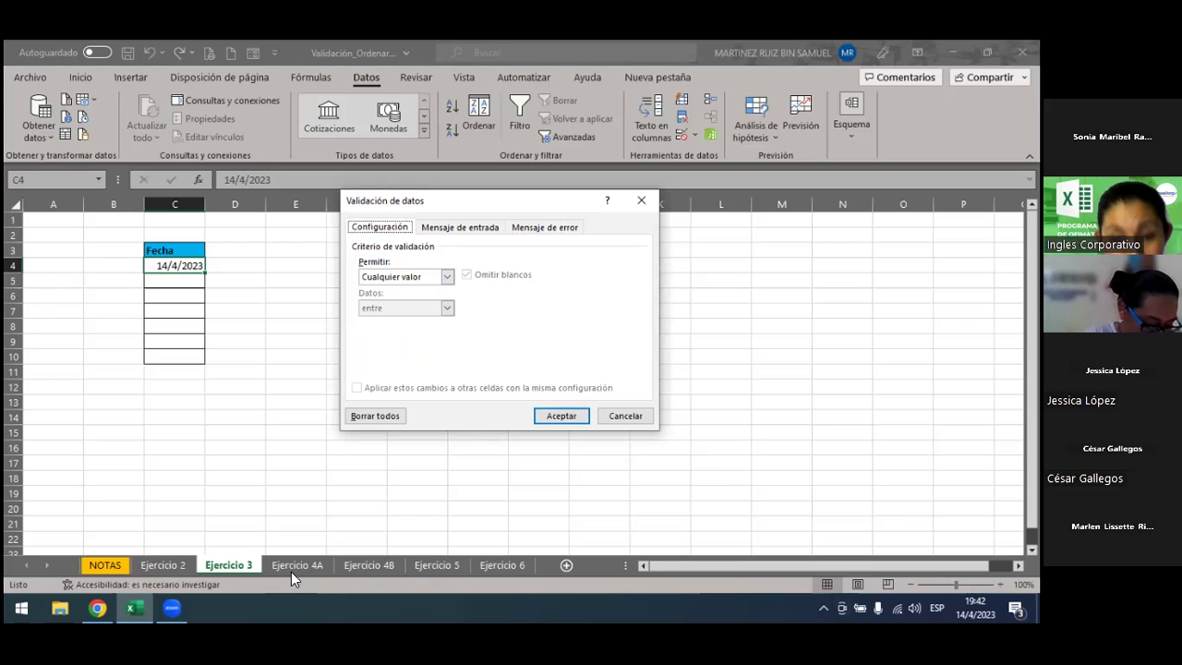
key("Escape")
left_click_drag(277, 311, 277, 296)
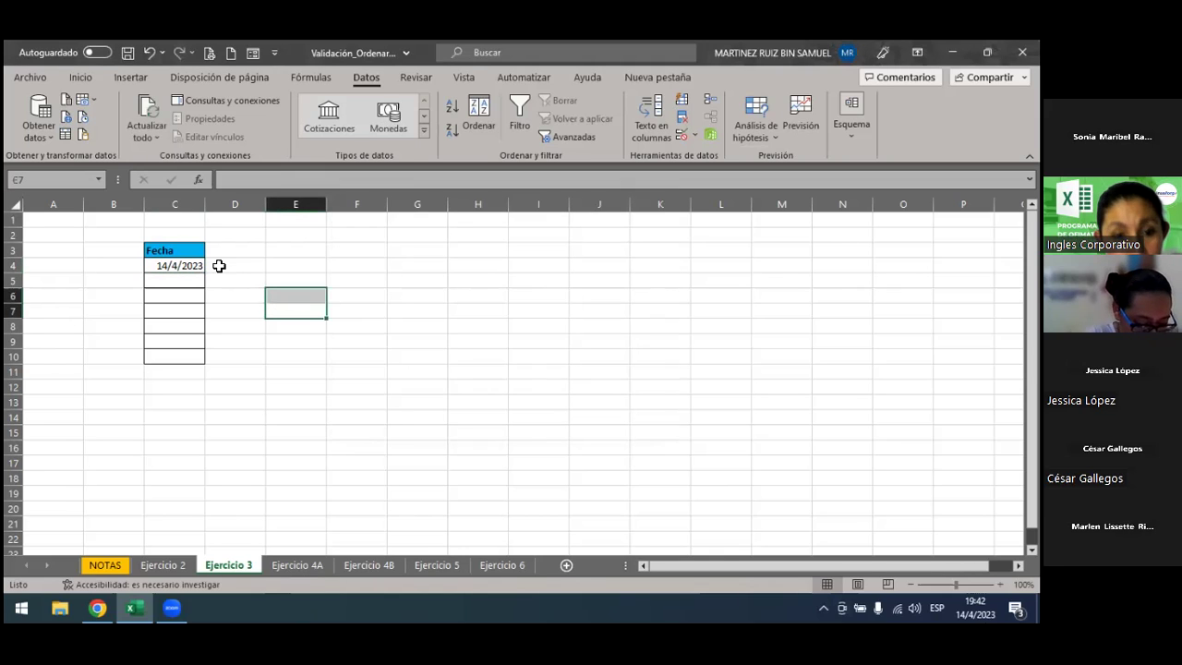
left_click(185, 278)
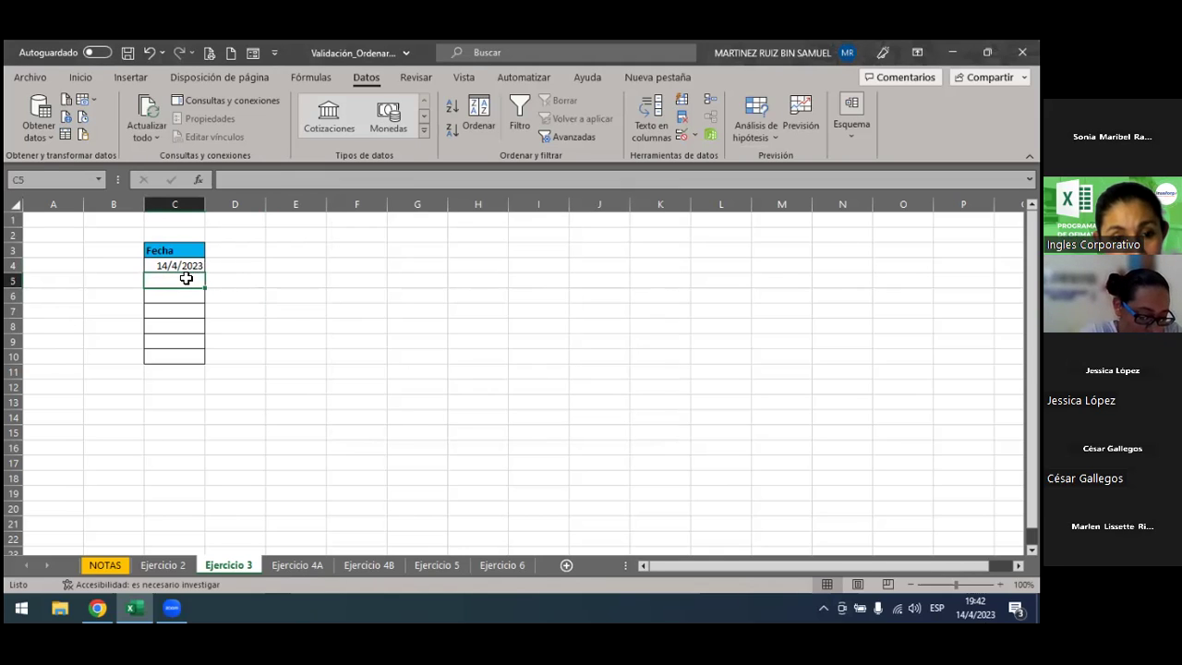
left_click_drag(186, 279, 191, 354)
left_click(198, 267)
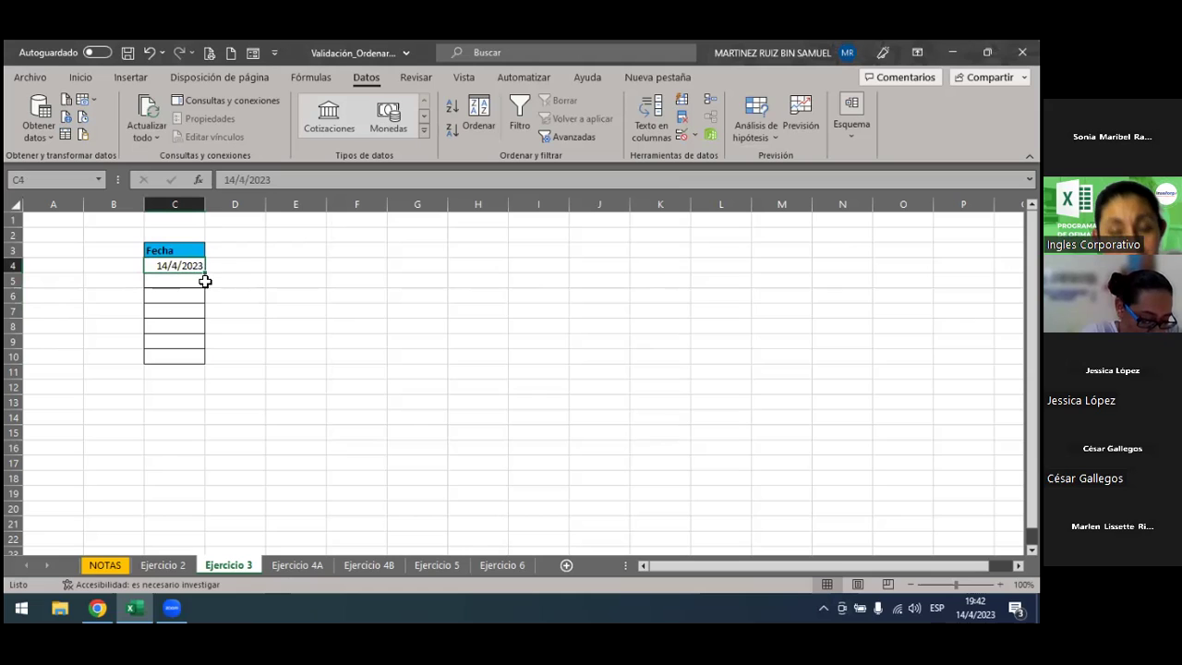
key("Delete")
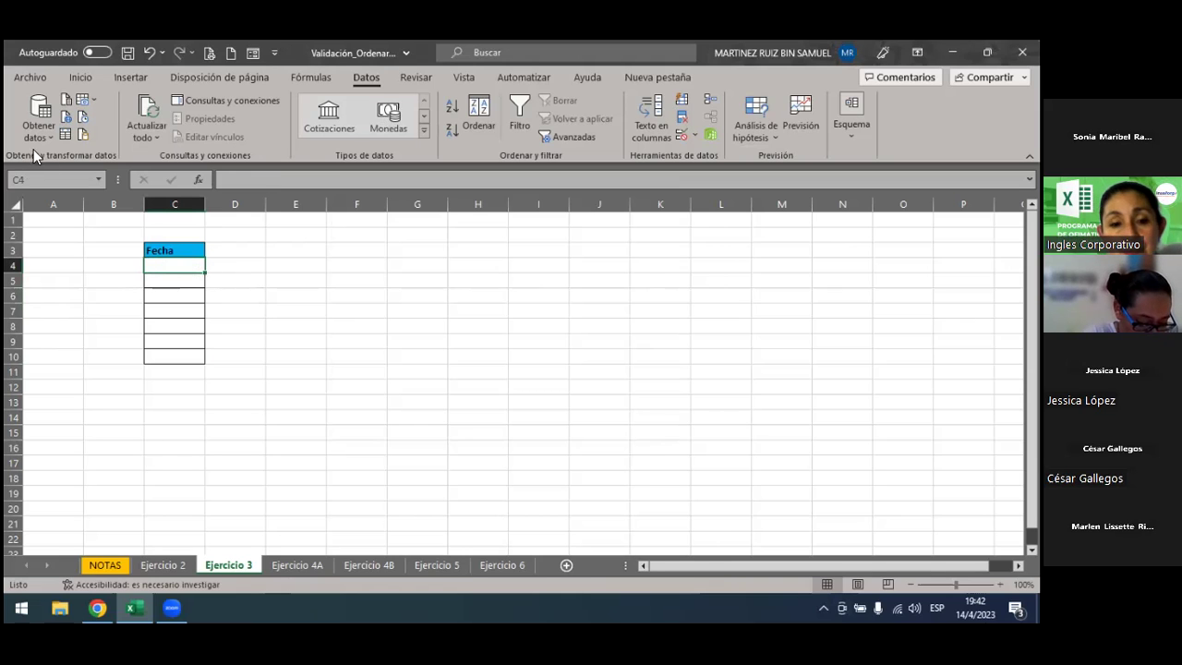
left_click(150, 51)
left_click_drag(154, 276, 160, 361)
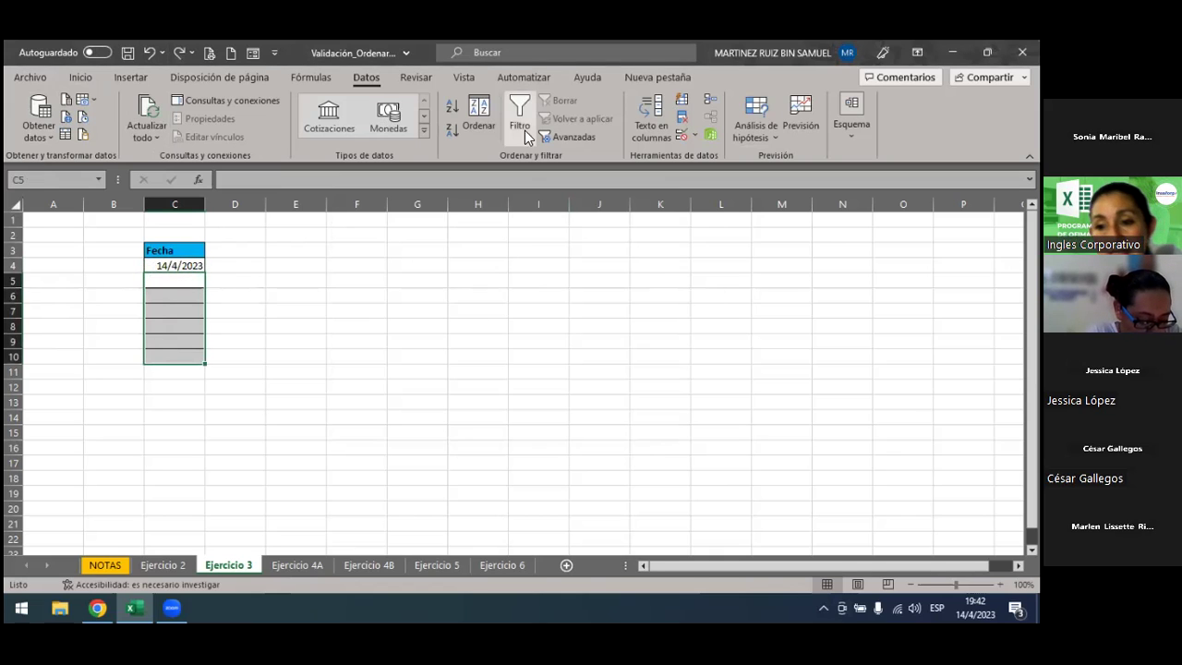
Reopen the validation rule and replace the ';' after C4 with ',', which Excel rejects.
left_click(695, 136)
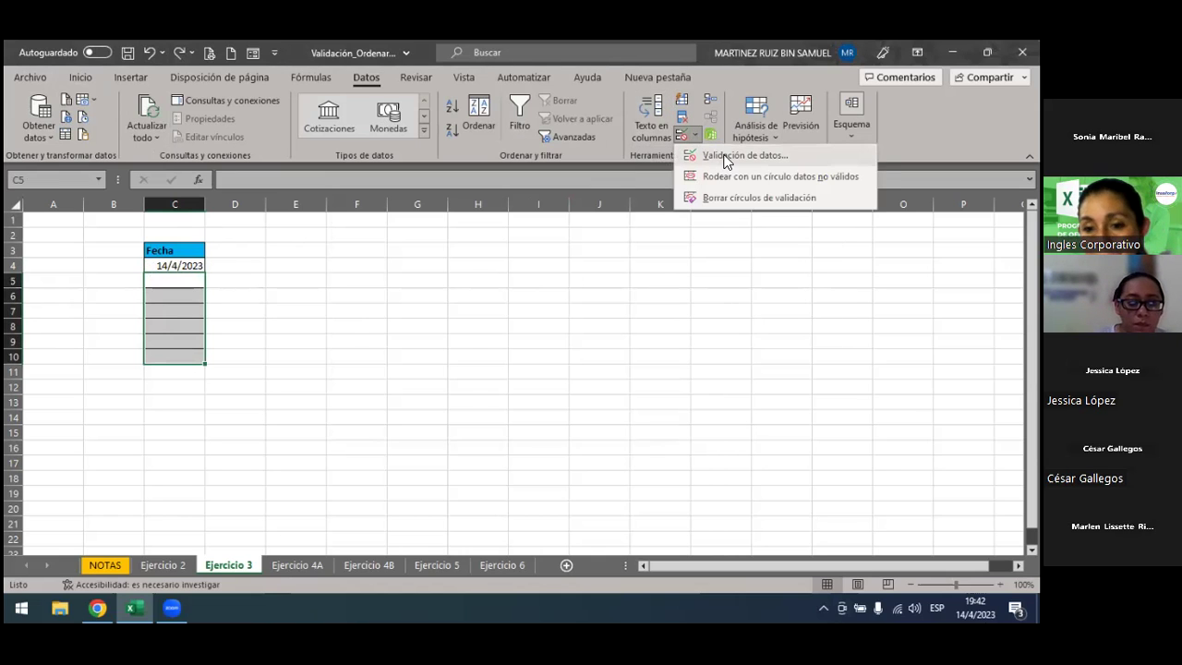
left_click(725, 157)
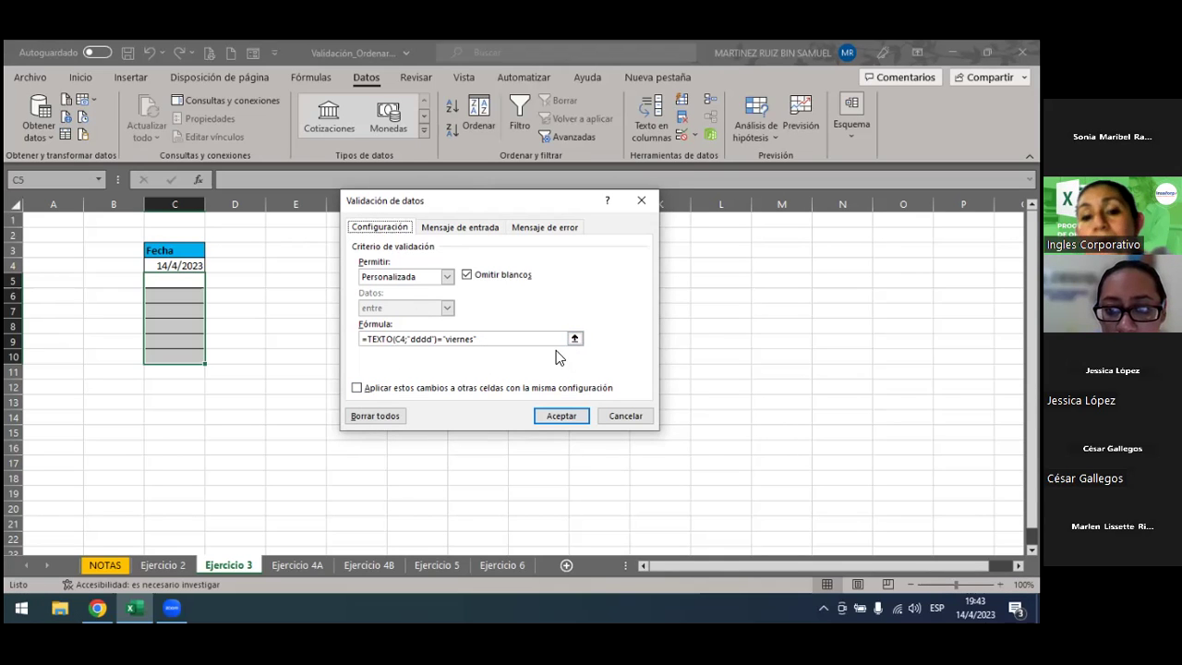
left_click(408, 340)
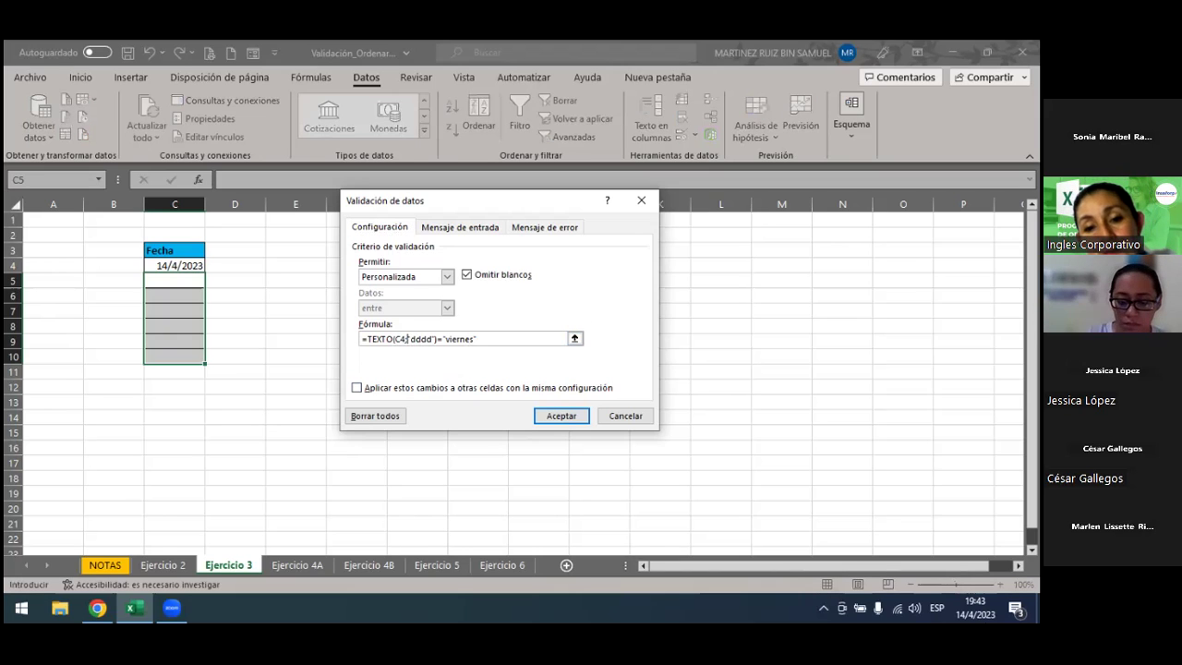
key("BackSpace")
type(",")
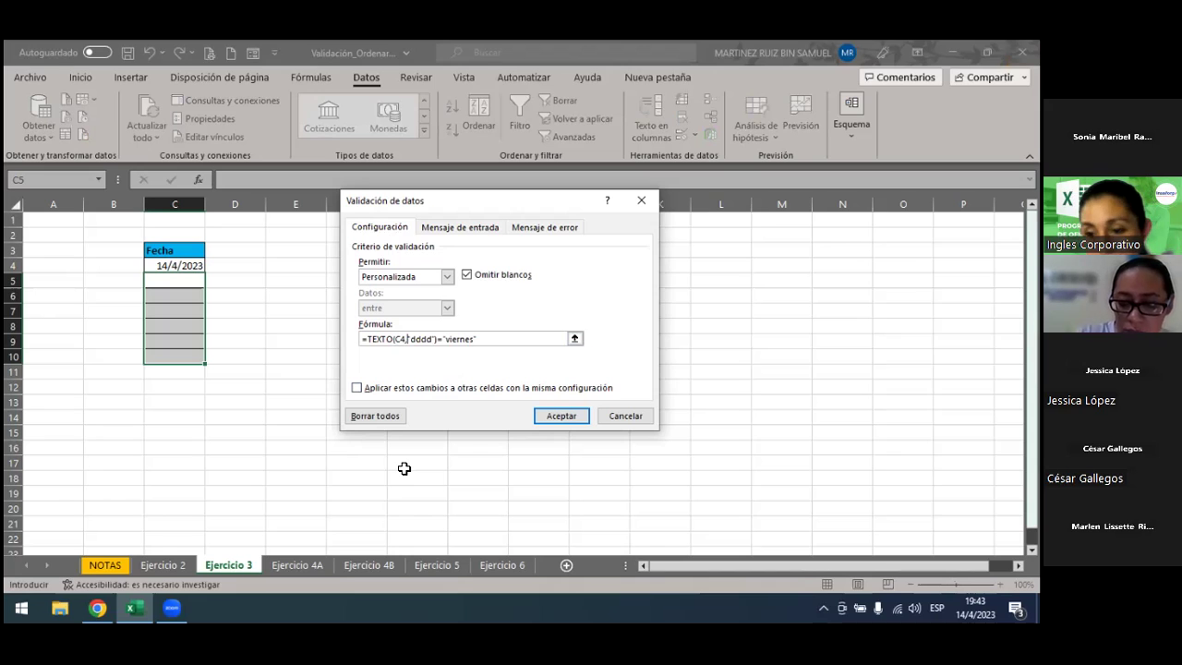
left_click(570, 417)
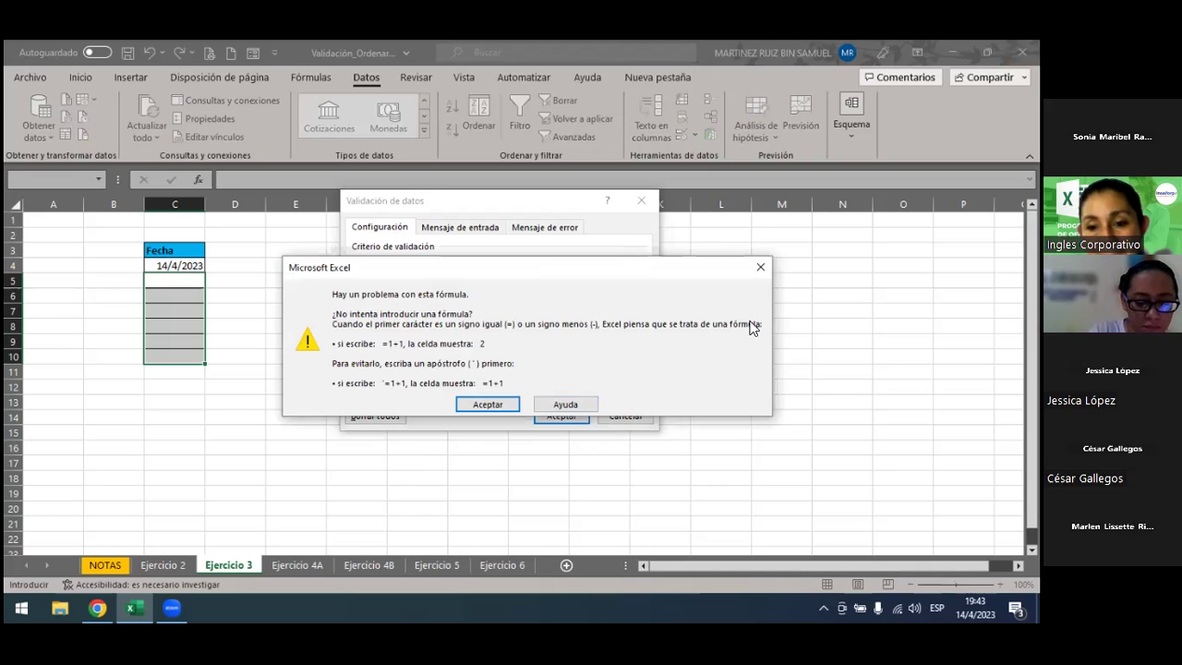
Dismiss the formula error and remove the stray characters from the day format.
left_click(761, 267)
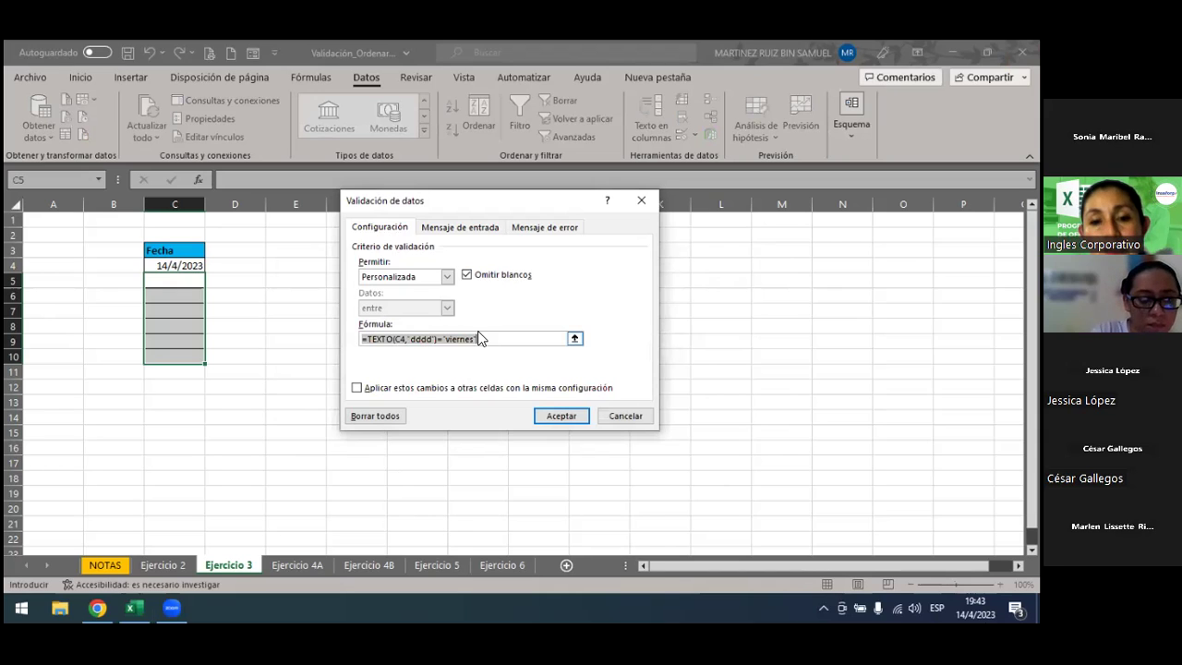
left_click(416, 341)
key("Left")
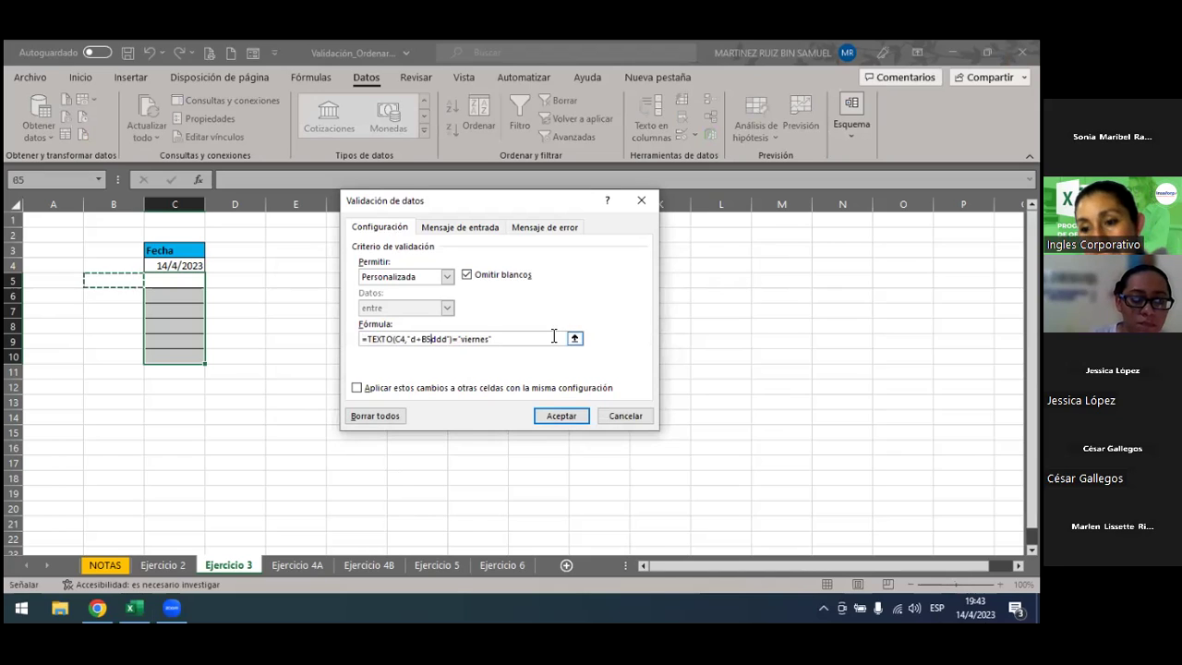
key("BackSpace")
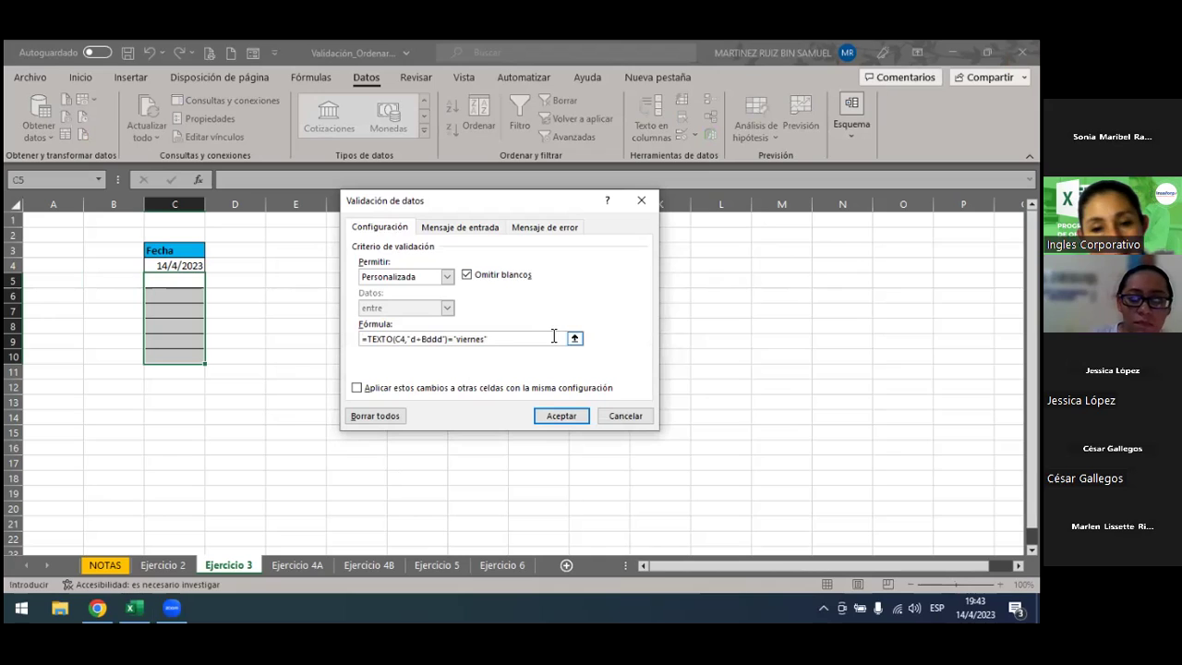
key("BackSpace")
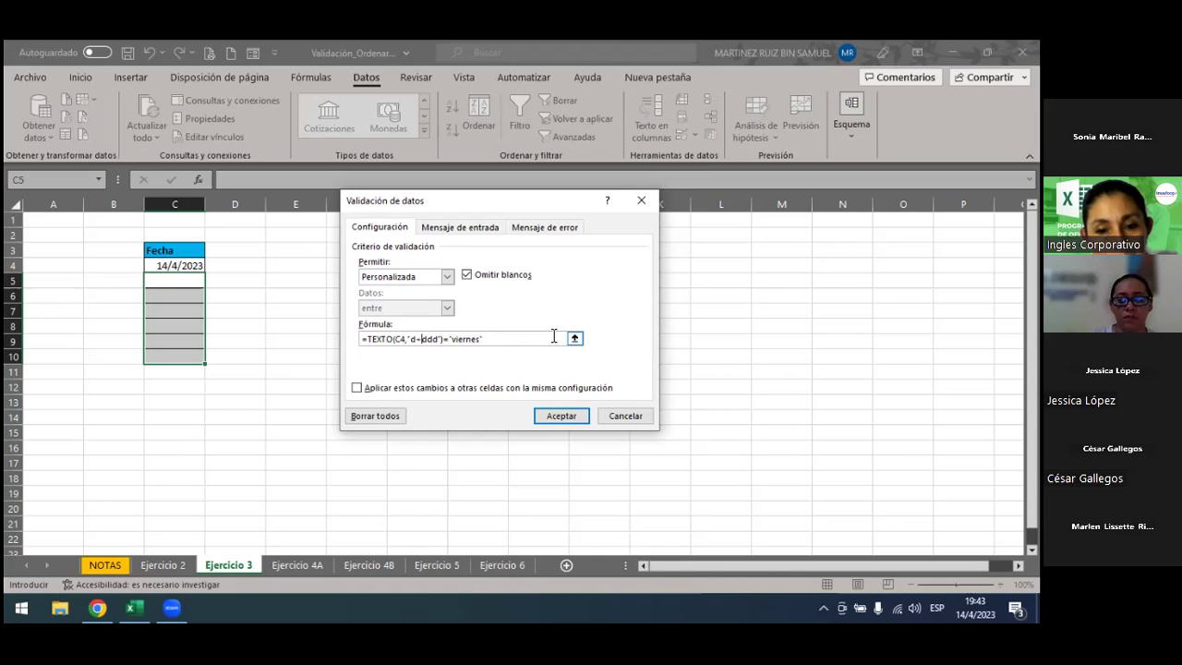
type("=")
key("Left")
key("BackSpace")
key("BackSpace")
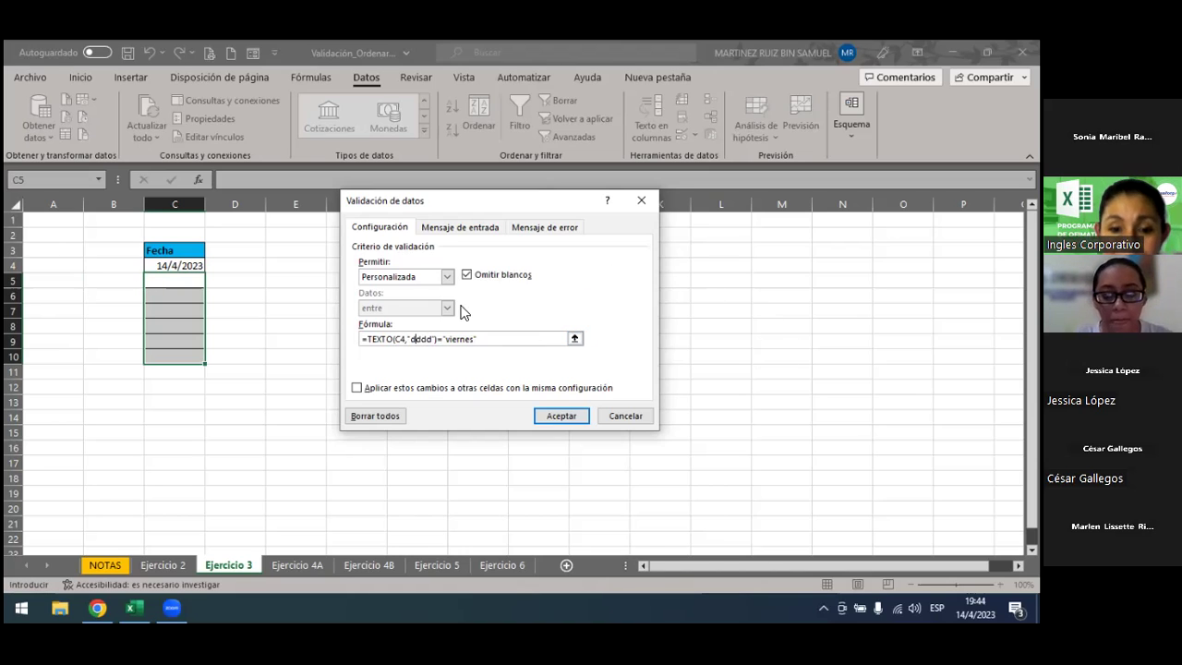
Restore the formula to =texto(C4;"dddd")="viernes" and apply the rule.
left_click(409, 340)
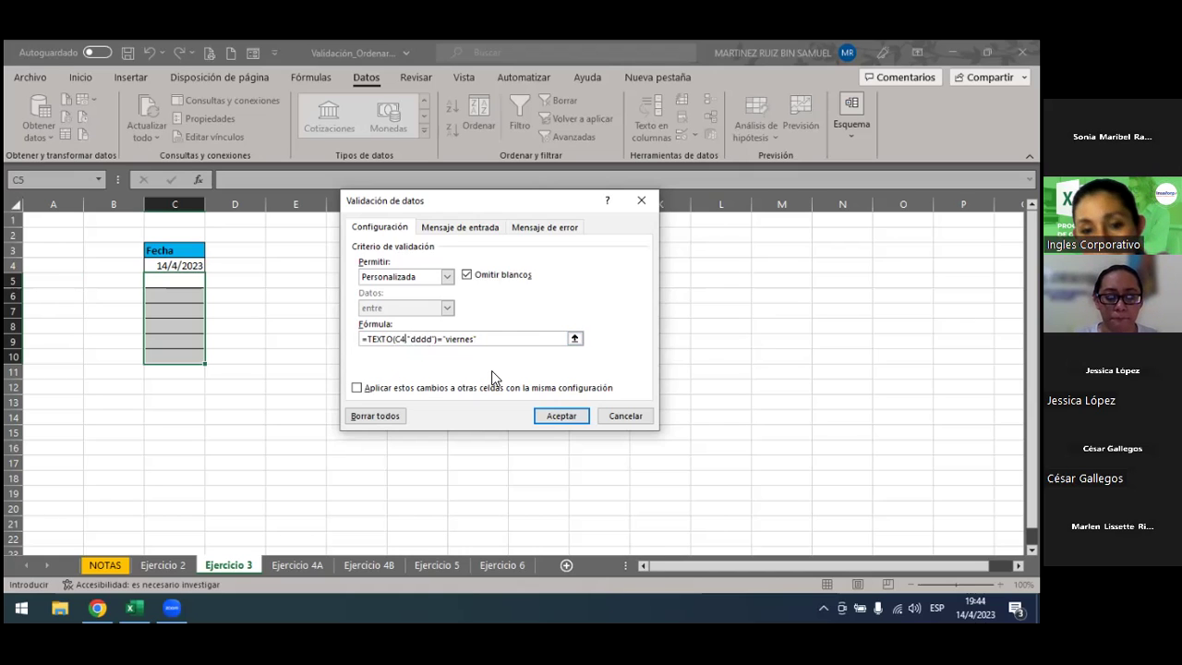
type(";")
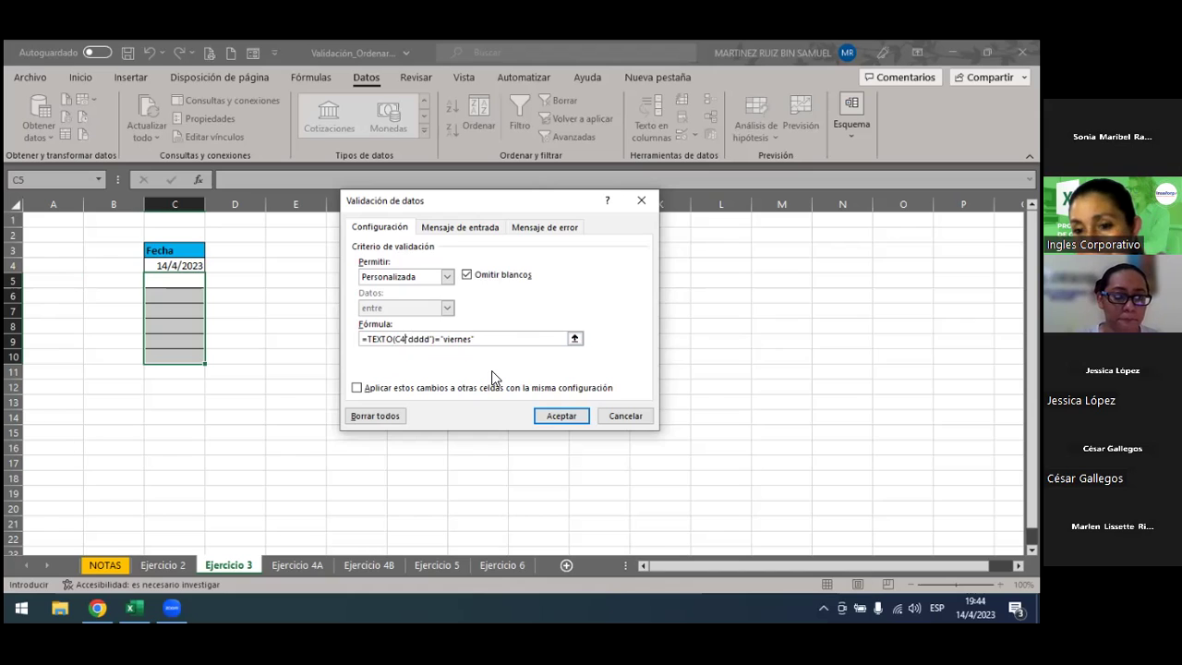
type("\"")
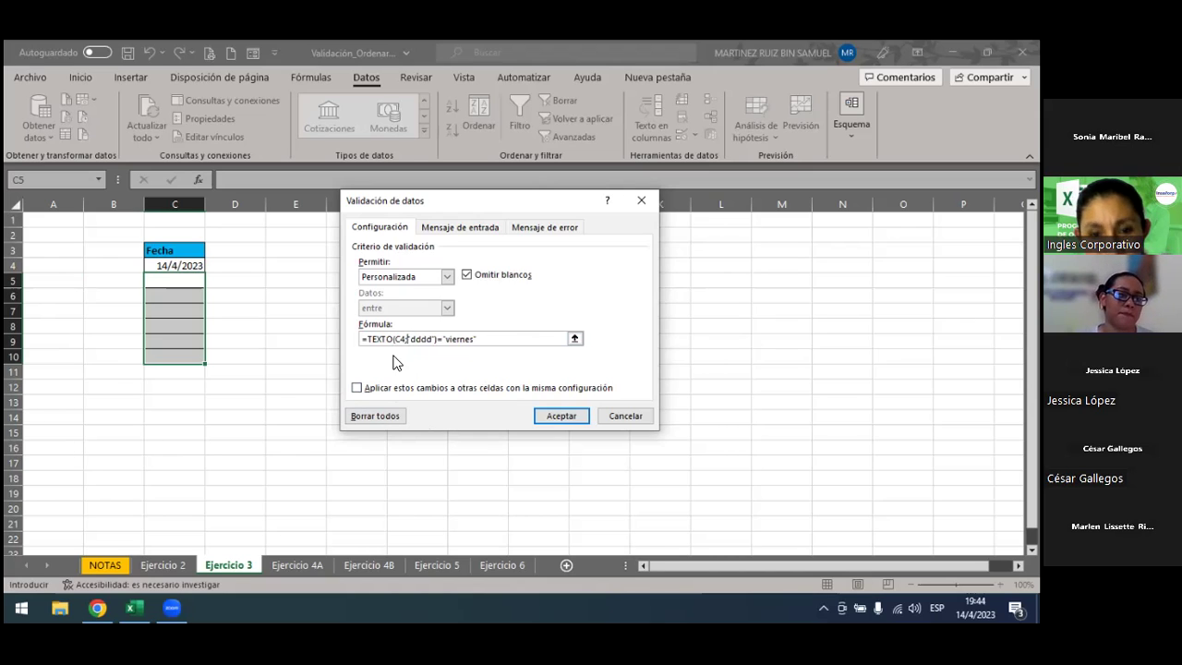
key("Left")
key("Left")
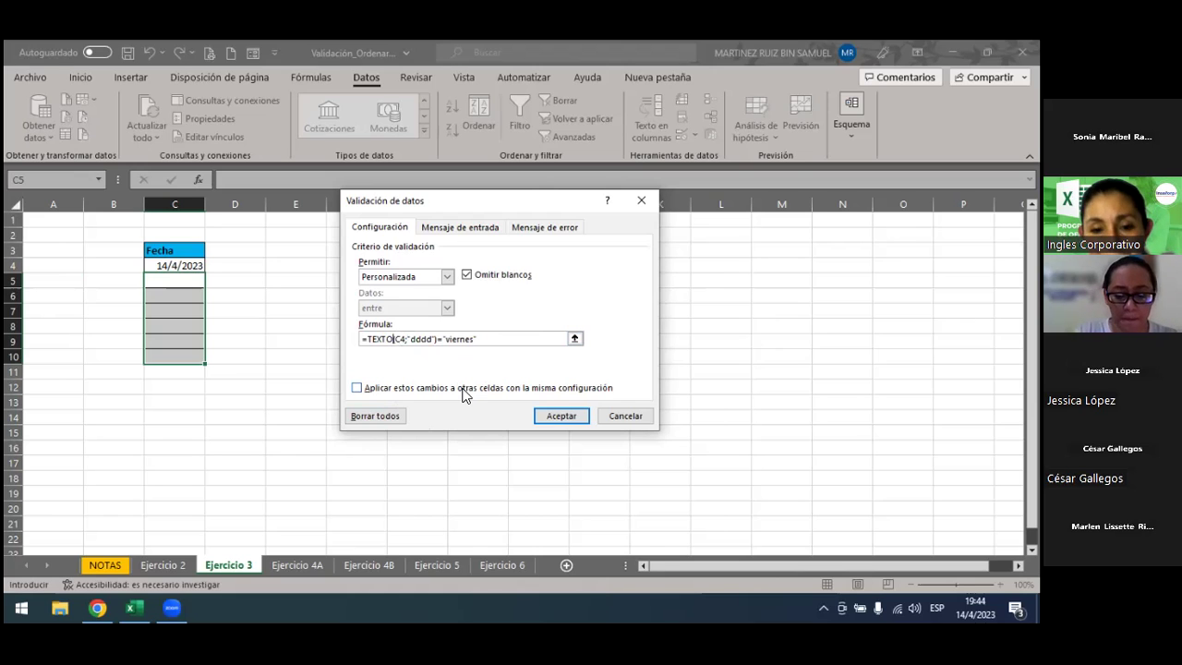
key("BackSpace")
key("BackSpace")
key("BackSpace")
key("BackSpace")
key("BackSpace")
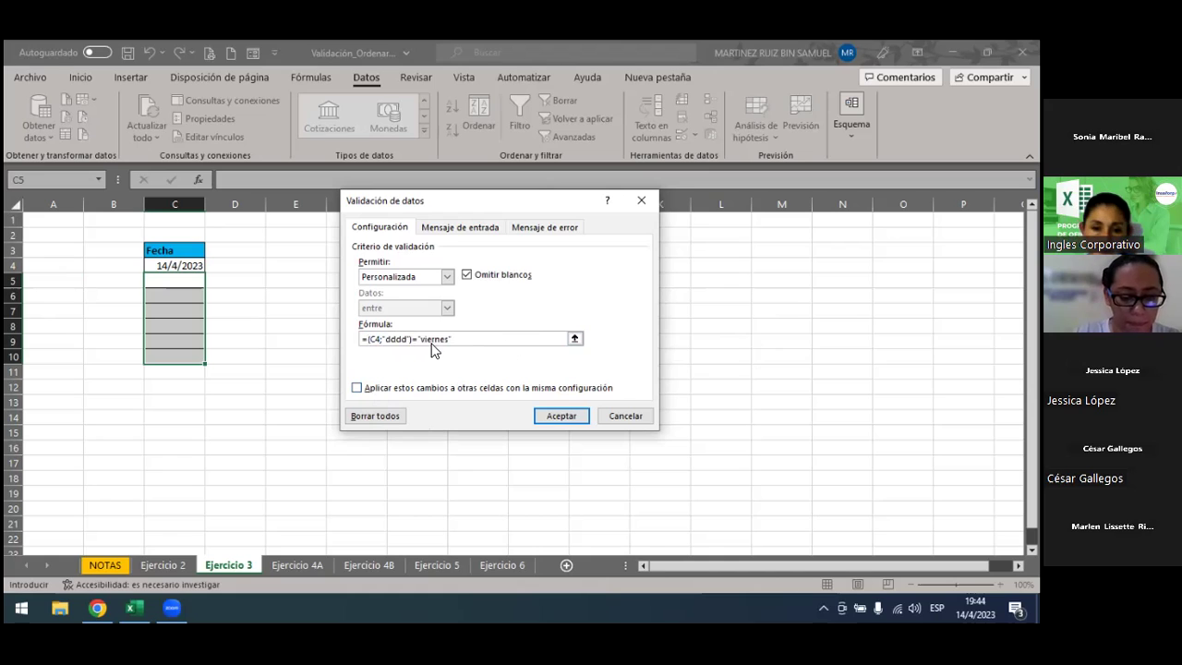
type("text")
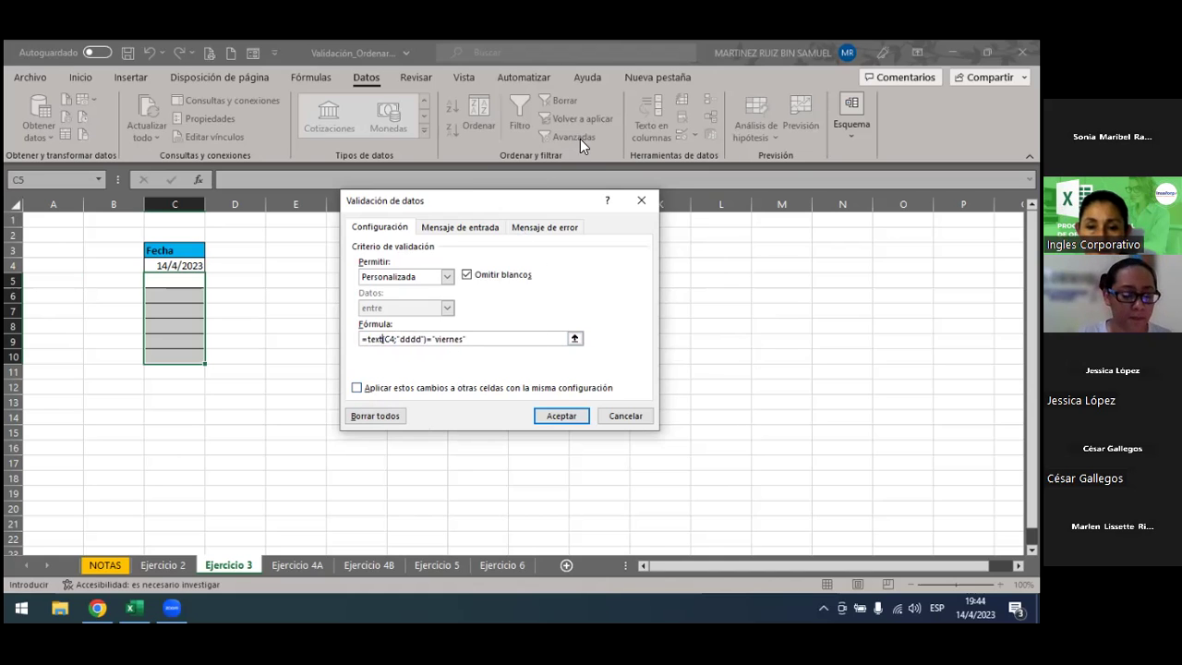
type("o")
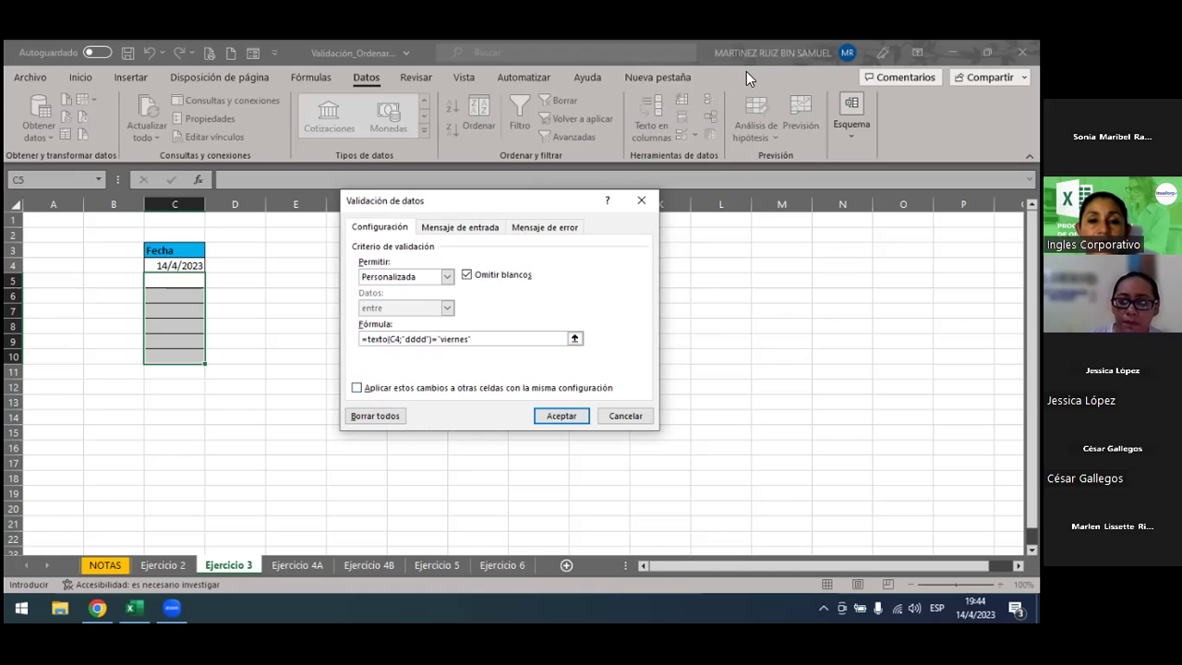
key("BackSpace")
key("BackSpace")
key("BackSpace")
key("BackSpace")
key("BackSpace")
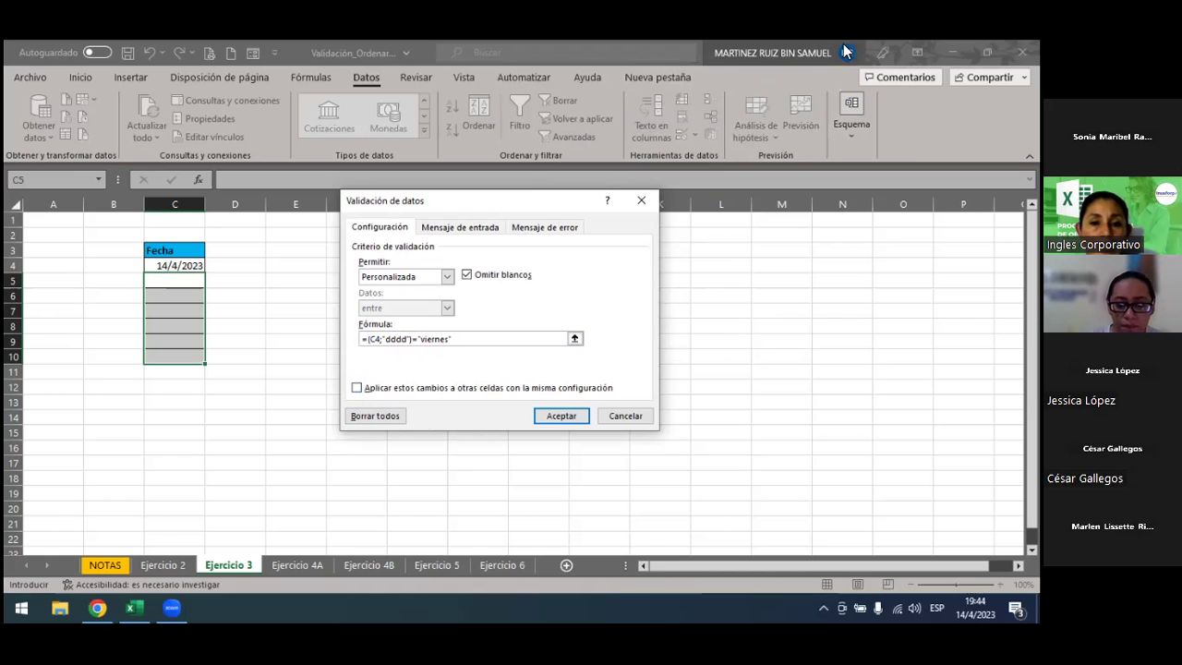
type("texto")
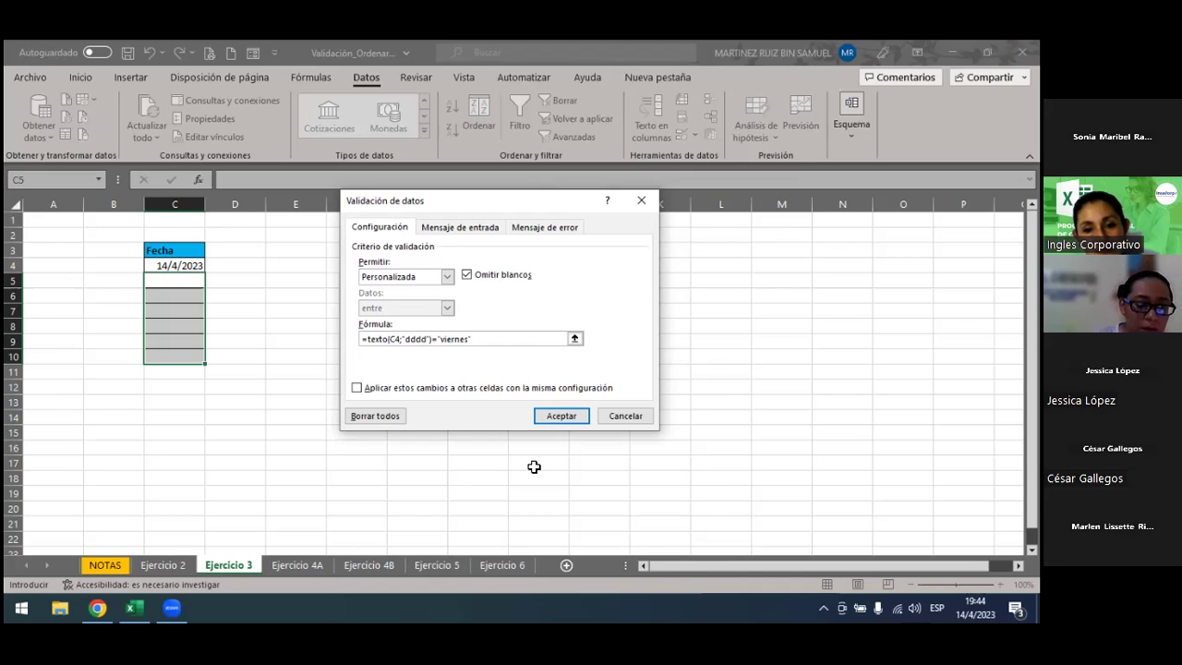
left_click(562, 416)
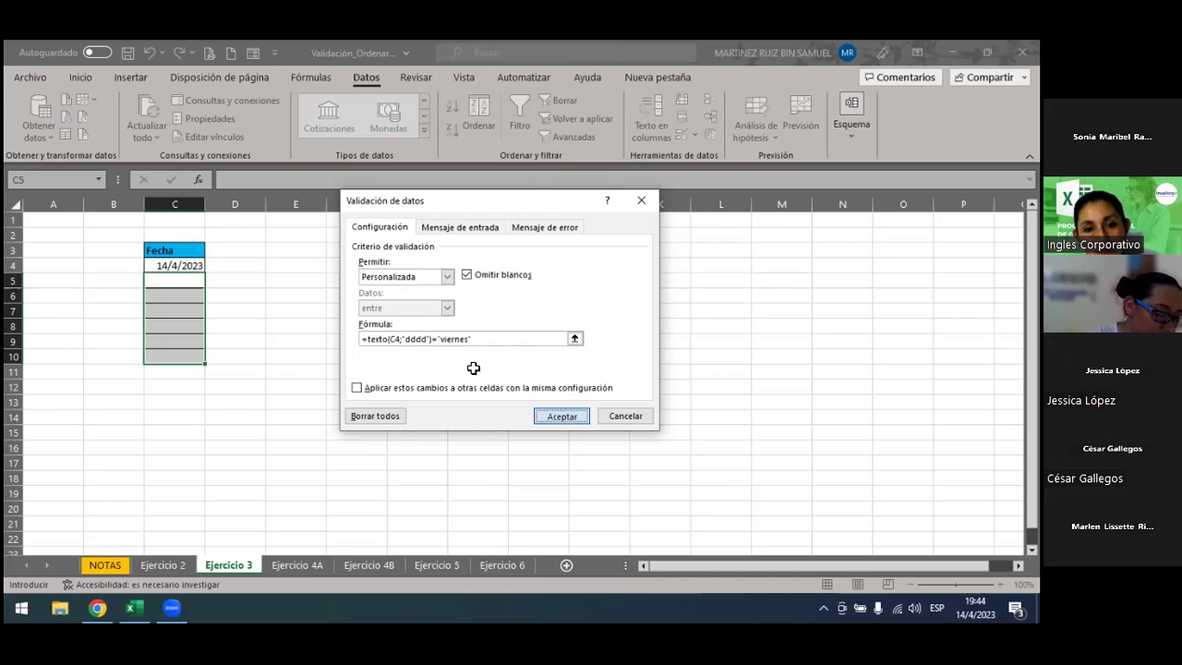
left_click(462, 371)
Select the 14/4/2023 date in C4 and start typing 5/6/2020 over it.
left_click(197, 280)
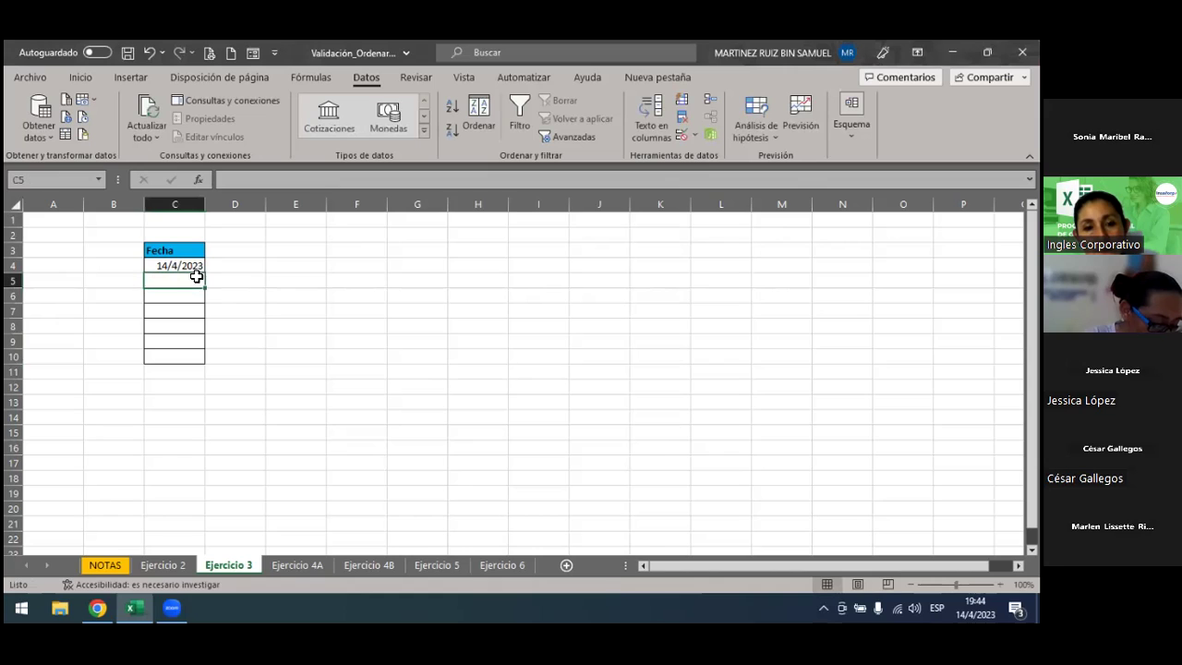
double_click(195, 281)
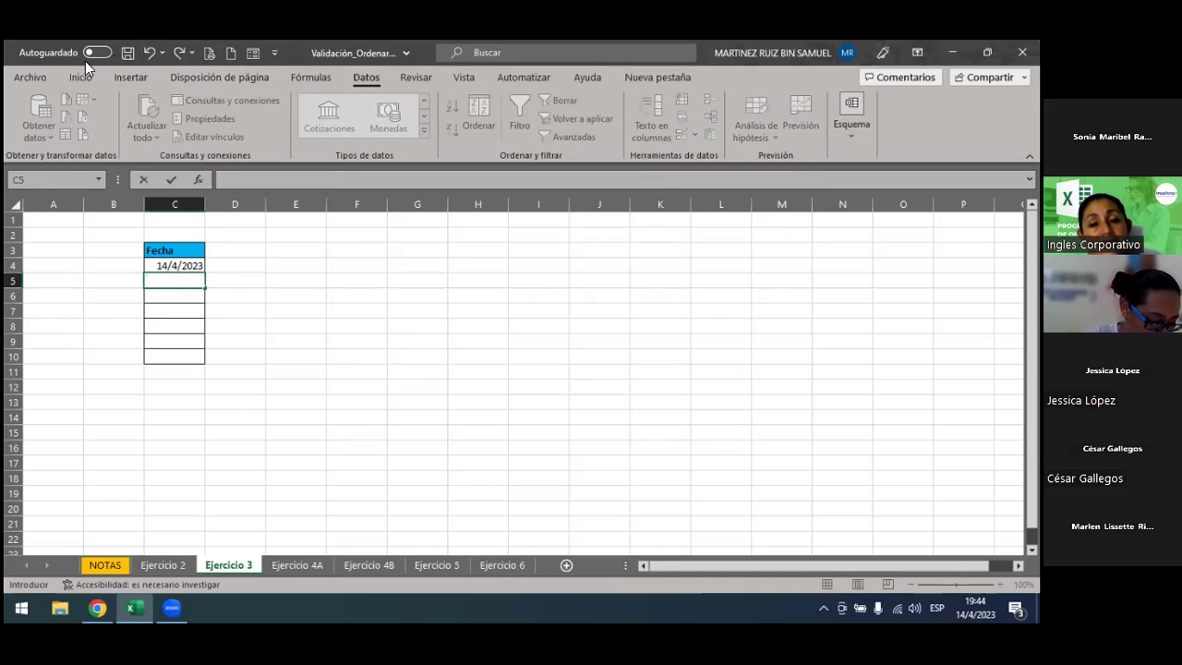
left_click(164, 251)
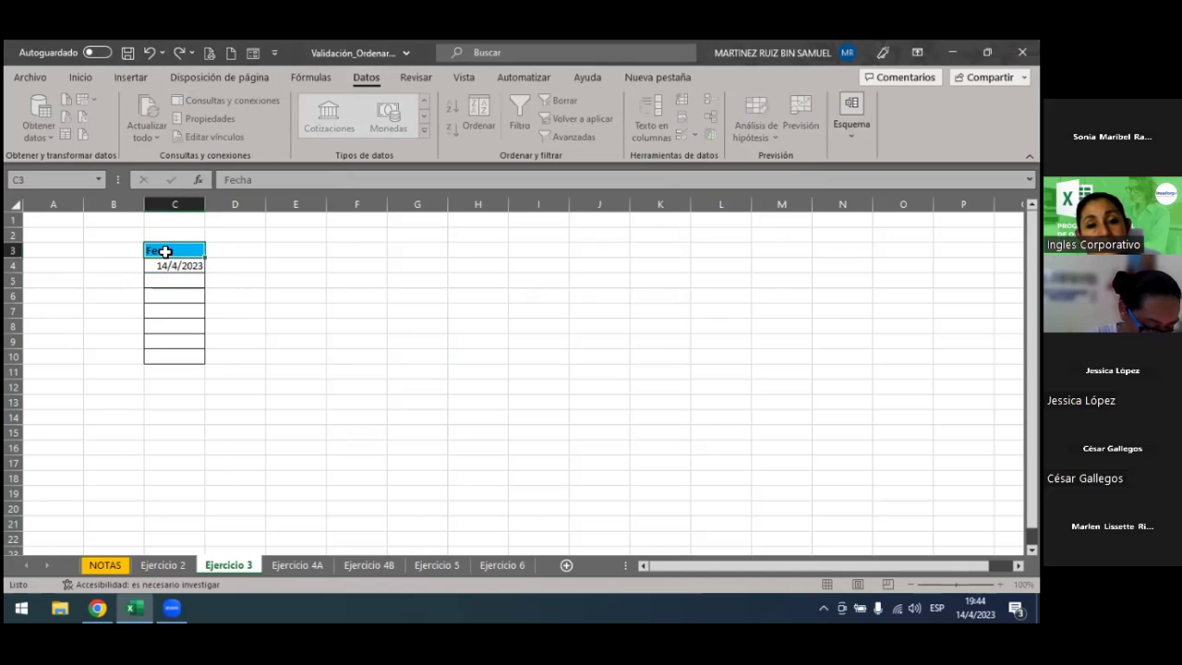
left_click(154, 266)
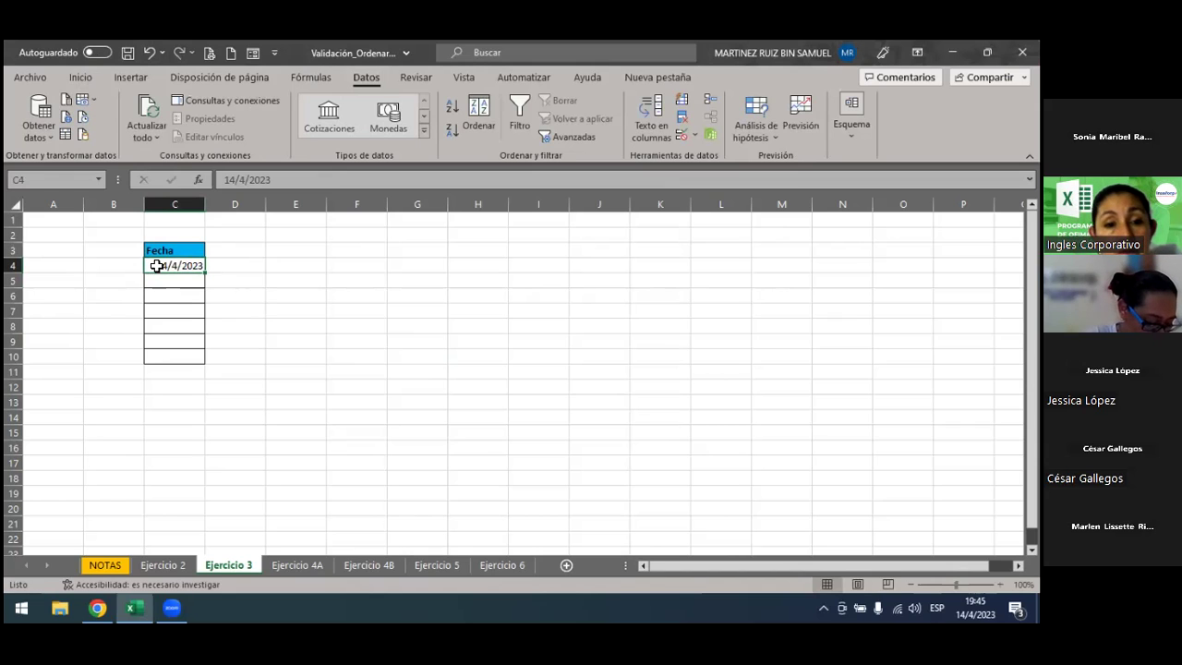
double_click(158, 266)
left_click_drag(157, 266, 217, 264)
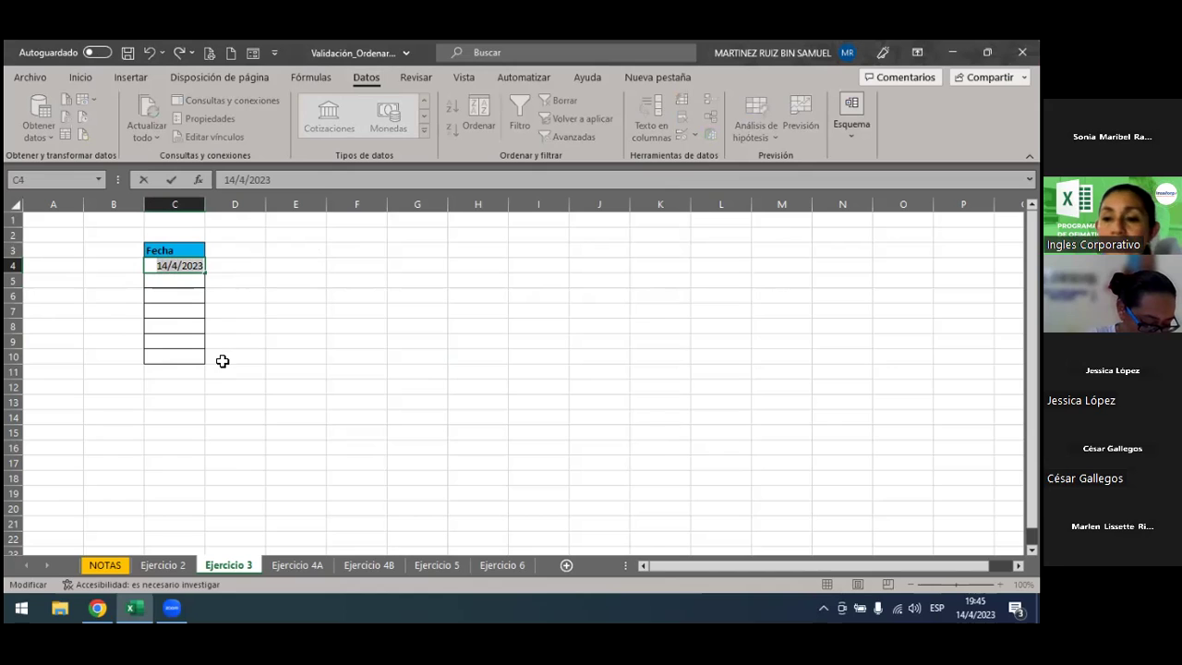
type("5")
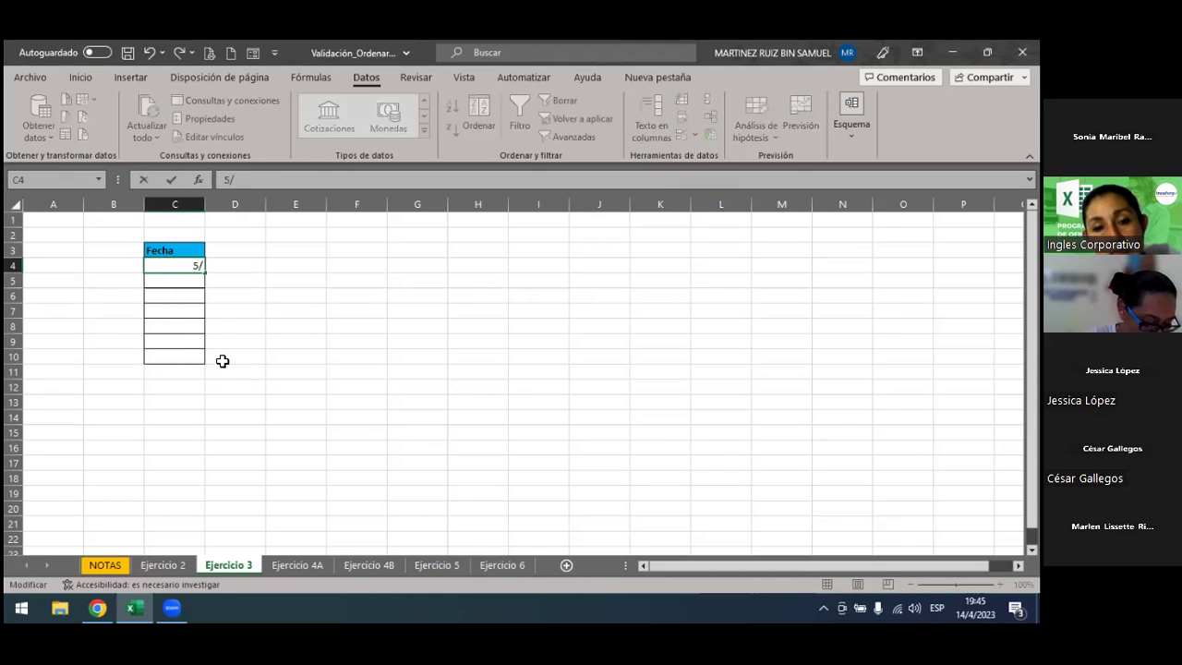
type("/6/2020")
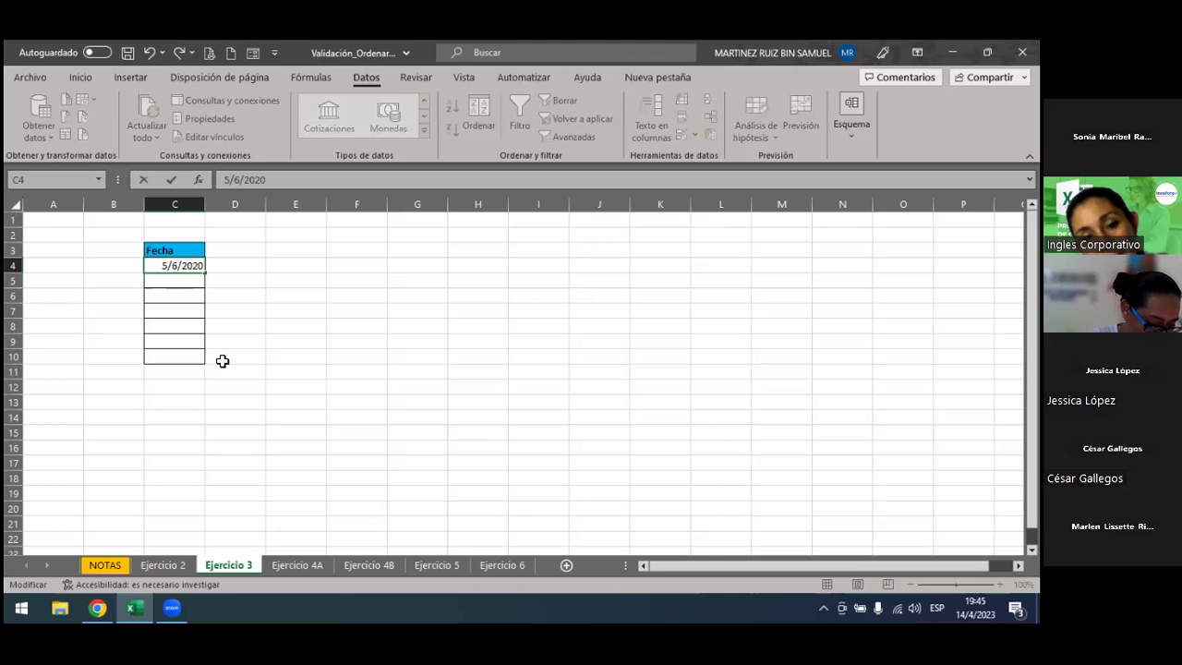
Confirm 5/6/2020 in C4, then reselect C4 with the Inicio ribbon showing.
key("Return")
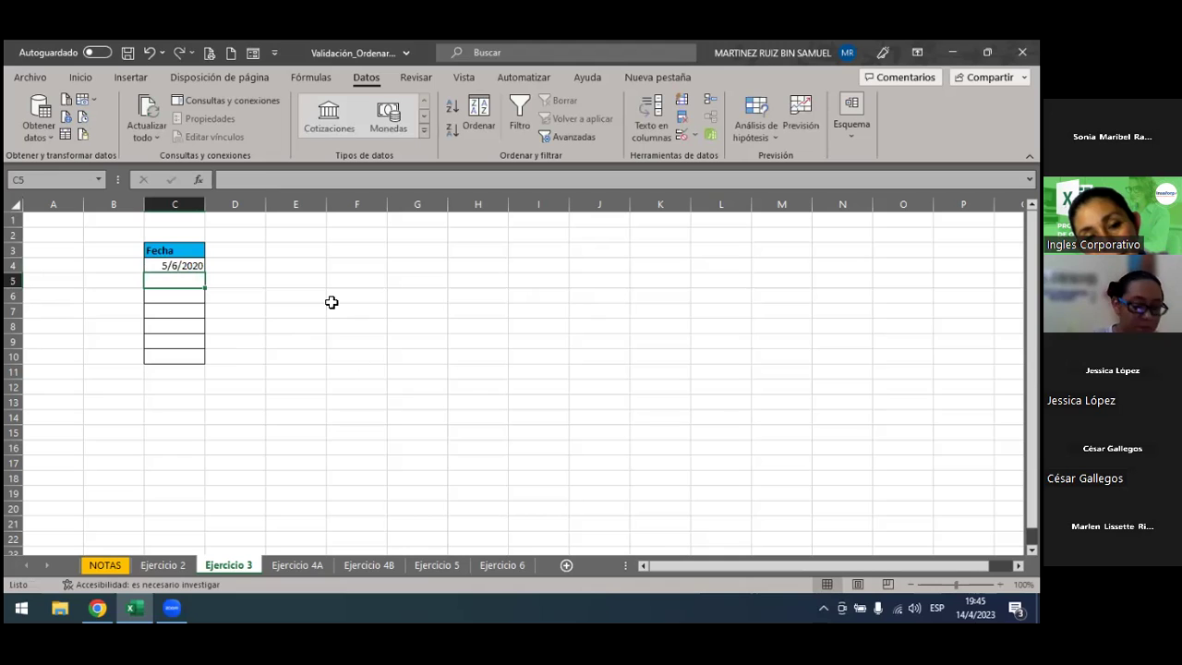
left_click(173, 265)
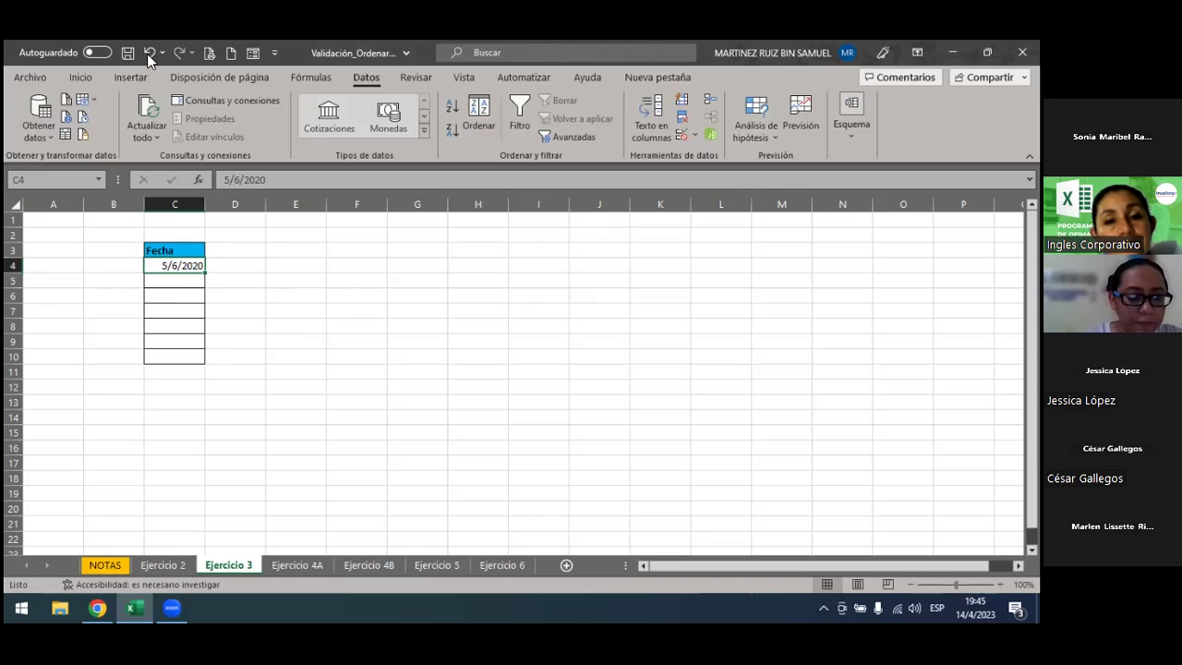
left_click(96, 81)
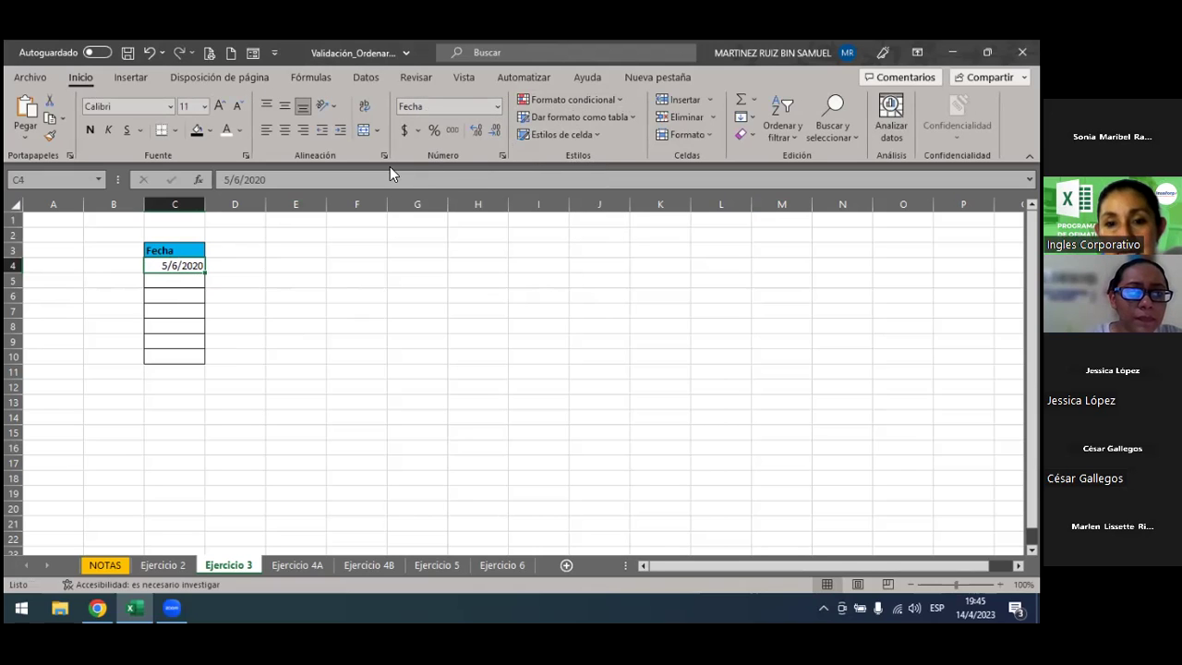
Replace C4's d/m/yyyy format with the custom code dddd so it shows viernes.
left_click(495, 107)
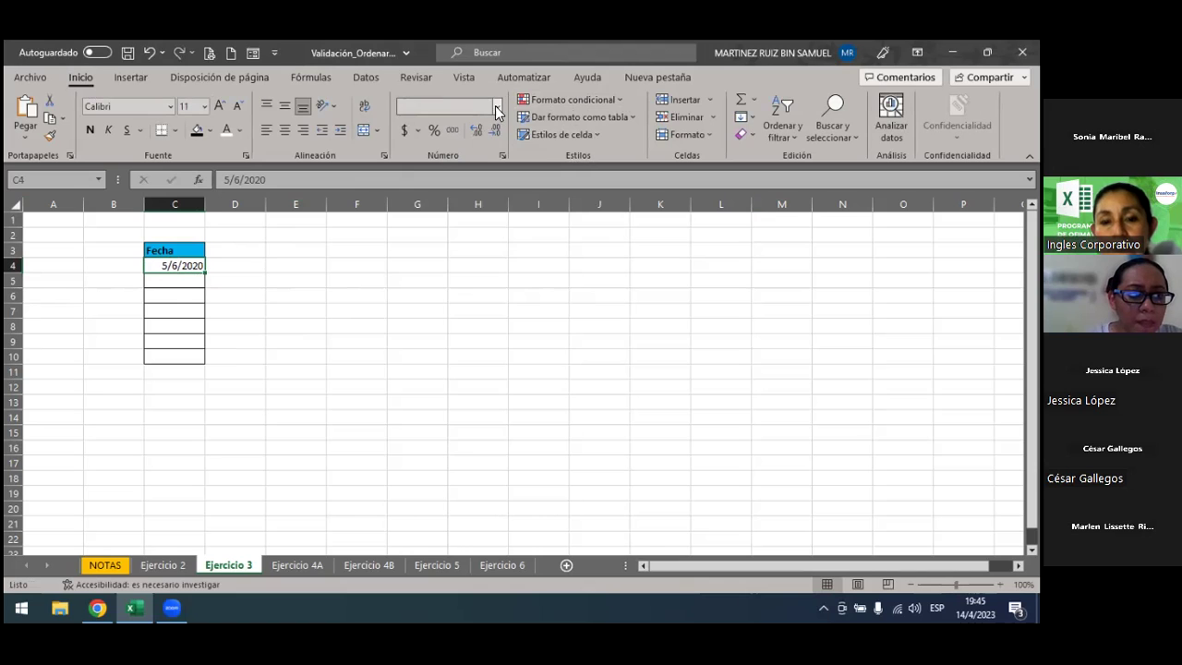
left_click(495, 107)
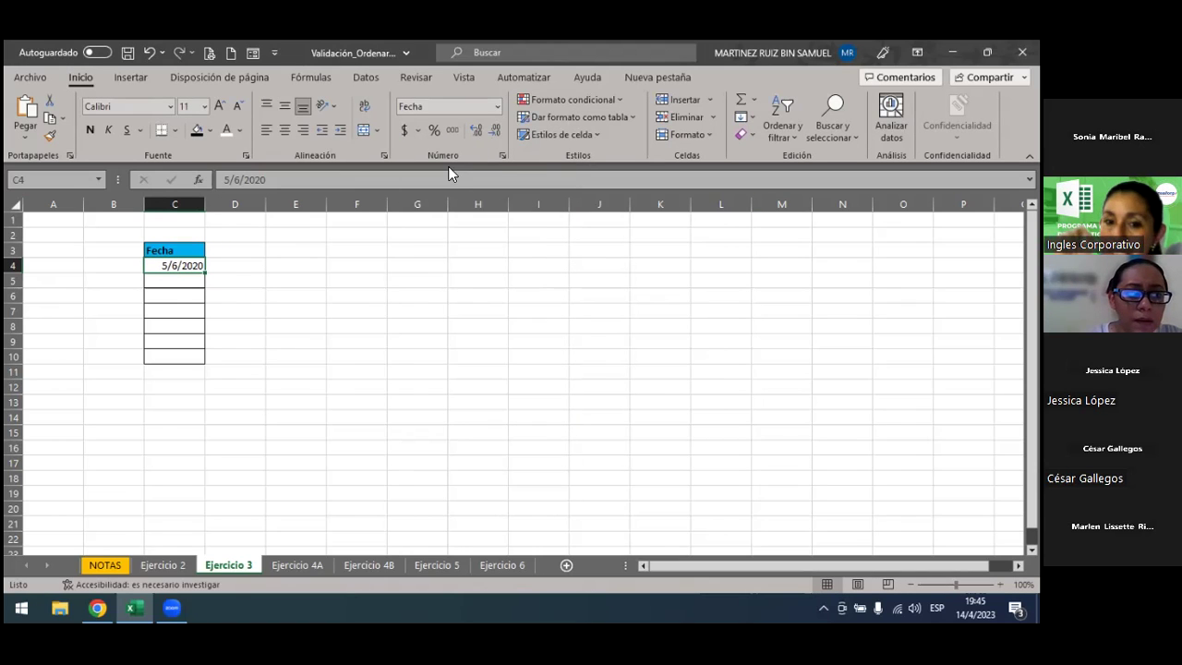
left_click(502, 155)
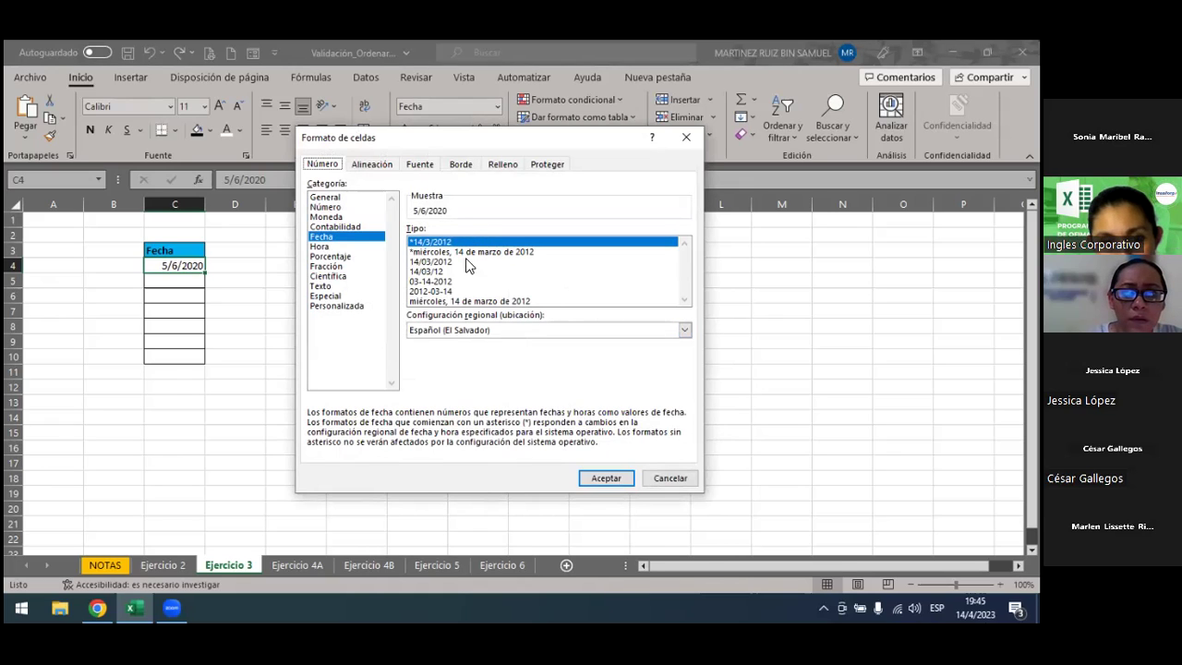
left_click(684, 302)
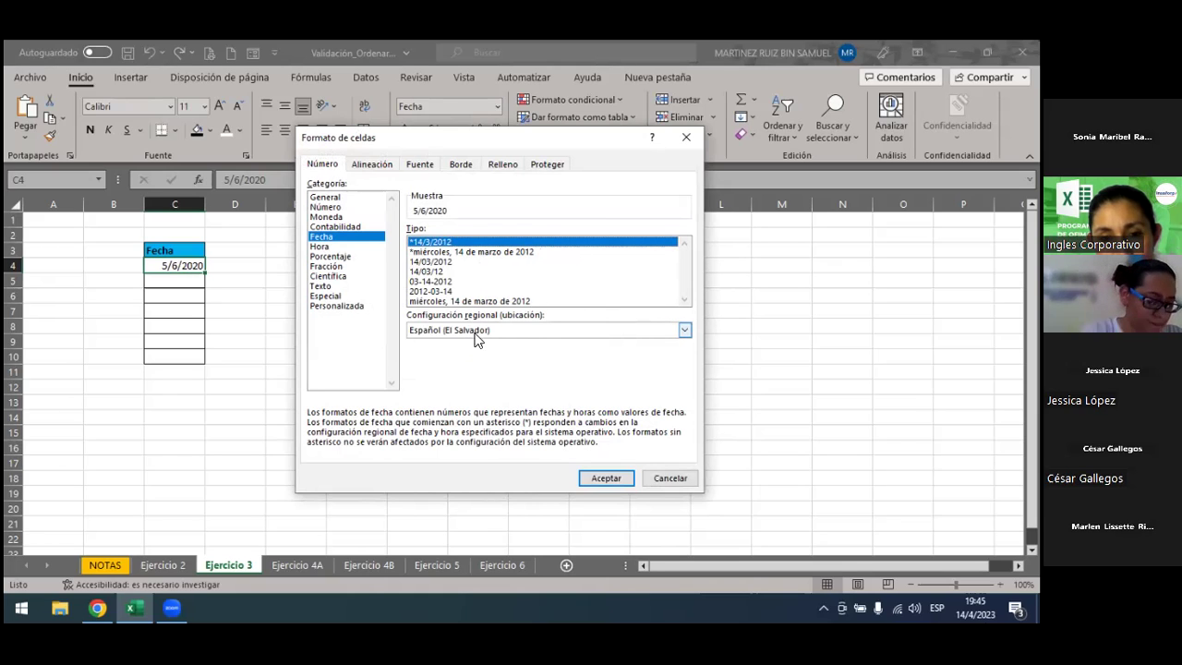
left_click(346, 305)
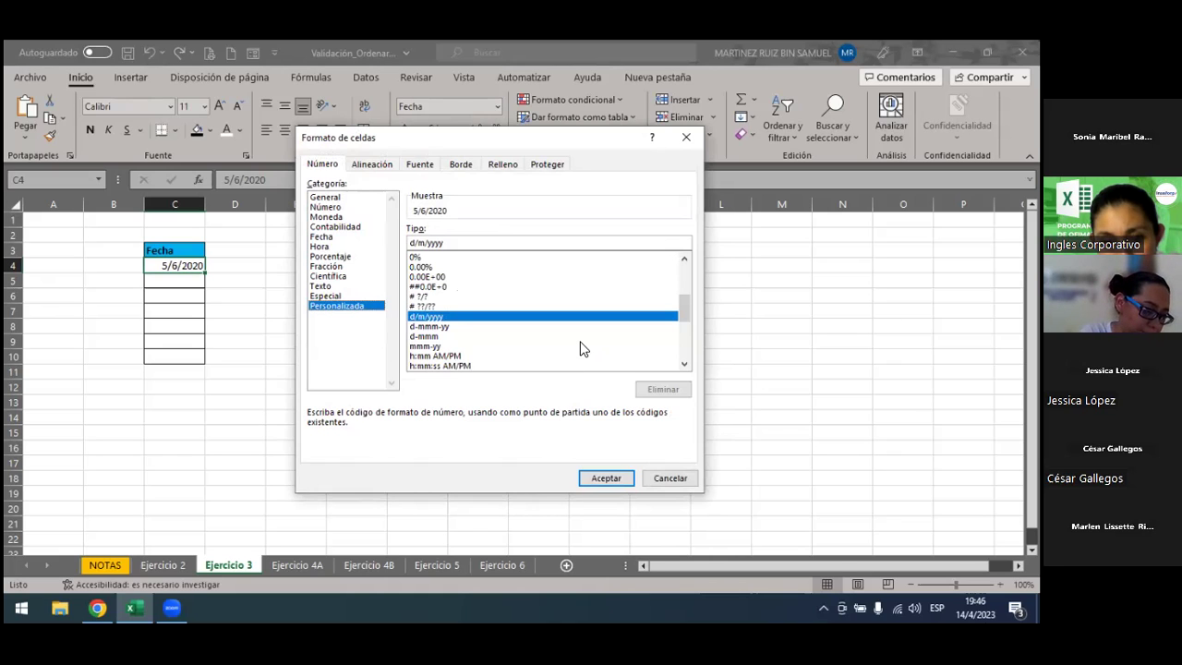
left_click_drag(684, 314, 684, 351)
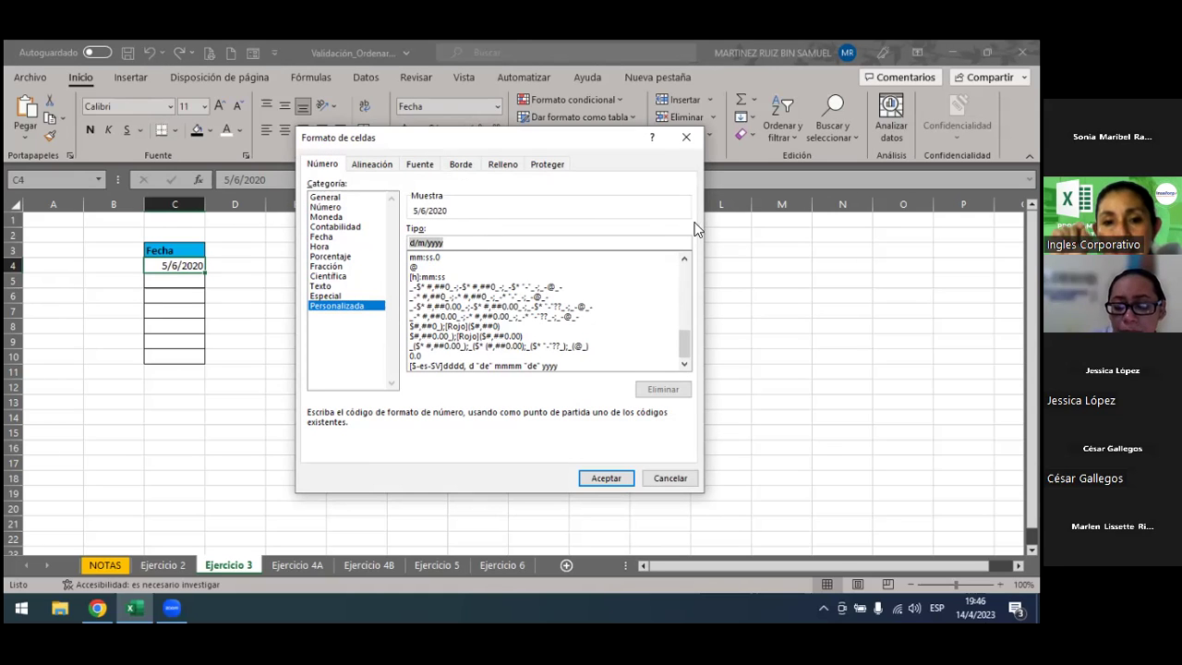
key("BackSpace")
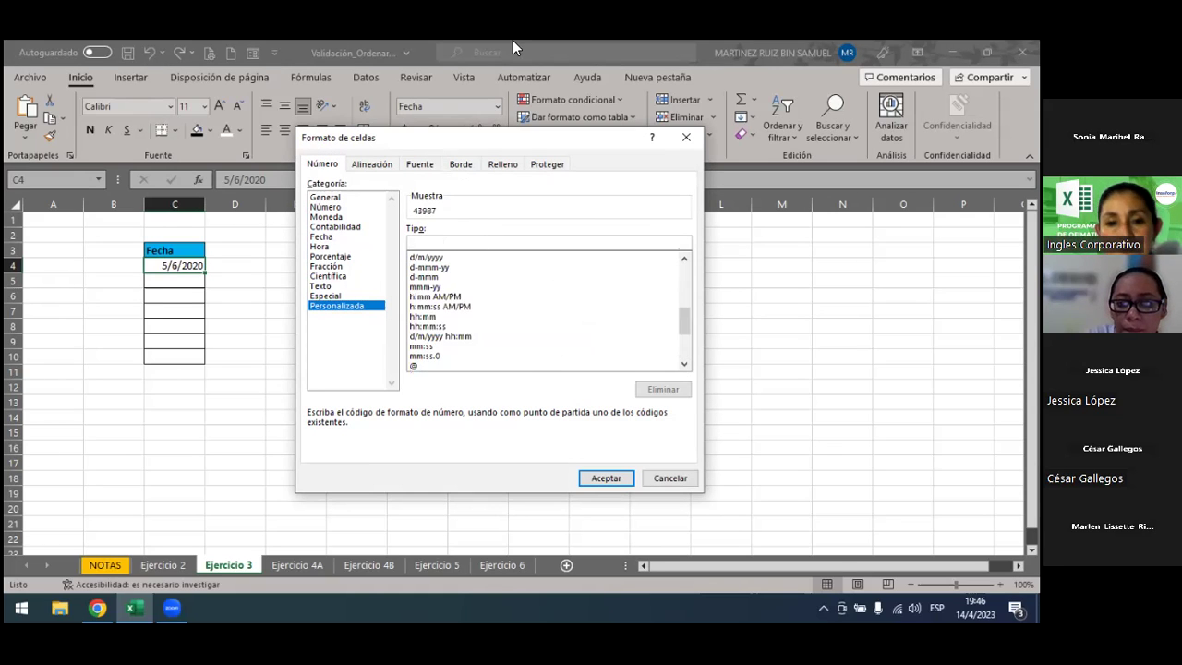
type("dddd")
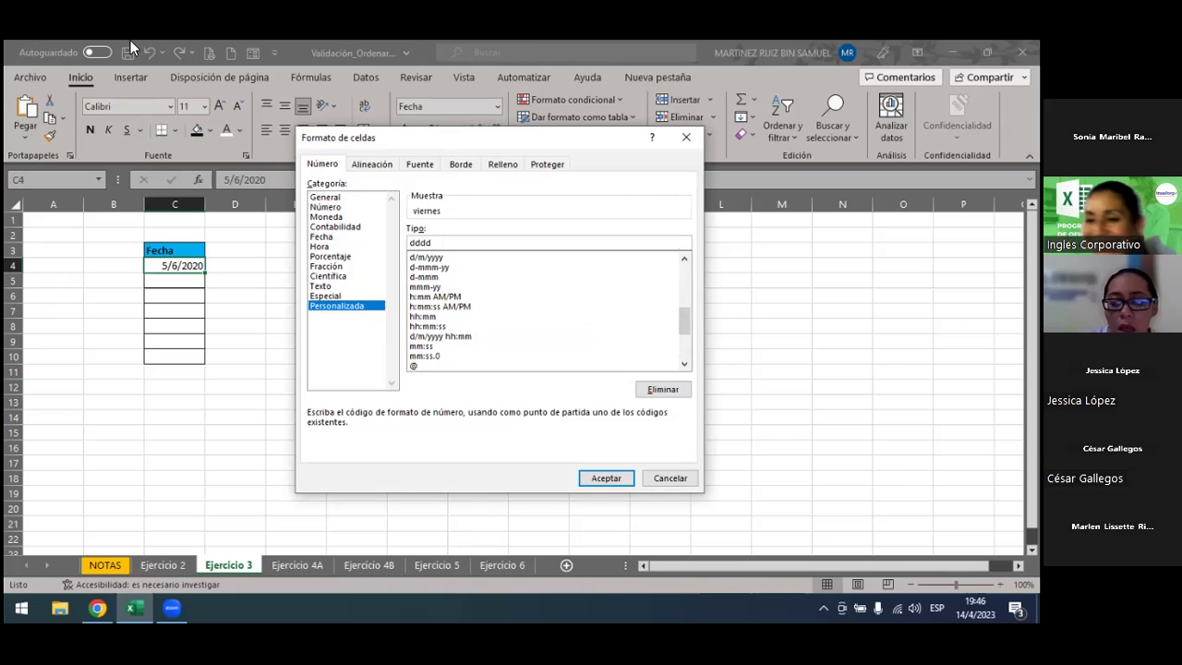
left_click(605, 482)
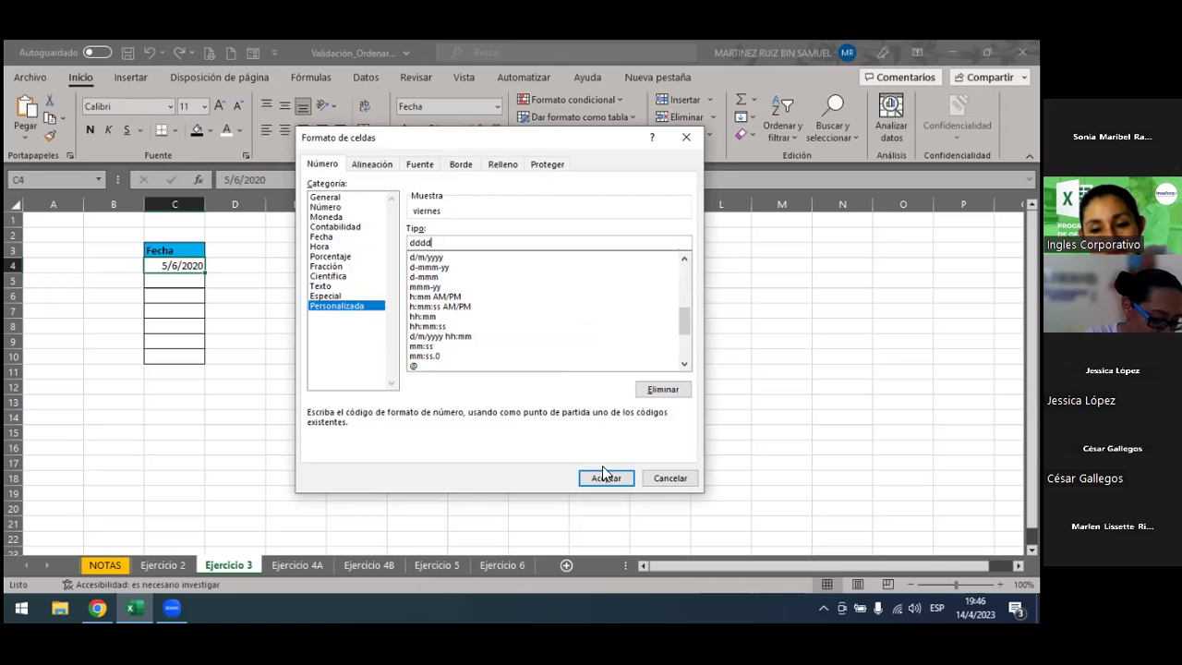
left_click(596, 478)
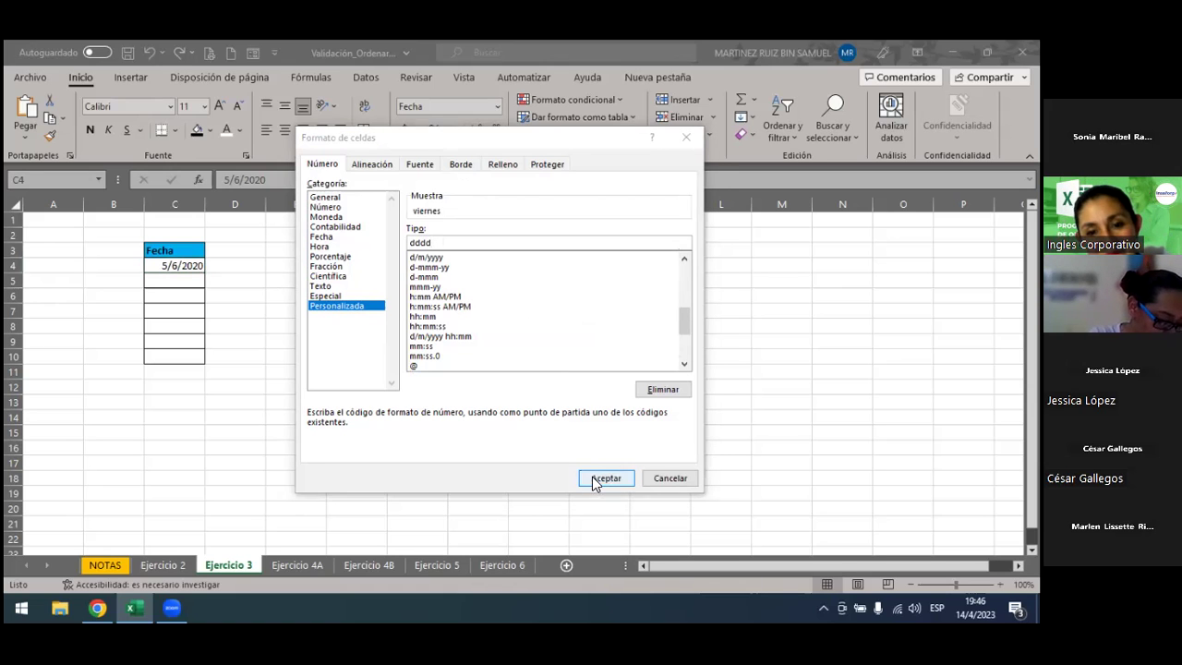
left_click(480, 451)
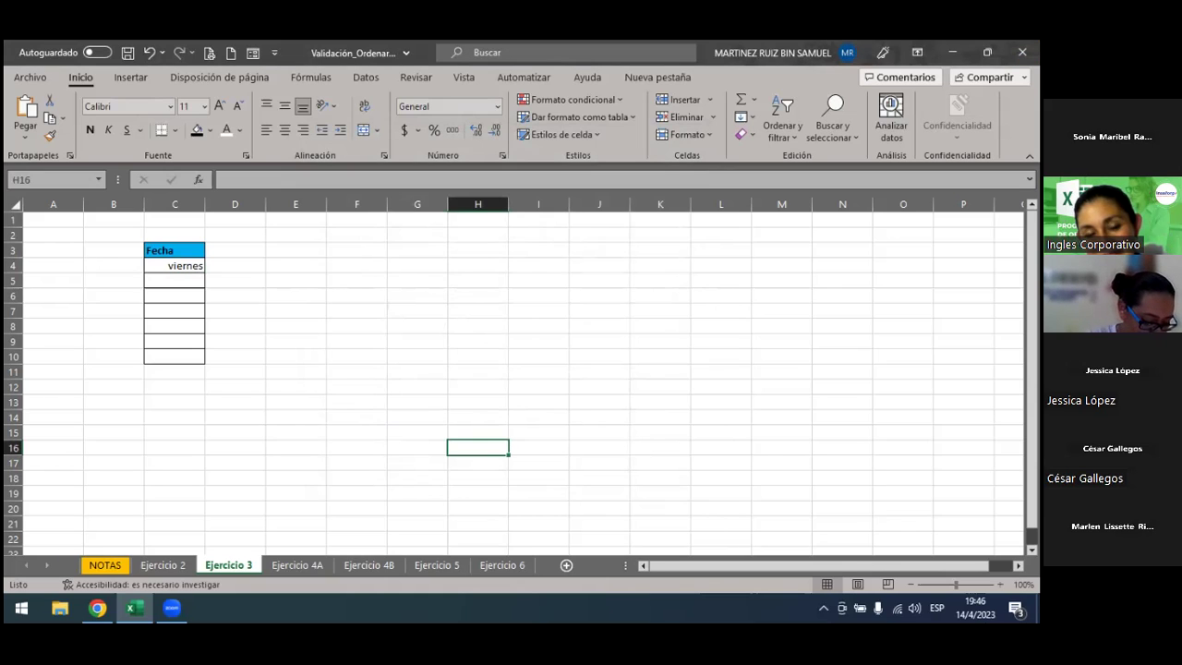
left_click(355, 373)
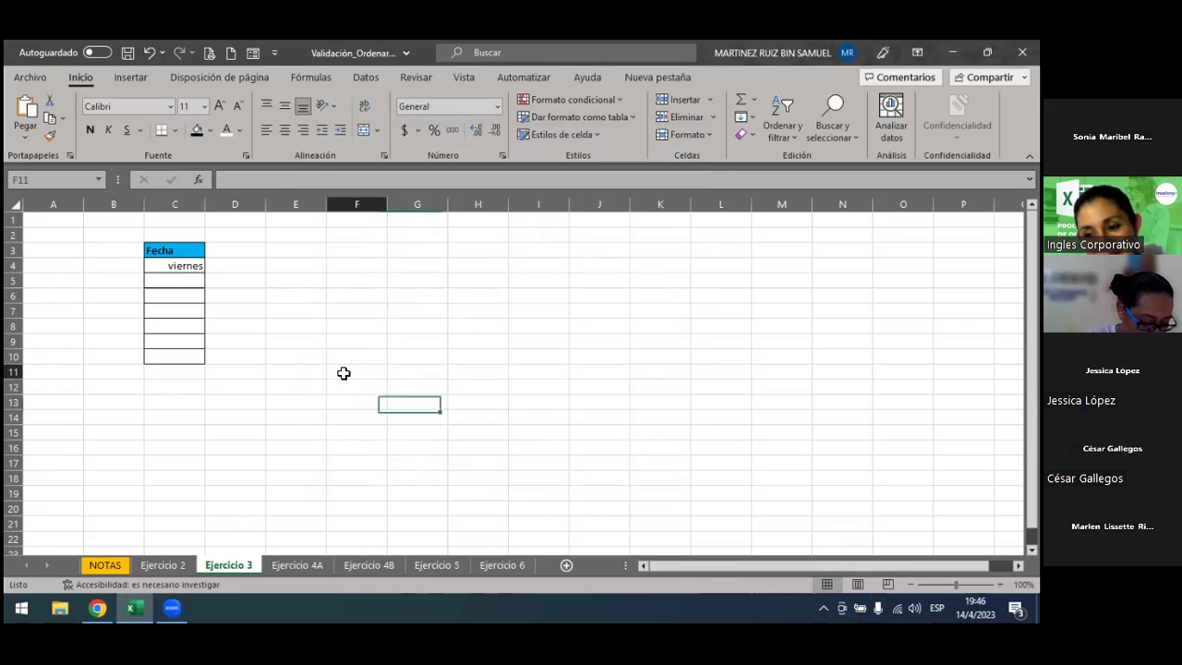
left_click(184, 282)
left_click(665, 327)
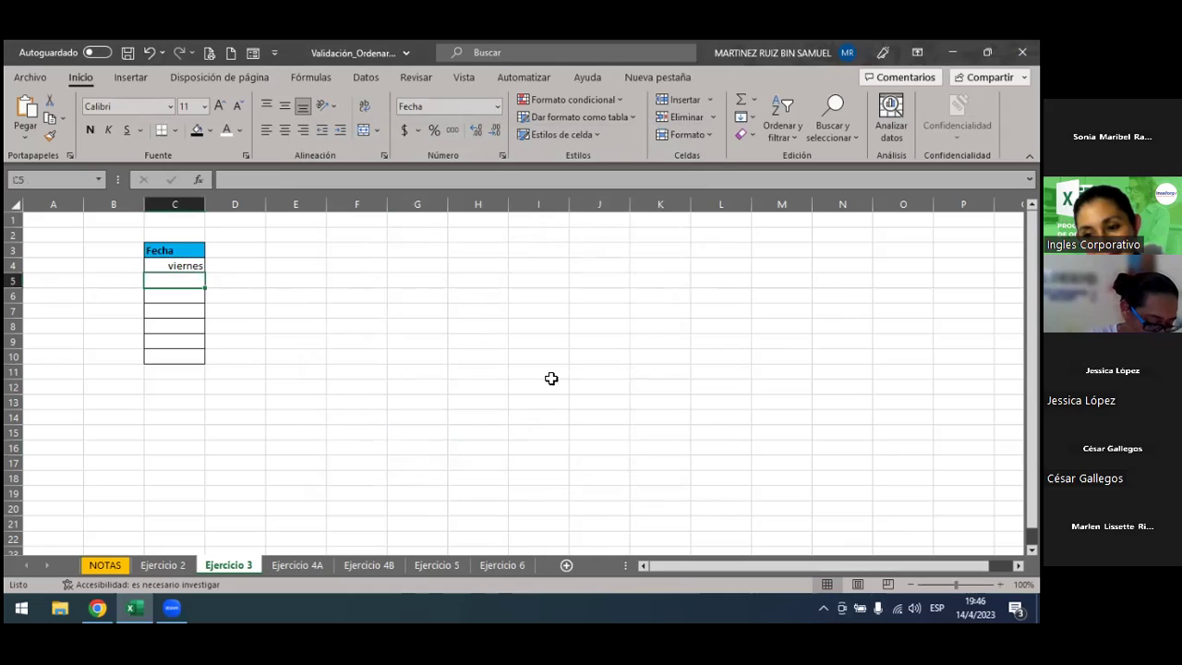
left_click(188, 267)
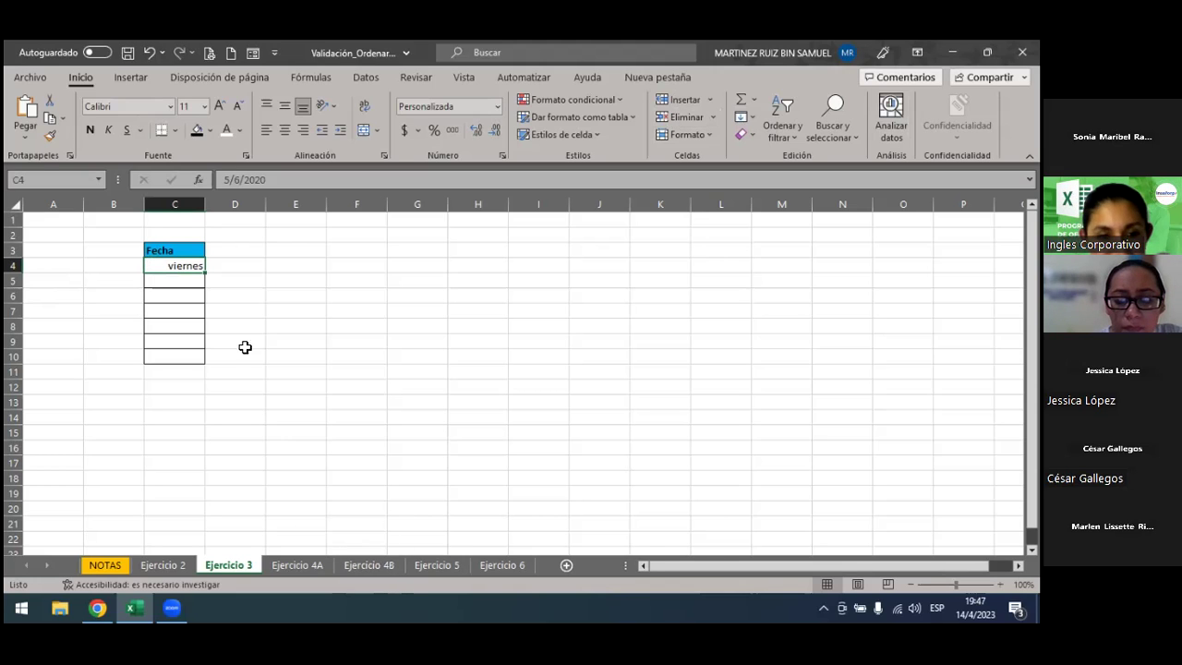
mouse_move(177, 281)
left_mouse_down()
mouse_move(181, 374)
mouse_move(181, 356)
left_mouse_up()
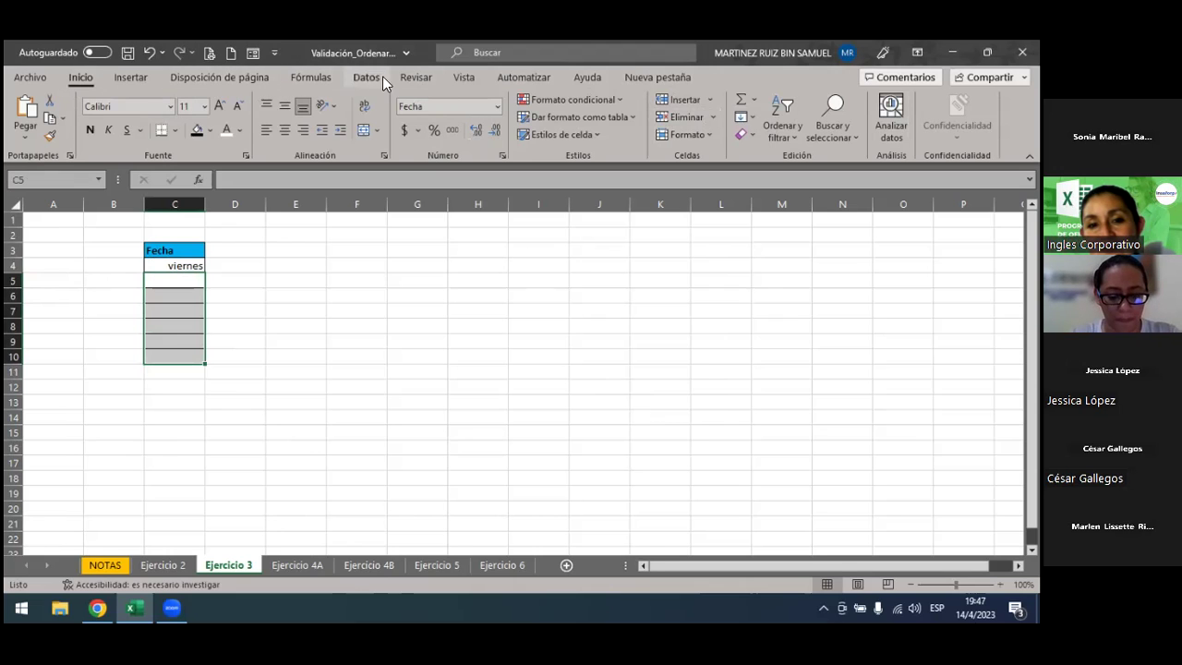
left_click(511, 146)
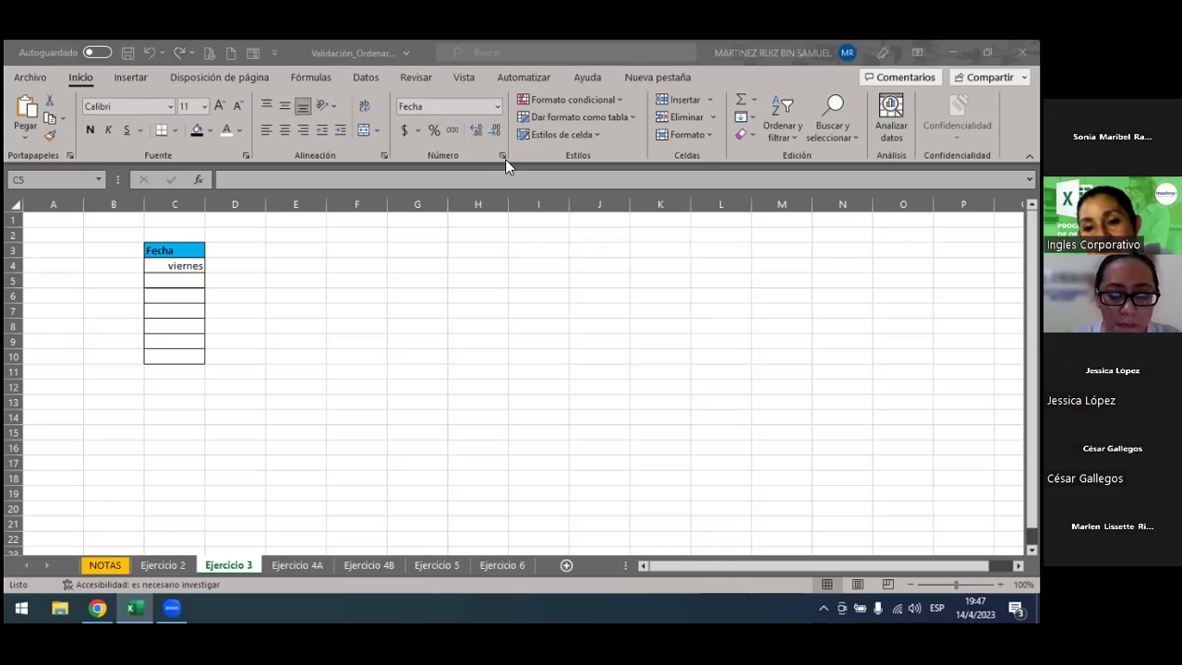
key("Return")
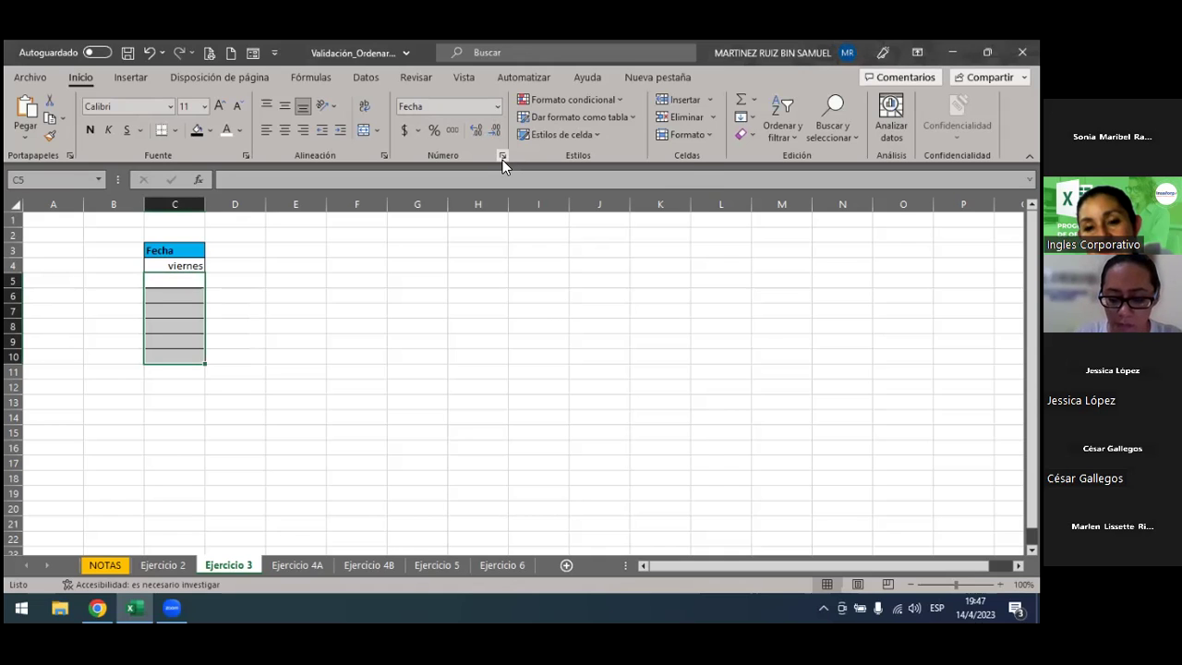
Apply the Personalizada weekday format dddd to the empty range C5:C10.
left_click(503, 158)
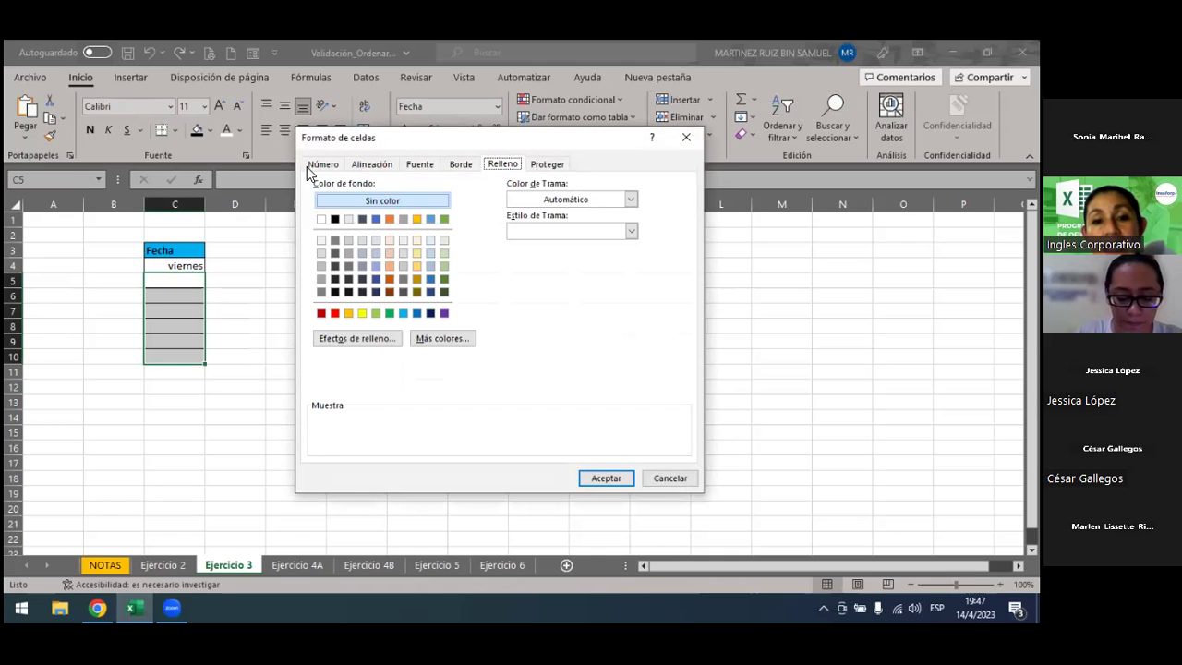
left_click(312, 167)
left_click(319, 236)
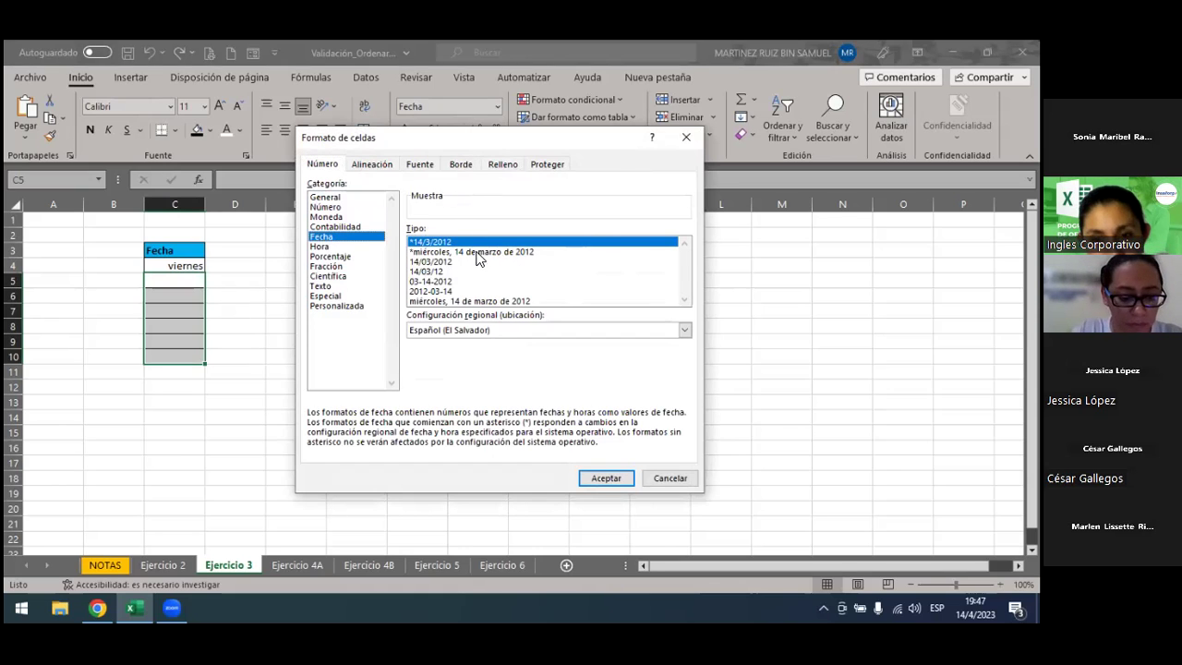
left_click(341, 305)
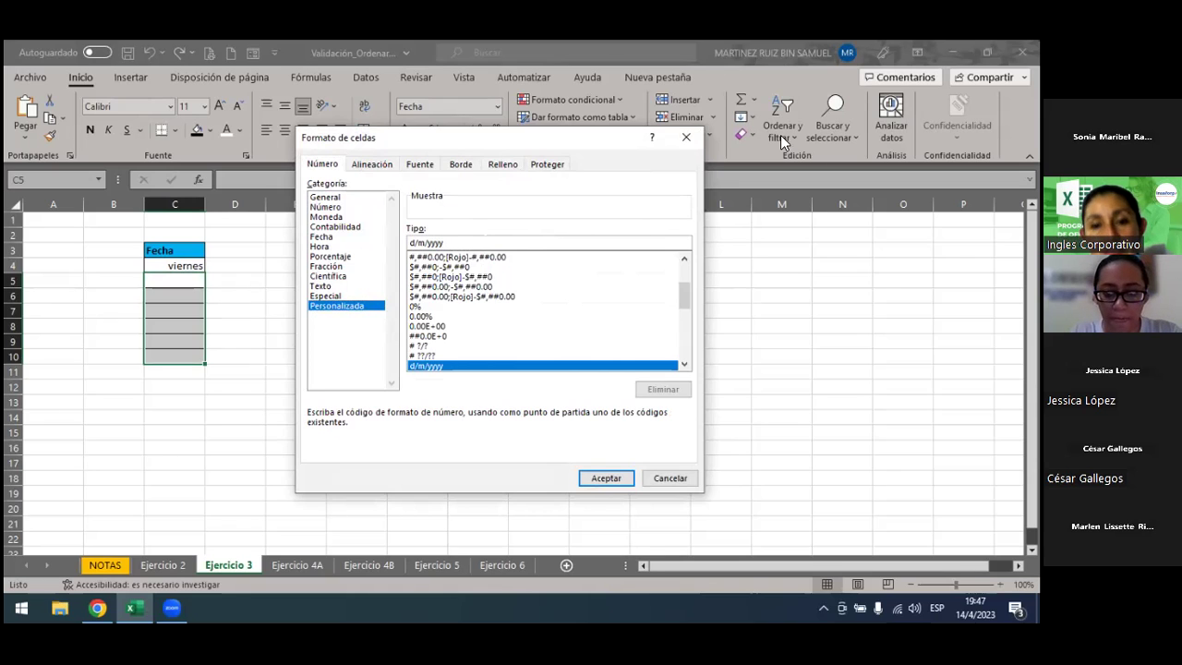
double_click(436, 242)
type("y")
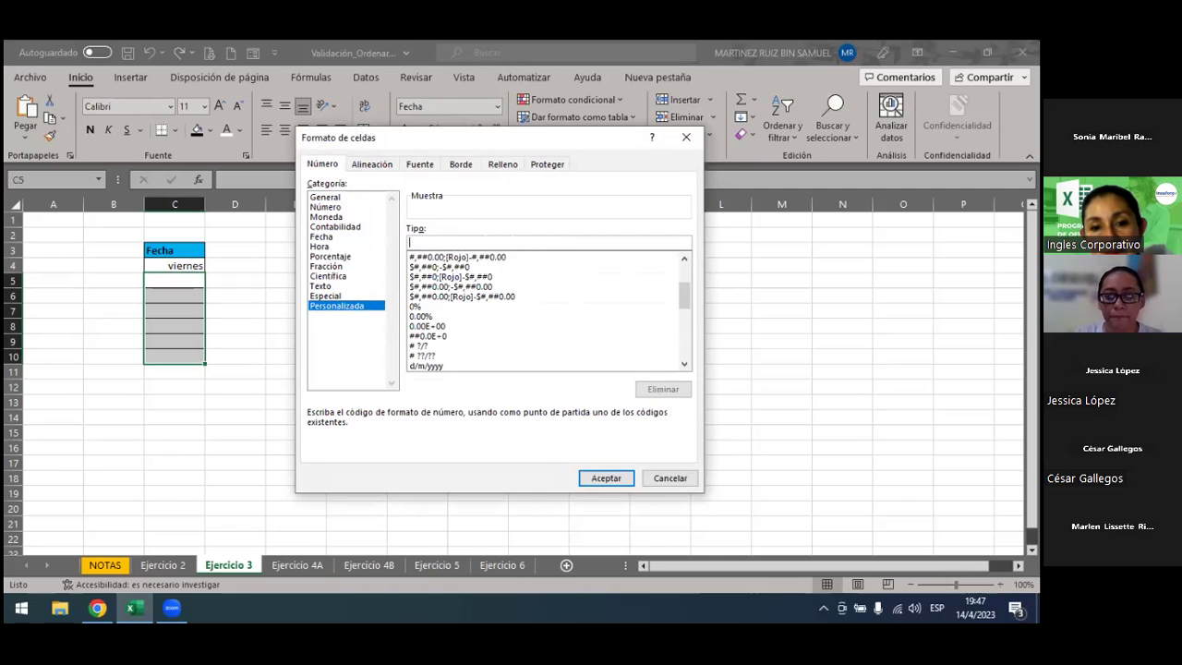
type("dddd")
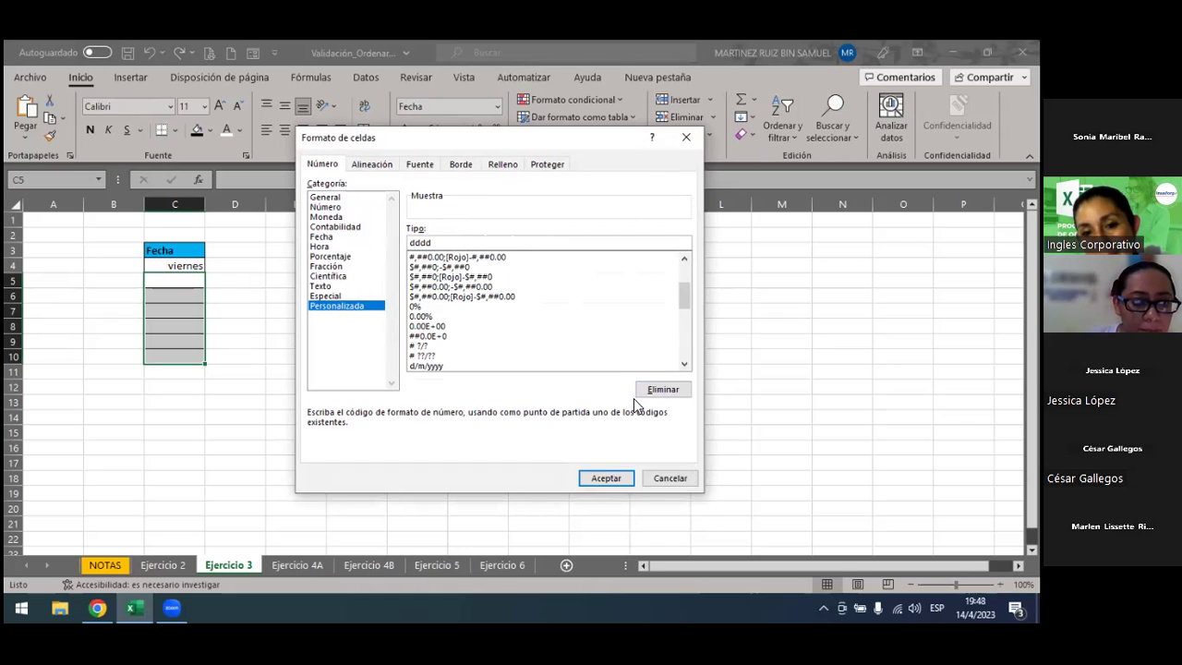
left_click(605, 477)
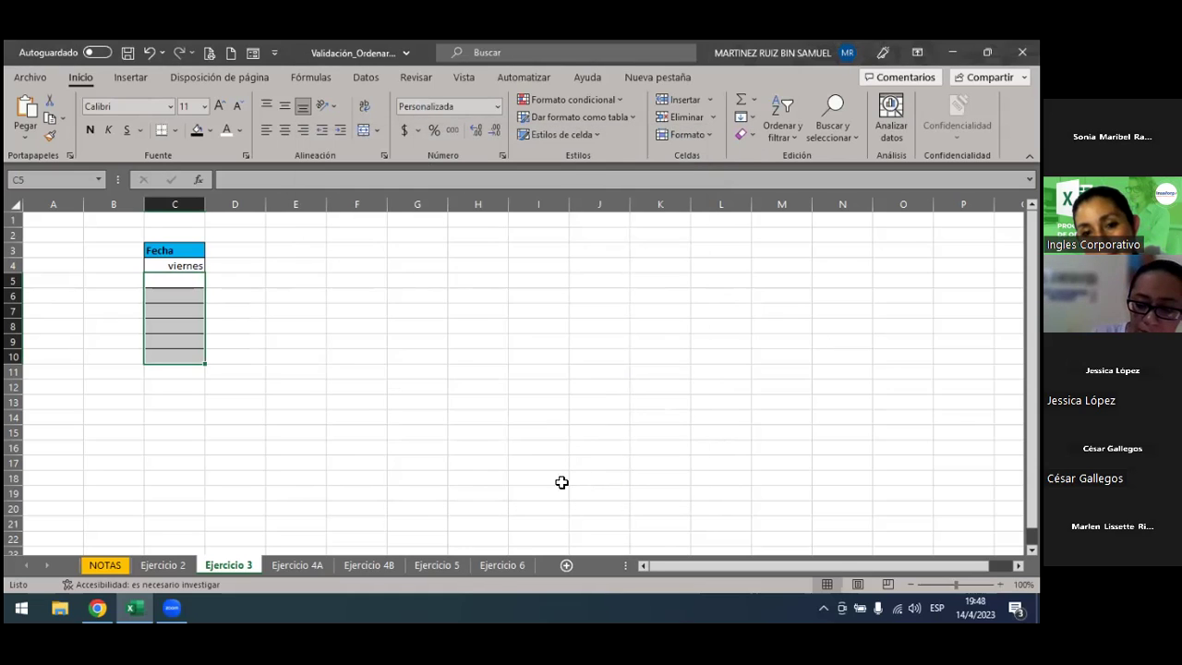
Reformat C4 with the Fecha category so it displays 5/6/2020.
left_click(173, 277)
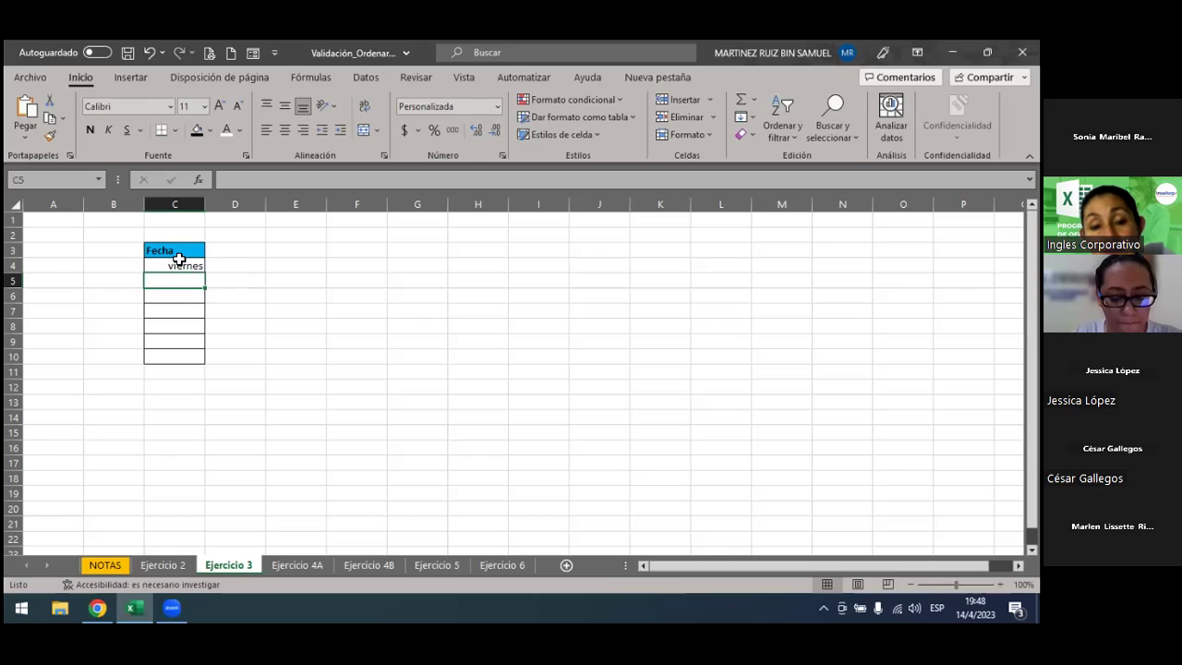
left_click(176, 265)
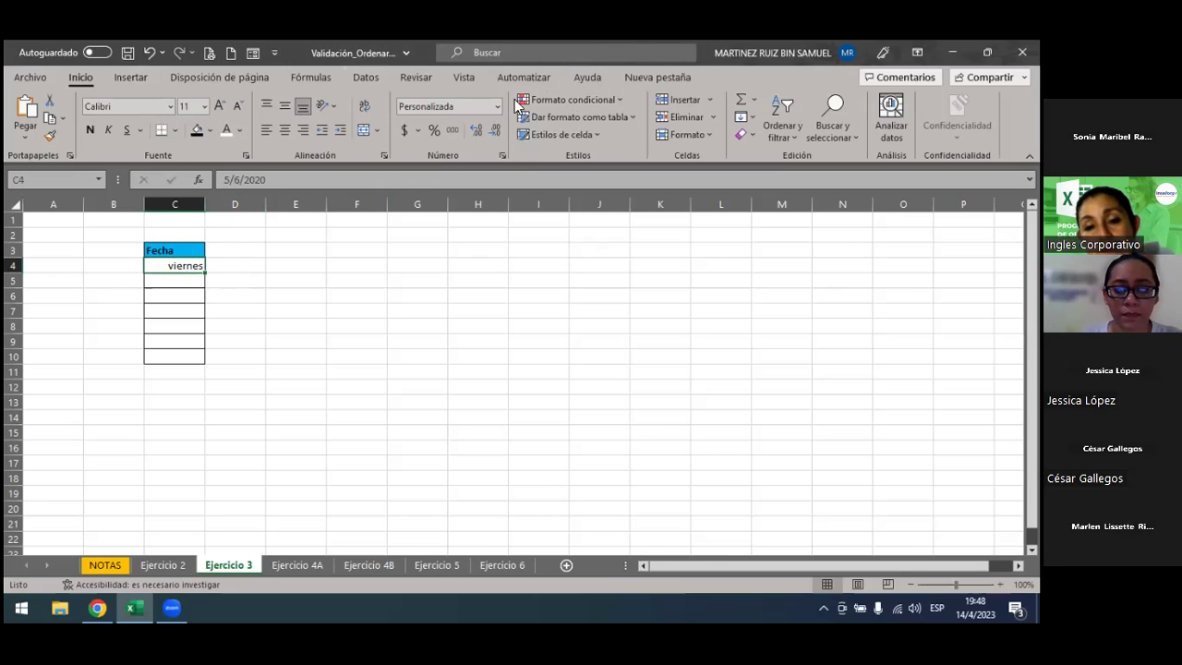
left_click(502, 156)
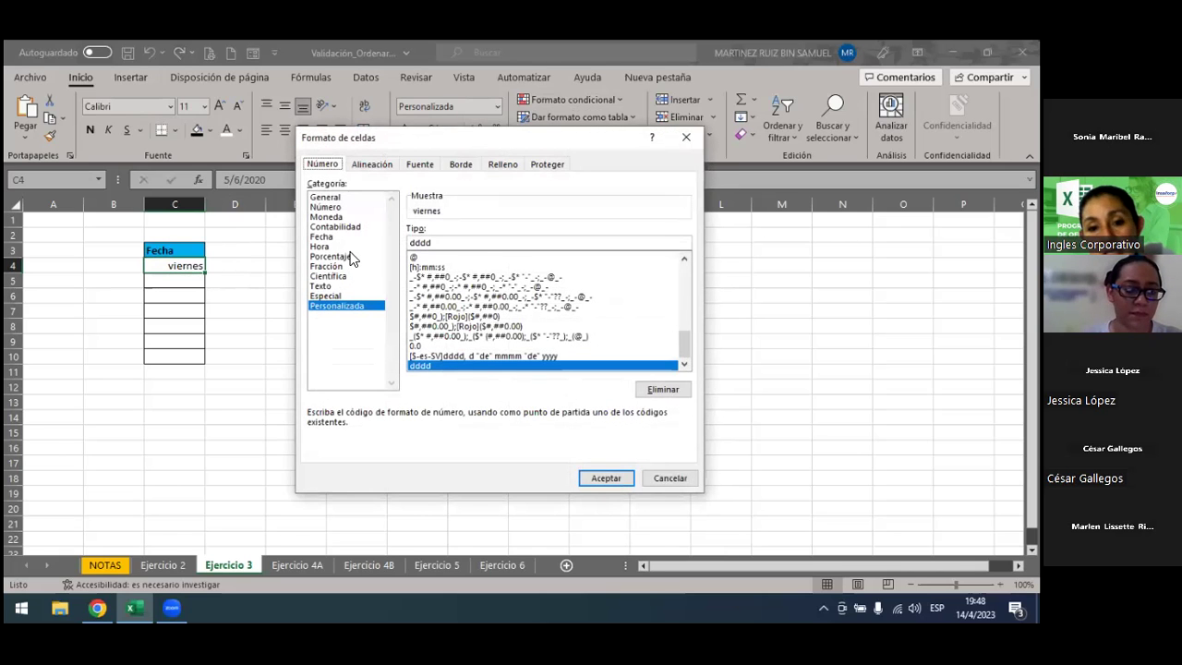
left_click(347, 238)
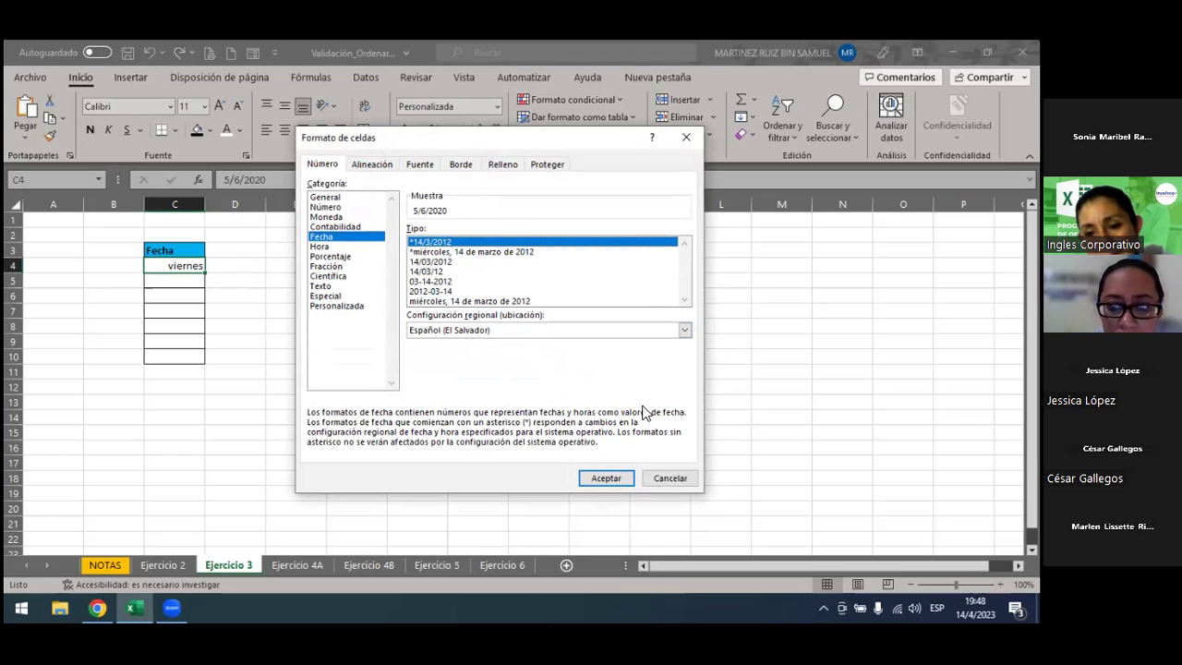
left_click(605, 477)
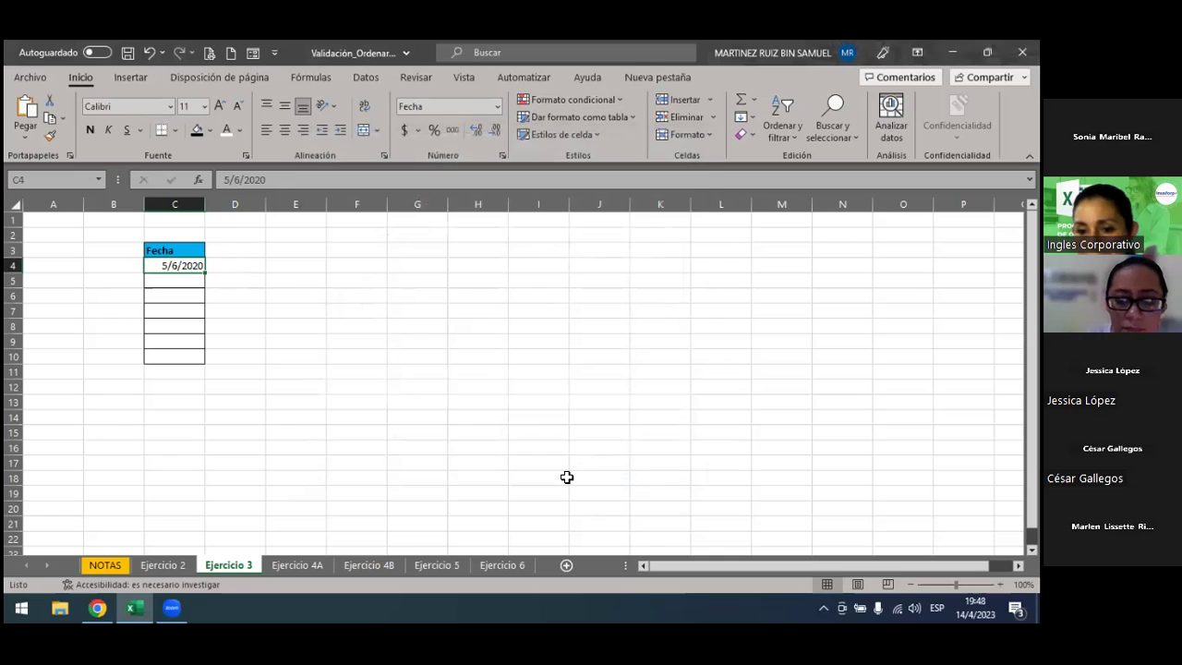
left_click(255, 240)
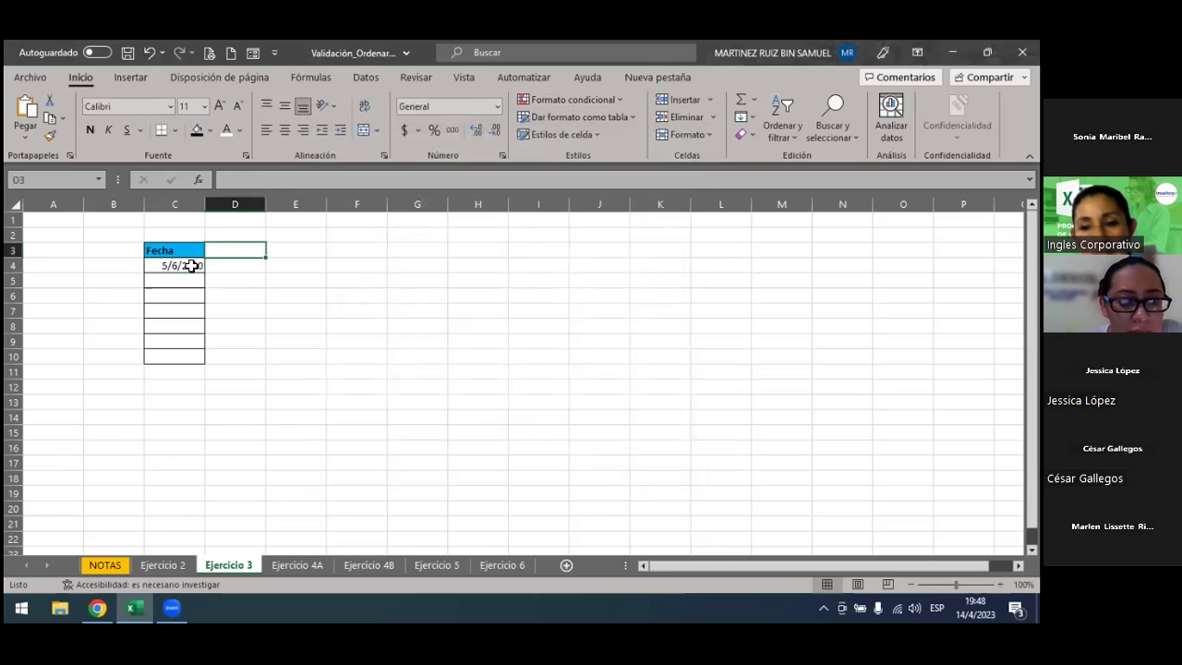
Return to the Ejercicio 3 Fecha cell C4 holding 5/6/2020.
left_click(190, 266)
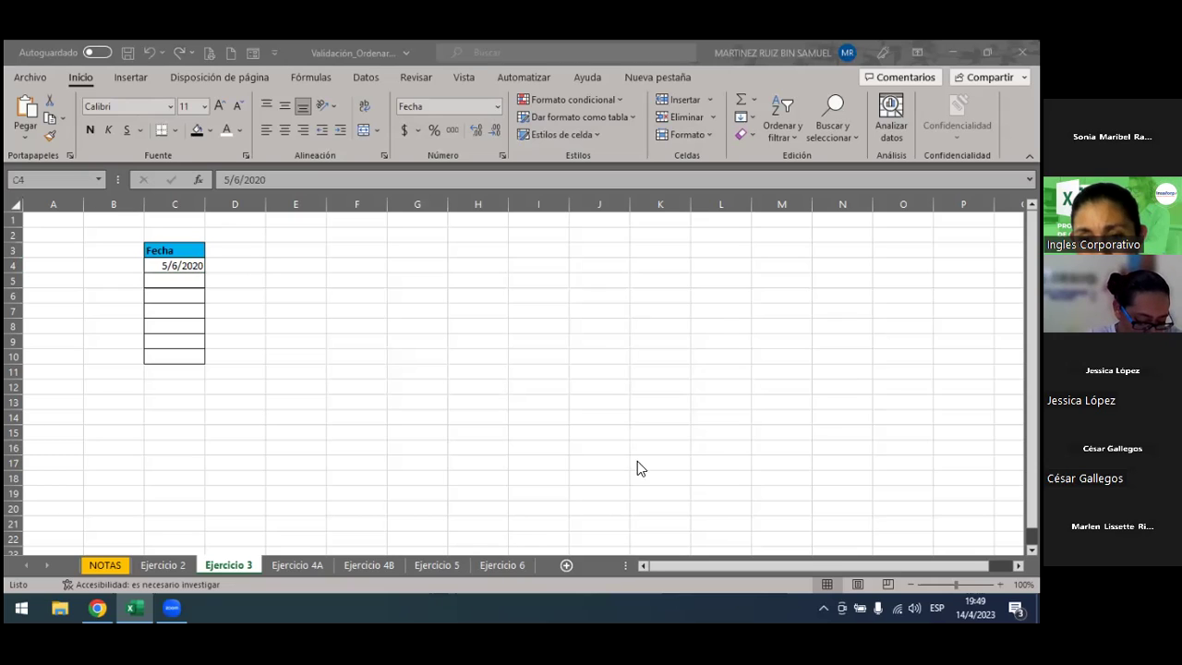
left_click(197, 269)
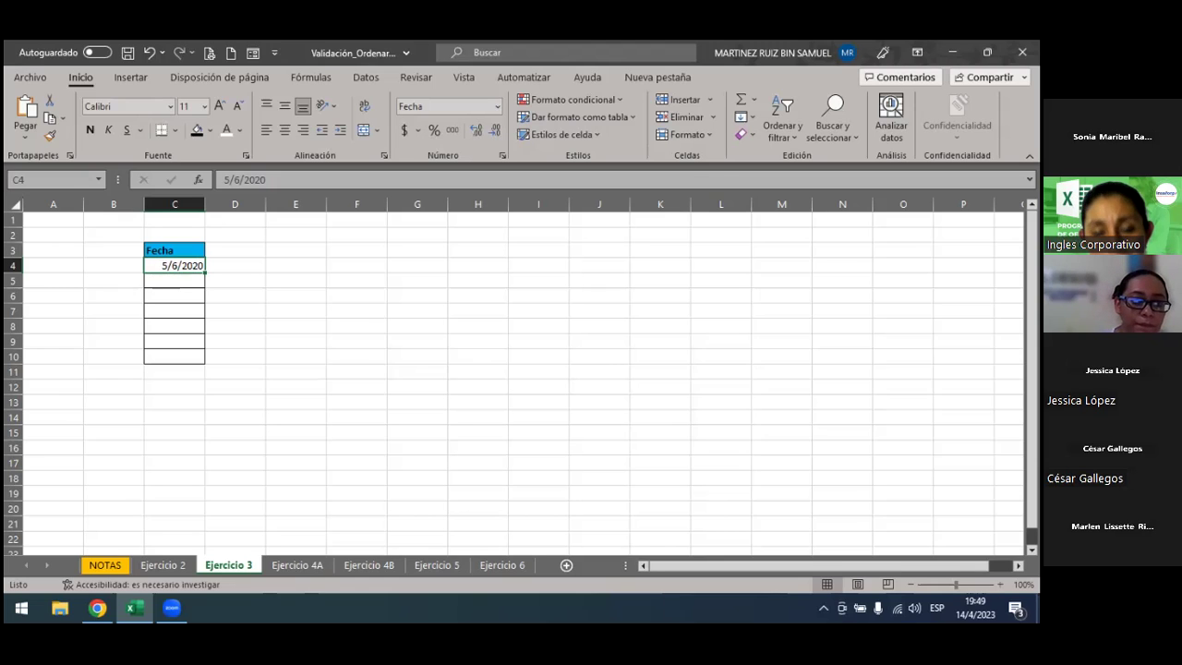
Enter the date 10/4/2023 in cell C4.
type("10/")
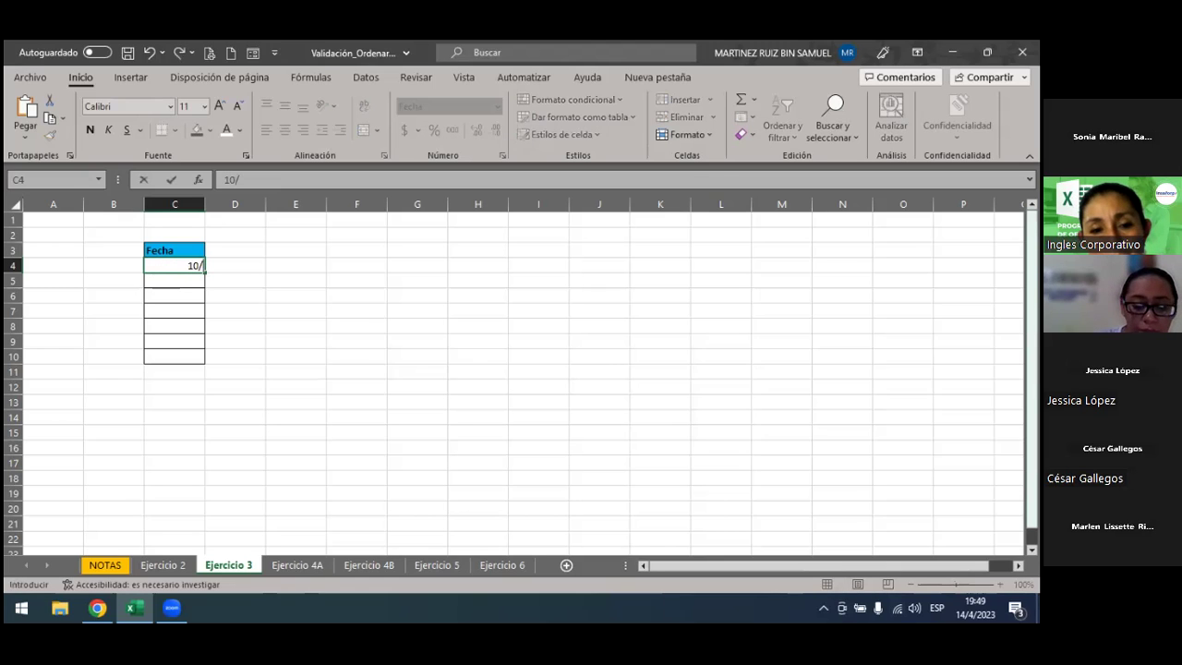
type("4/")
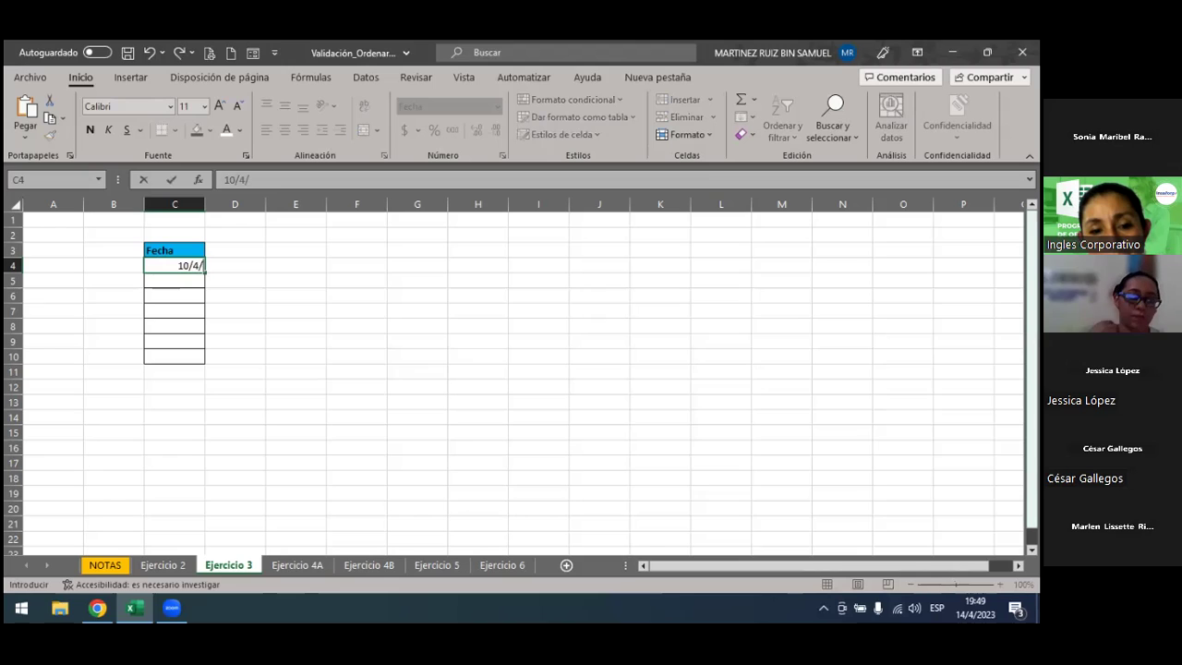
type("2023")
key("Return")
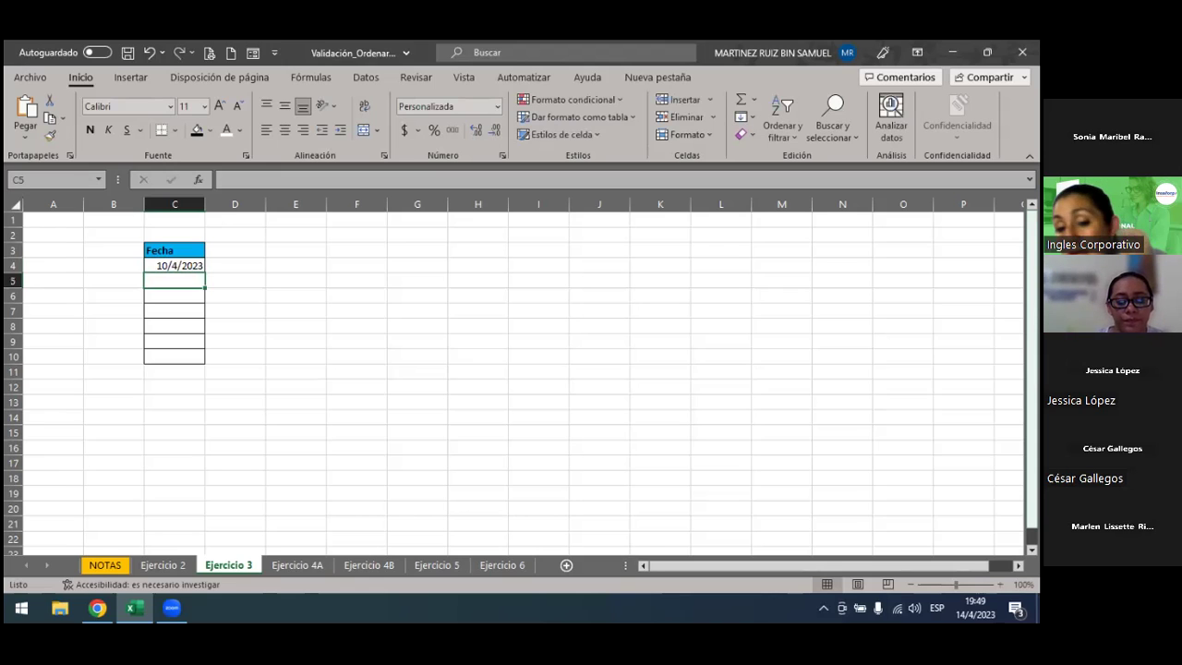
double_click(176, 266)
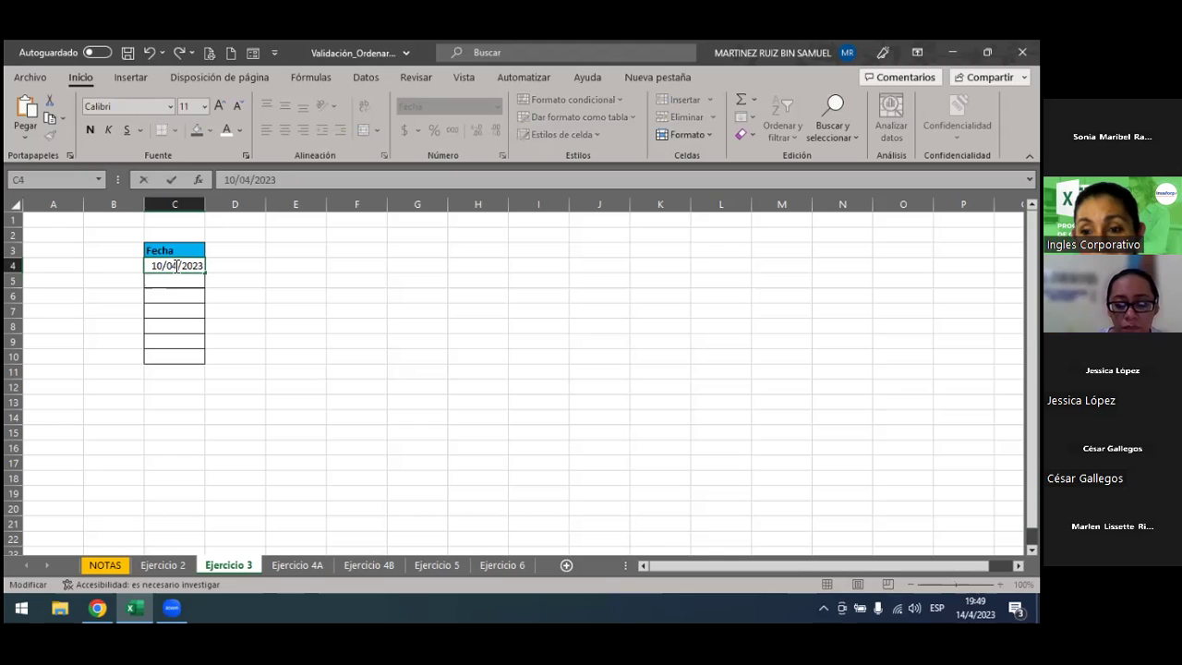
key("Return")
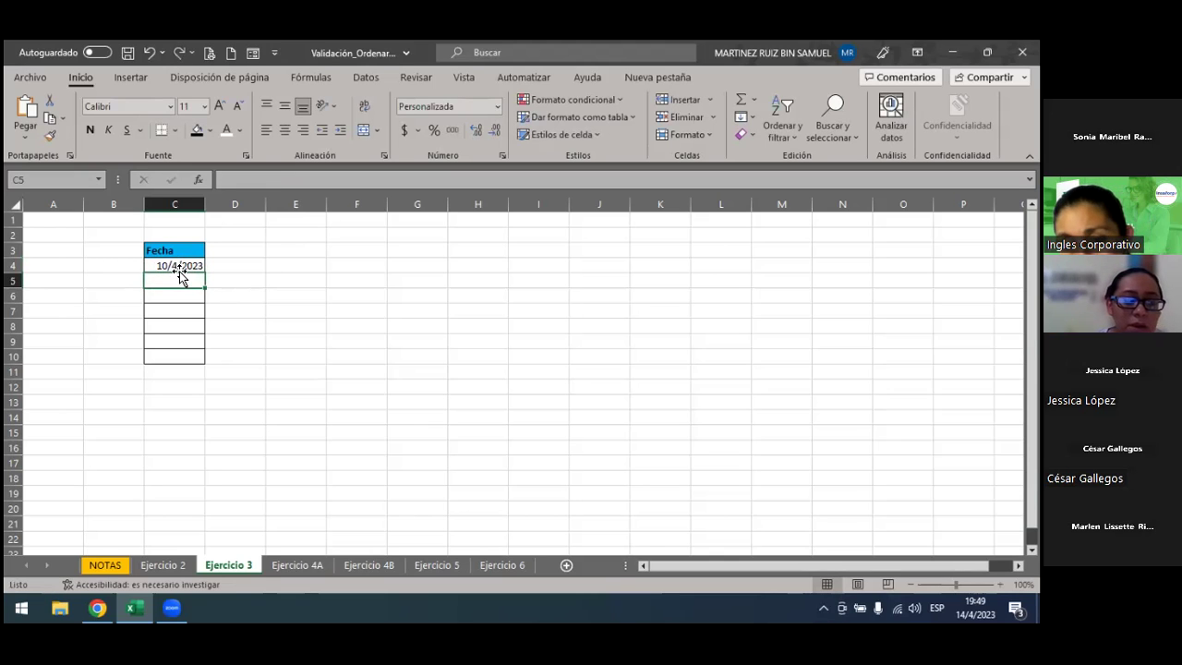
left_click(176, 266)
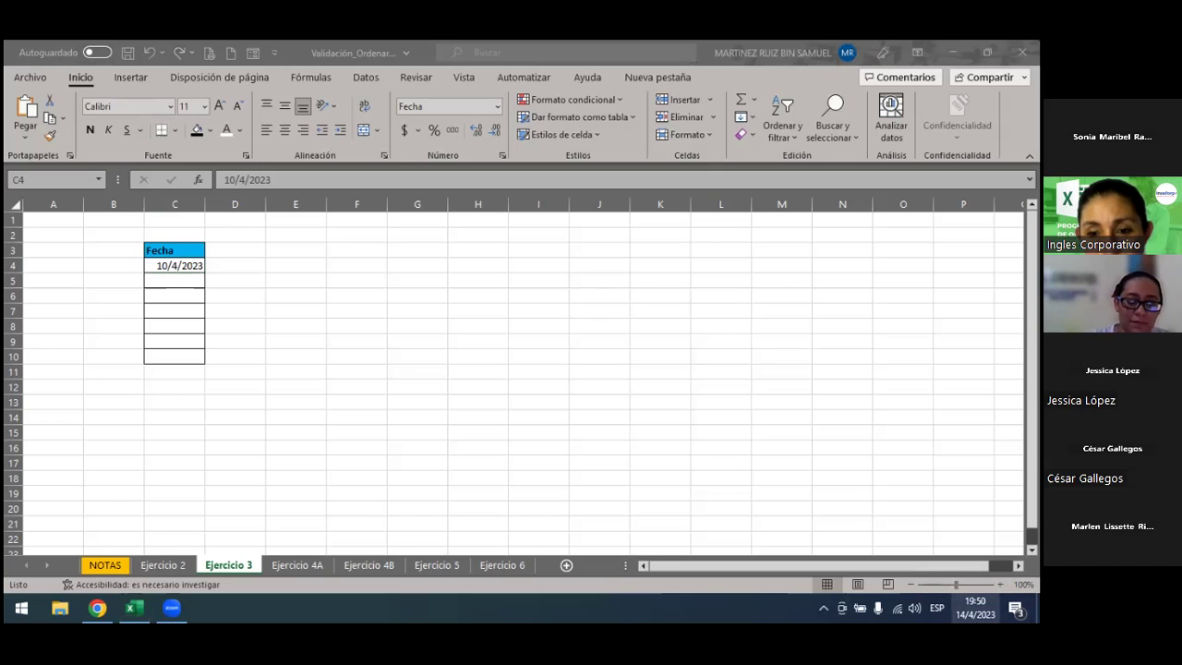
Check today's date, correct C4 to 14/4/2023, and select C5:C10.
left_click(975, 608)
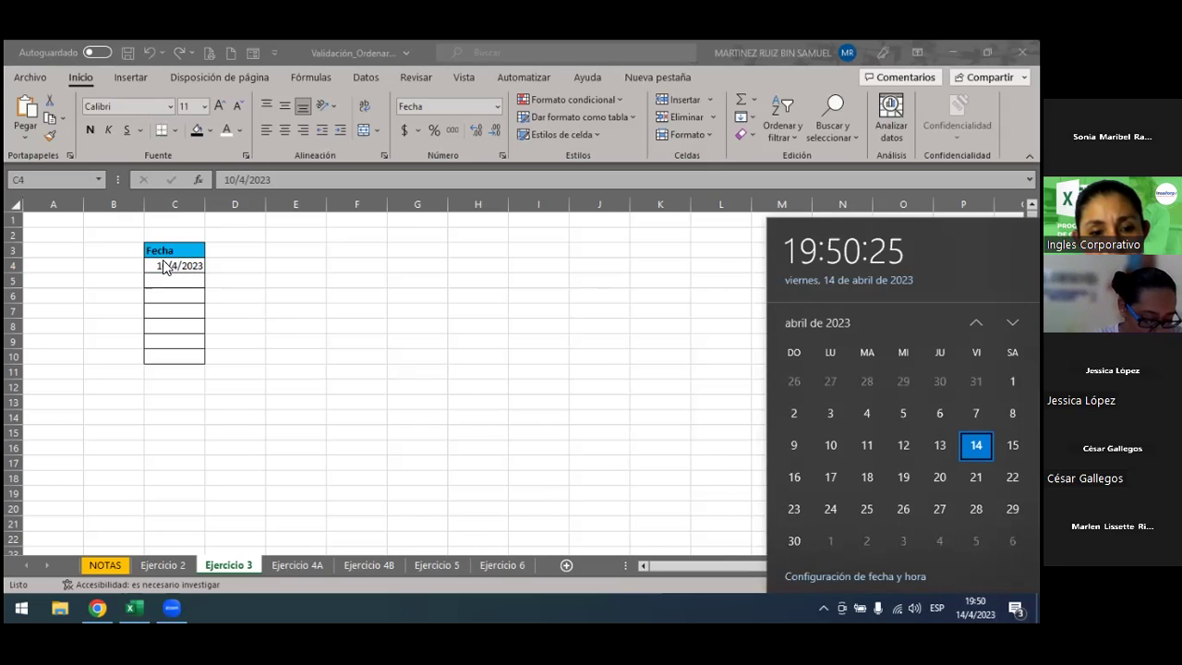
double_click(163, 266)
key("Delete")
type("4")
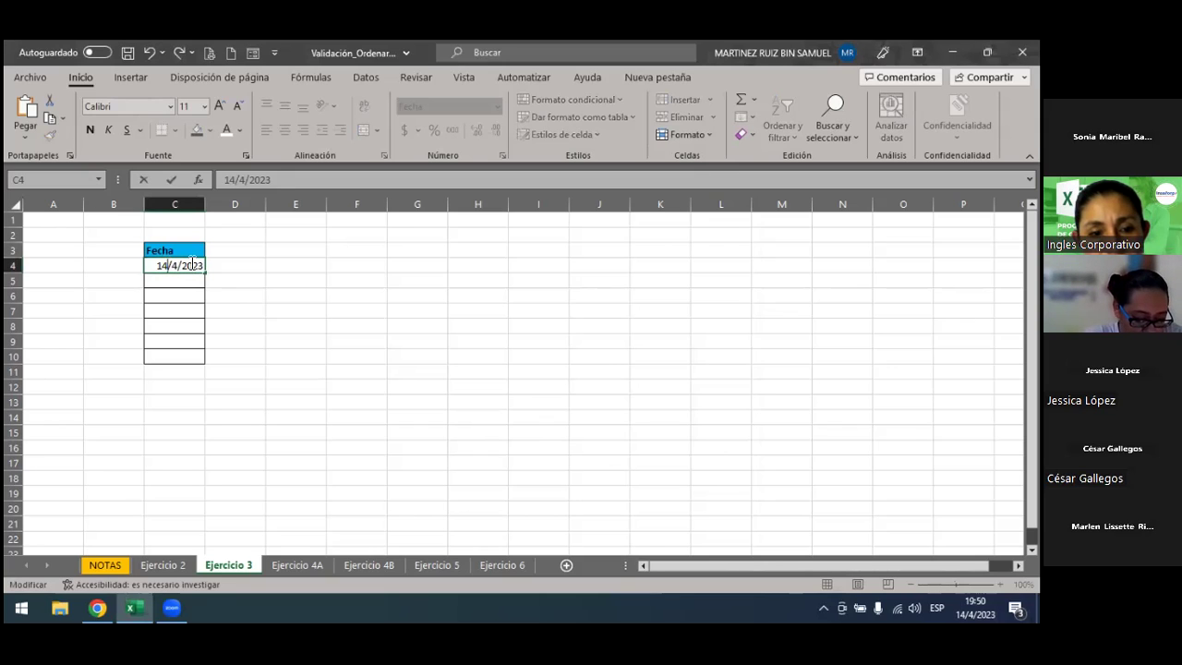
key("Return")
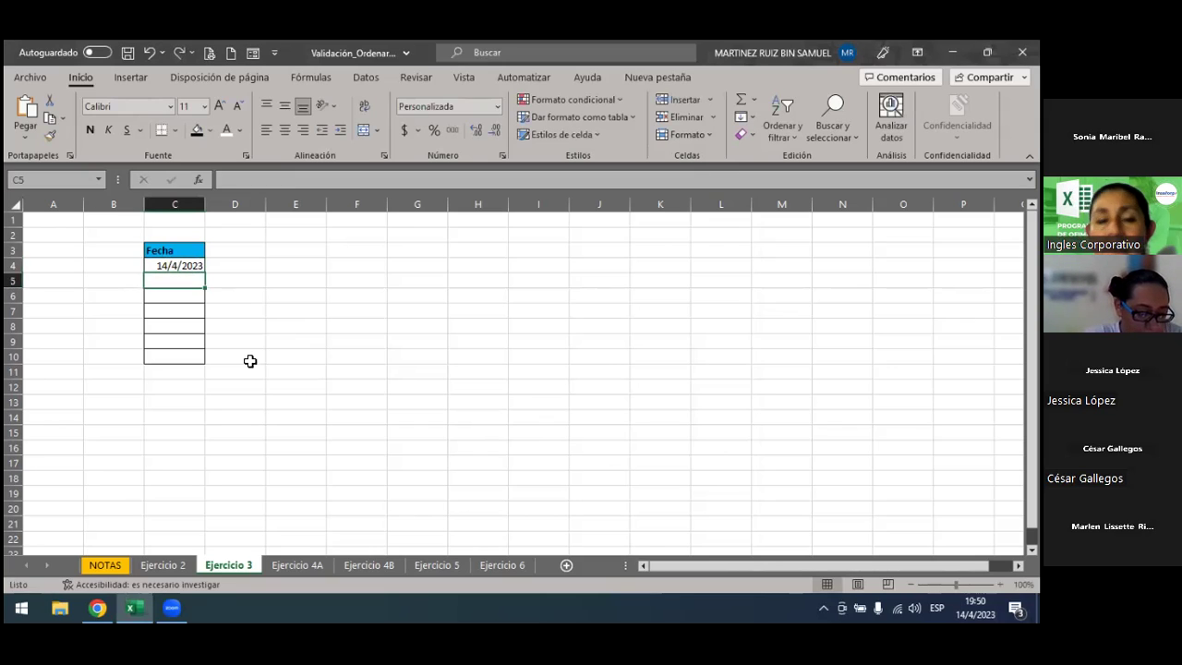
left_click(169, 266)
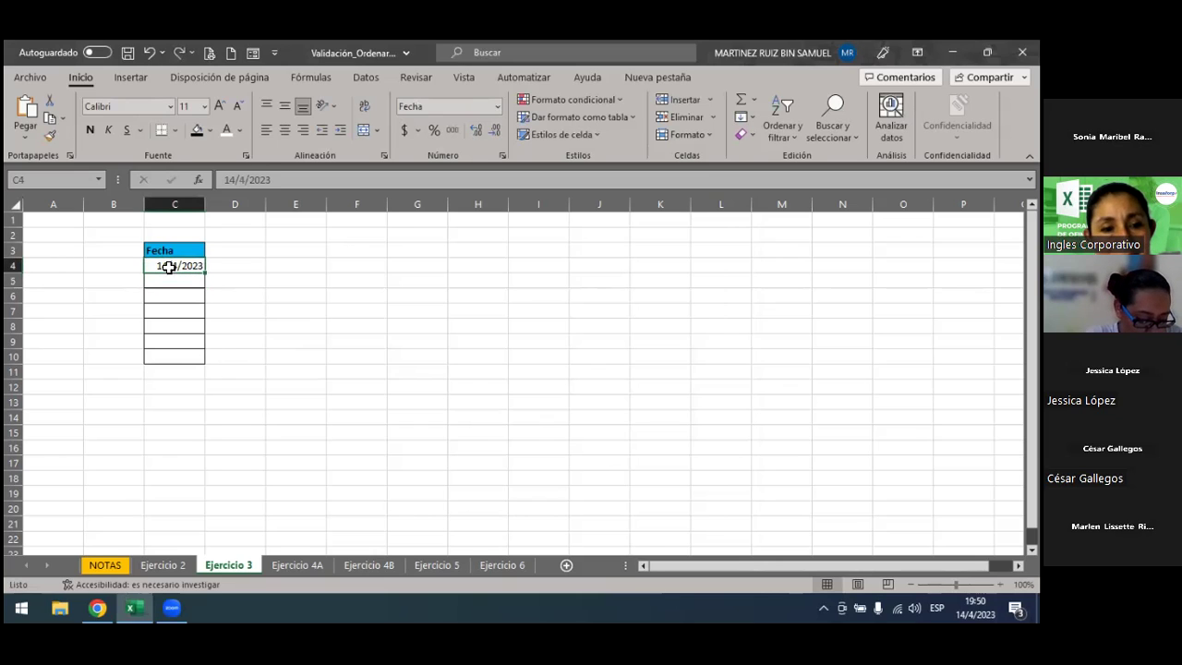
left_click_drag(168, 281, 173, 349)
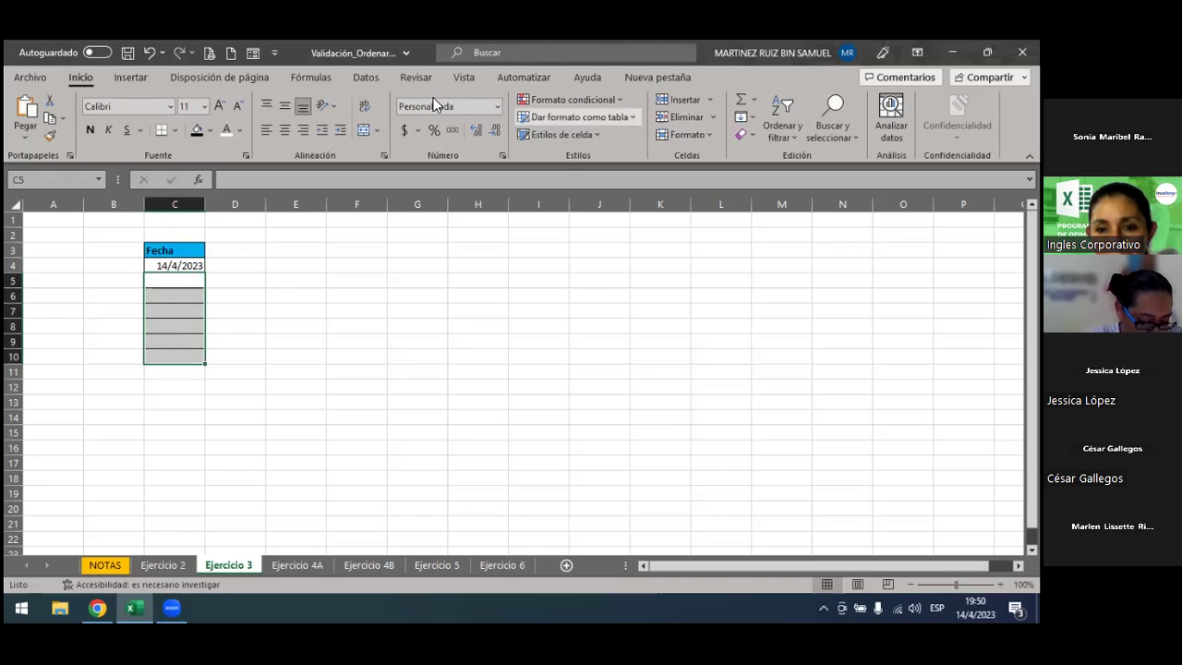
Change the C5:C10 validation formula to =TEXTO(C4;"DDDD")="viernes".
left_click(367, 77)
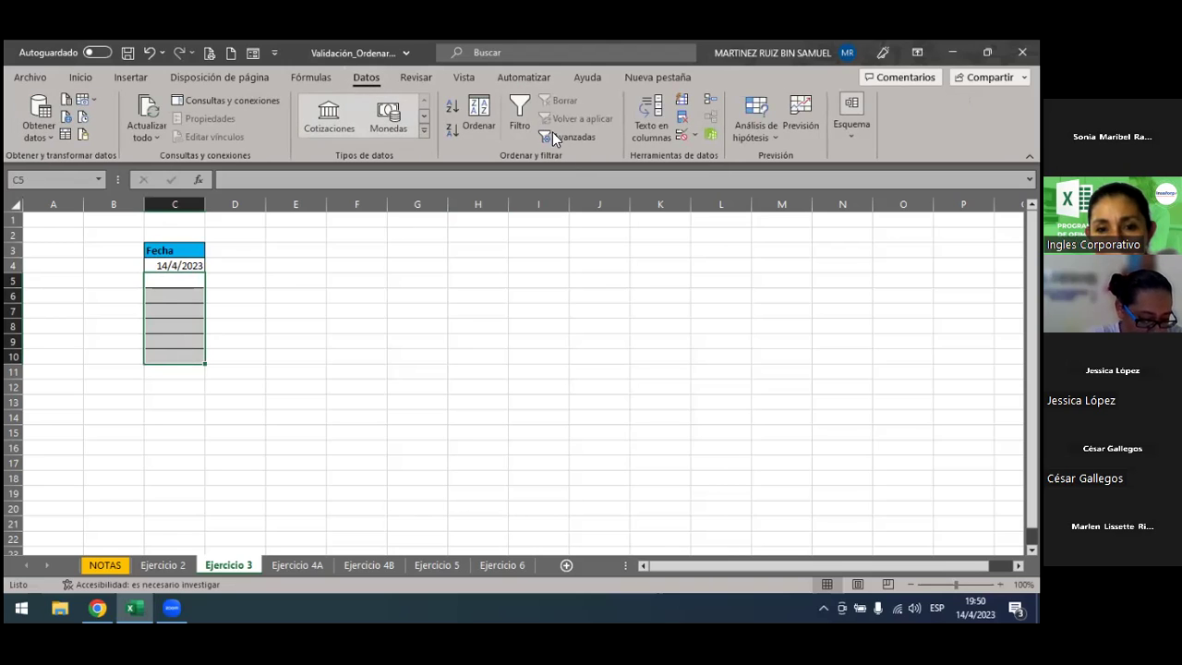
left_click(696, 138)
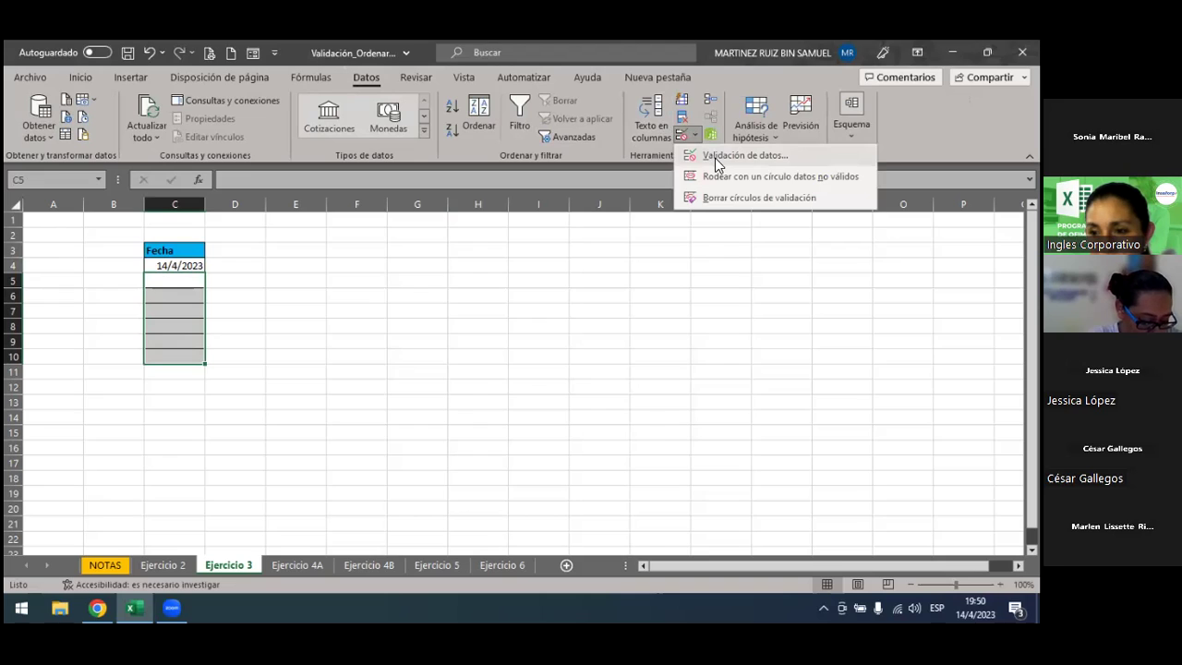
left_click(716, 163)
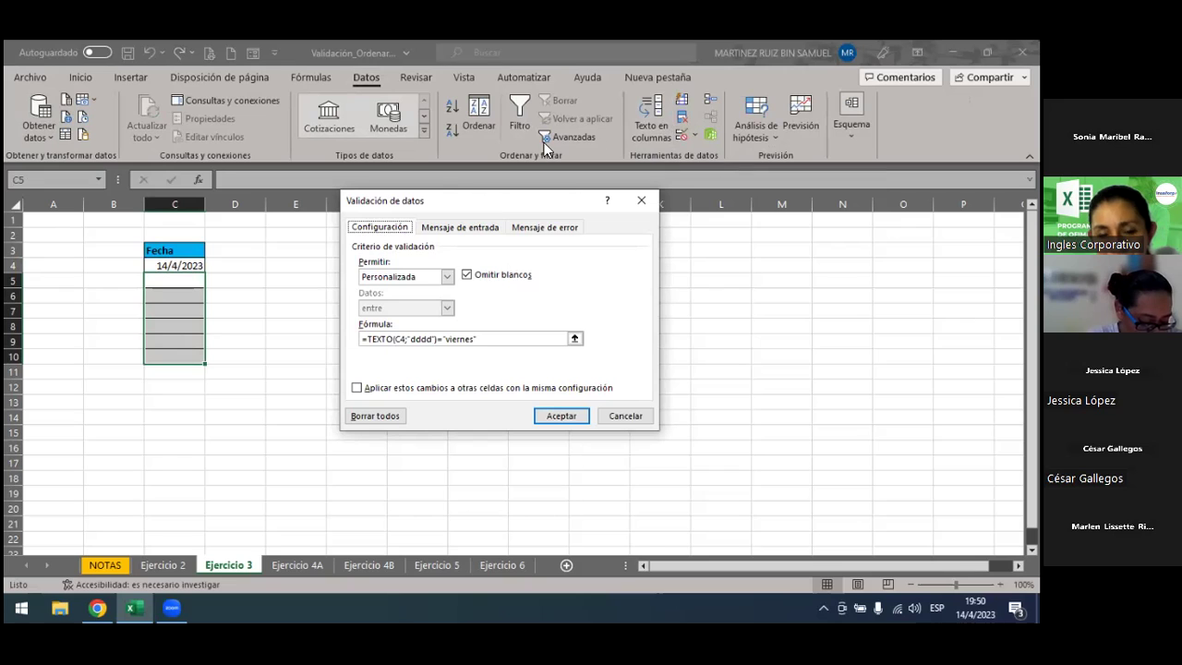
left_click(435, 338)
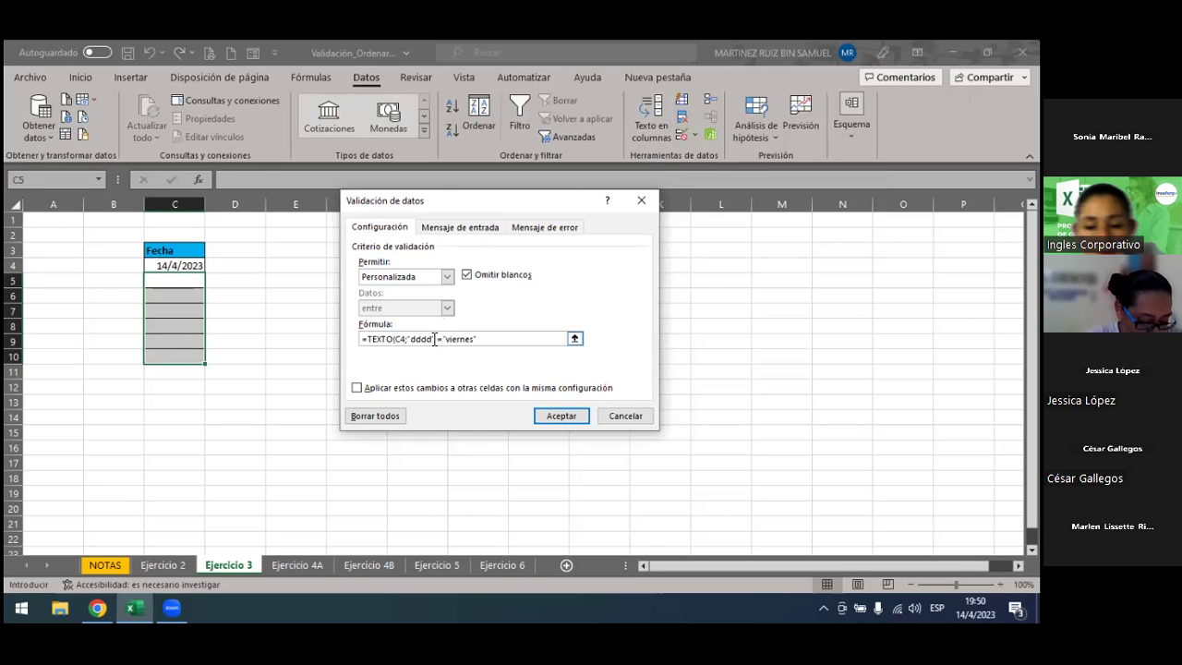
key("BackSpace")
key("BackSpace")
key("BackSpace")
key("BackSpace")
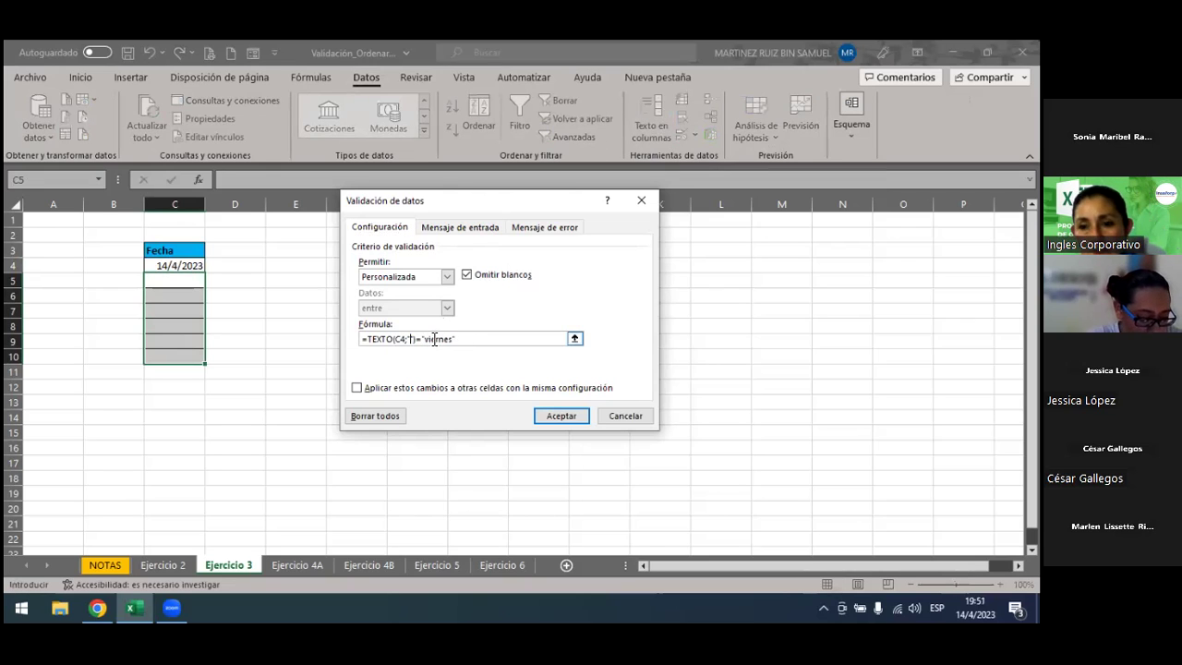
type("DDDD")
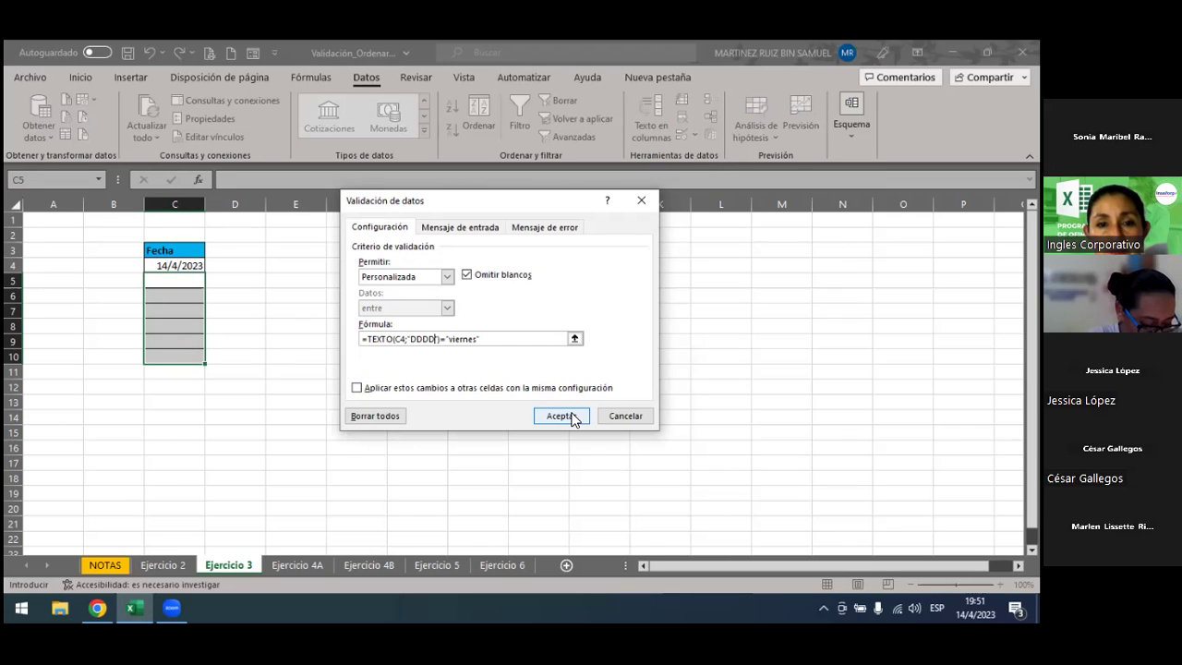
left_click(573, 417)
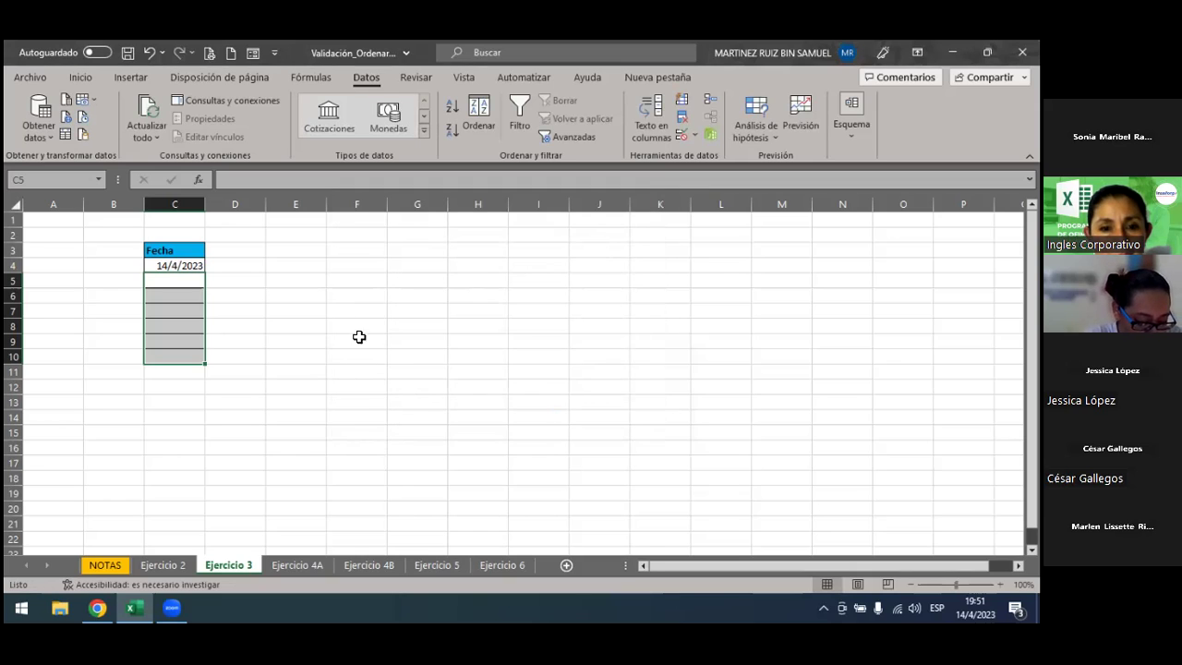
Check cells C4 and C5, then switch to the Ejercicio 4A sheet.
left_click(157, 266)
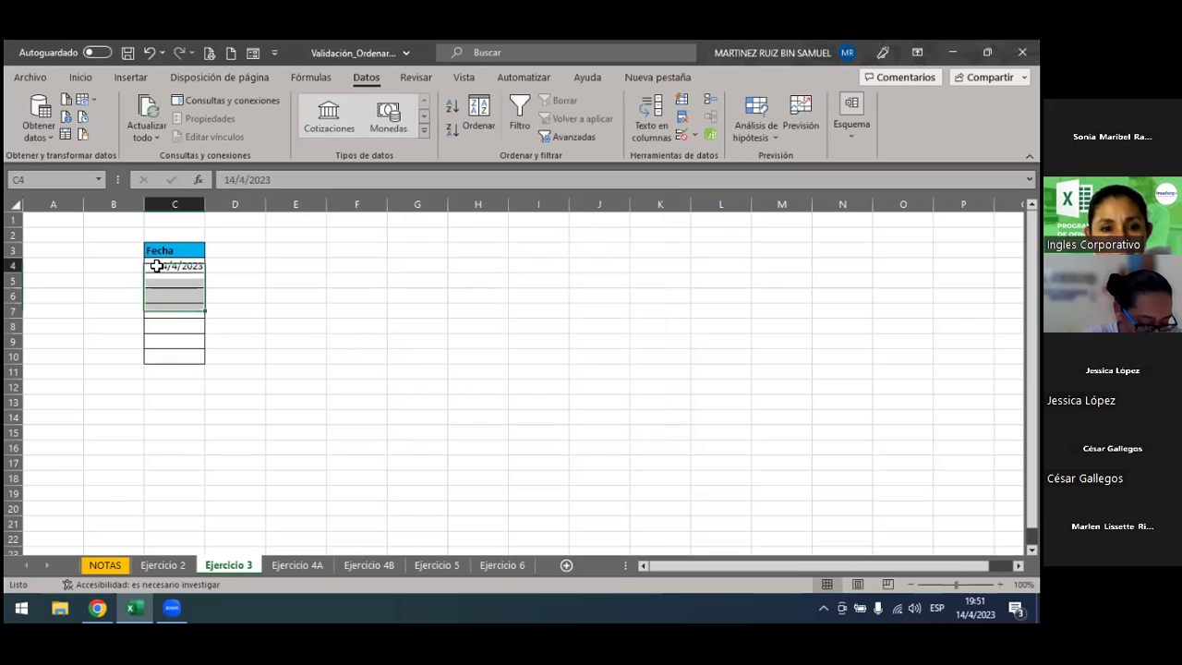
left_click(163, 280)
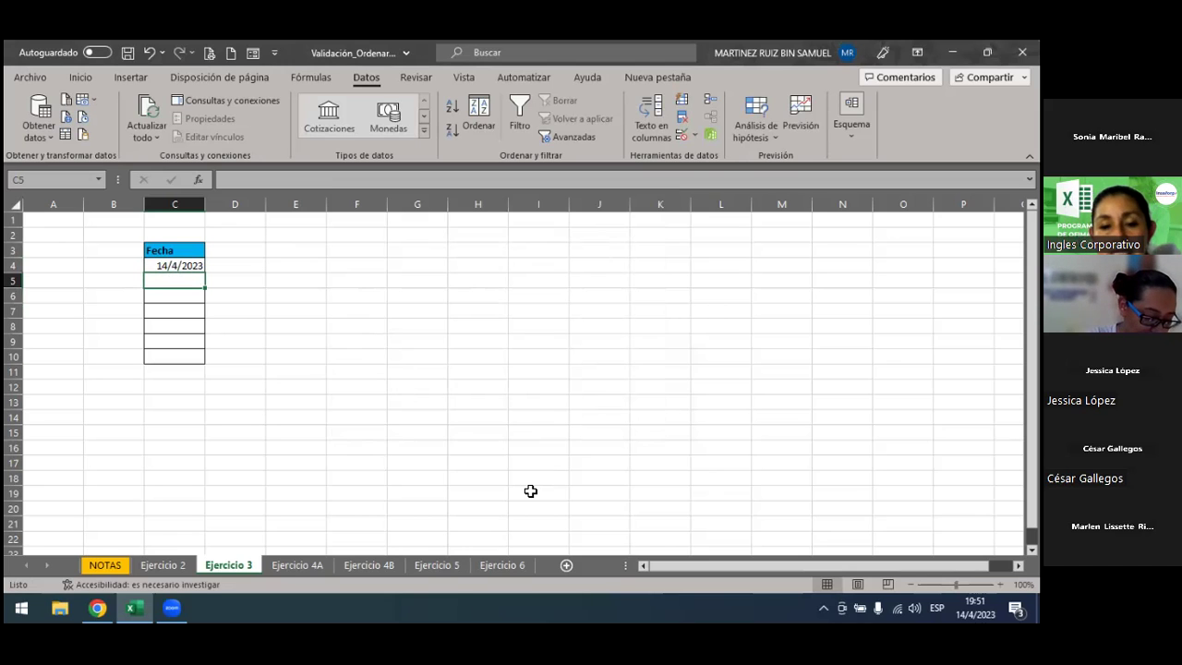
left_click(297, 567)
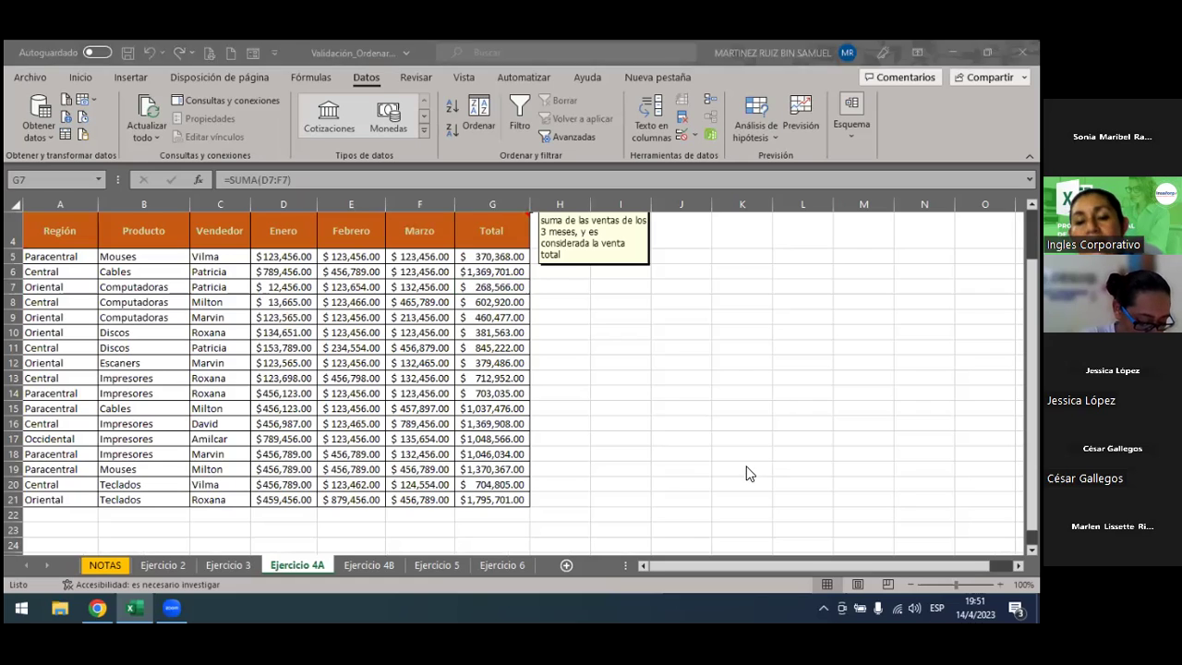
Select the Ejercicio 4A sales table from the Región header A4 to G21.
left_click(559, 266)
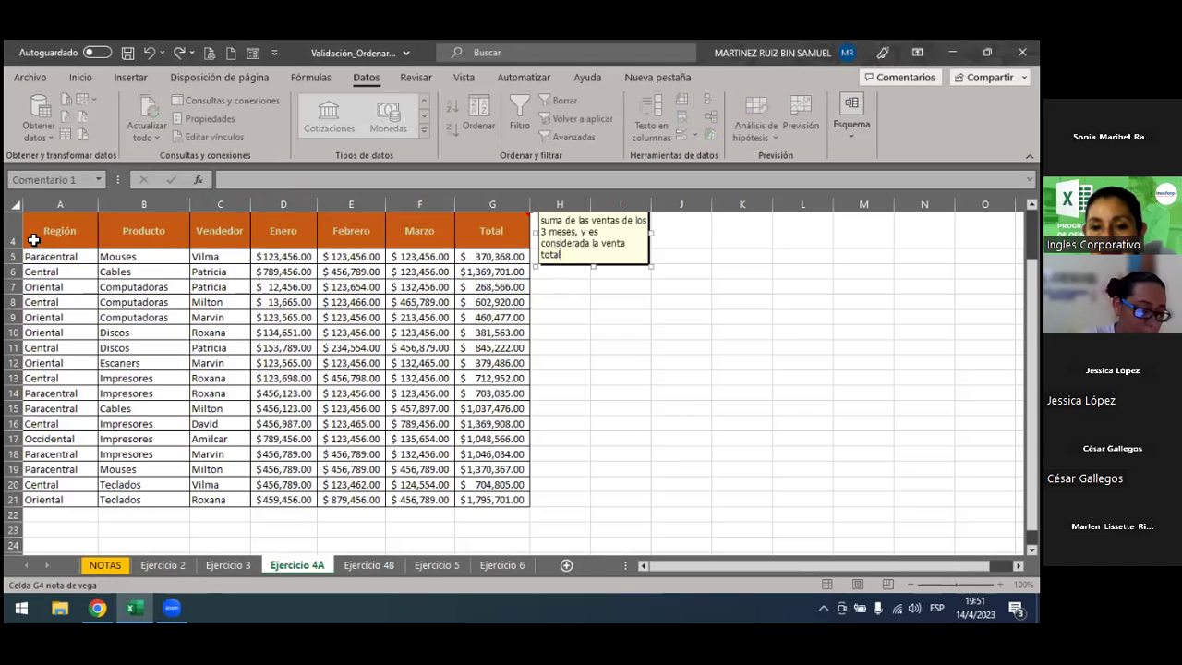
left_click(46, 234)
key("ctrl+Home")
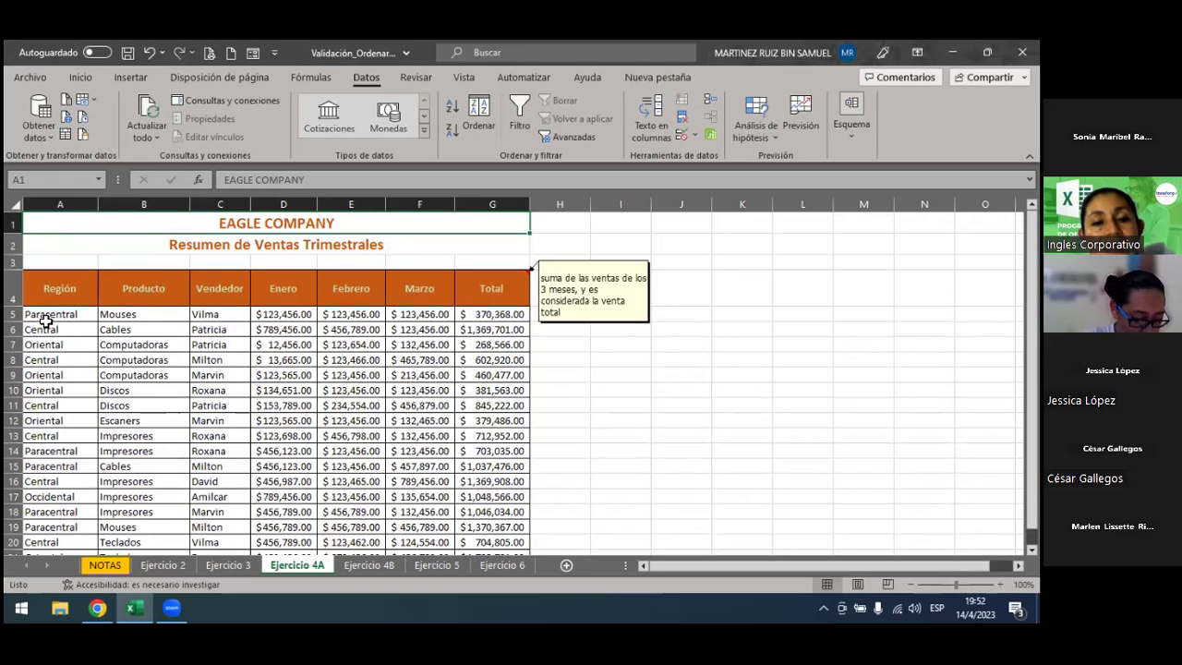
mouse_move(47, 294)
left_mouse_down()
mouse_move(445, 529)
mouse_move(489, 515)
left_mouse_up()
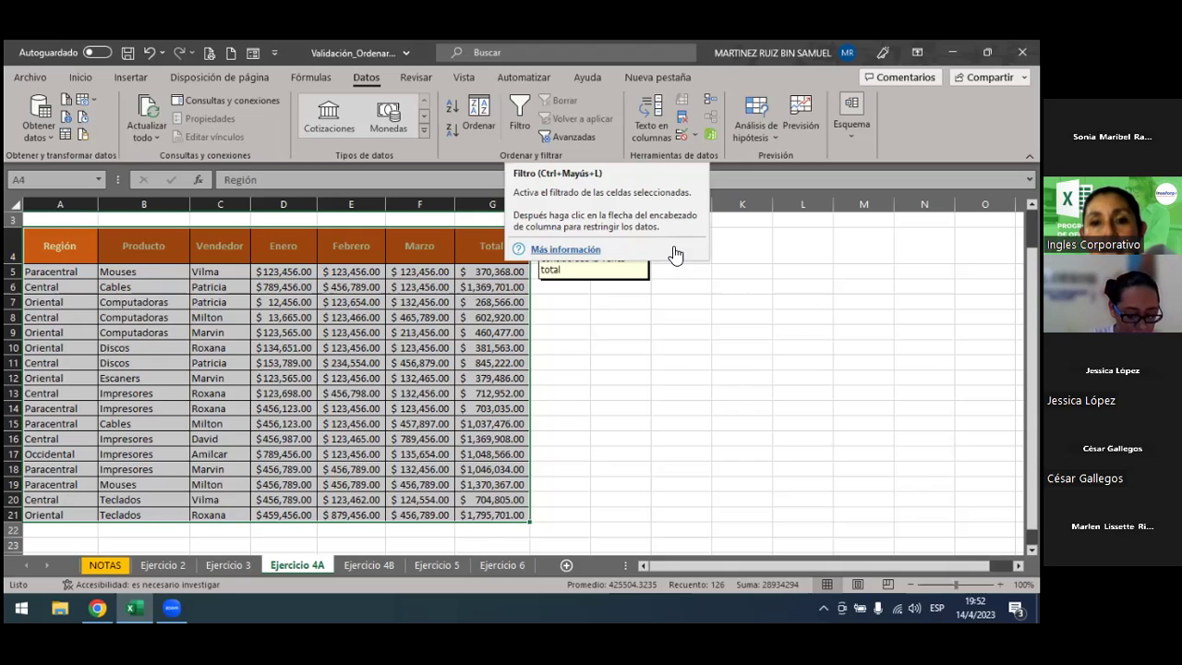
Open the Ordenar dialog for the selected table and list the sortable columns.
left_click(695, 139)
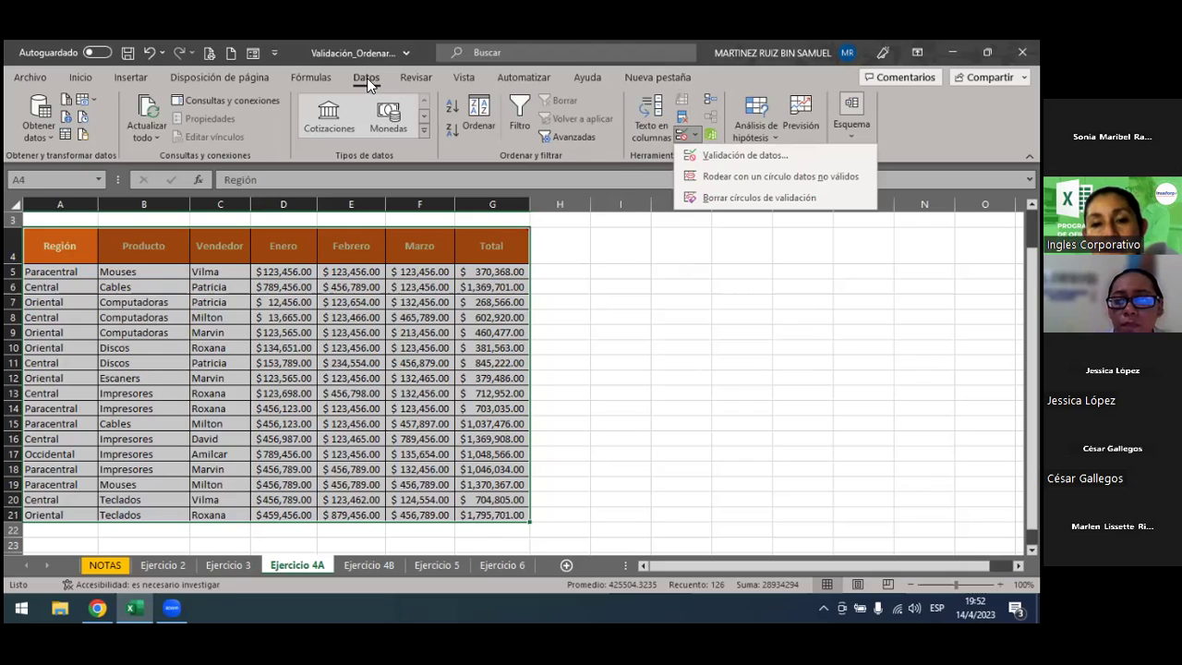
left_click(478, 121)
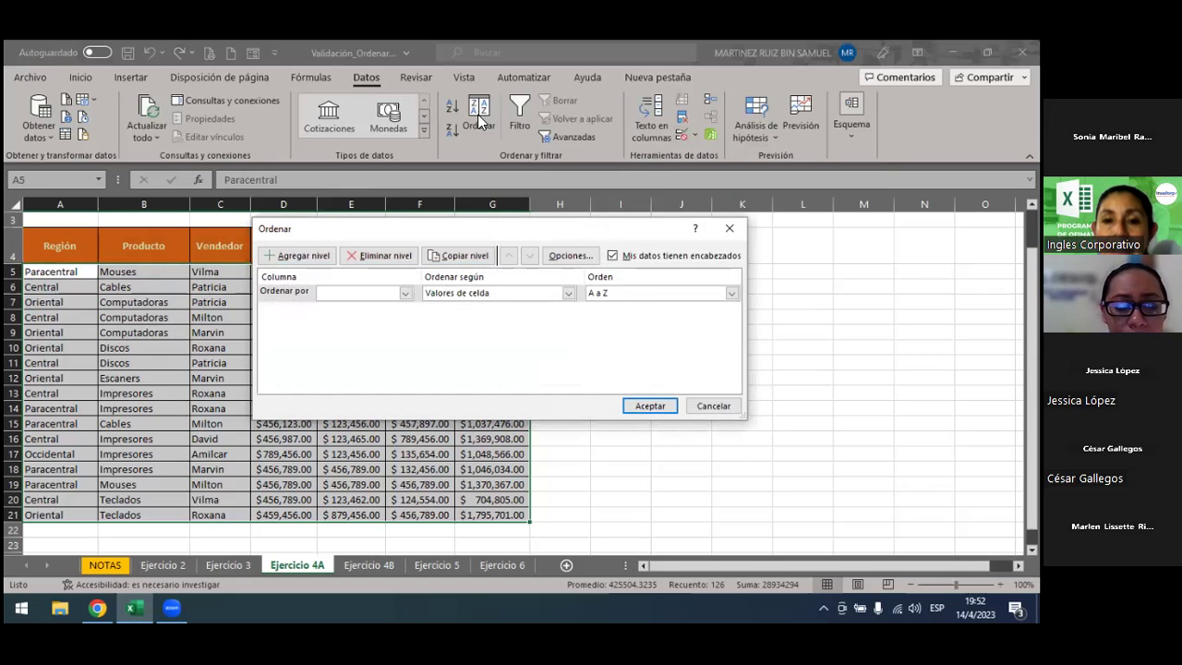
left_click(402, 296)
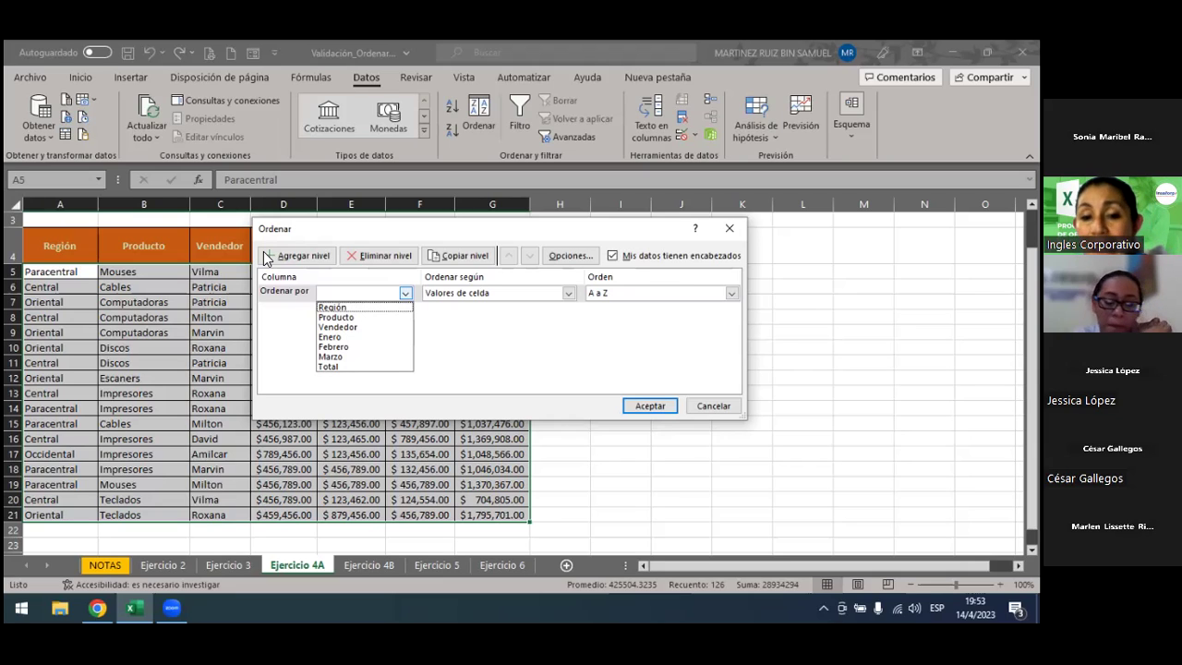
Choose Región to sort by on cell values, then cancel without sorting.
left_click(371, 308)
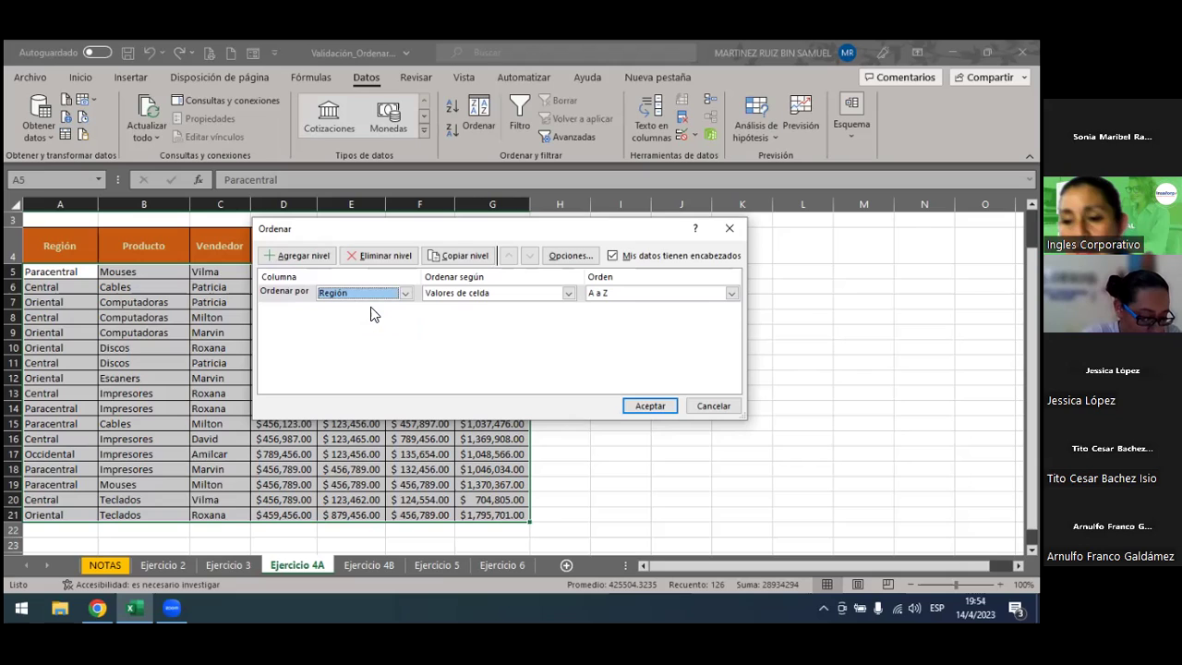
left_click(567, 294)
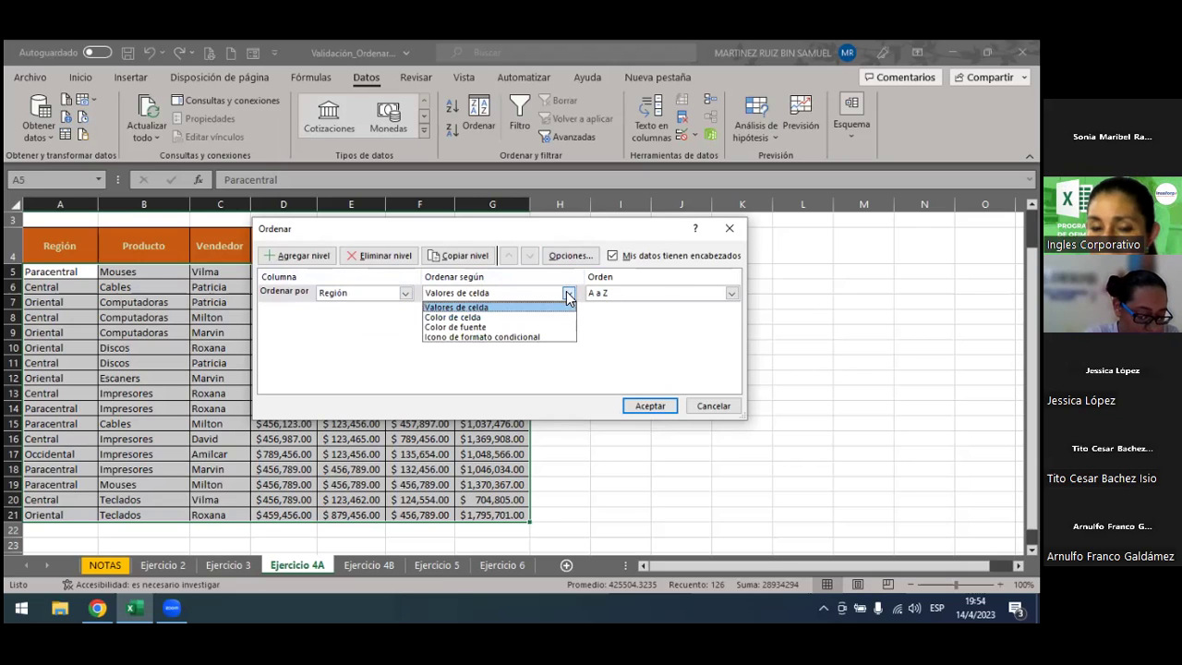
left_click(568, 293)
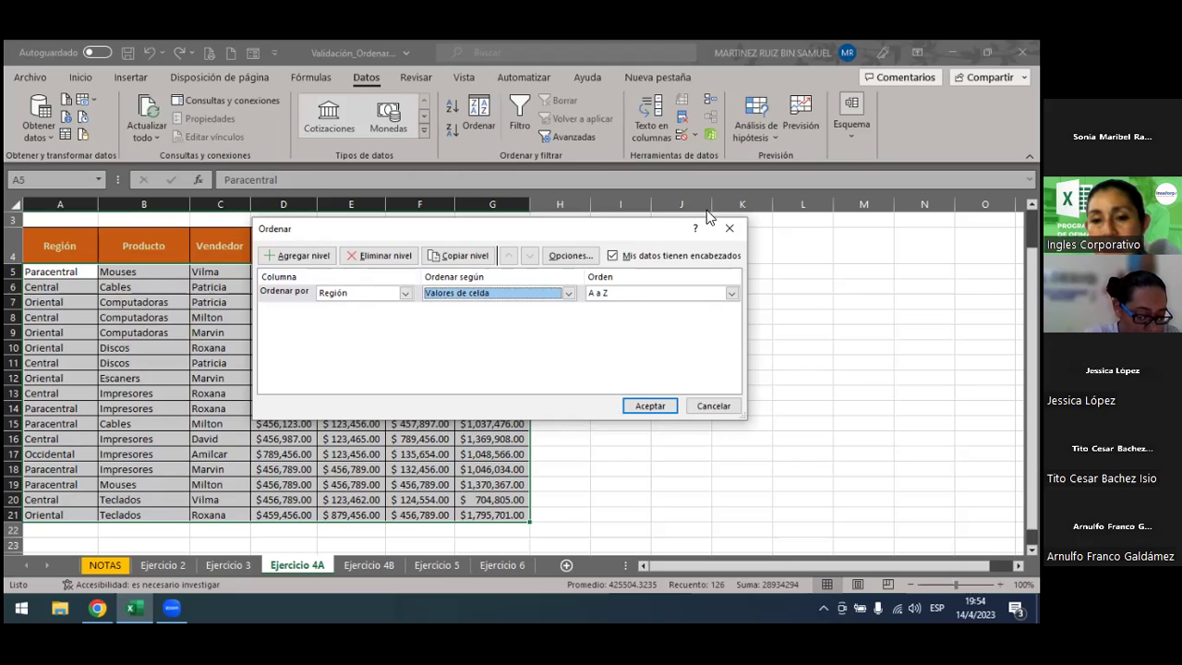
left_click(702, 408)
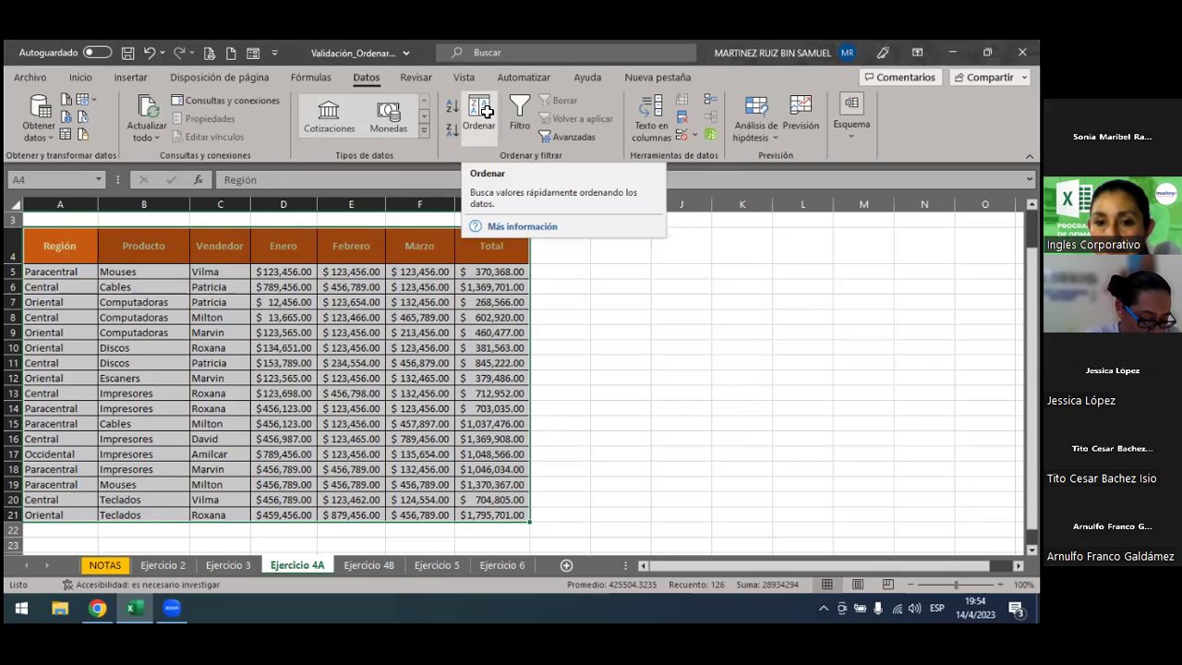
In the Ordenar dialog, sort the Ejercicio 4A table by Región, Z a A, and add a second level.
left_click(486, 111)
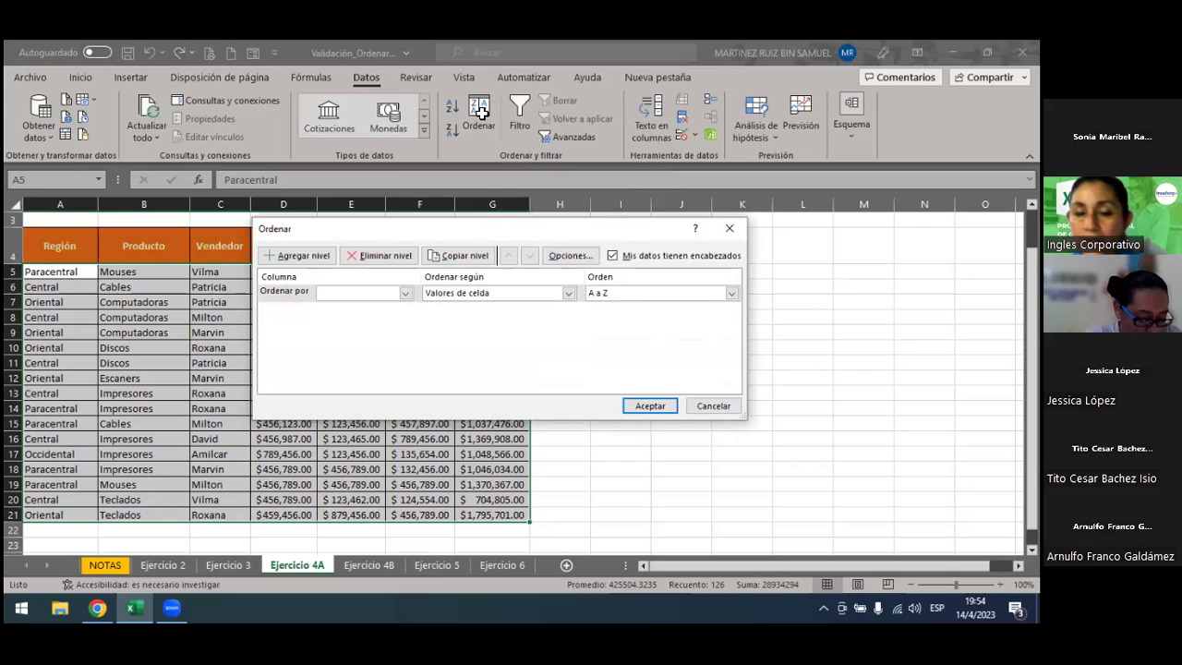
left_click(404, 293)
left_click(372, 307)
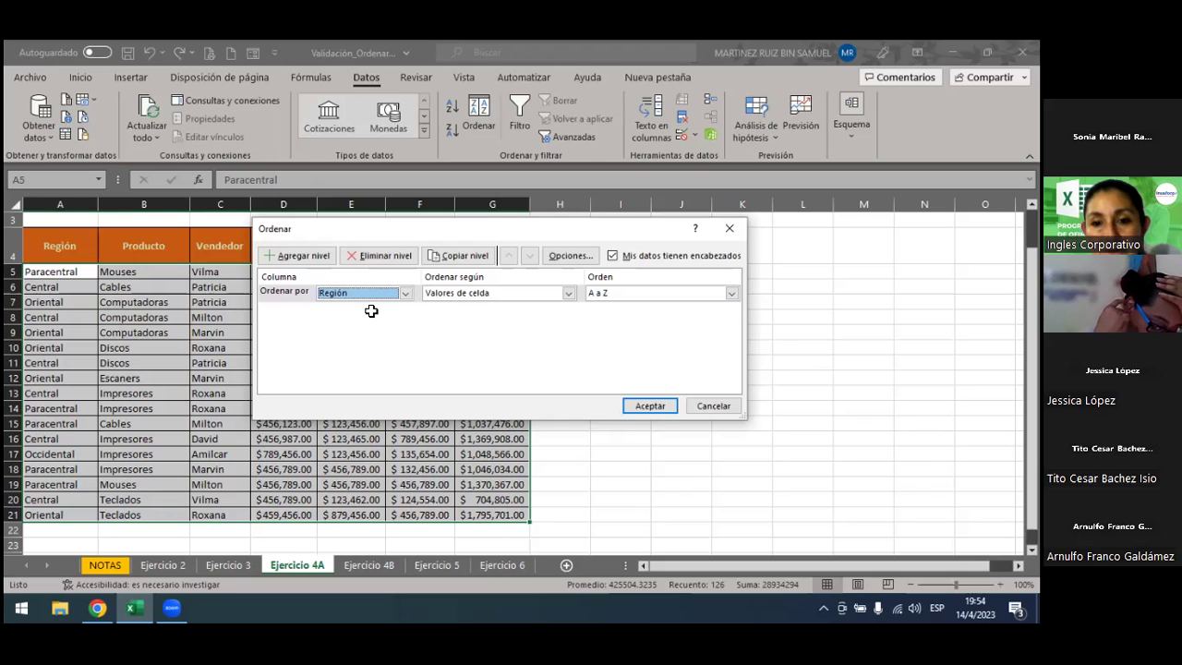
left_click(409, 292)
left_click(409, 291)
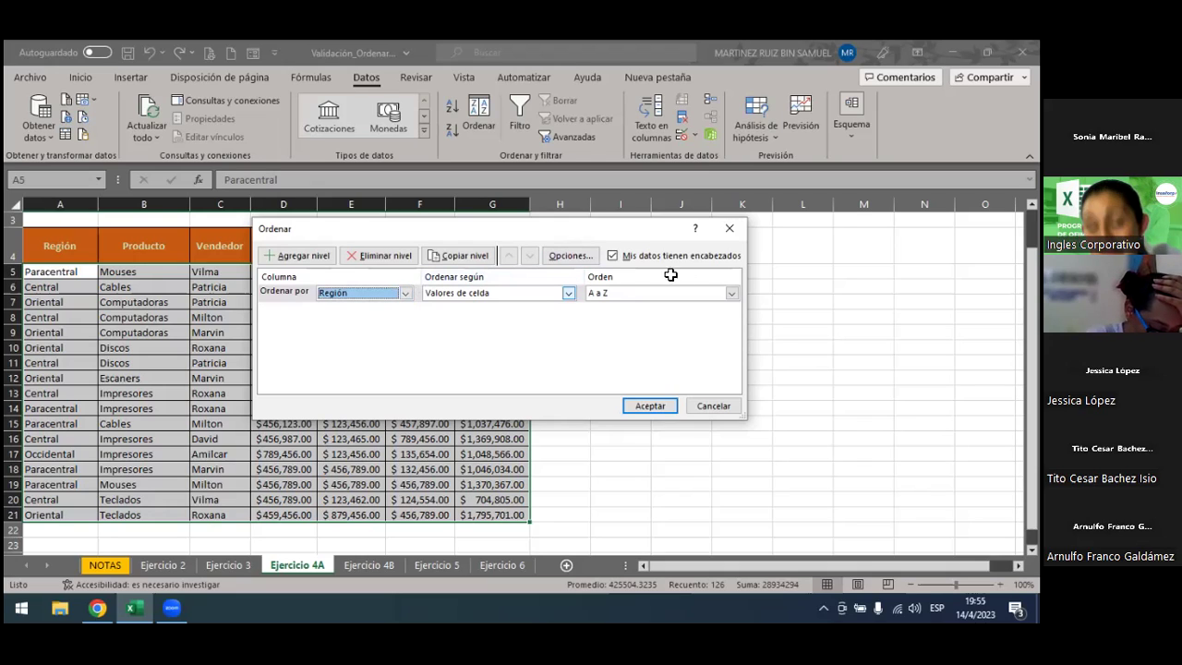
left_click(732, 292)
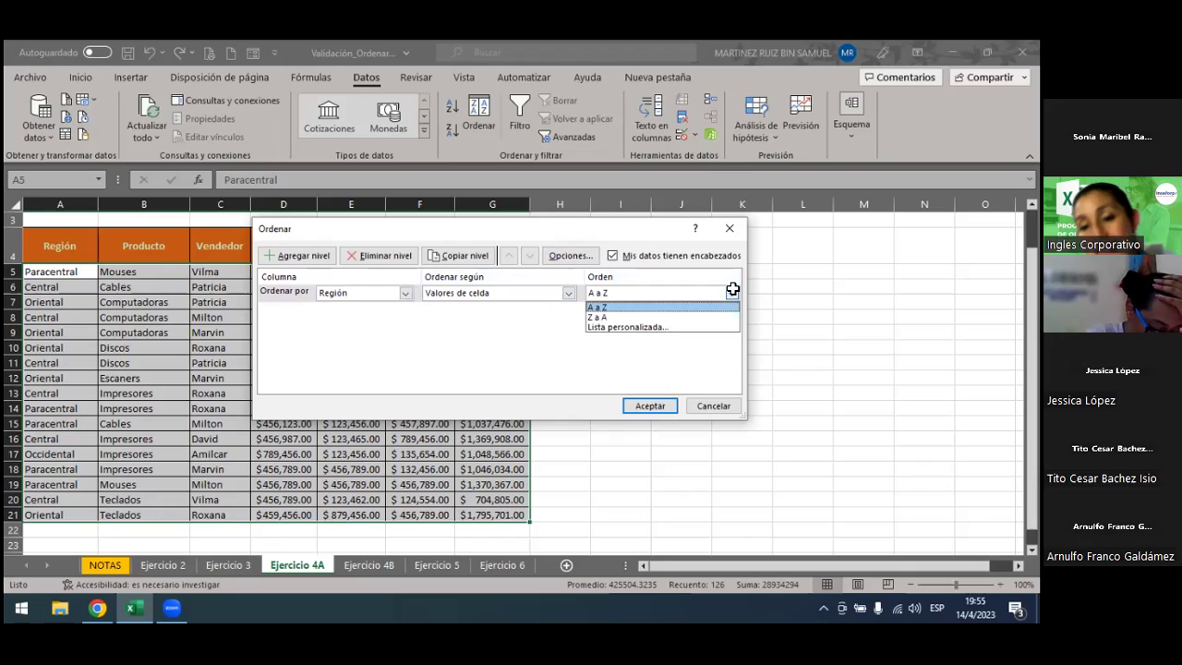
left_click(704, 306)
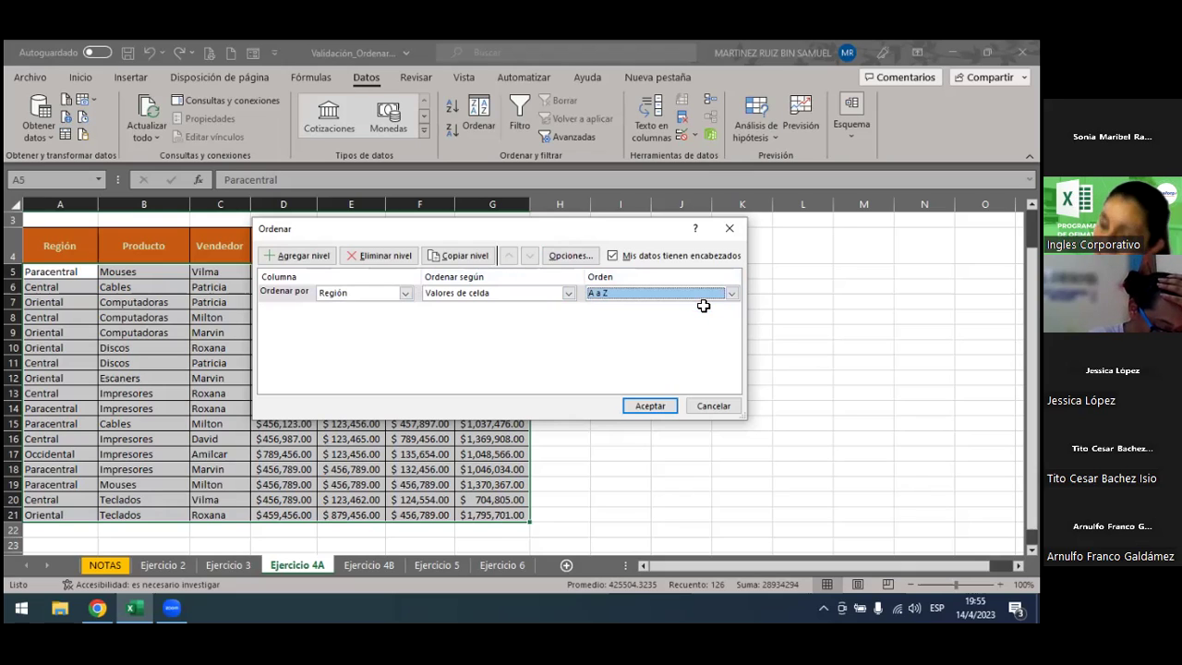
left_click(731, 294)
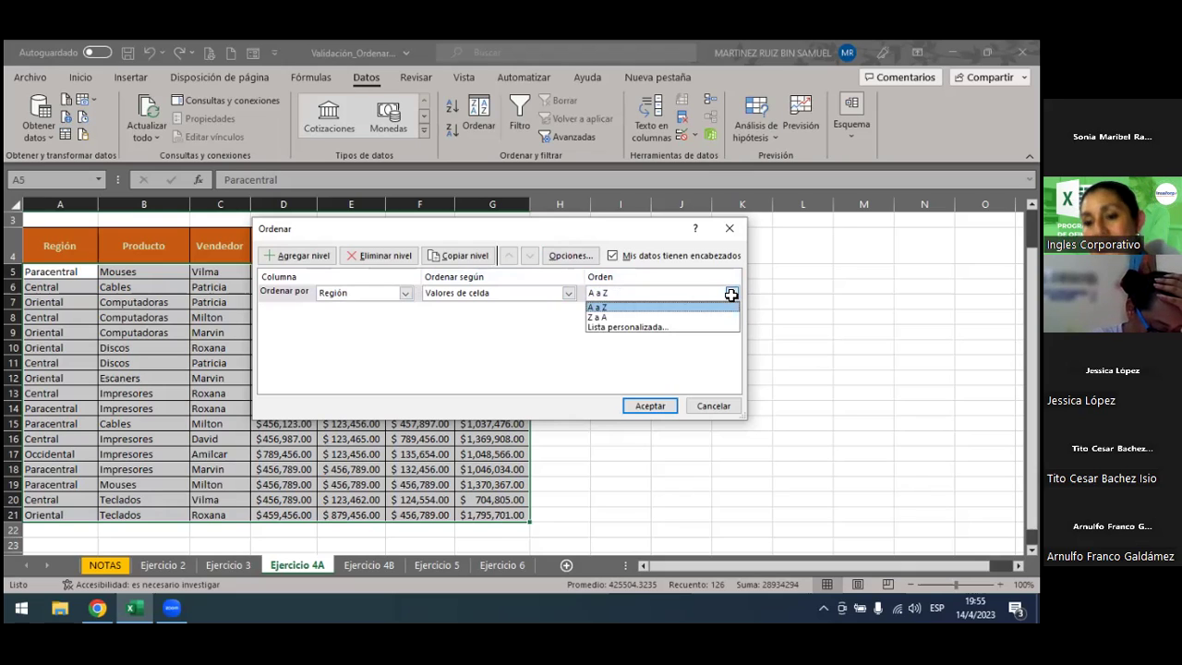
left_click(712, 317)
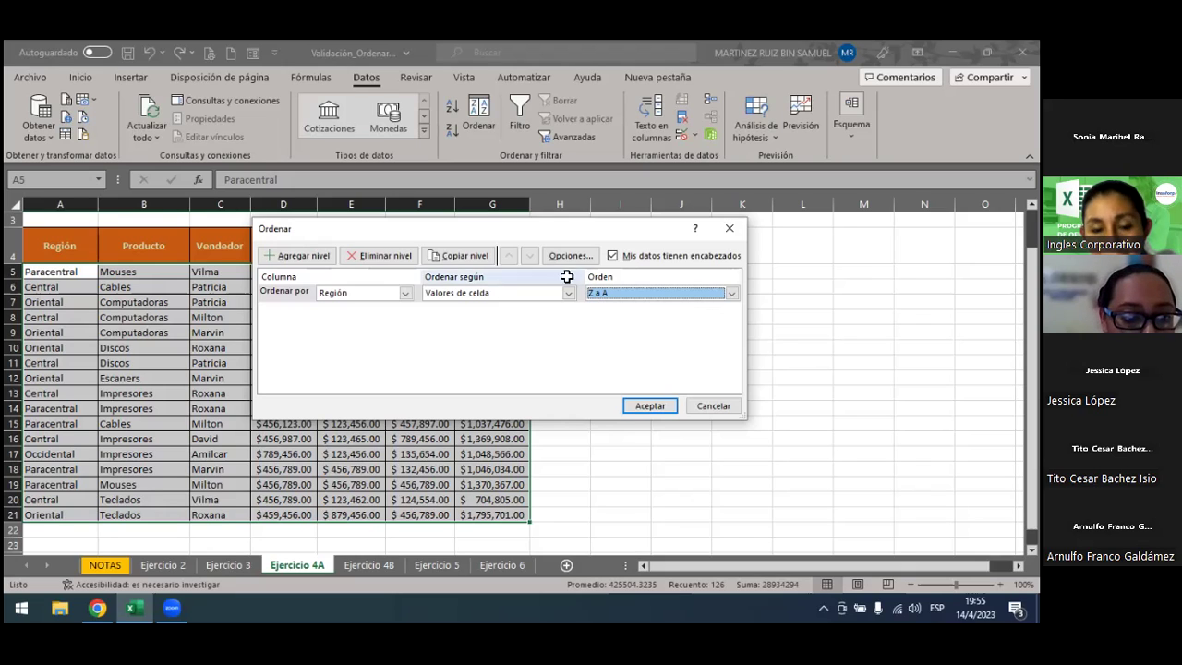
left_click(296, 255)
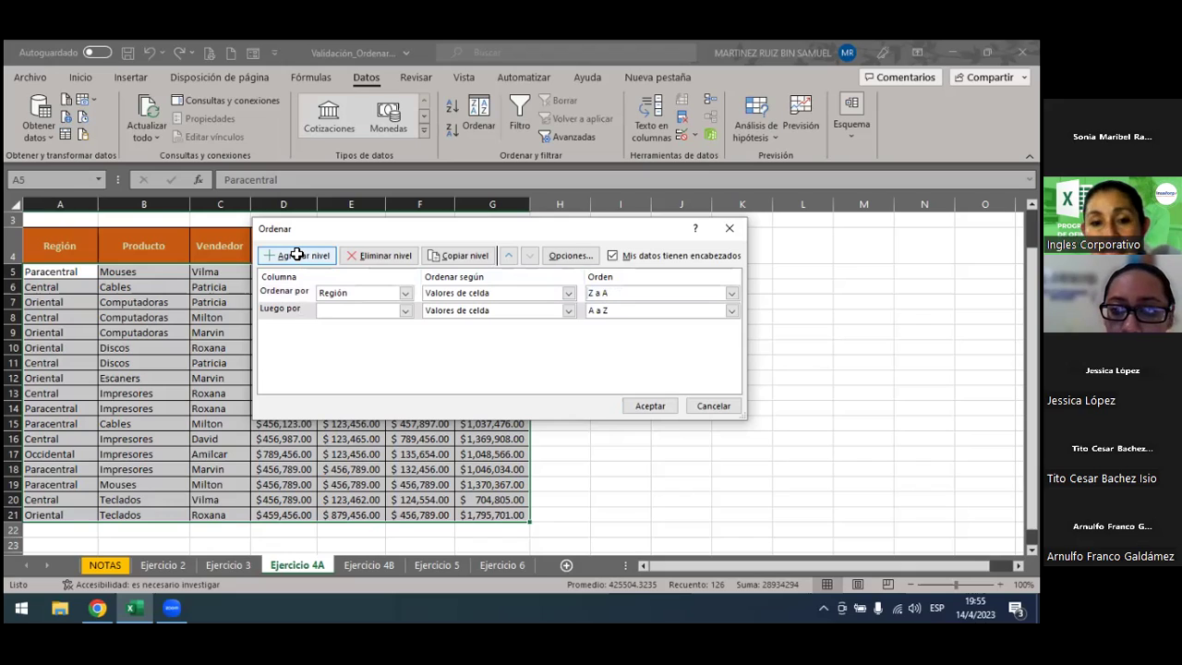
Set the second sort level to Vendedor, A a Z, and apply the two-level sort.
left_click(402, 311)
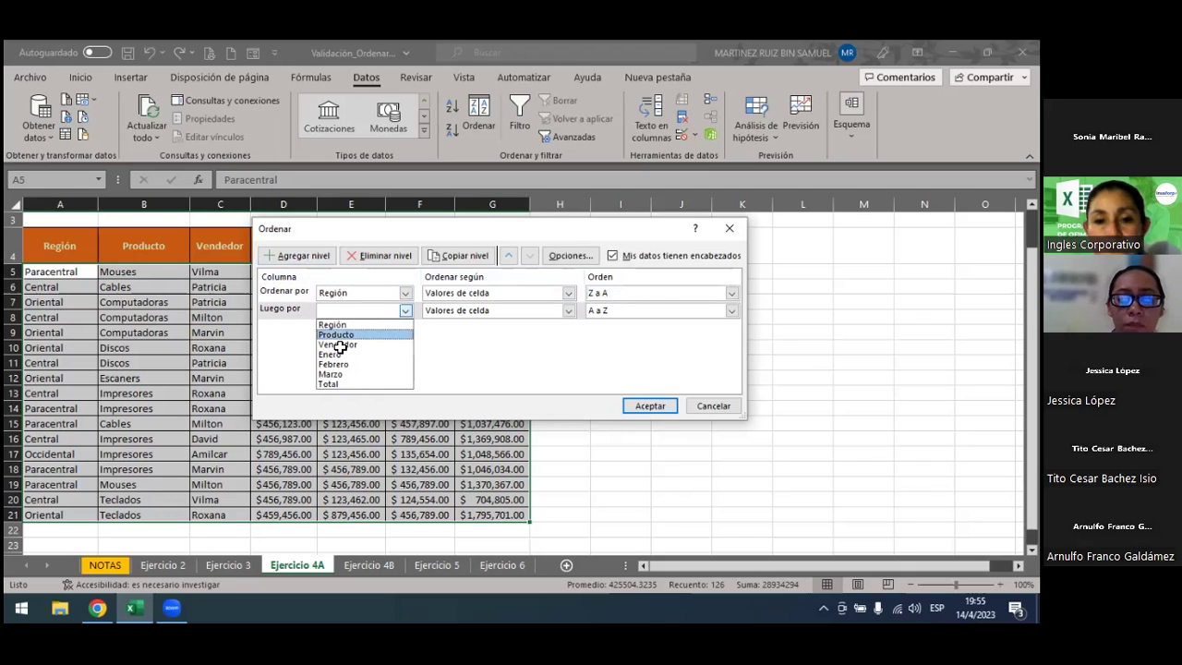
left_click(339, 345)
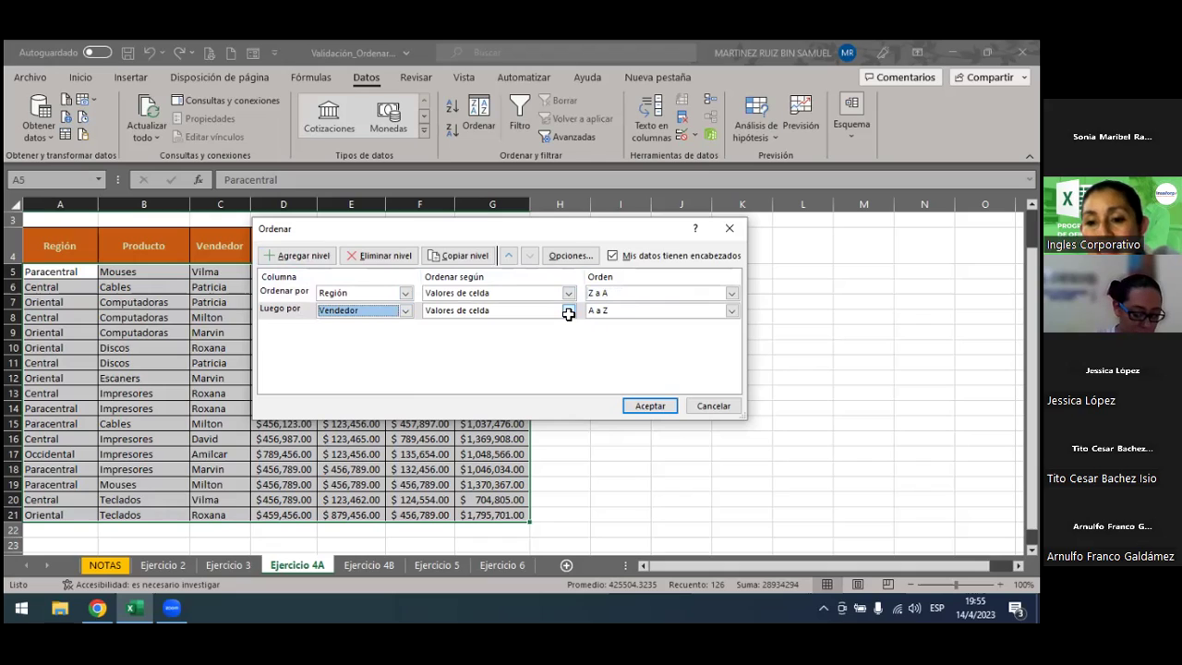
left_click(728, 310)
left_click(729, 310)
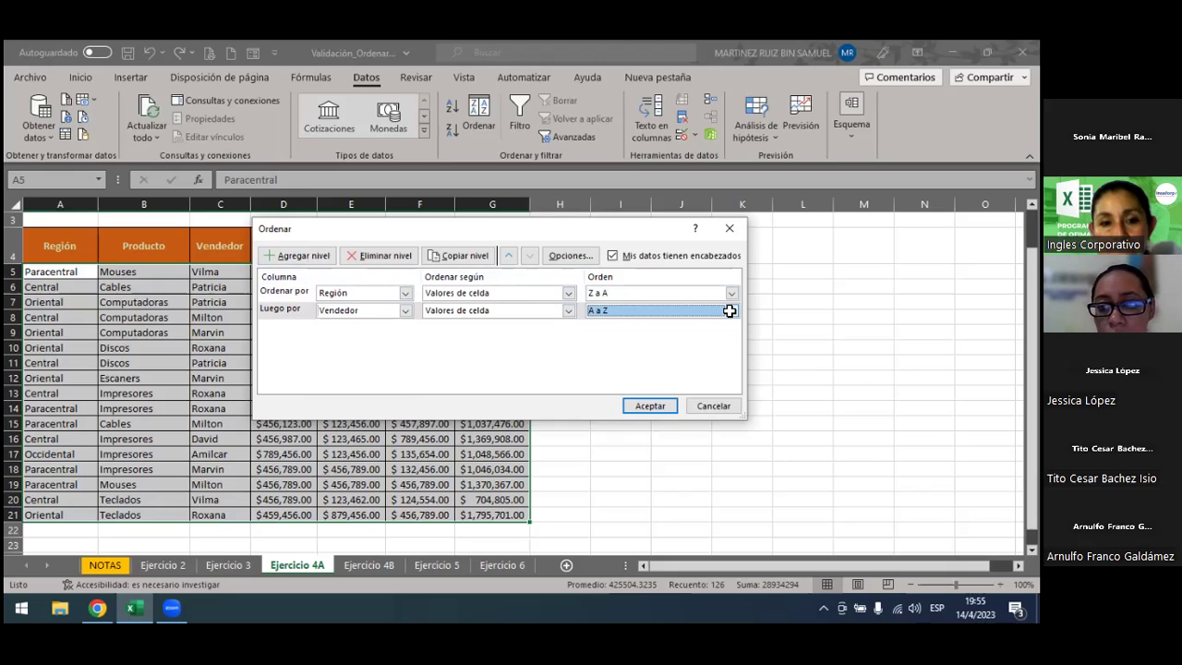
left_click(661, 411)
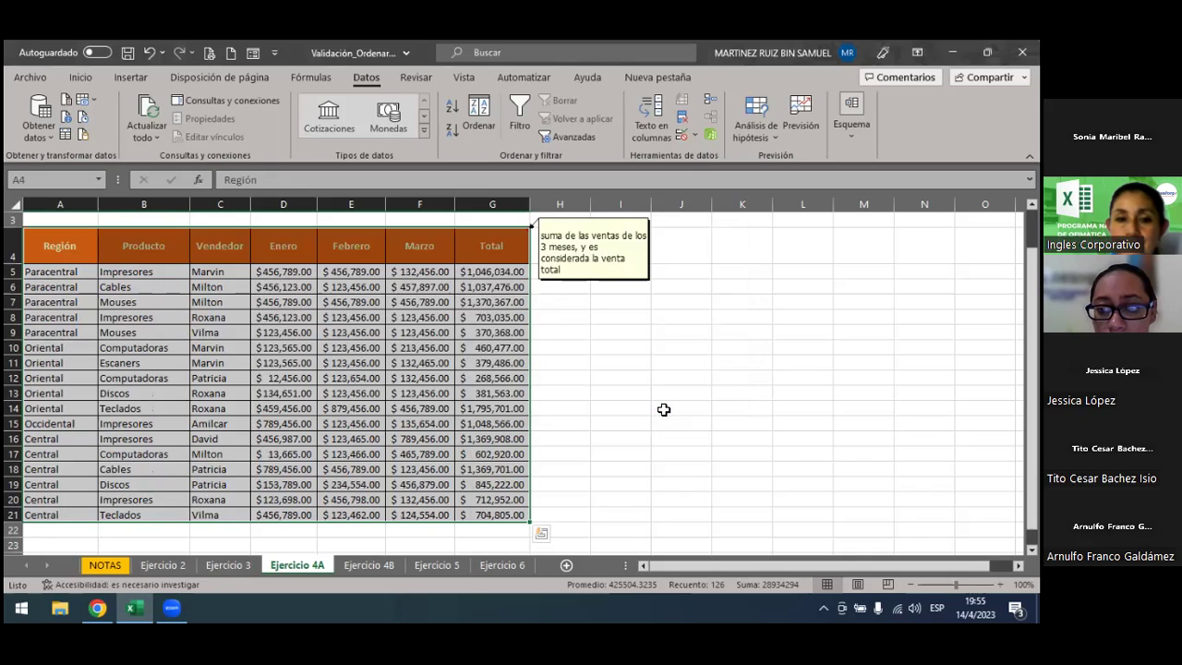
Deselect the sorted Ejercicio 4A table by clicking an empty cell.
left_click(593, 406)
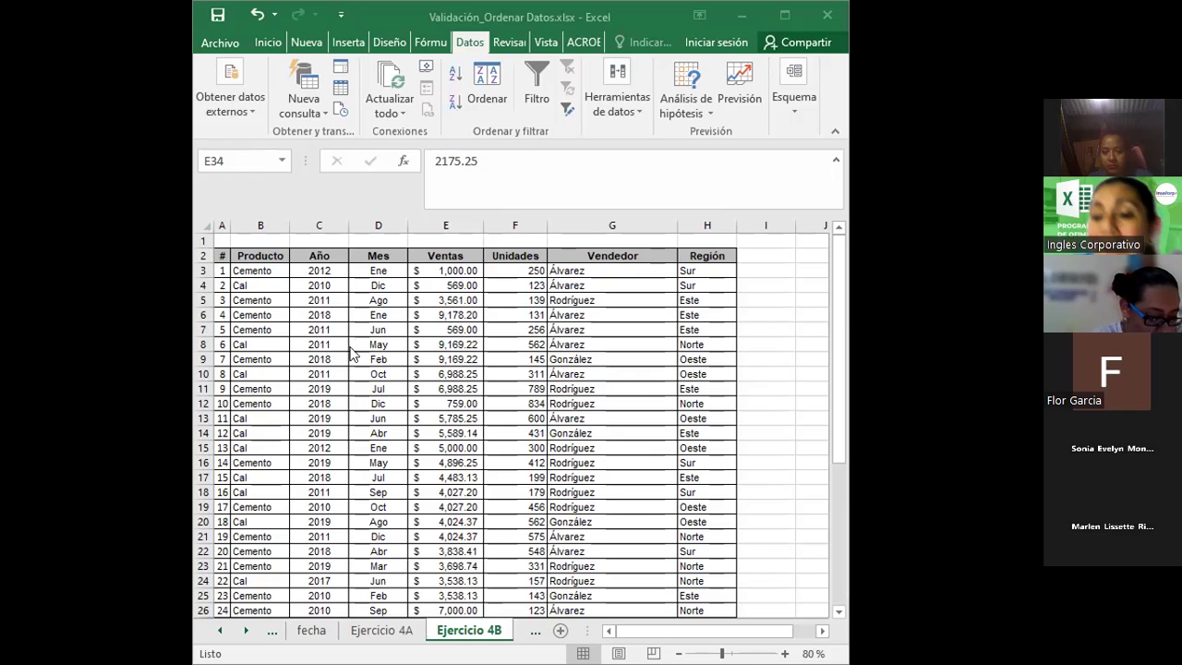
left_click(257, 200)
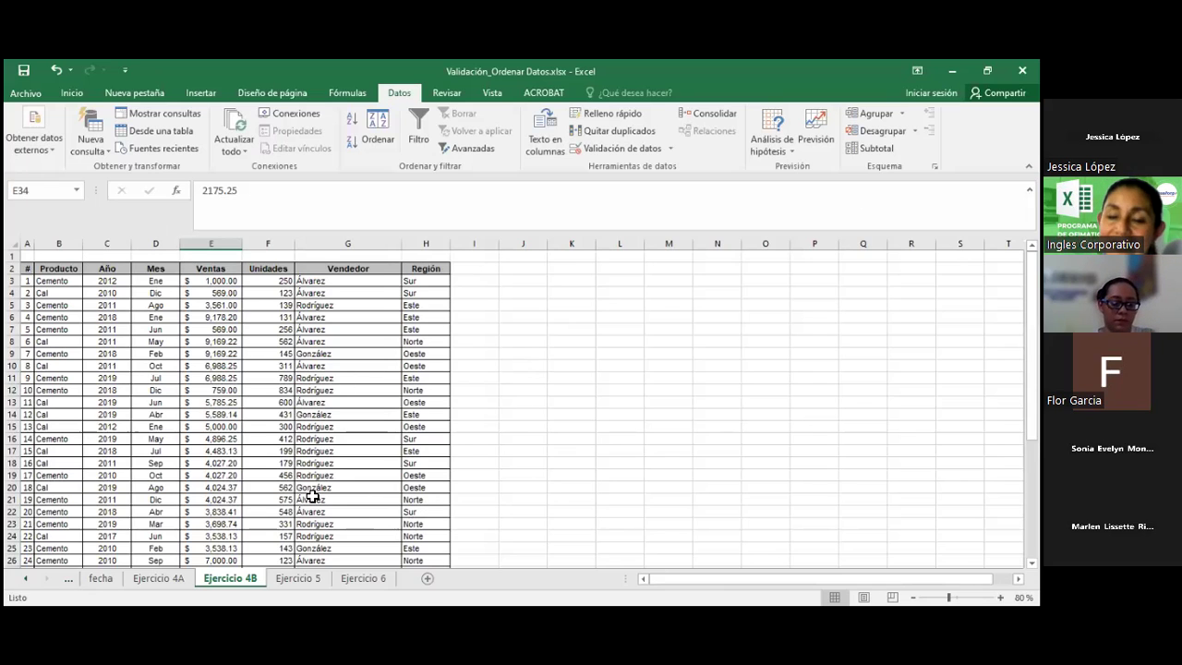
left_click(377, 130)
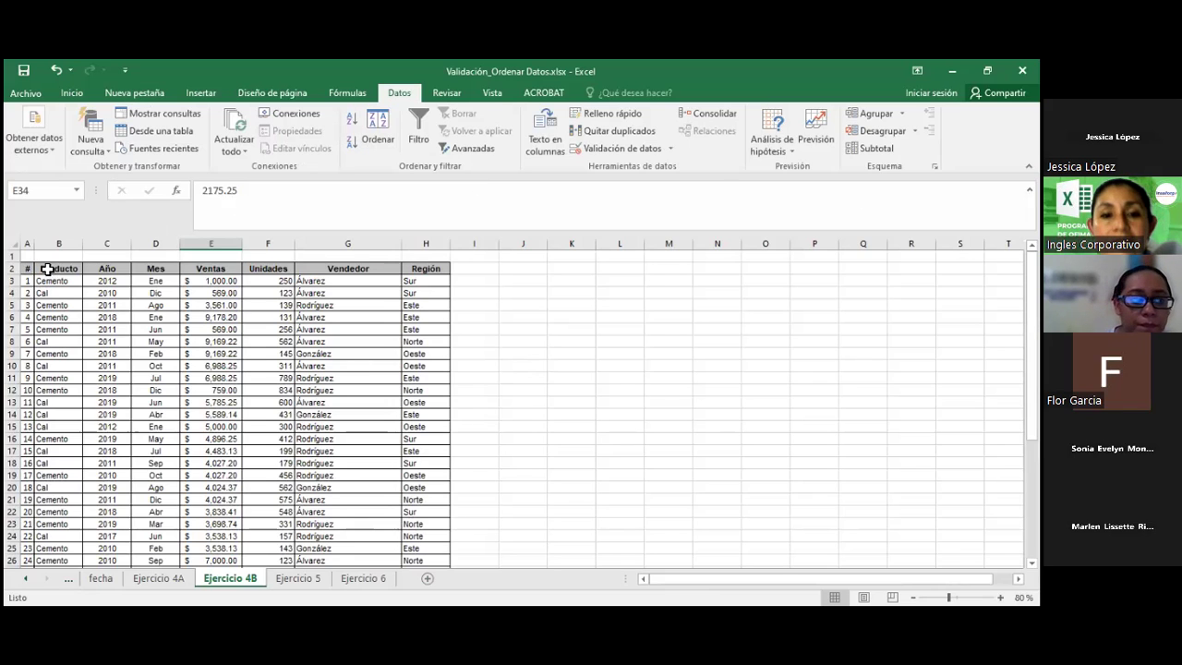
Select the Ejercicio 4B table from the Producto header through Región to row 42, then scroll to check it.
left_click(48, 268)
mouse_move(56, 268)
left_mouse_down()
mouse_move(71, 305)
mouse_move(429, 571)
mouse_move(433, 561)
left_mouse_up()
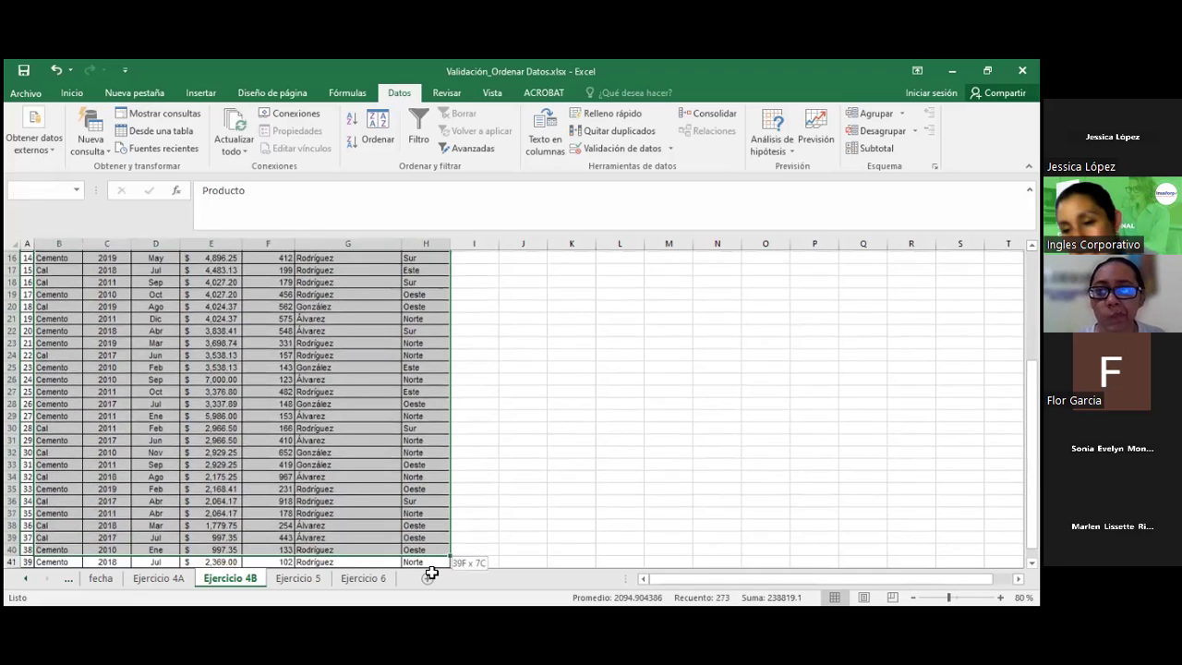
left_click_drag(434, 562, 433, 550)
scroll(227, 370, "up", 6)
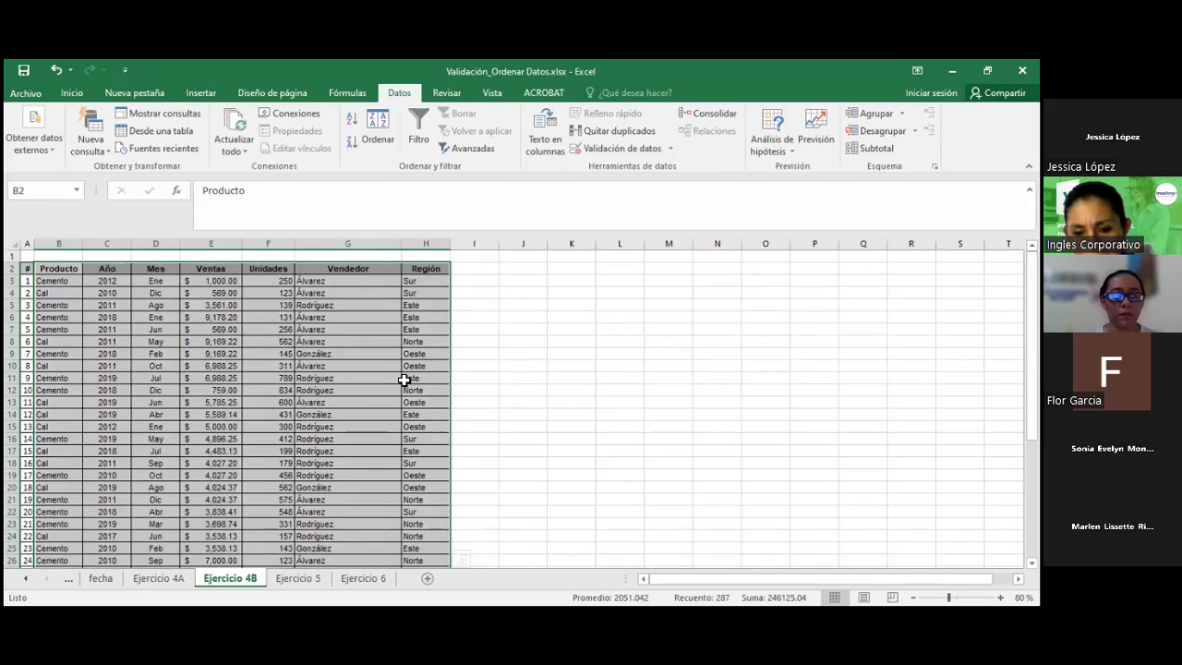
scroll(404, 380, "down", 1)
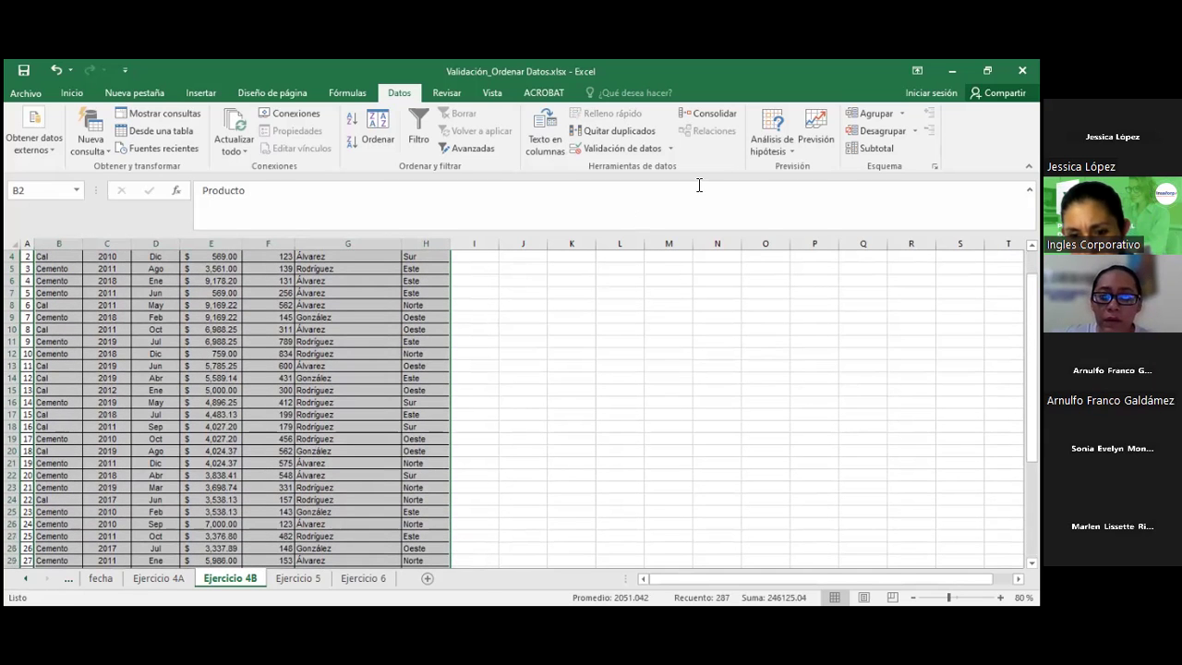
scroll(398, 394, "down", 3)
scroll(398, 394, "down", 3)
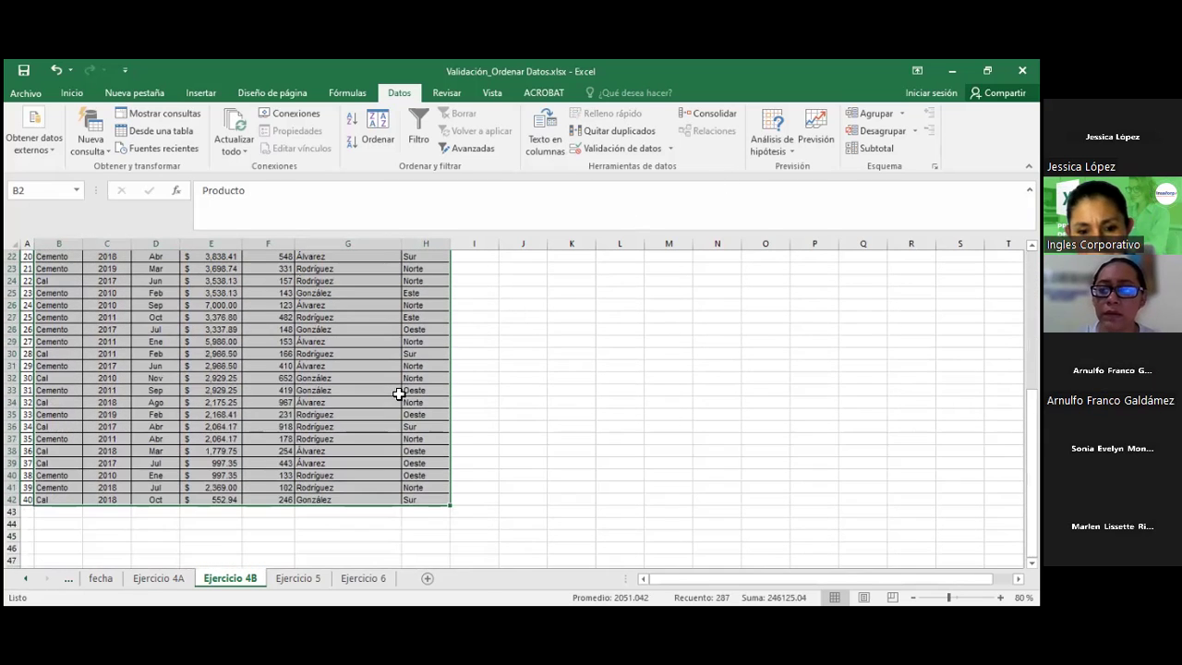
scroll(398, 394, "up", 2)
scroll(398, 393, "up", 5)
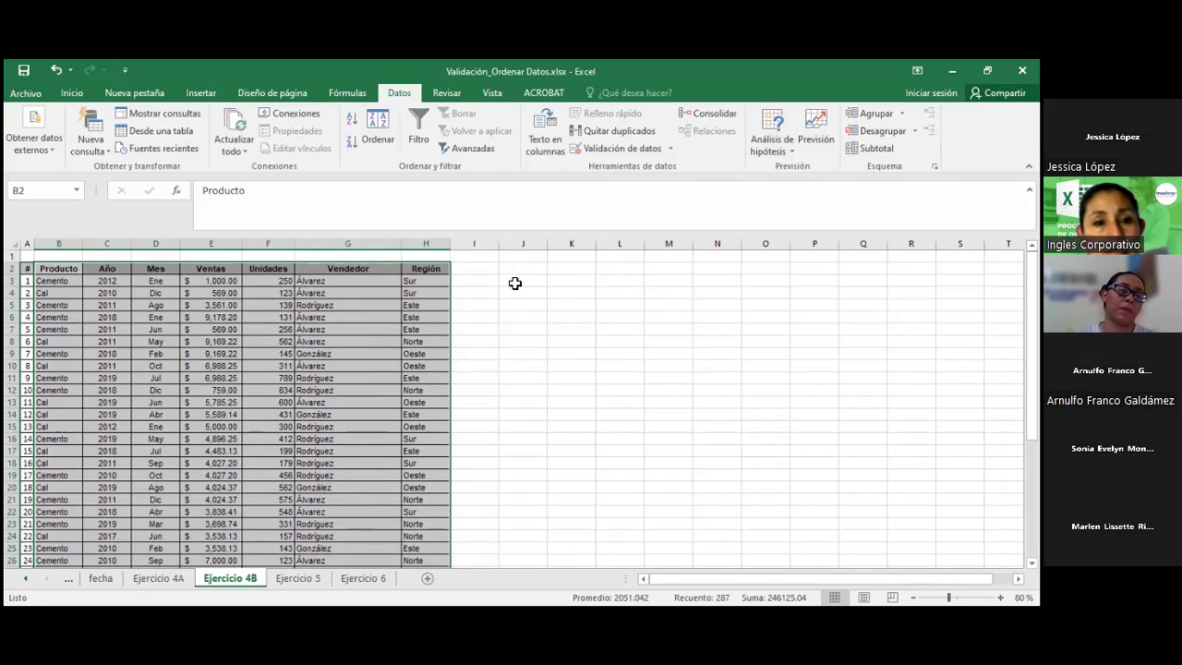
Open Ordenar for the Ejercicio 4B table and set the first level to Región, by cell values, A a Z.
left_click(384, 135)
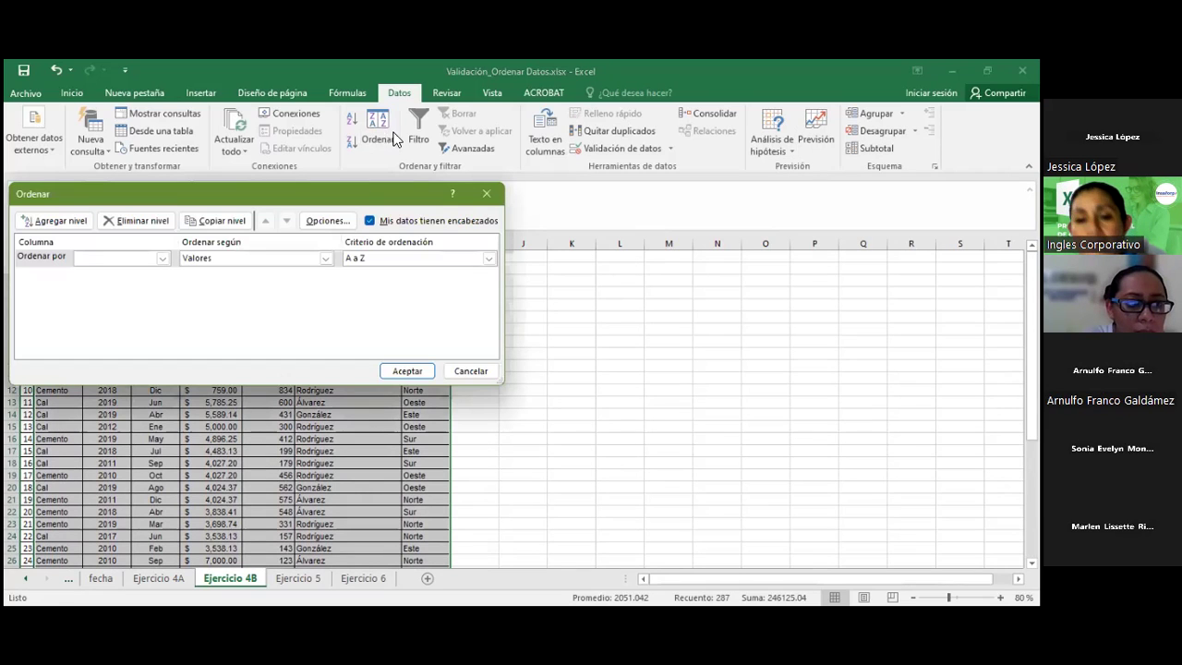
left_click(163, 259)
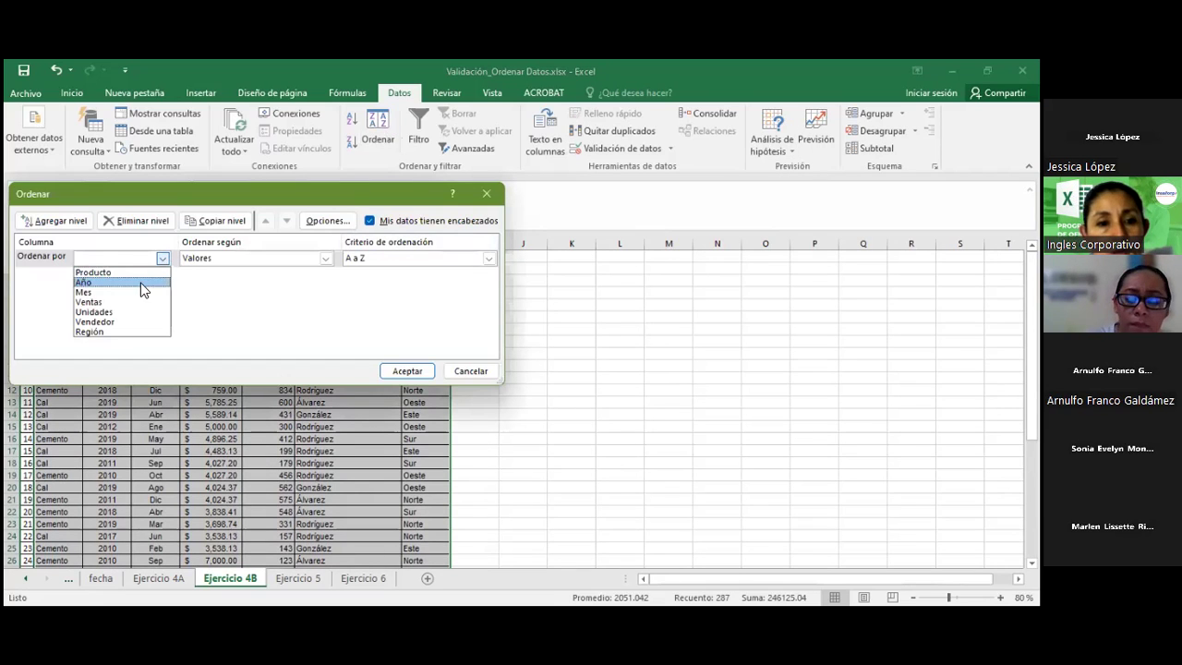
left_click(140, 332)
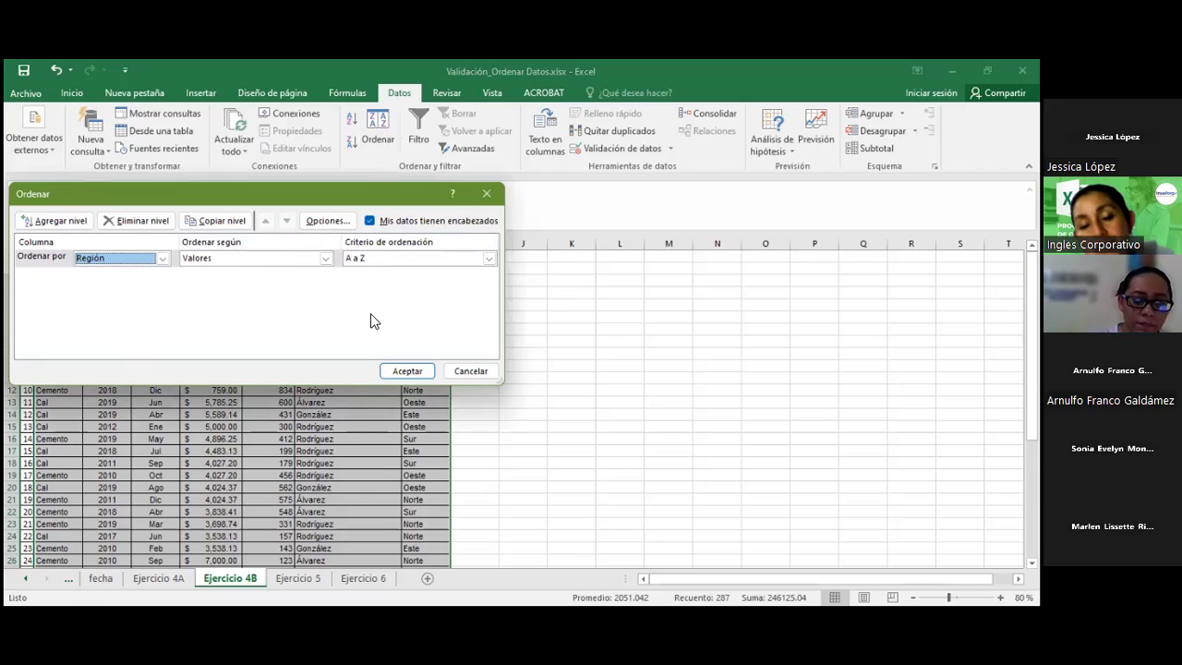
left_click(298, 261)
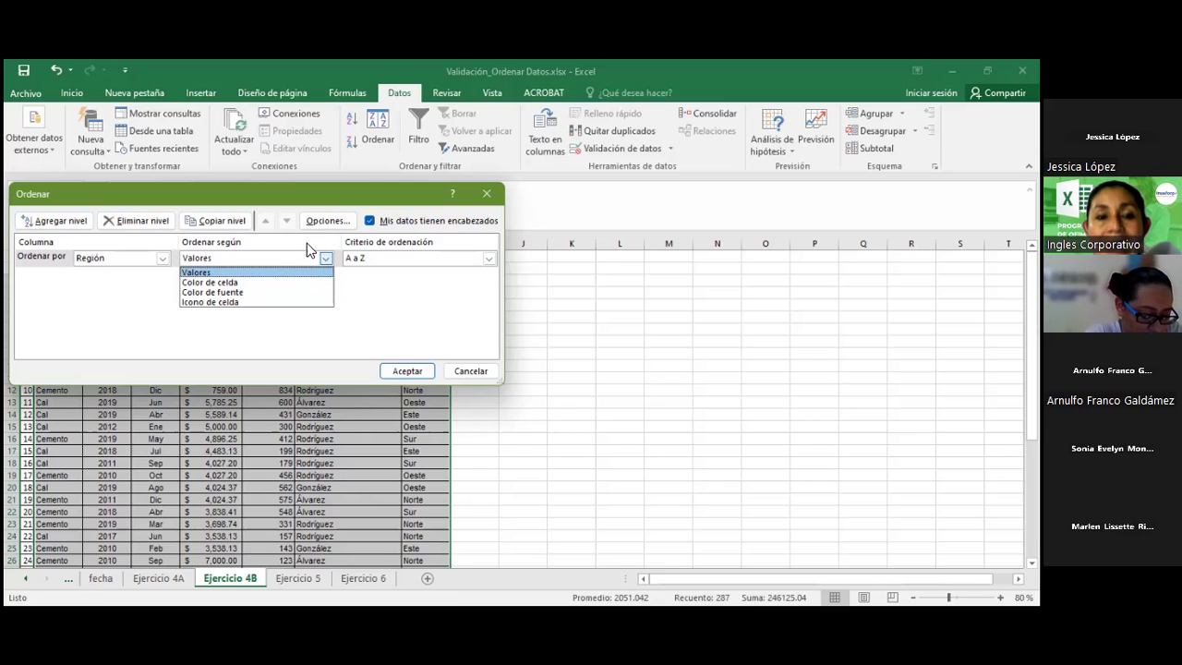
left_click(294, 261)
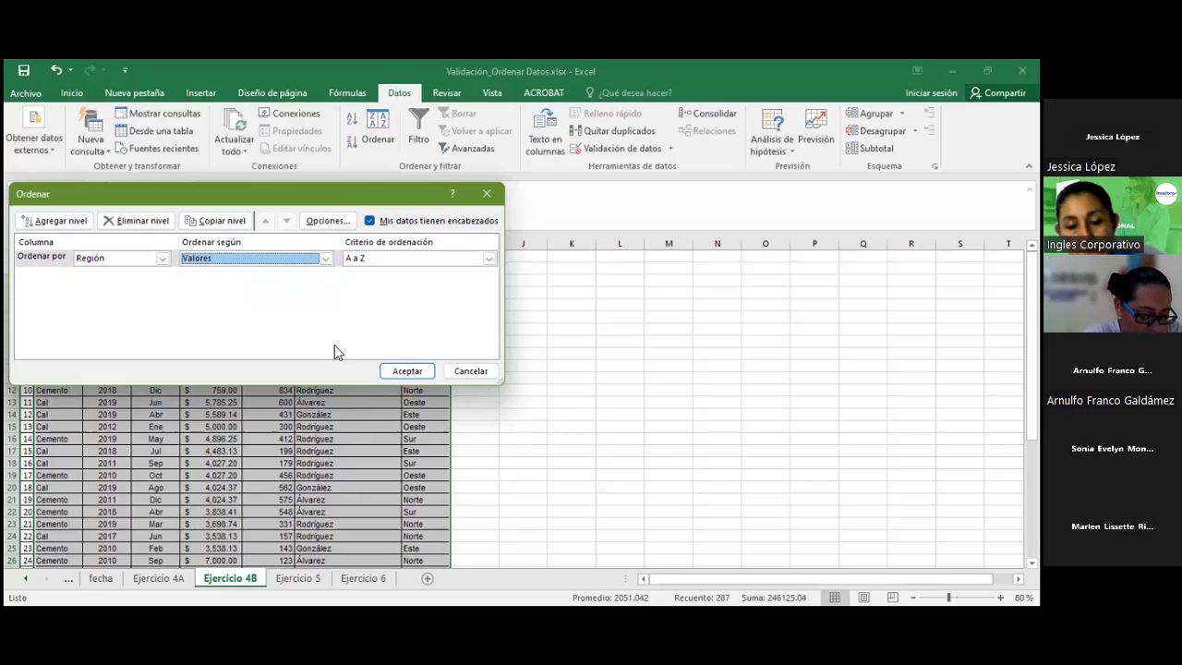
Add a second level sorting Ventas from smallest to largest under Región, and apply the sort.
left_click(62, 223)
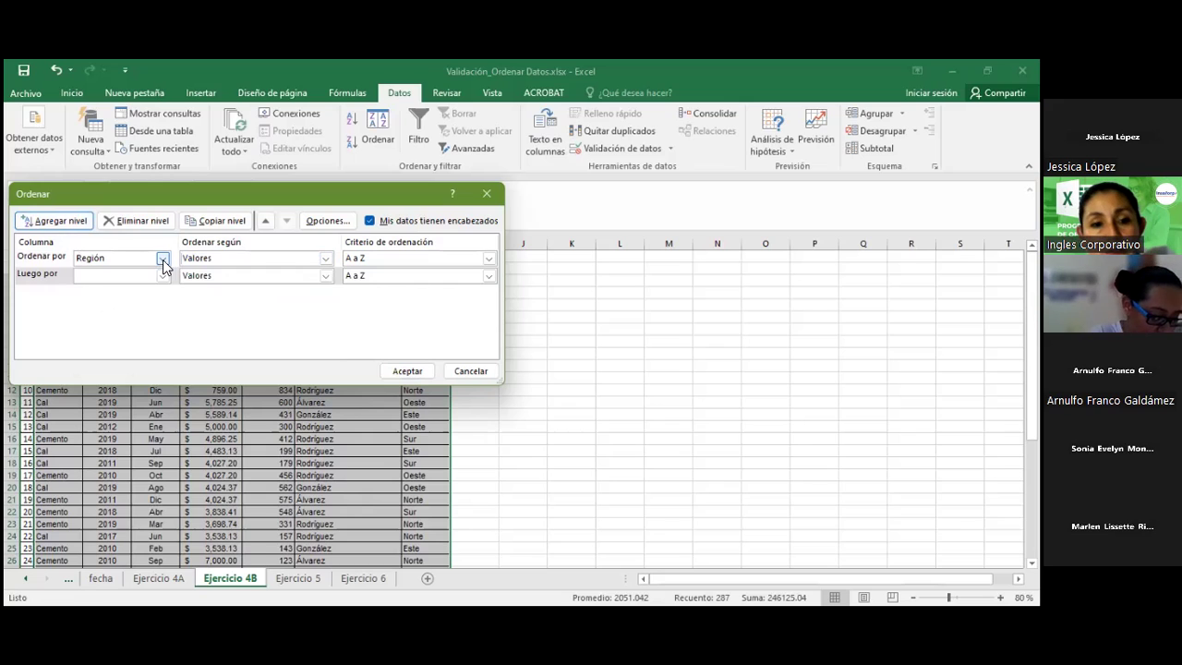
left_click(163, 258)
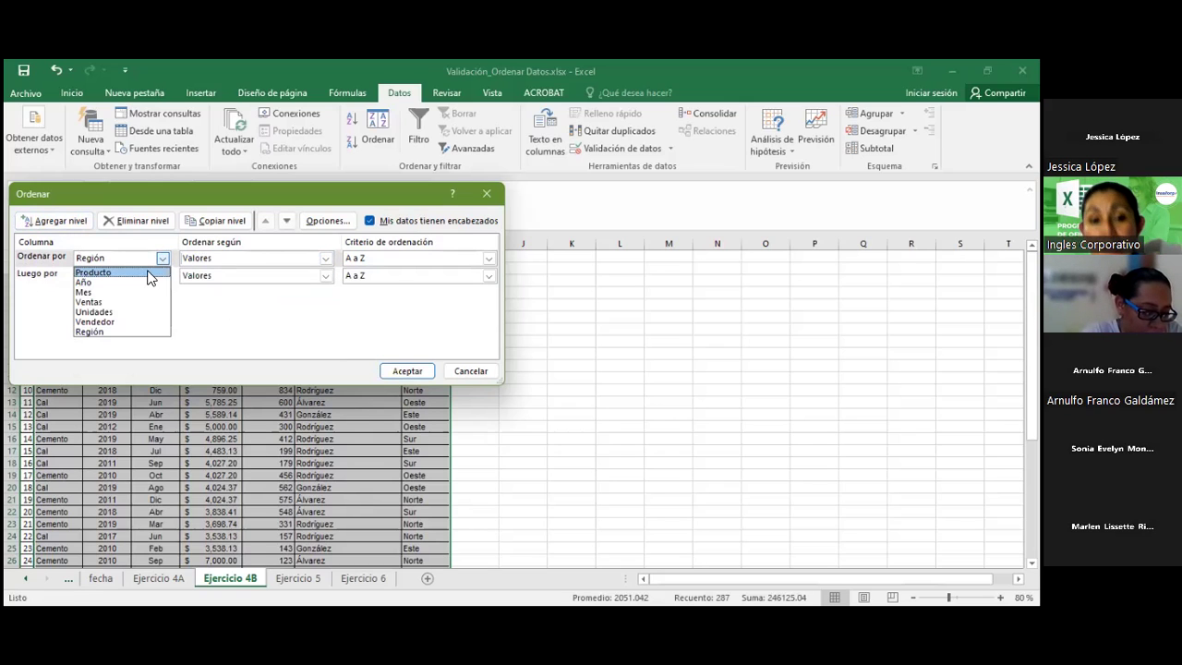
left_click(162, 258)
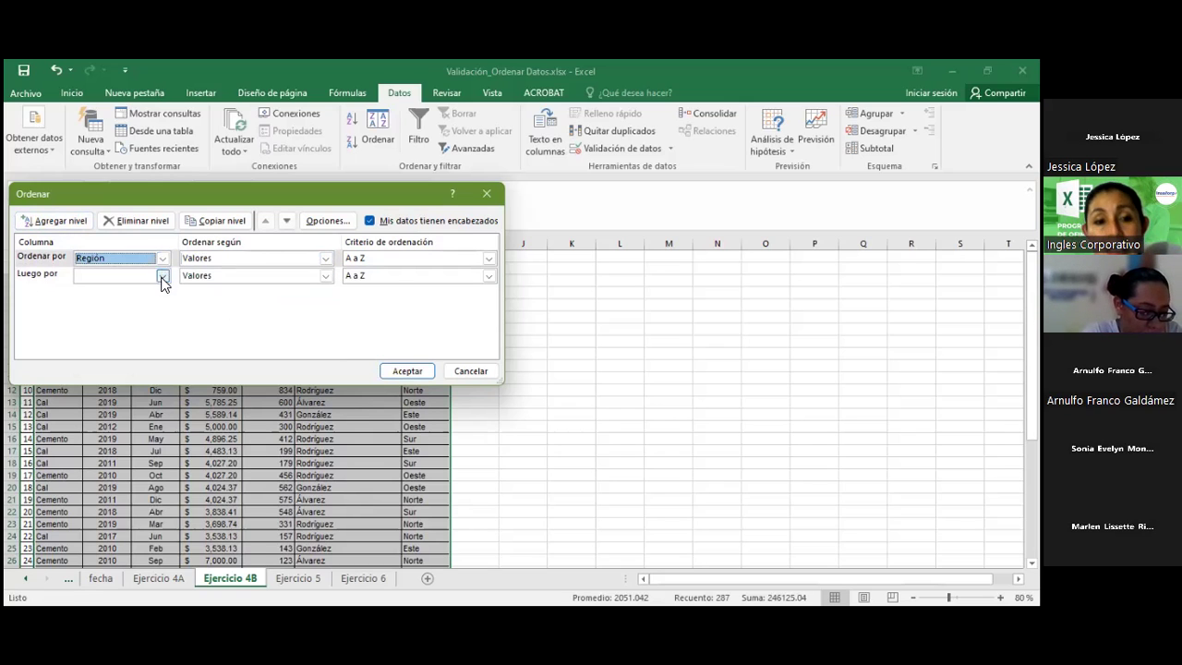
left_click(162, 277)
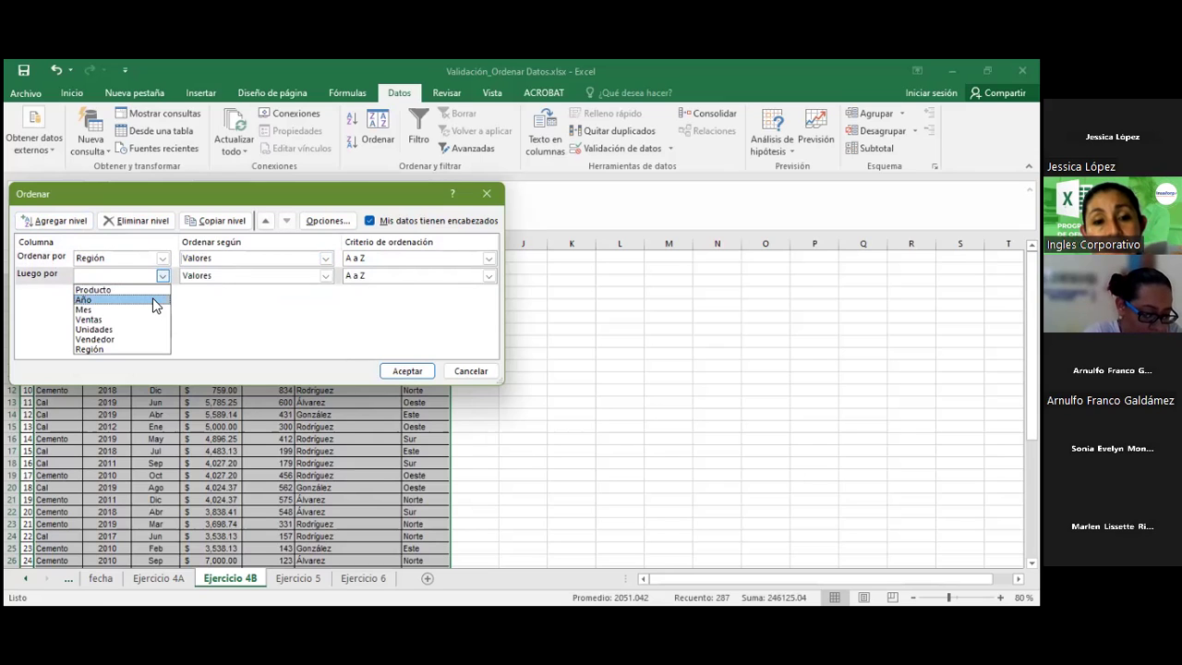
left_click(154, 319)
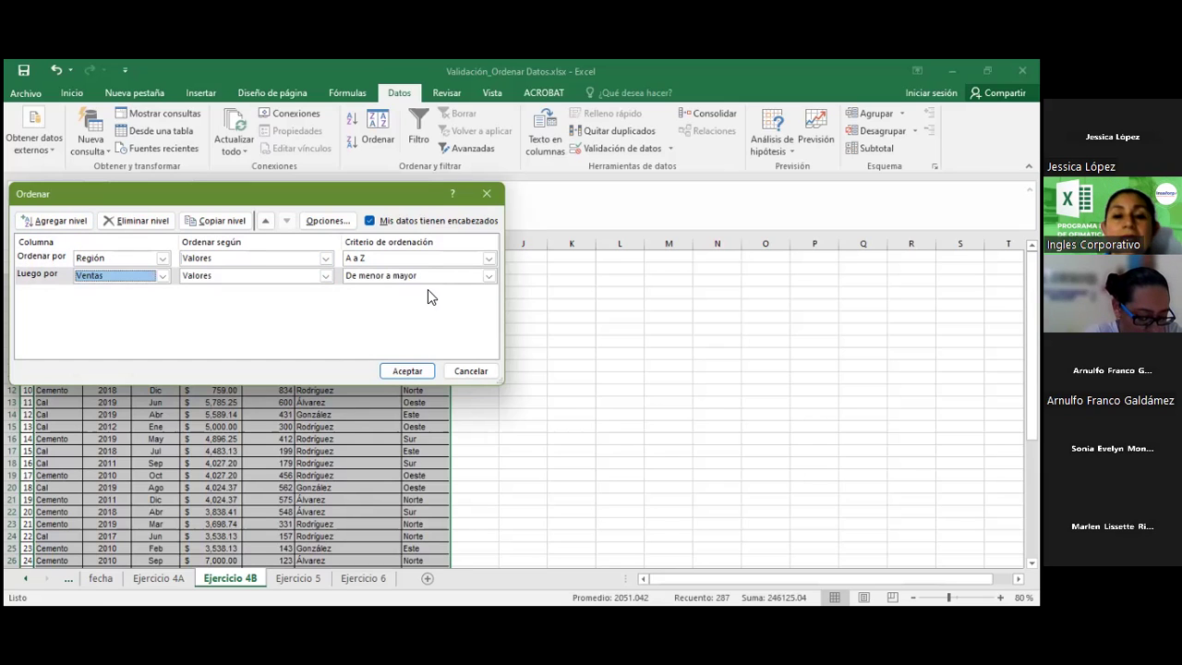
left_click(395, 370)
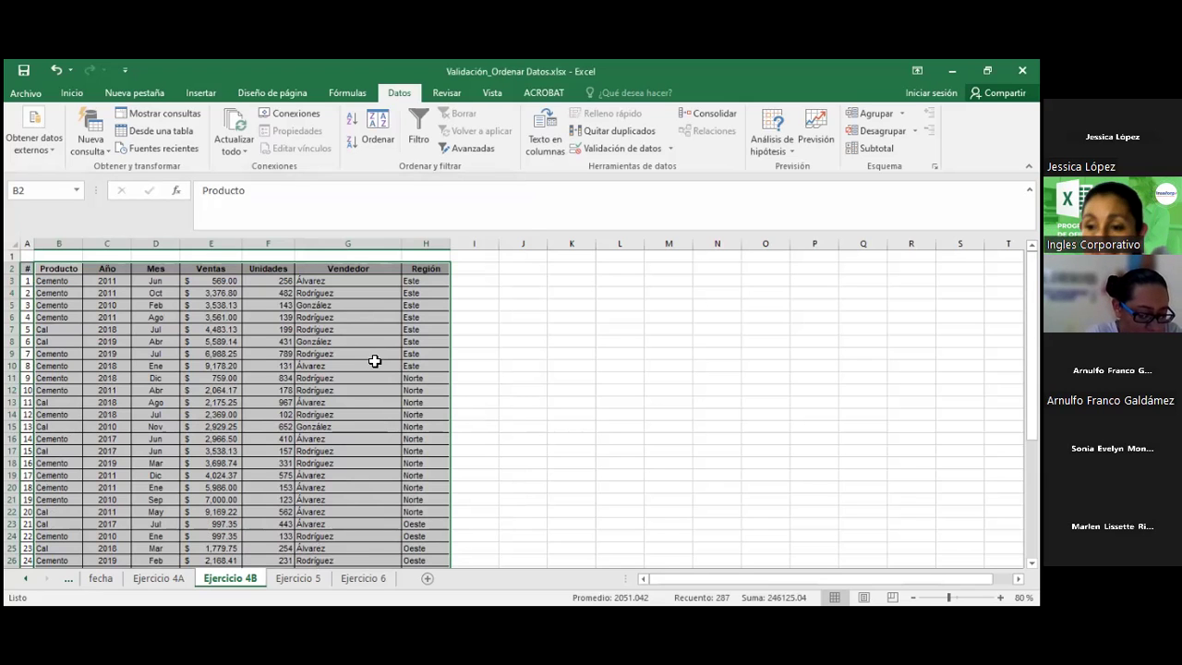
scroll(374, 361, "down", 1)
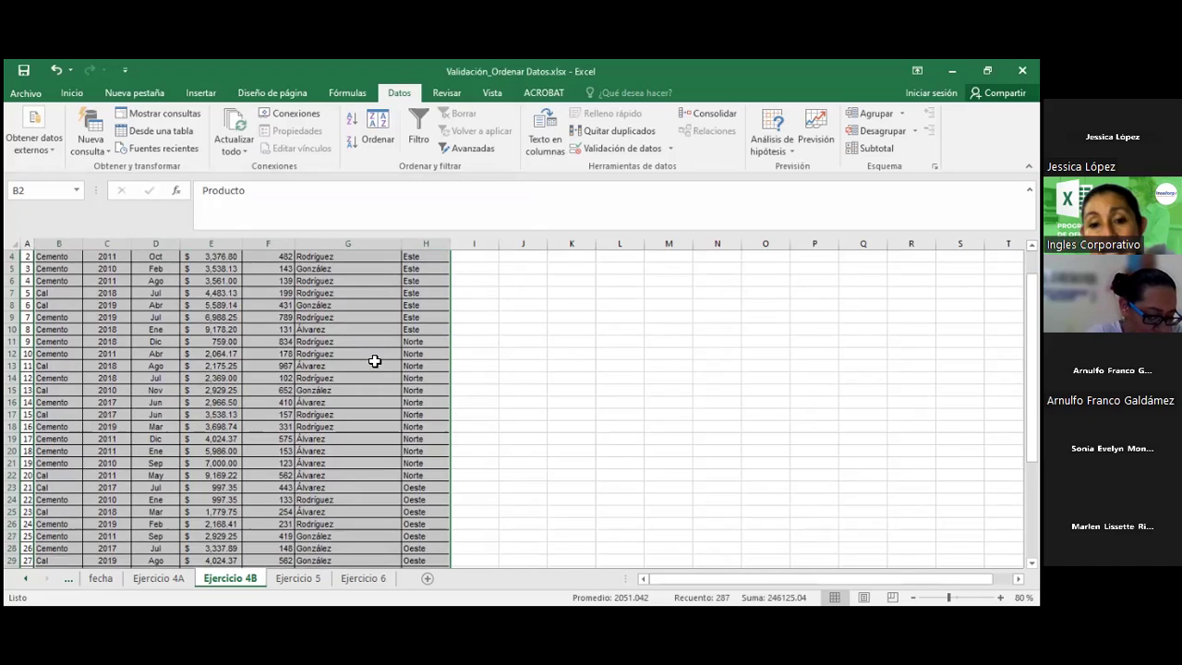
scroll(374, 361, "down", 1)
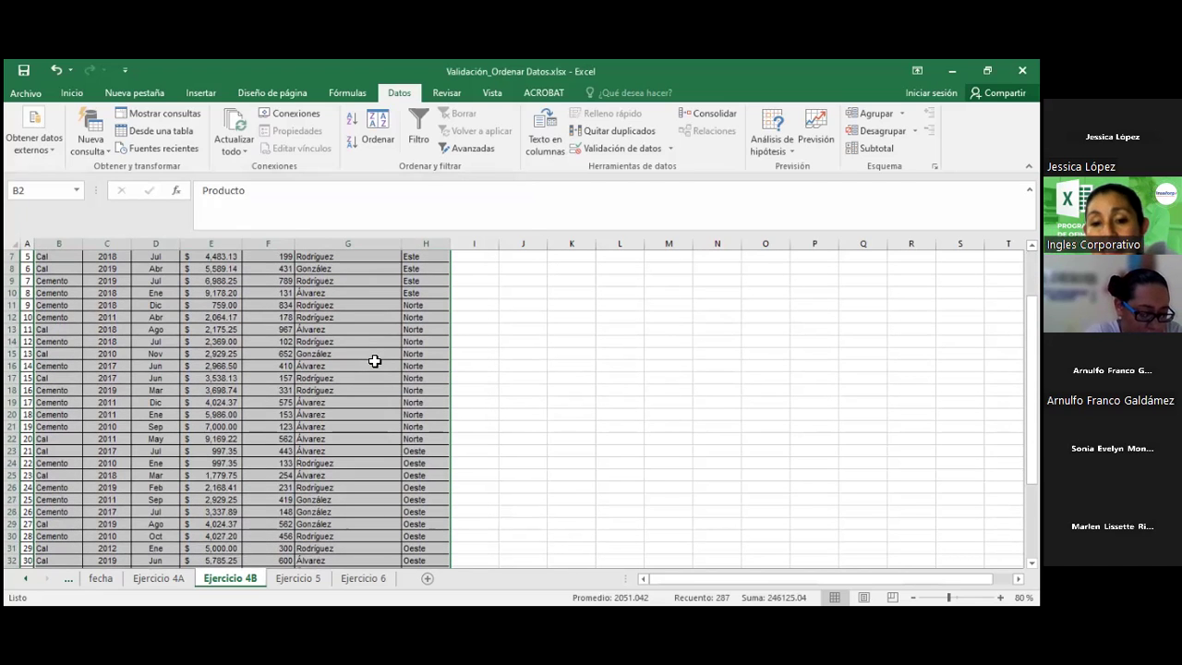
scroll(374, 361, "up", 2)
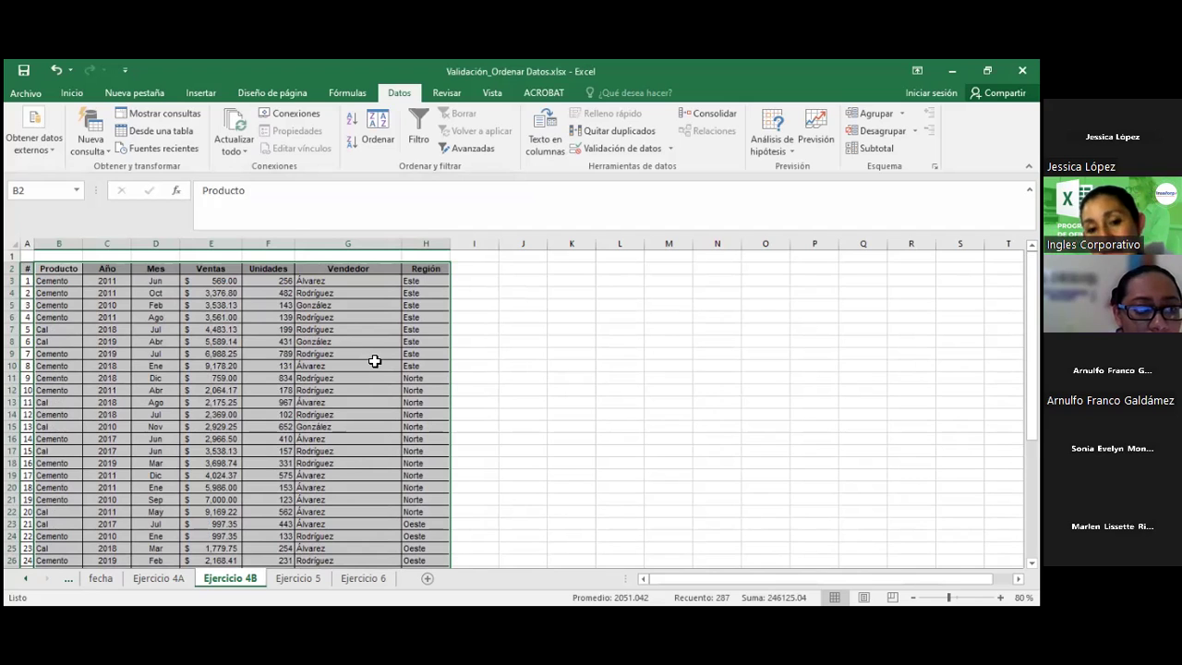
scroll(374, 361, "down", 1)
scroll(374, 362, "down", 1)
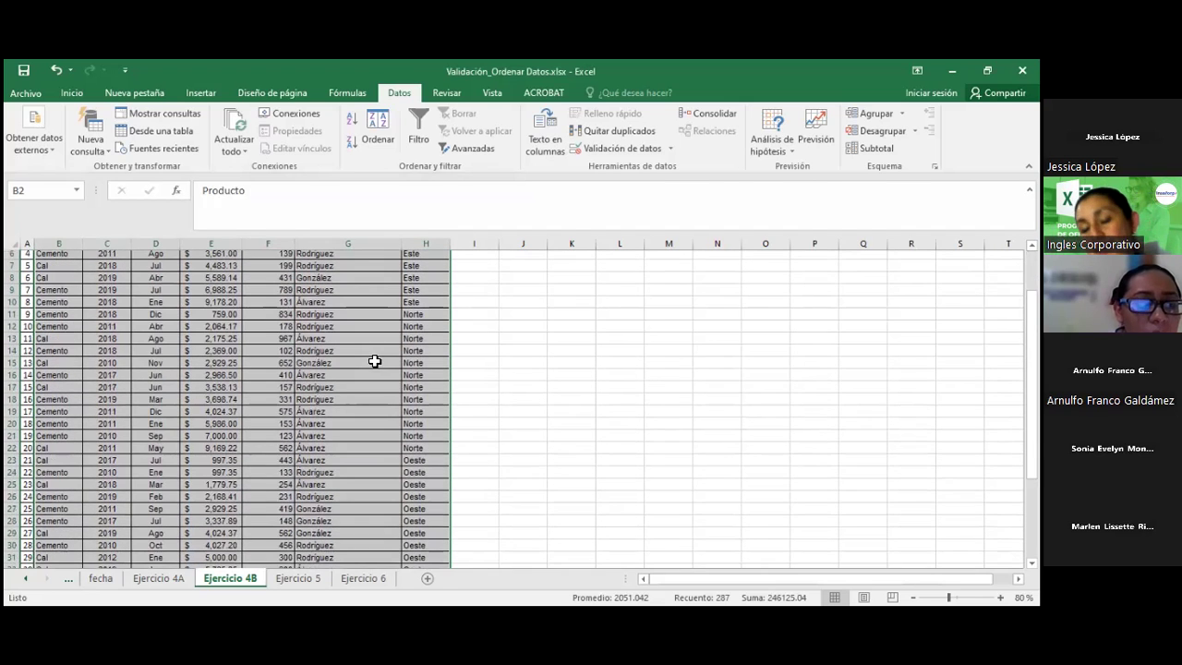
scroll(373, 361, "down", 1)
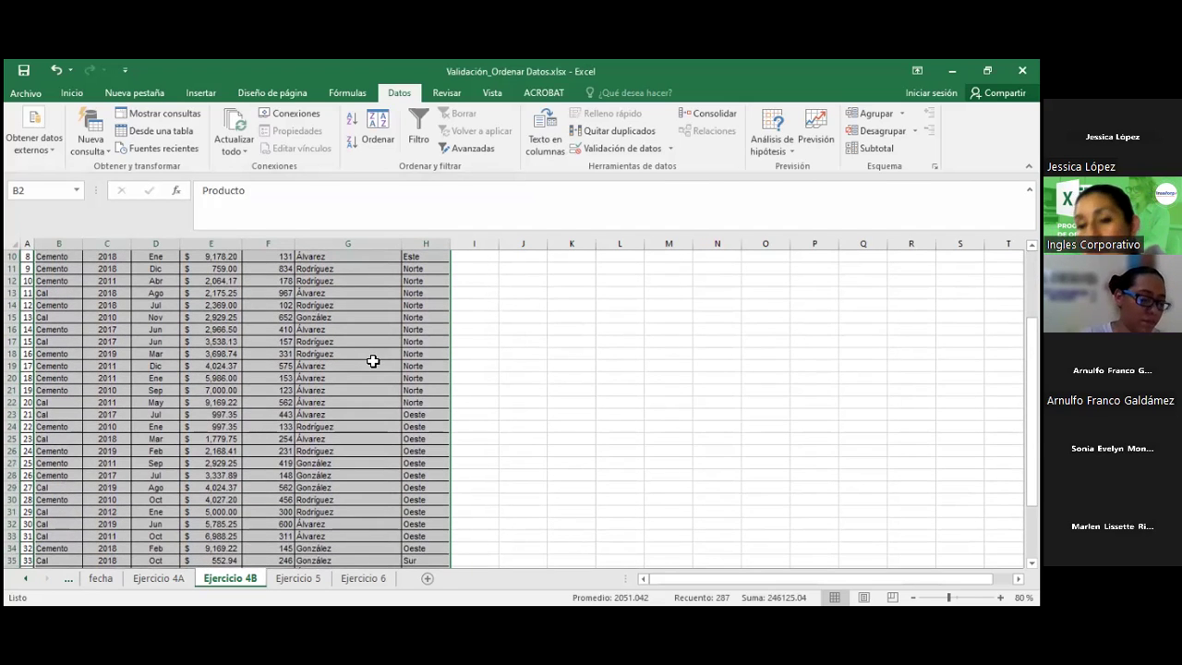
scroll(373, 361, "down", 1)
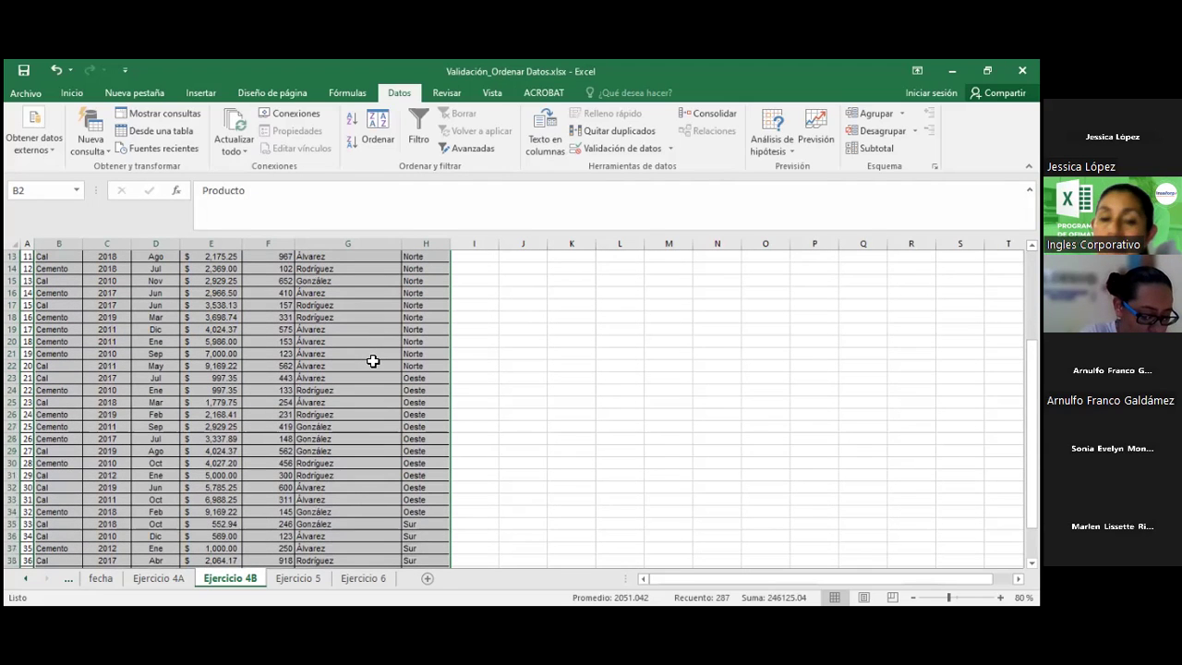
scroll(373, 361, "down", 1)
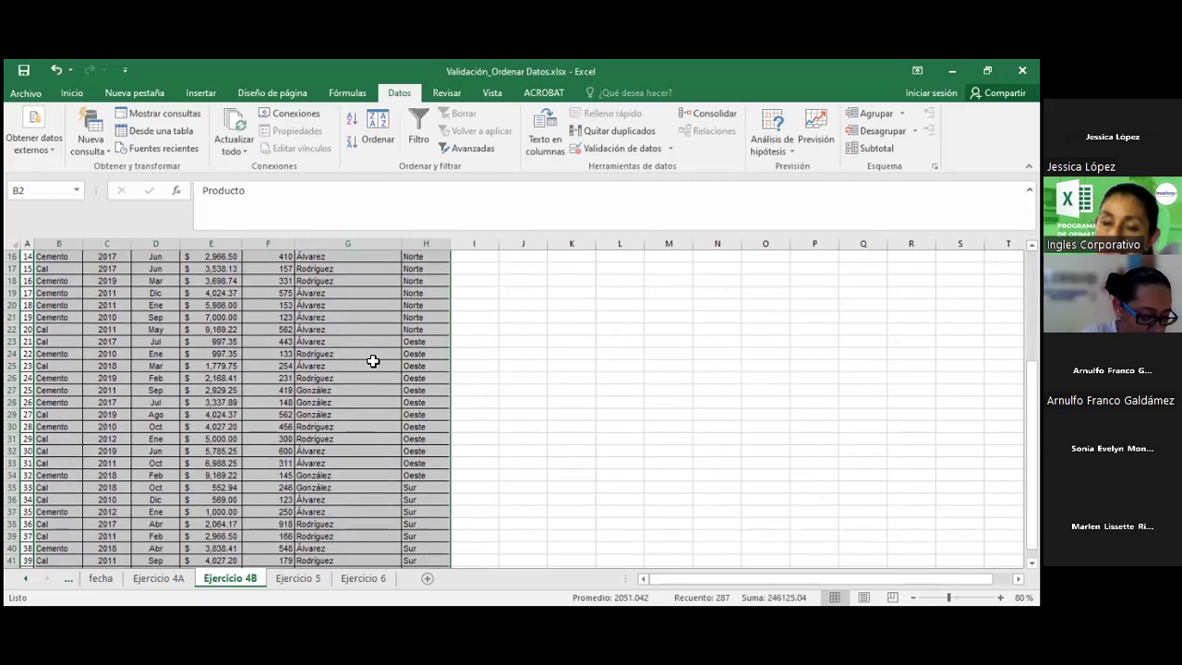
scroll(373, 361, "down", 1)
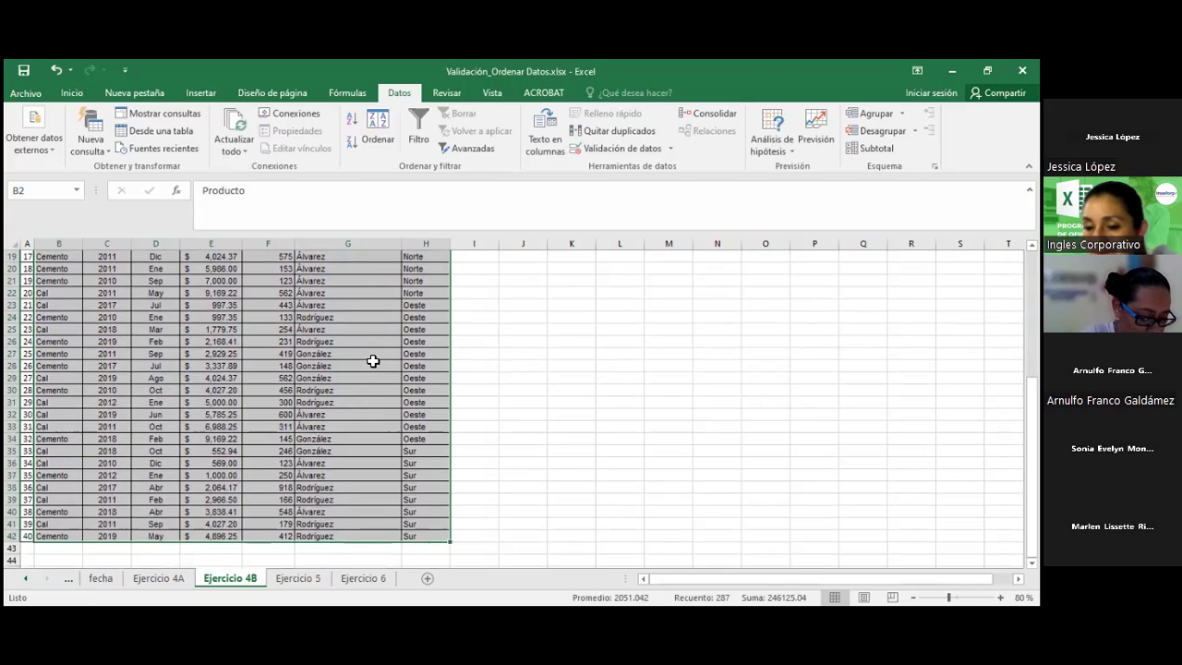
scroll(373, 361, "up", 4)
scroll(373, 361, "up", 2)
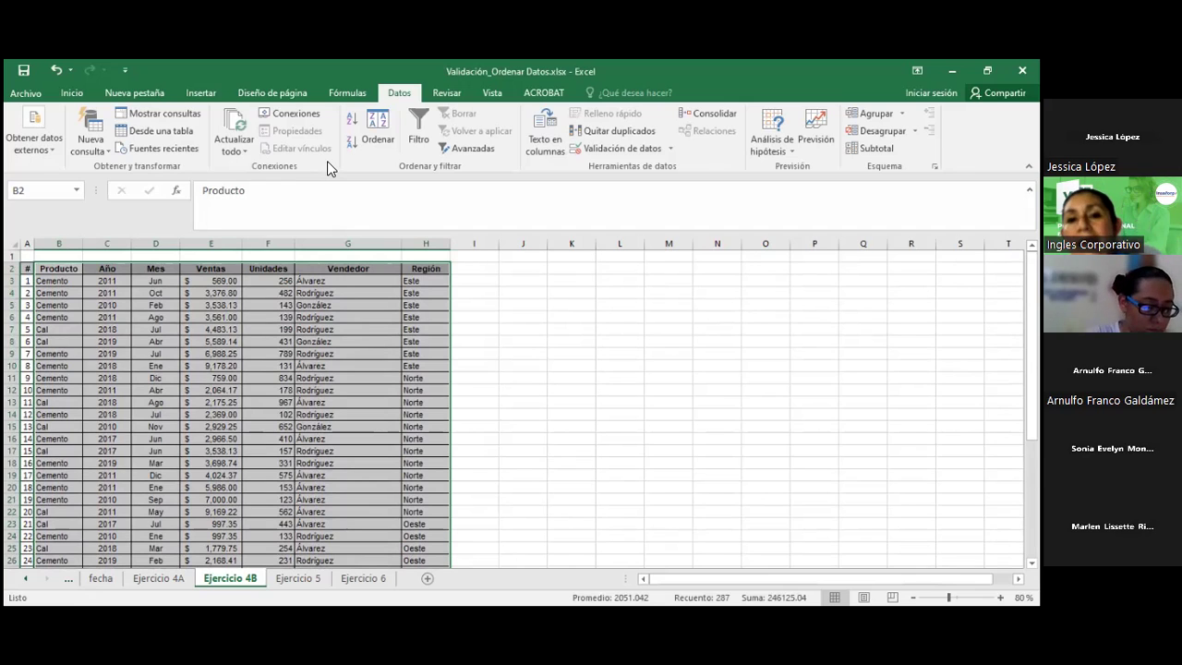
On the Ejercicio 5 sheet, select the people table A3:E15 with headers and open Ordenar.
left_click(300, 578)
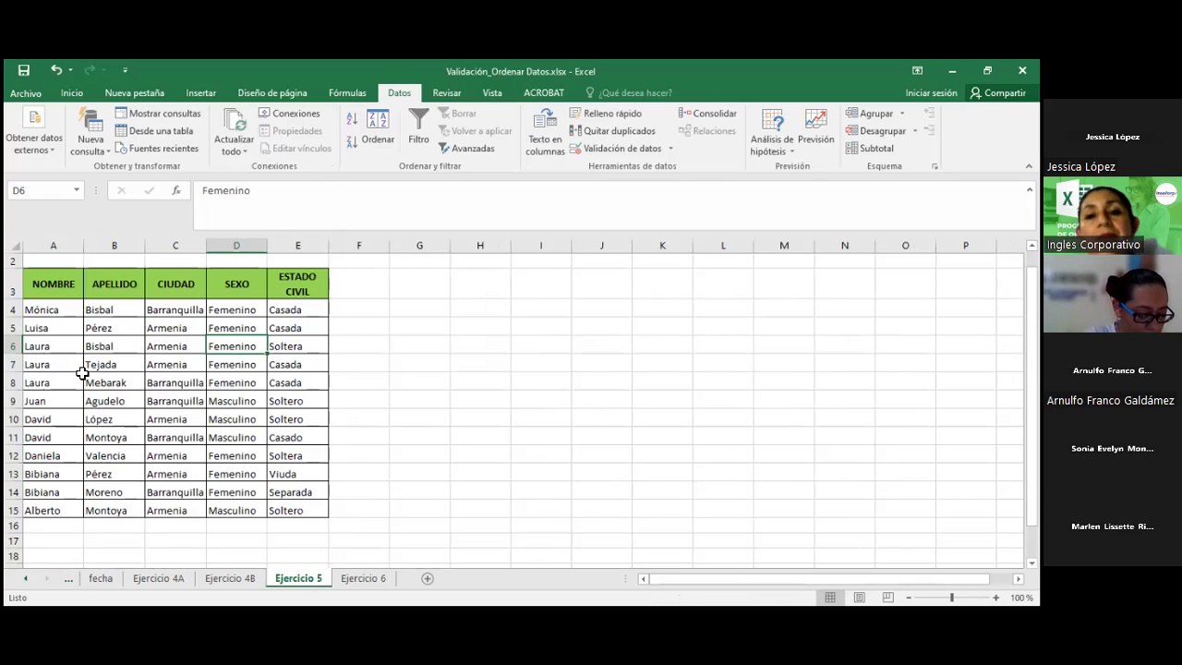
left_click(53, 310)
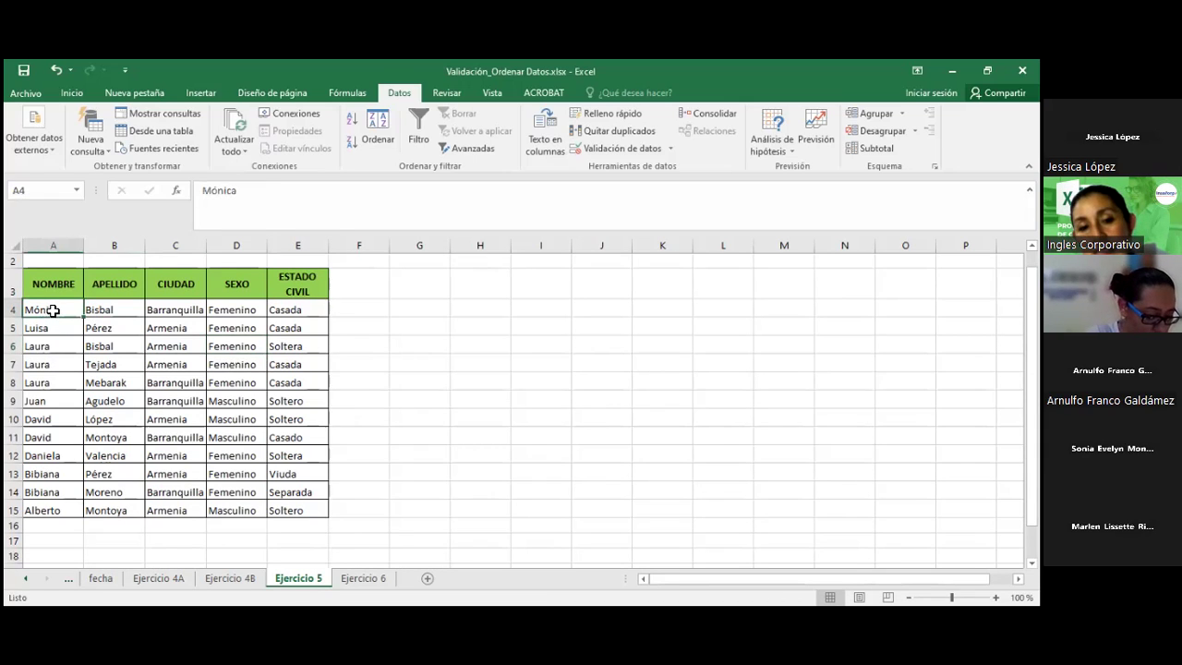
left_click_drag(53, 311, 262, 451)
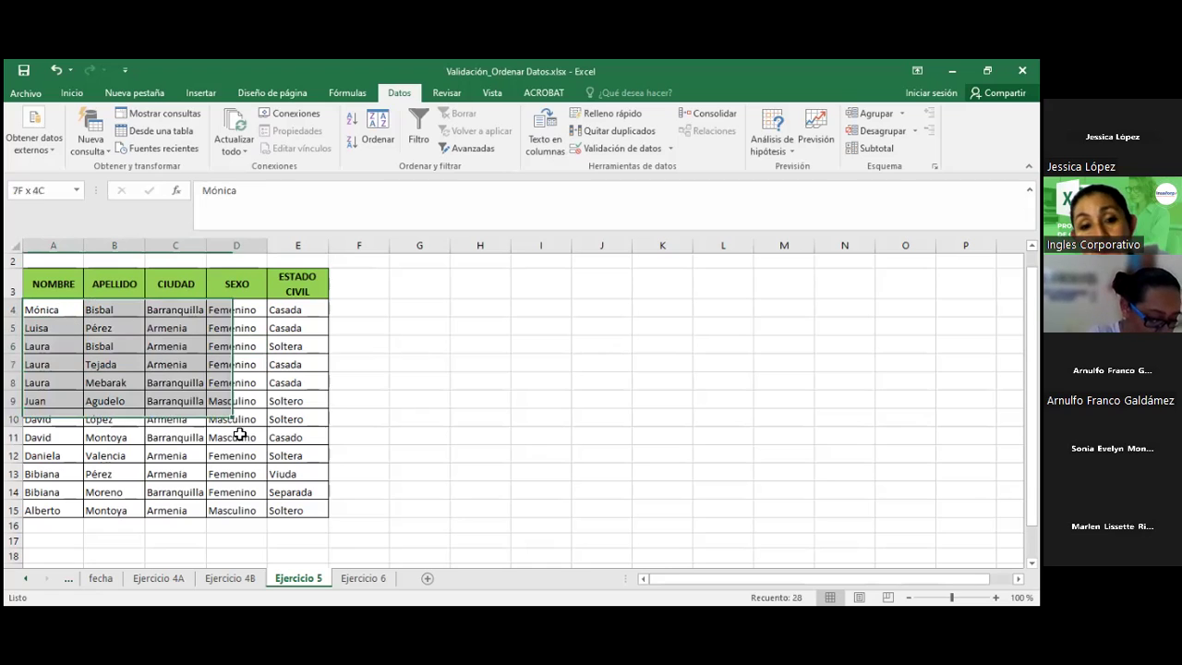
left_click(56, 280)
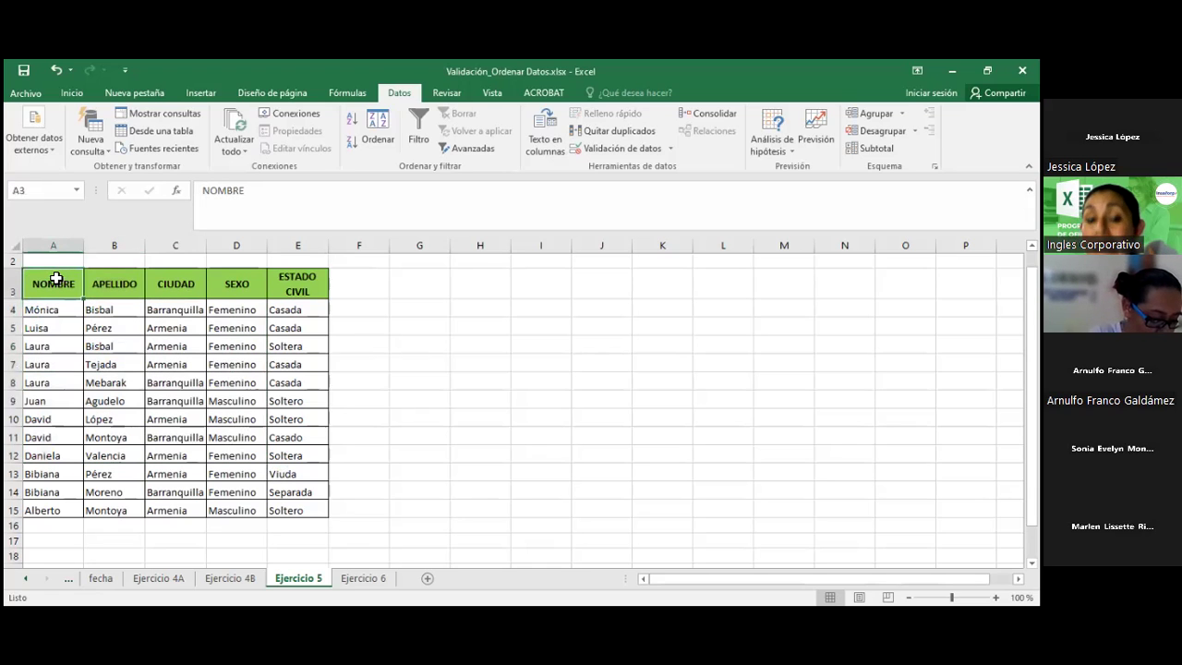
left_click_drag(55, 279, 304, 510)
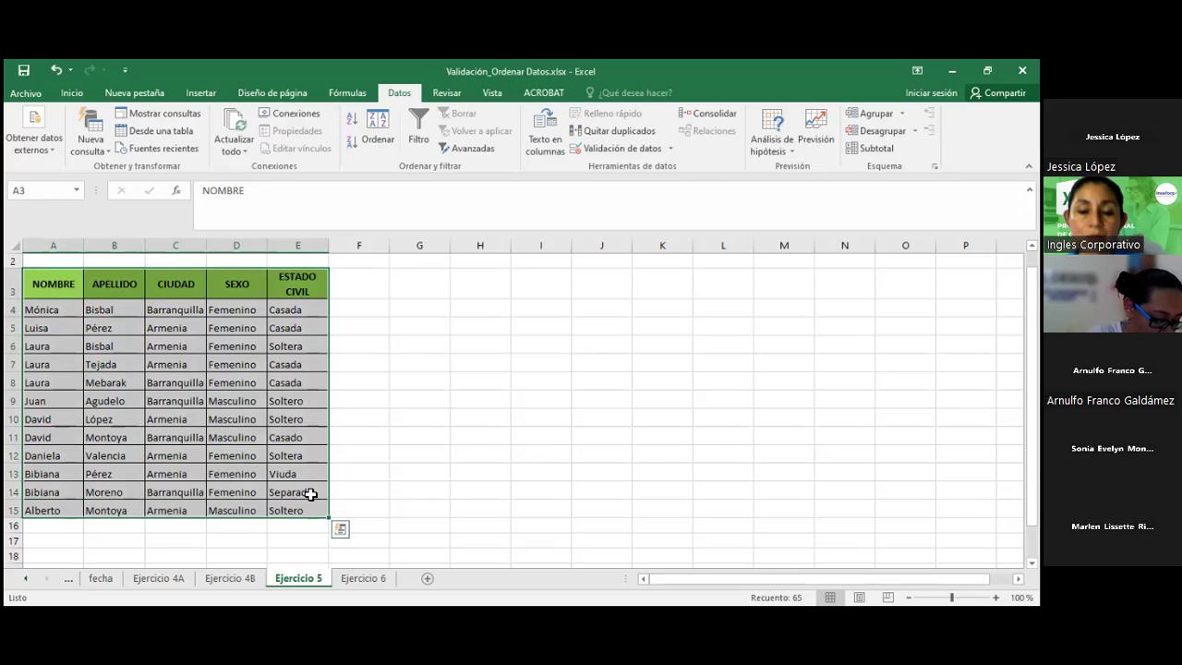
left_click(376, 134)
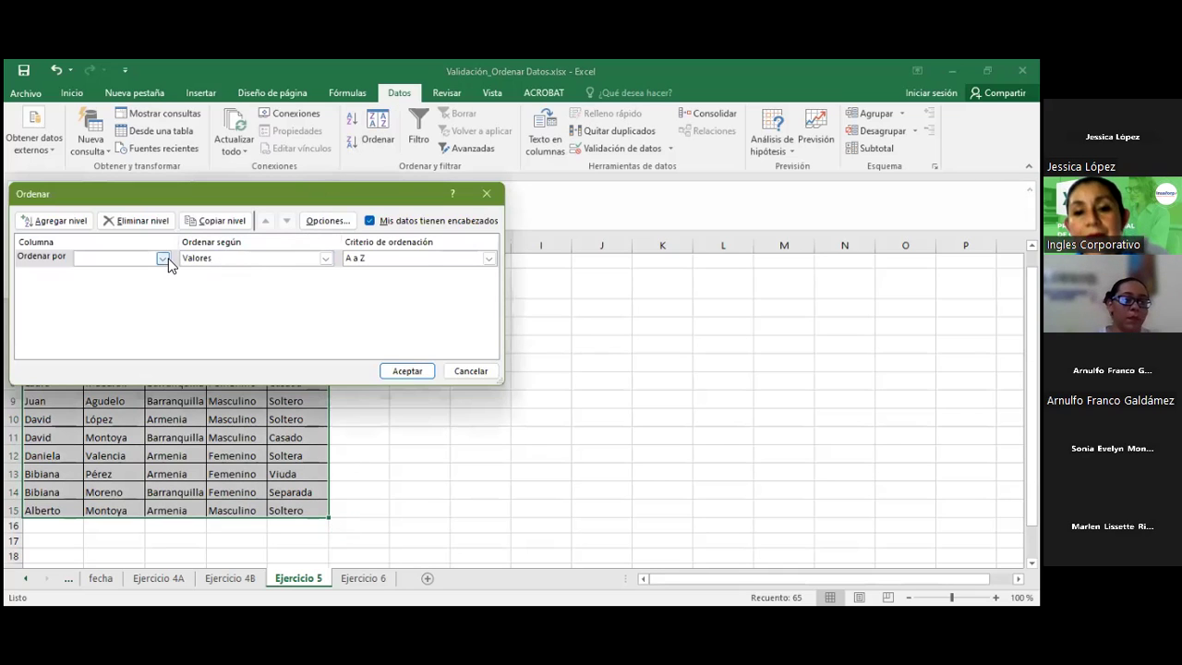
Add A a Z sort levels for CIUDAD, SEXO and ESTADO CIVIL, and apply the sort.
left_click(162, 260)
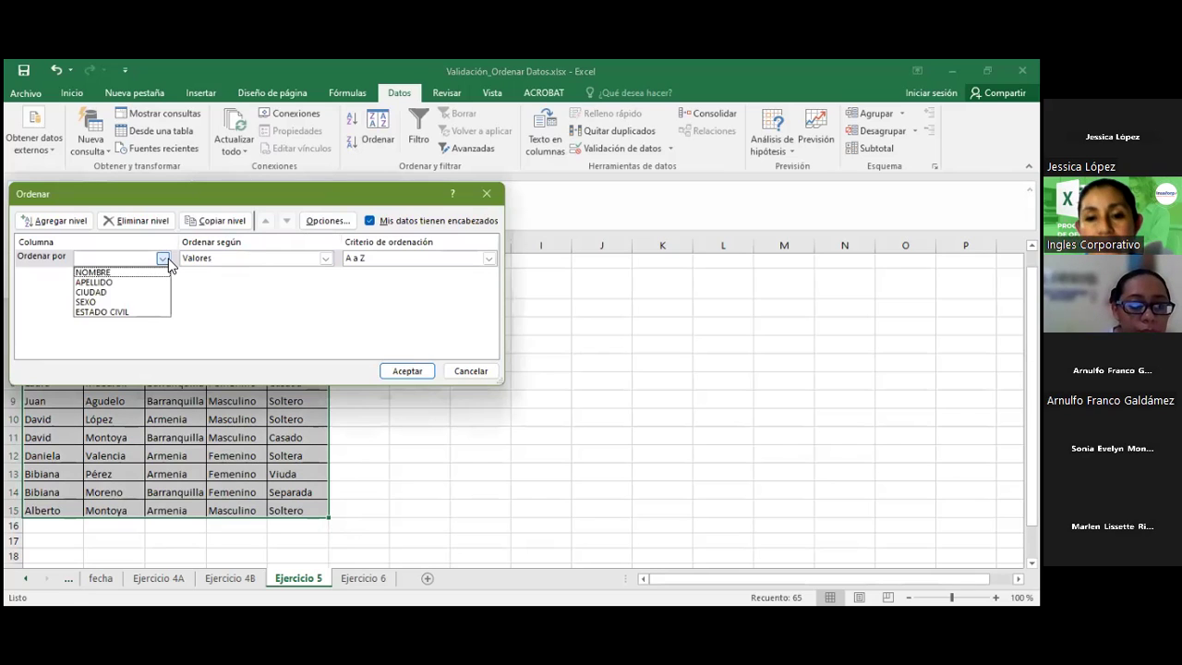
left_click(139, 290)
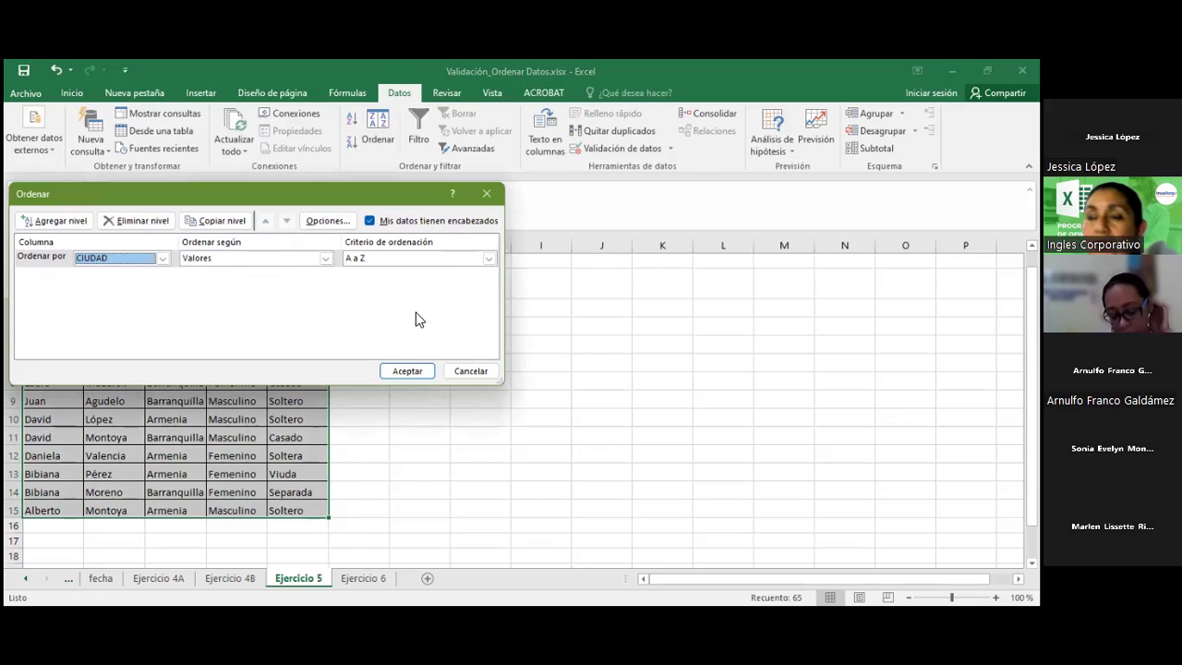
left_click(60, 220)
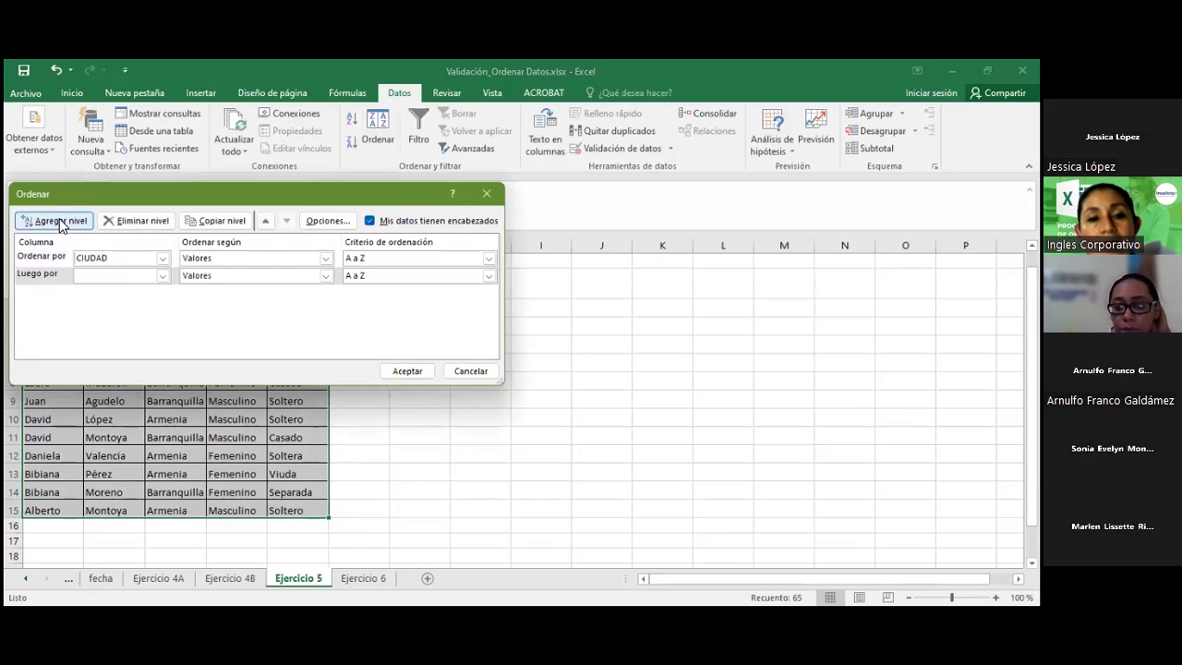
left_click(163, 276)
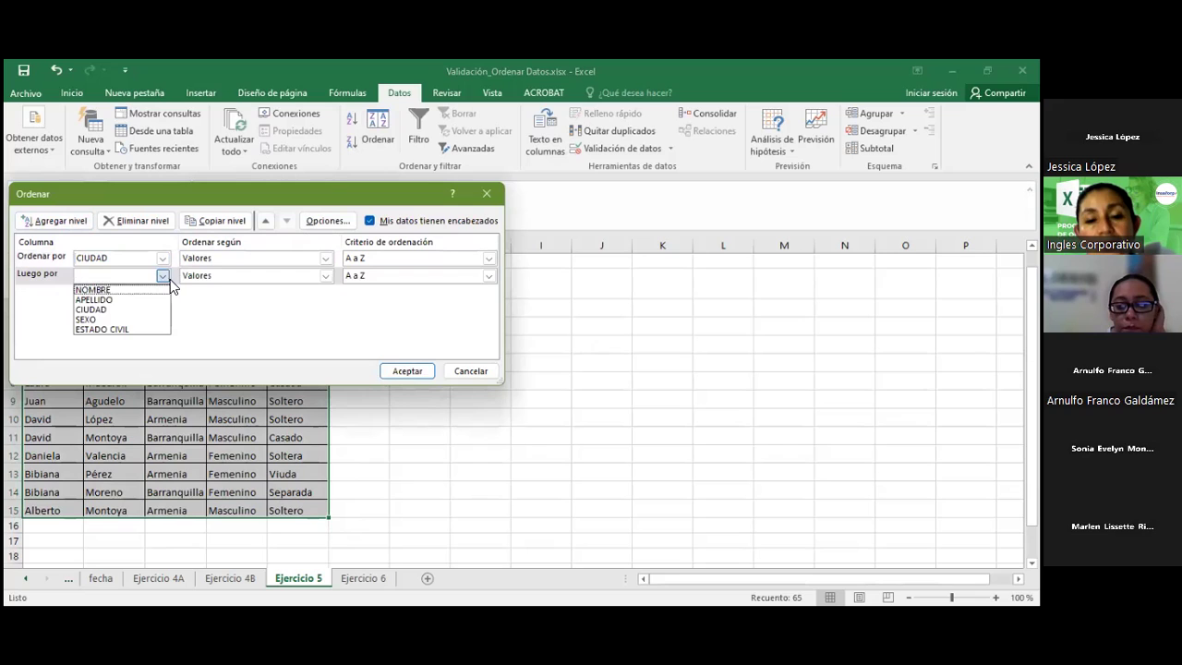
left_click(112, 319)
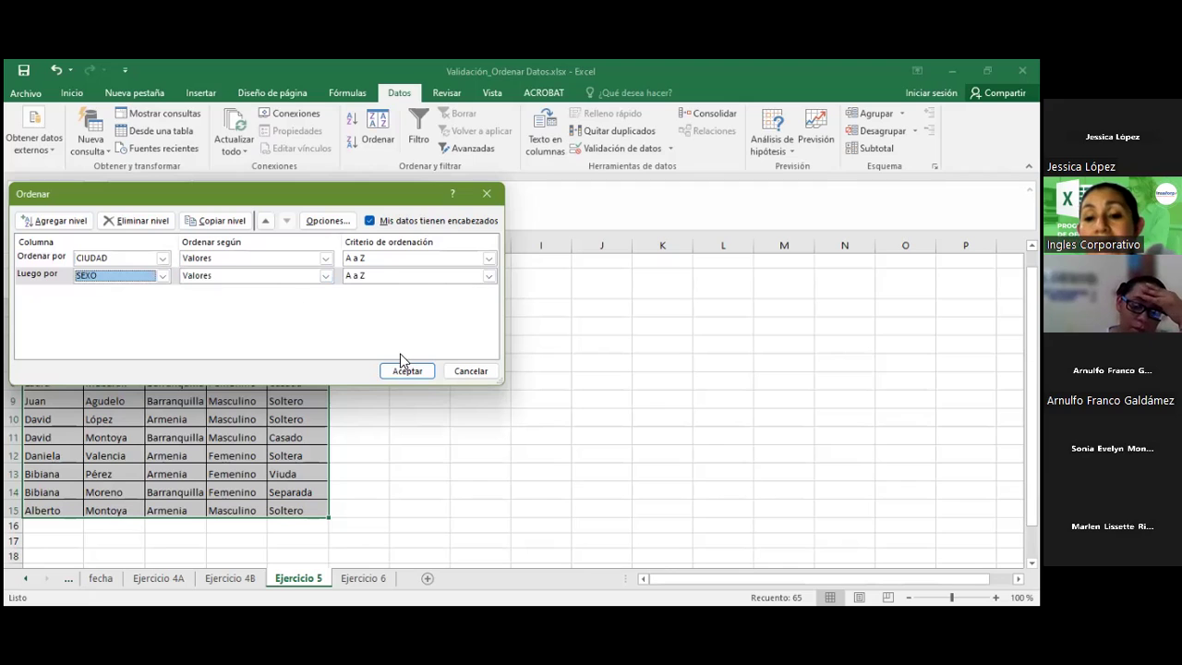
left_click(76, 223)
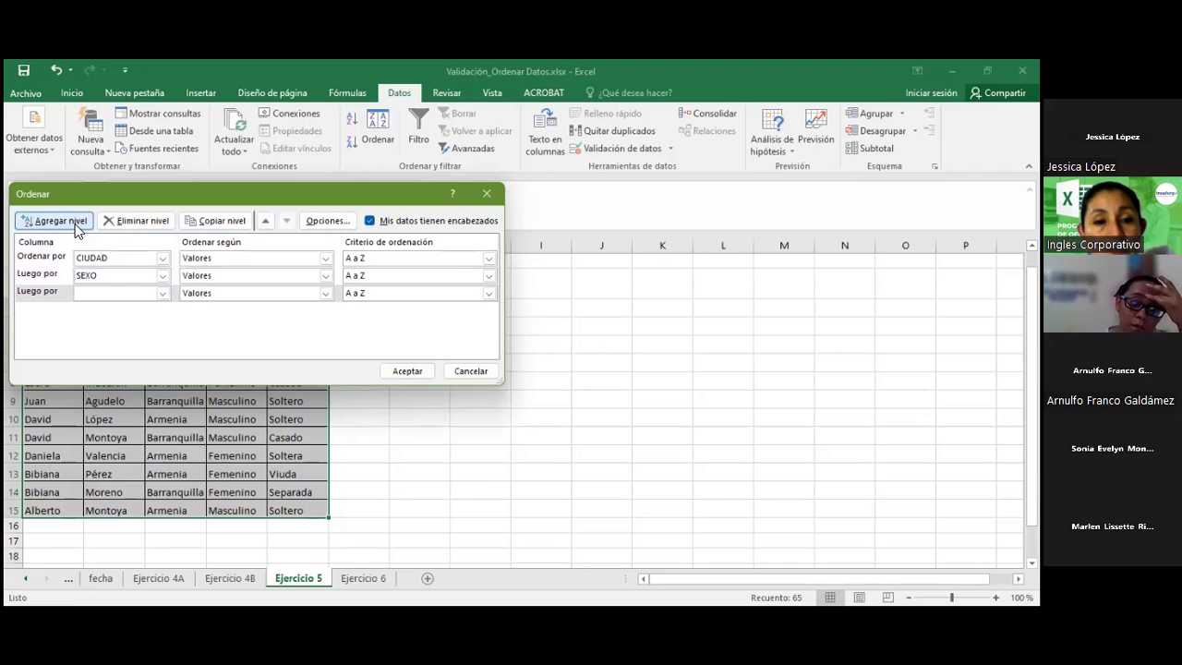
left_click(164, 295)
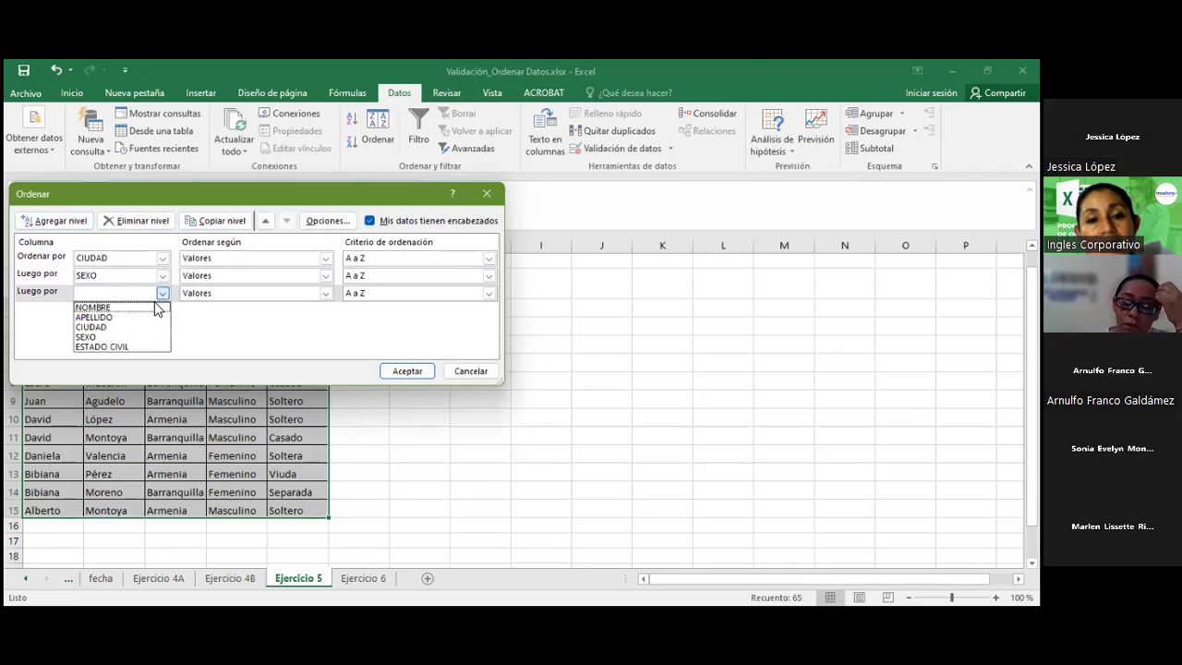
left_click(93, 346)
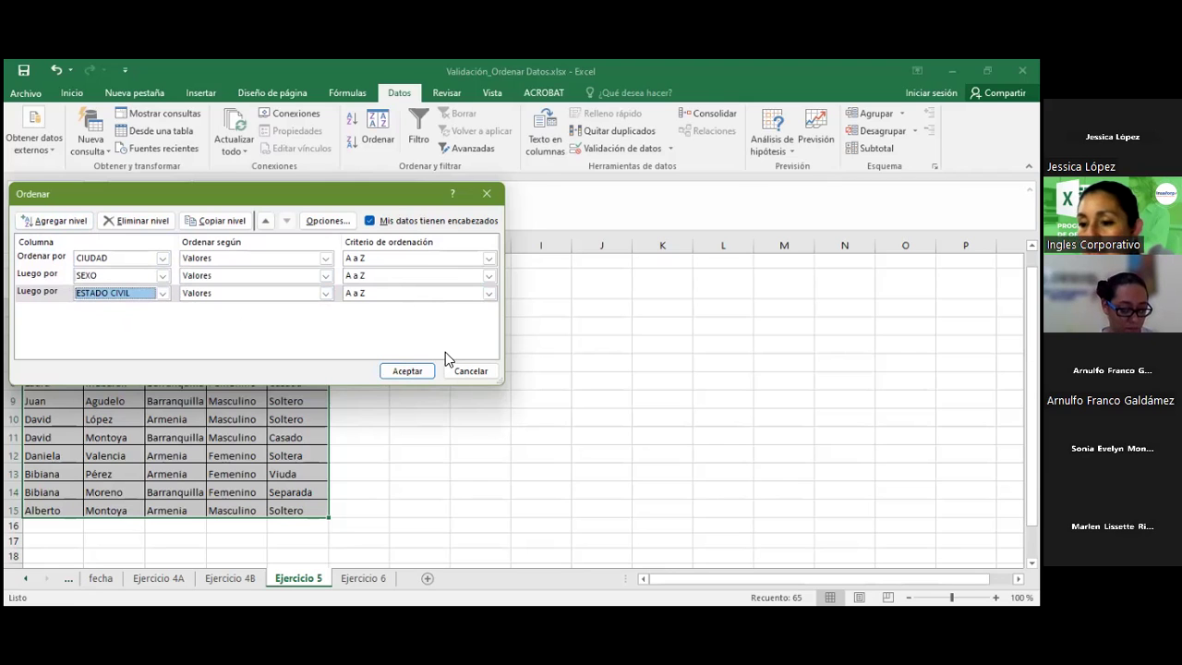
left_click(416, 372)
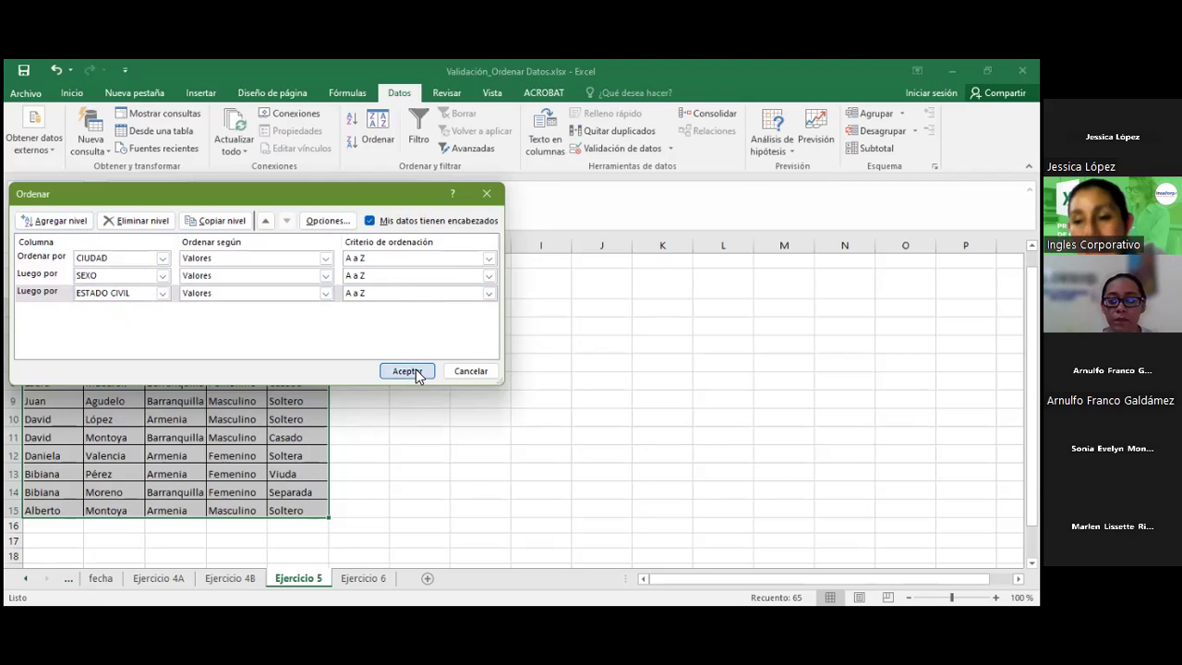